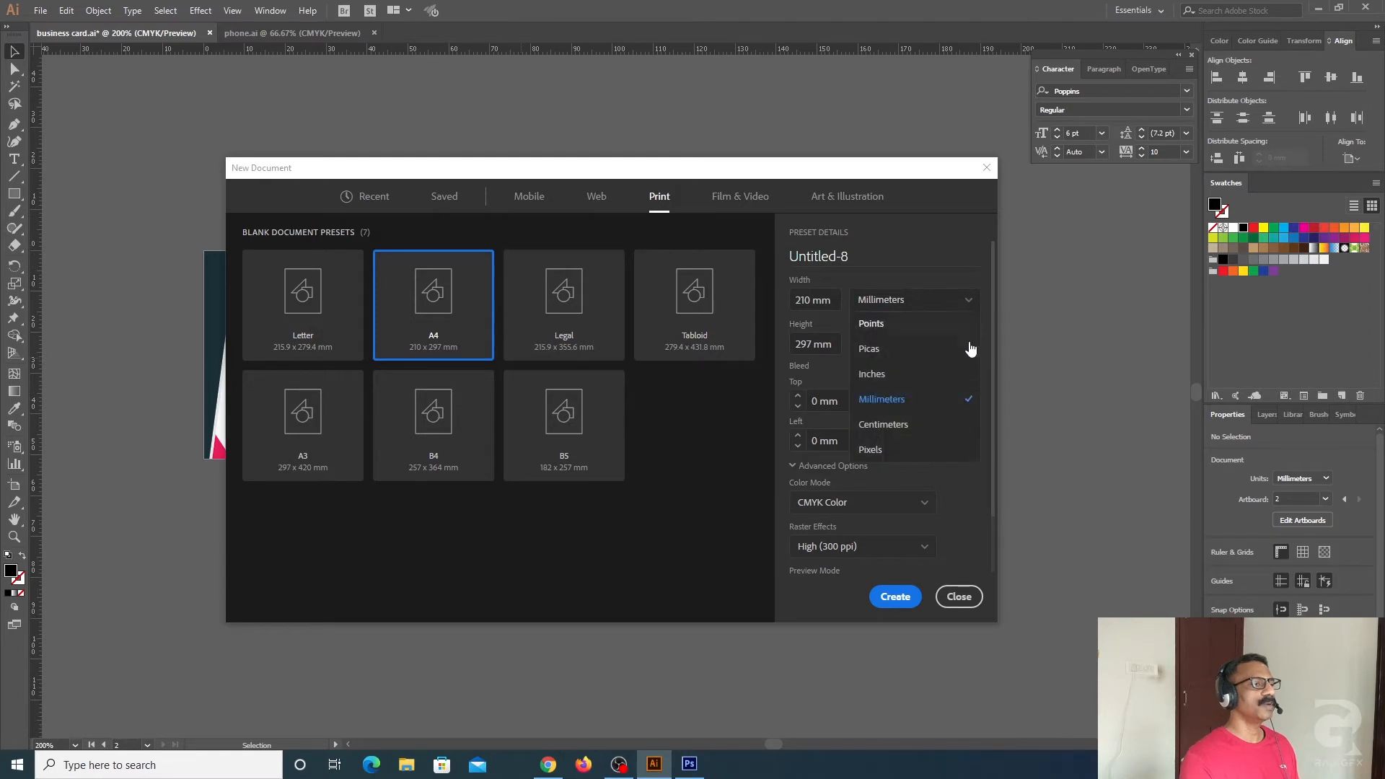
Create a new A4 portrait print document with centimeters as its unit and clear the floating character settings off the canvas
click(893, 423)
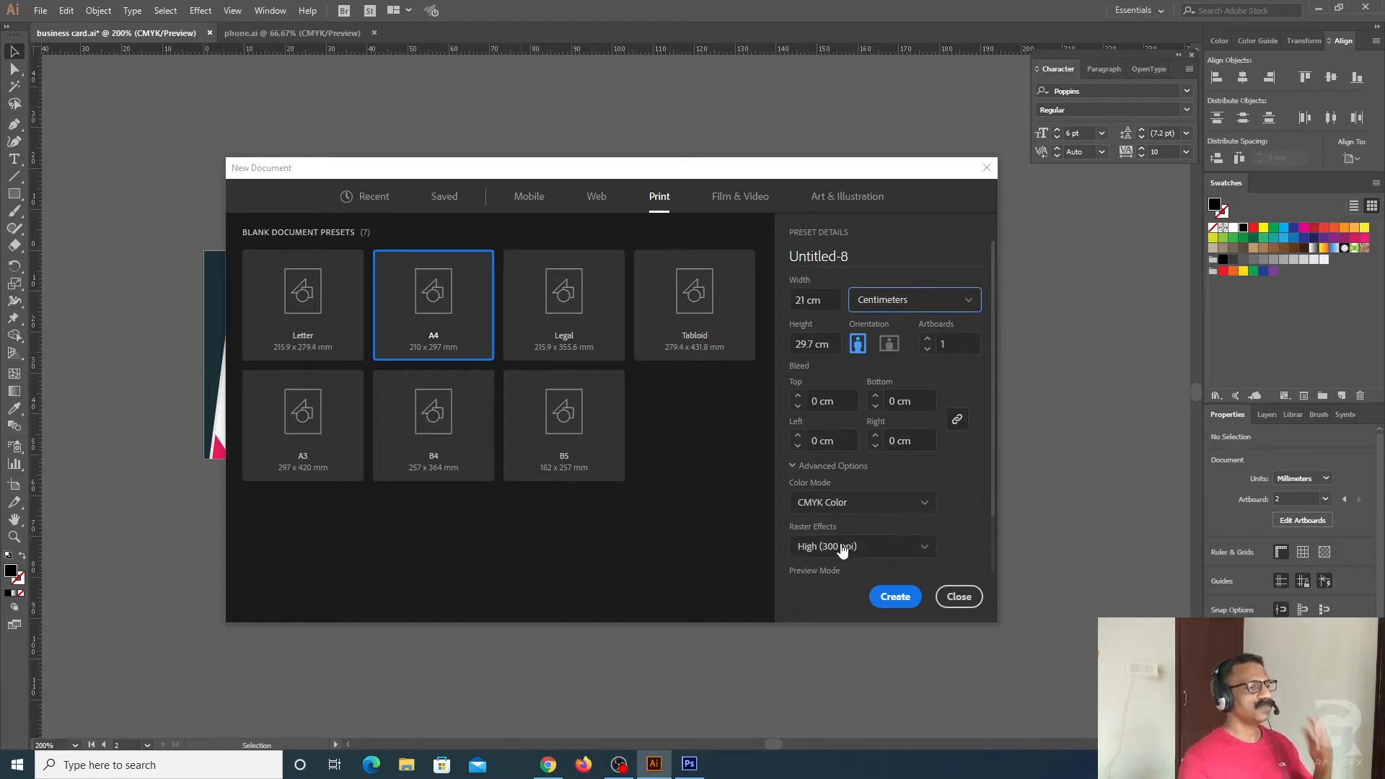
click(911, 590)
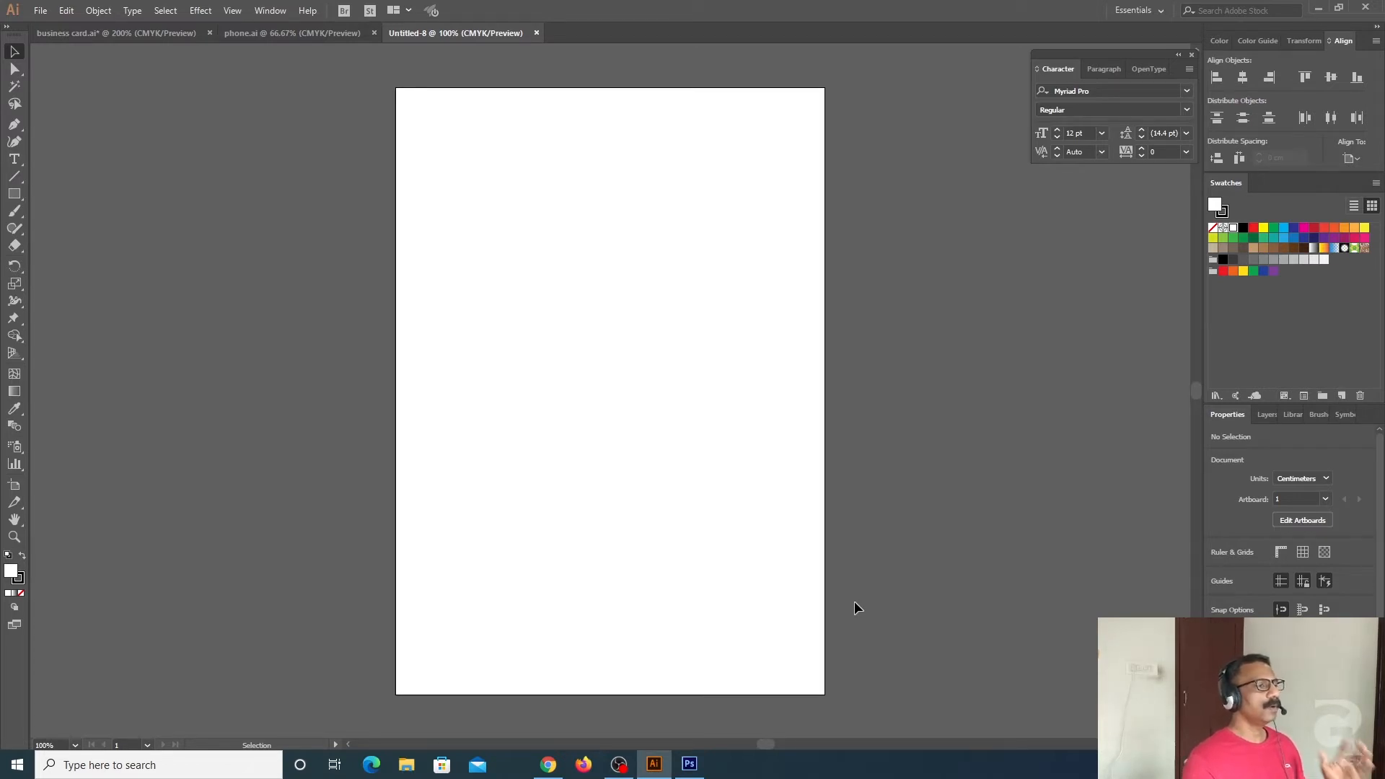
click(1191, 56)
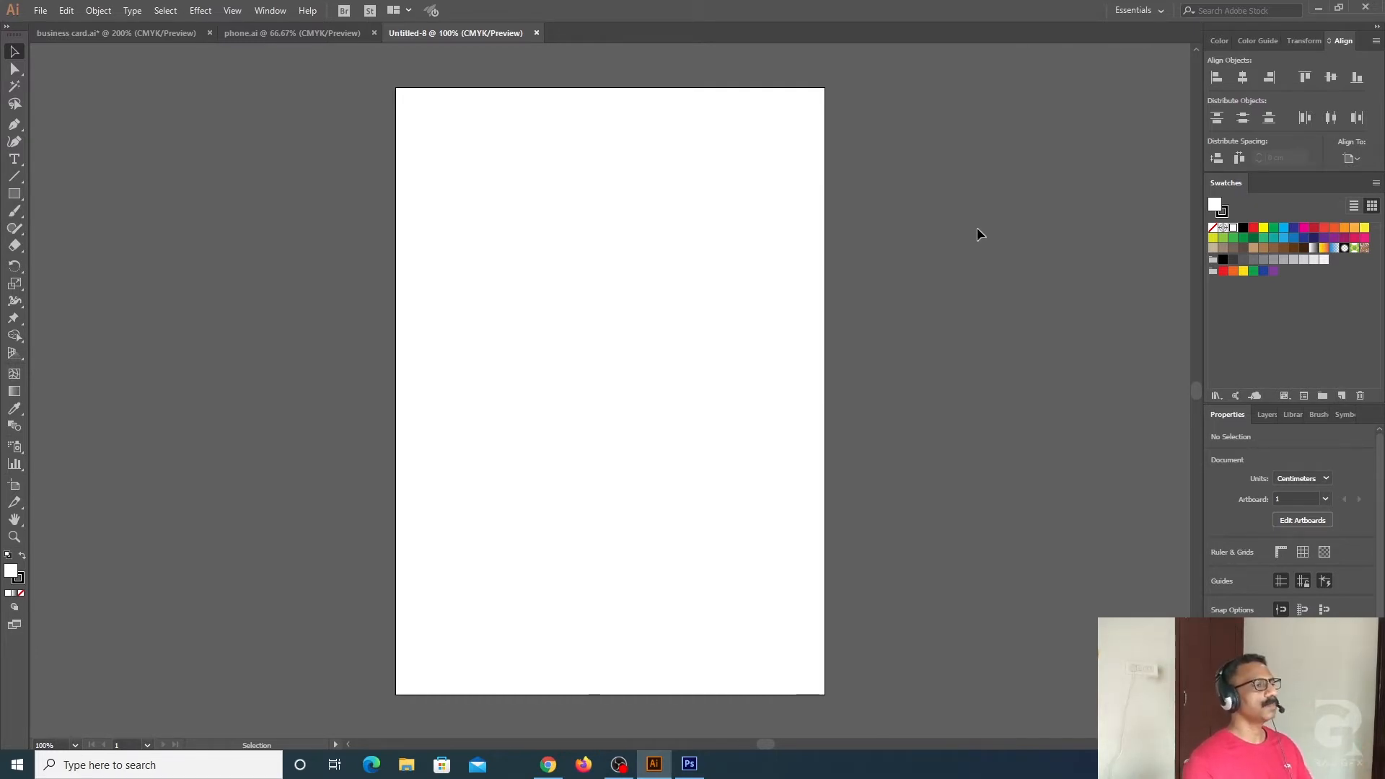
Draw a rectangle 21 cm wide and 29.7 cm high with the Rectangle tool
click(14, 193)
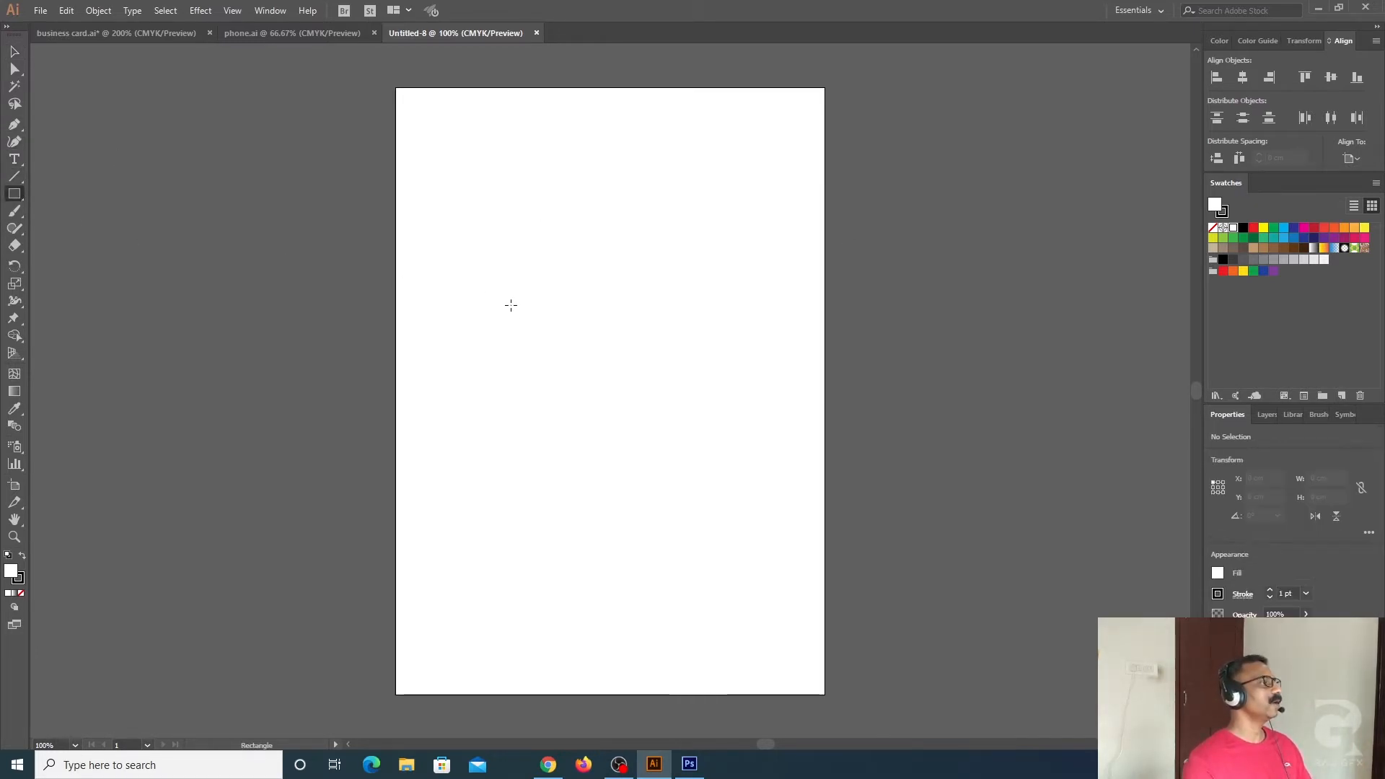
click(624, 248)
click(663, 351)
text(21cm)
key(Tab)
text(2)
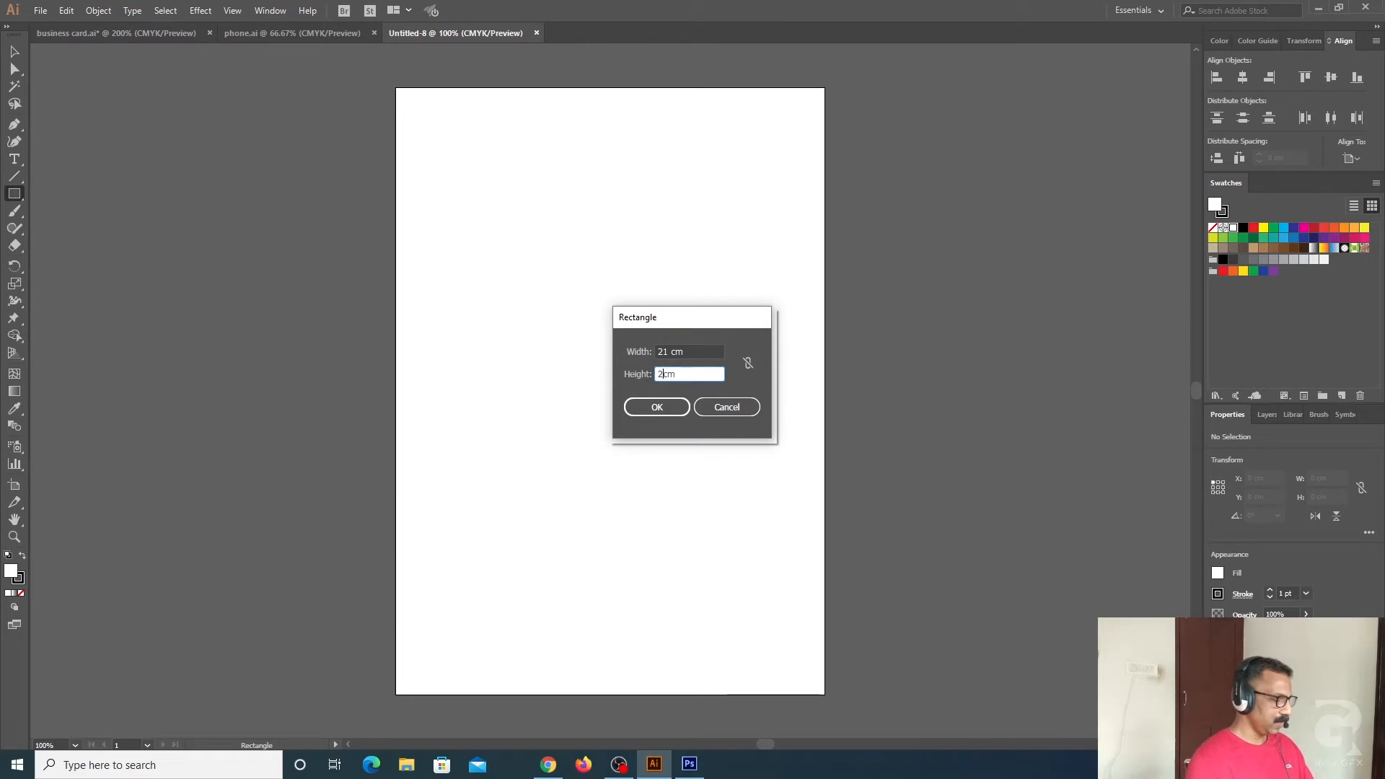
text(9.7)
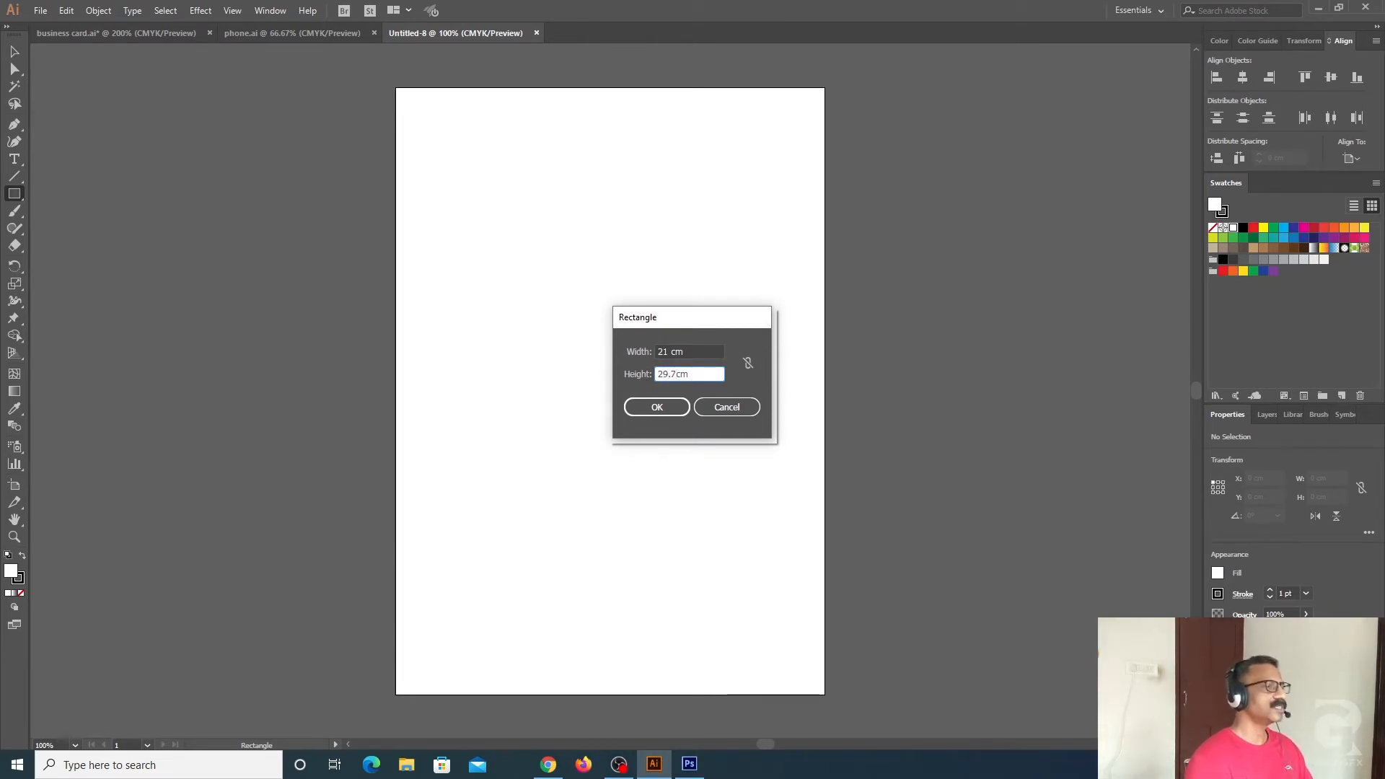
click(658, 407)
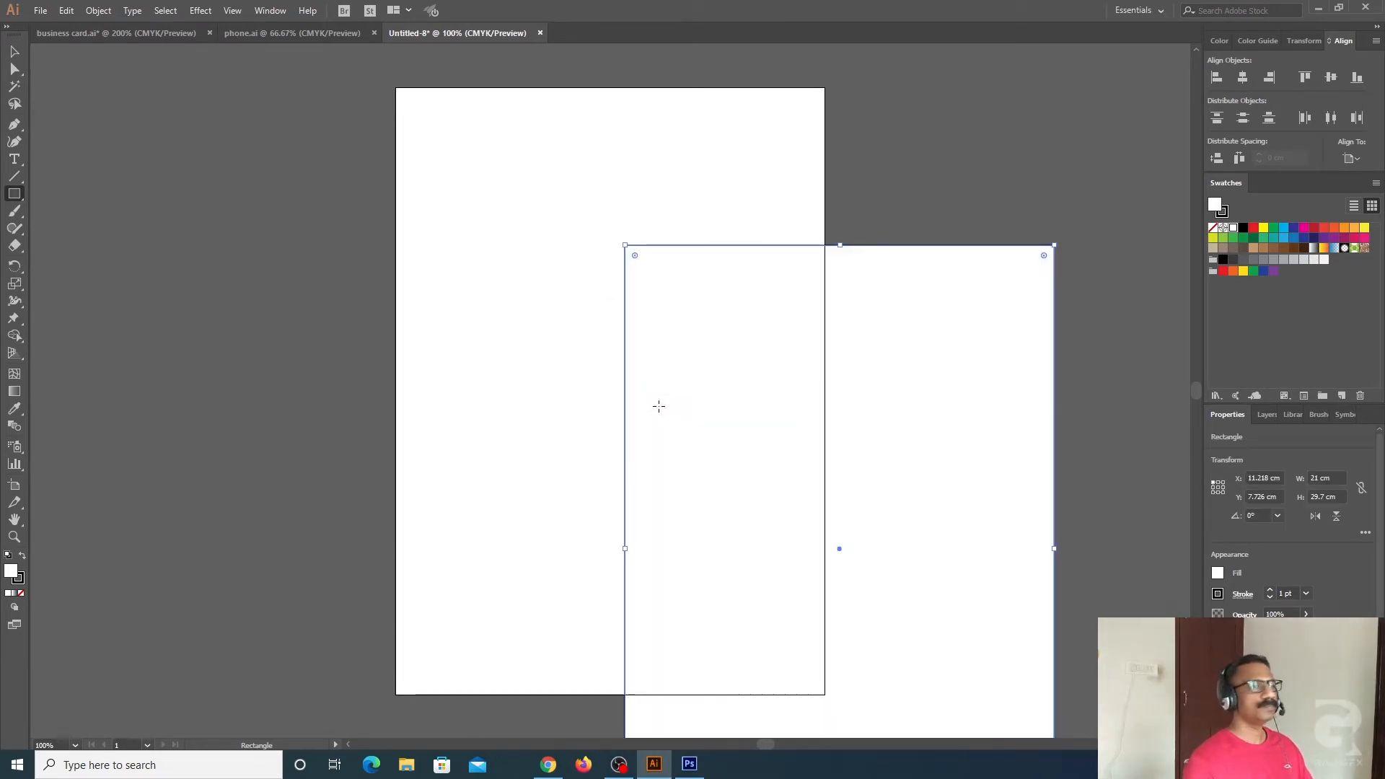
key(v)
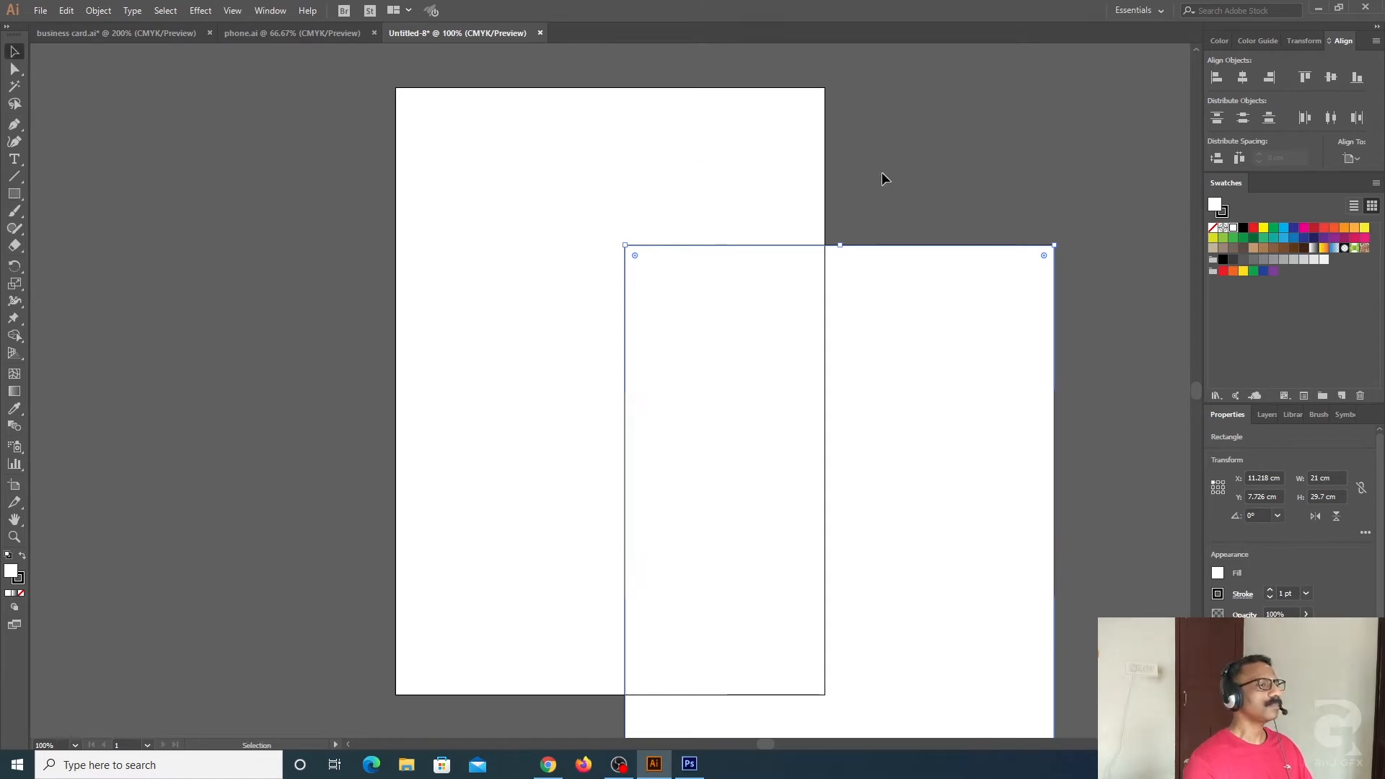
Remove the rectangle's stroke and center it horizontally and vertically on the artboard
click(20, 580)
click(21, 592)
click(966, 227)
click(921, 286)
click(1344, 41)
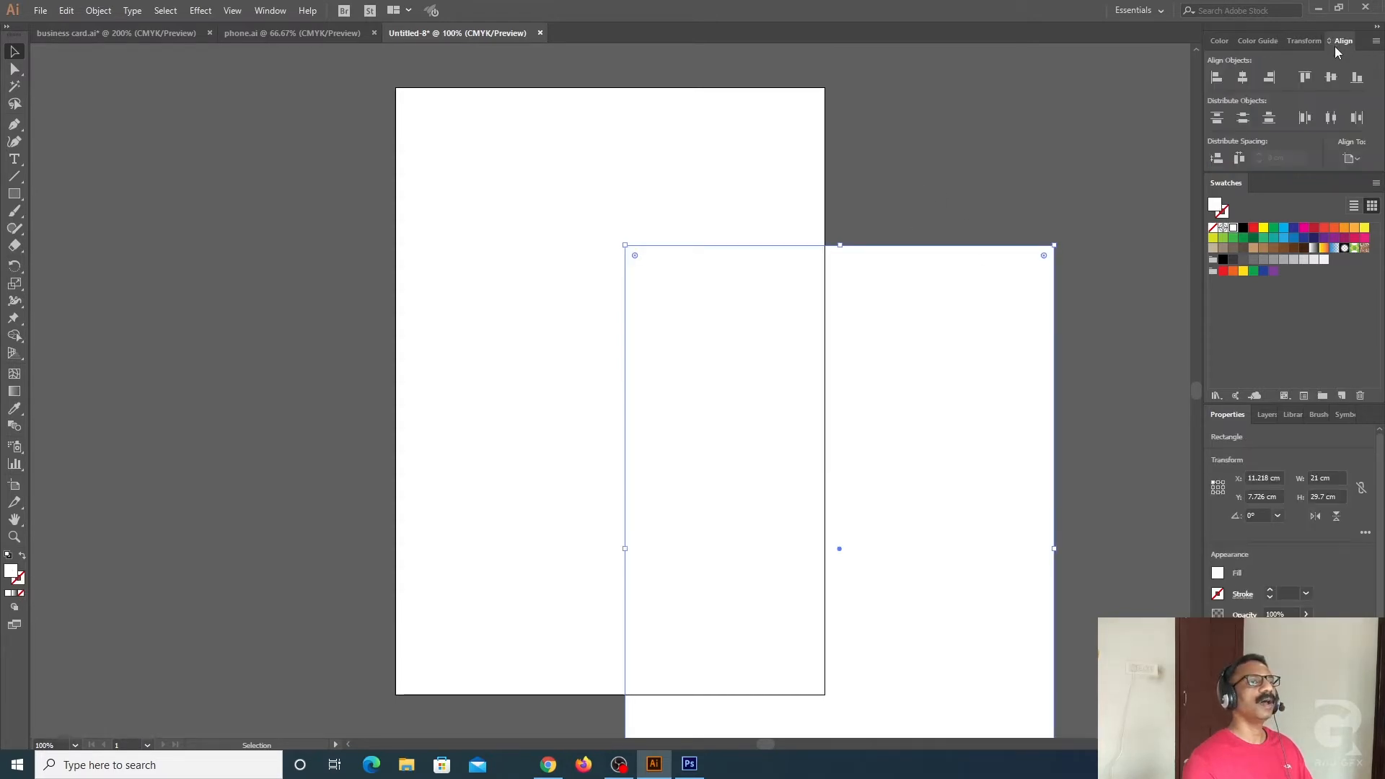
click(1243, 77)
click(1323, 81)
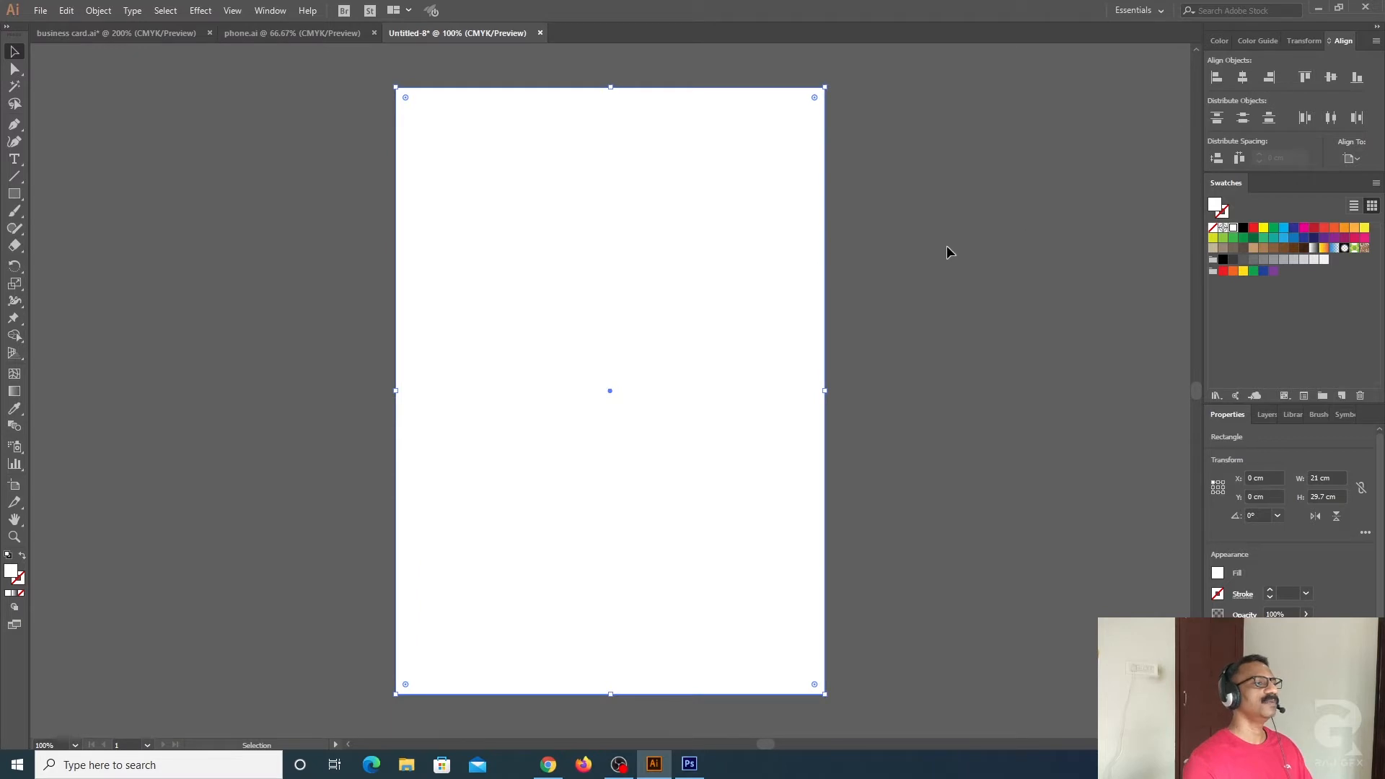
Lock the page-sized background rectangle
click(907, 269)
click(783, 259)
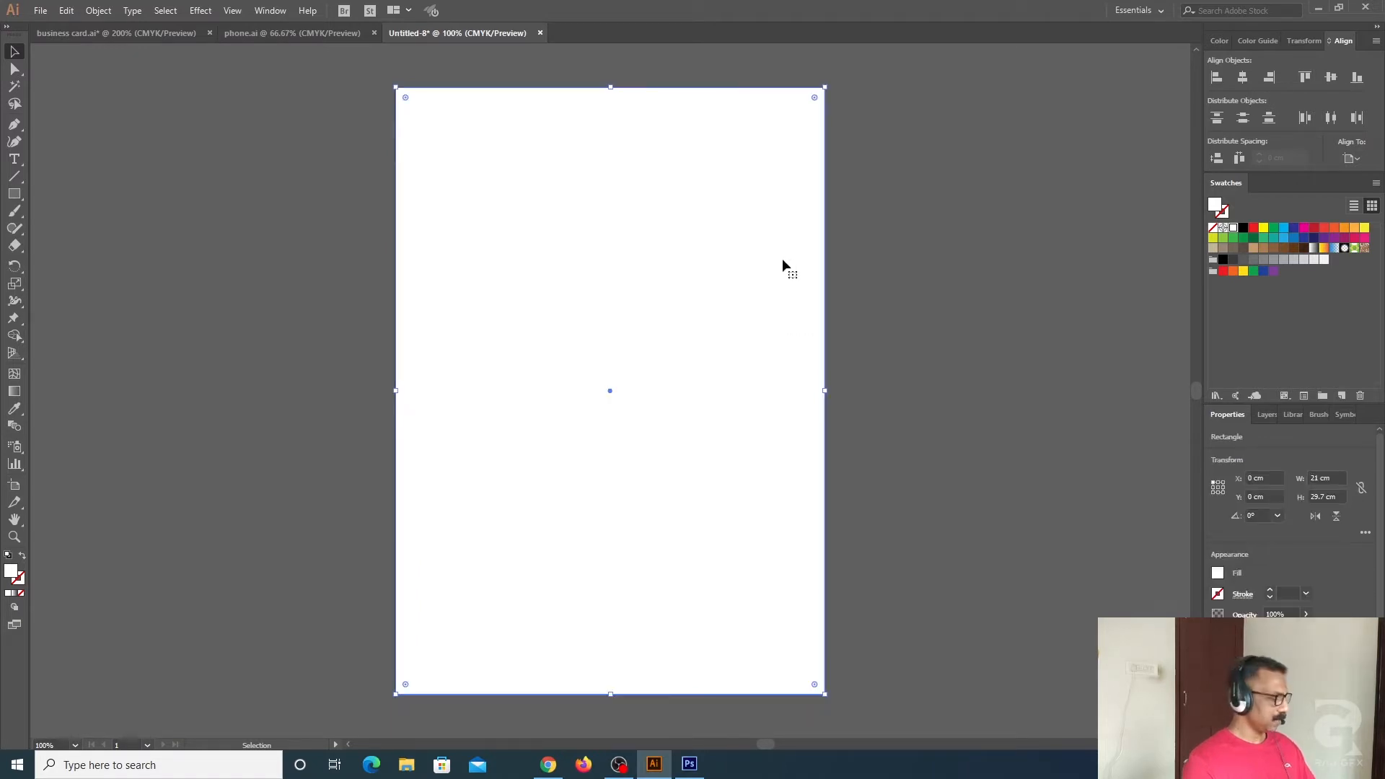
key(ctrl+2)
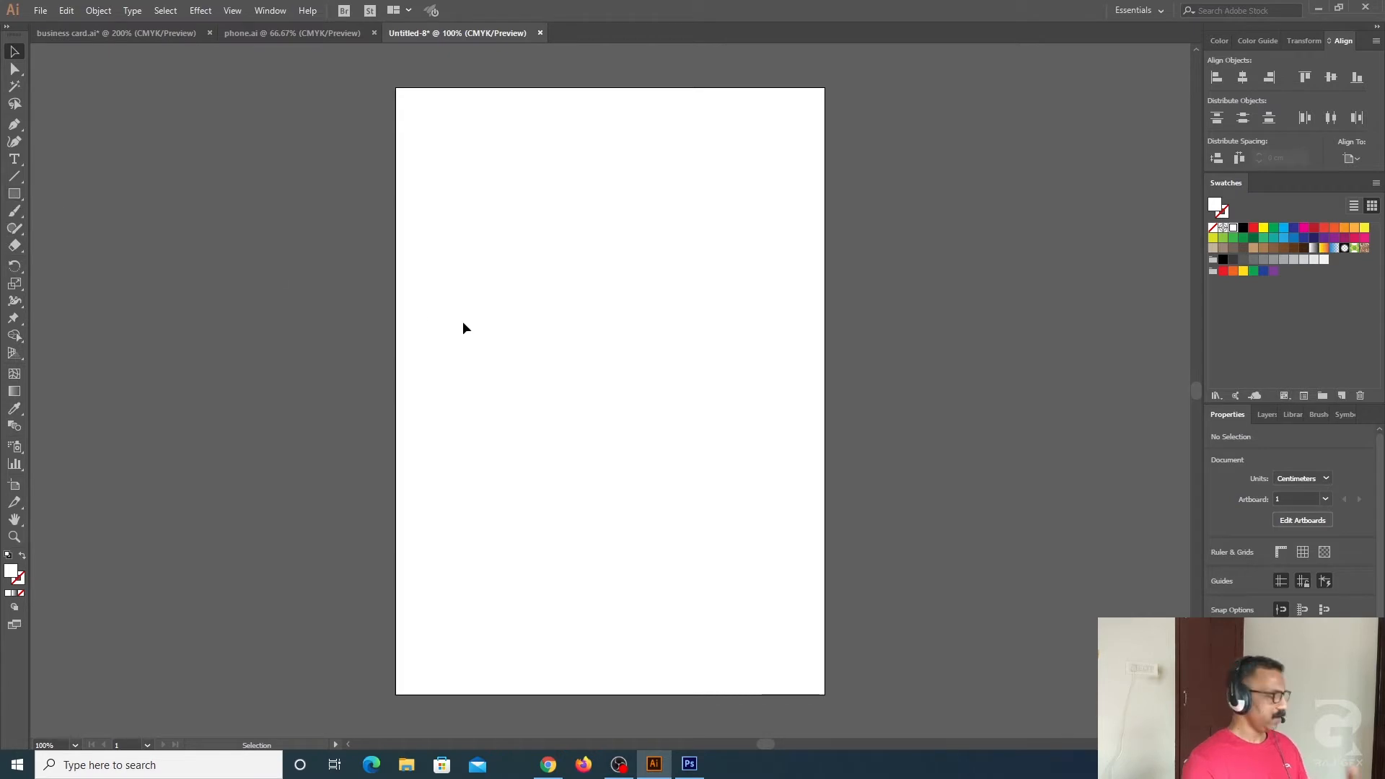
Show the rulers and place vertical guides at about 1 and 20 cm and horizontal guides at about 1 and 29 cm
key(ctrl+r)
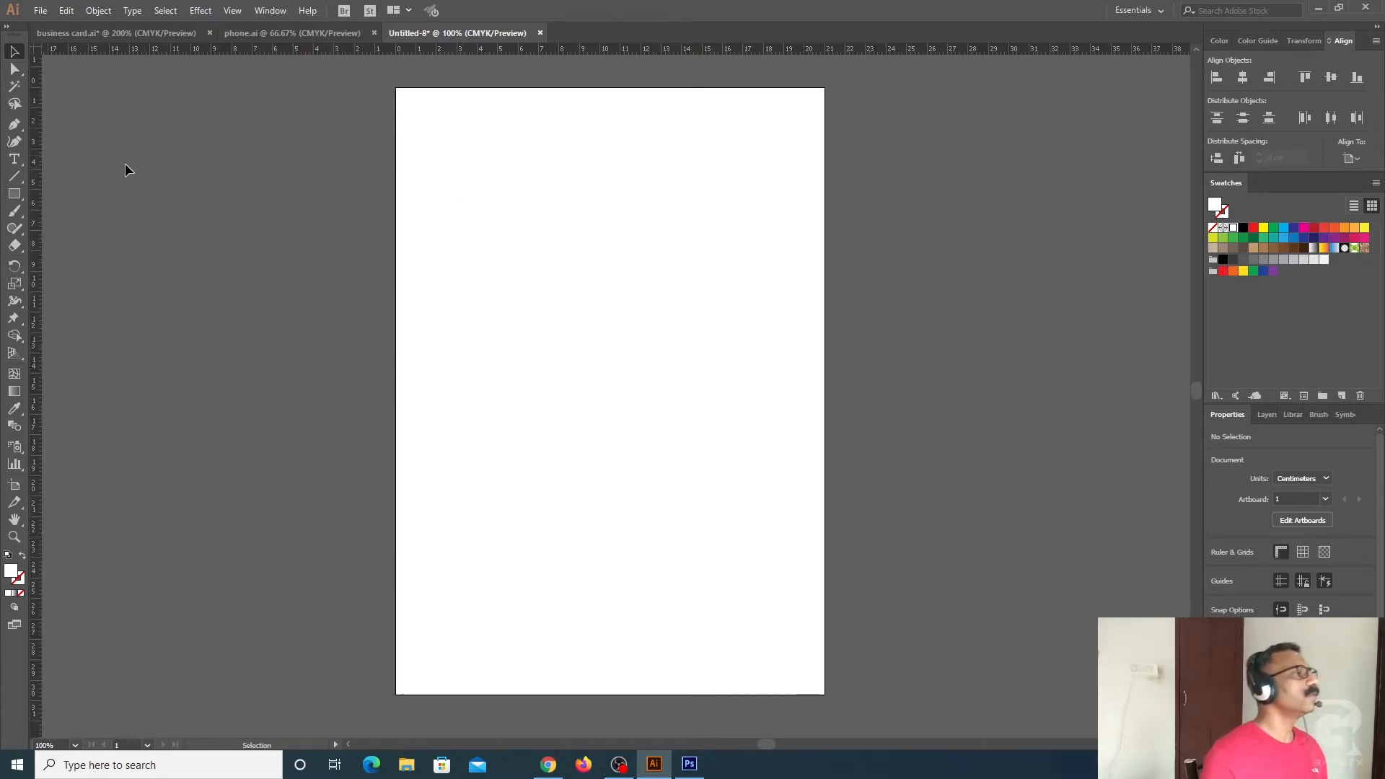
drag(36, 148, 415, 176)
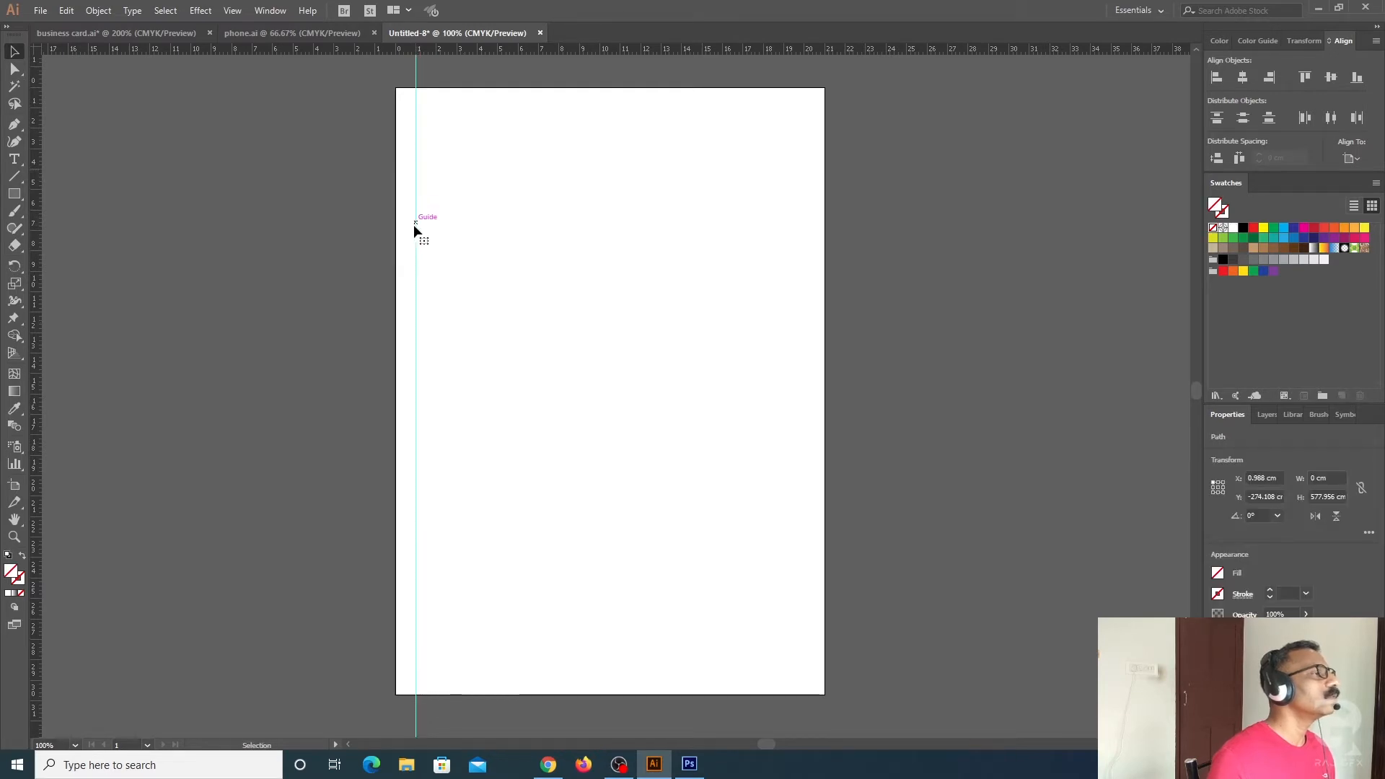
drag(556, 51, 547, 107)
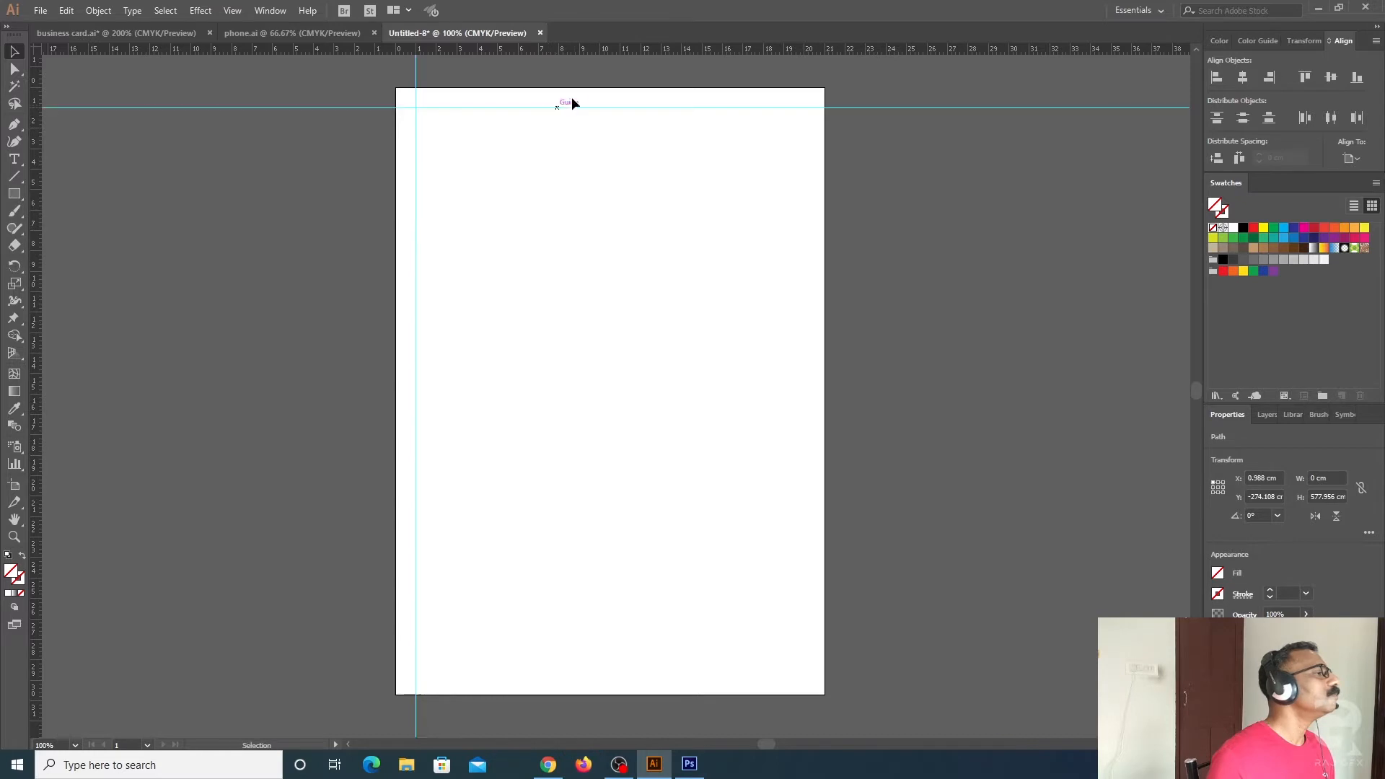
drag(583, 51, 507, 680)
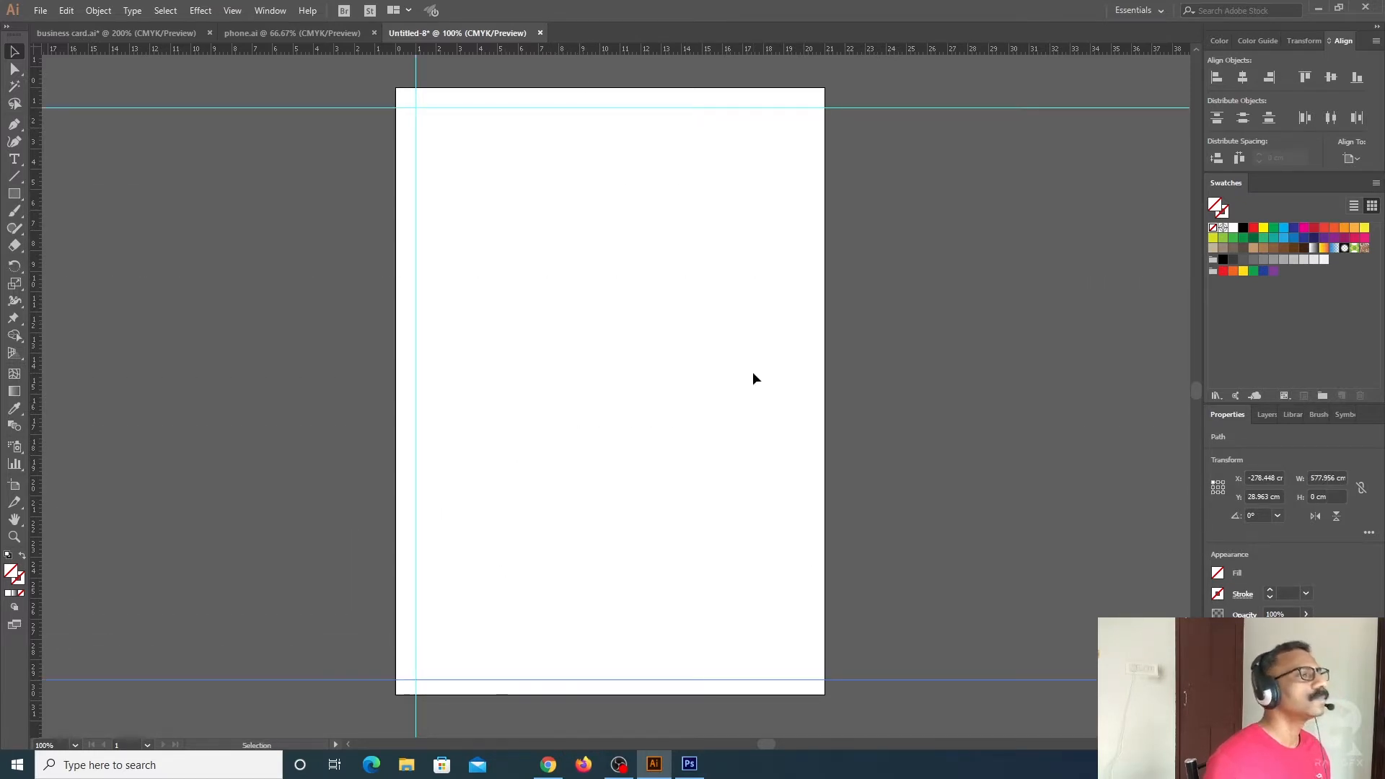
drag(36, 156, 804, 204)
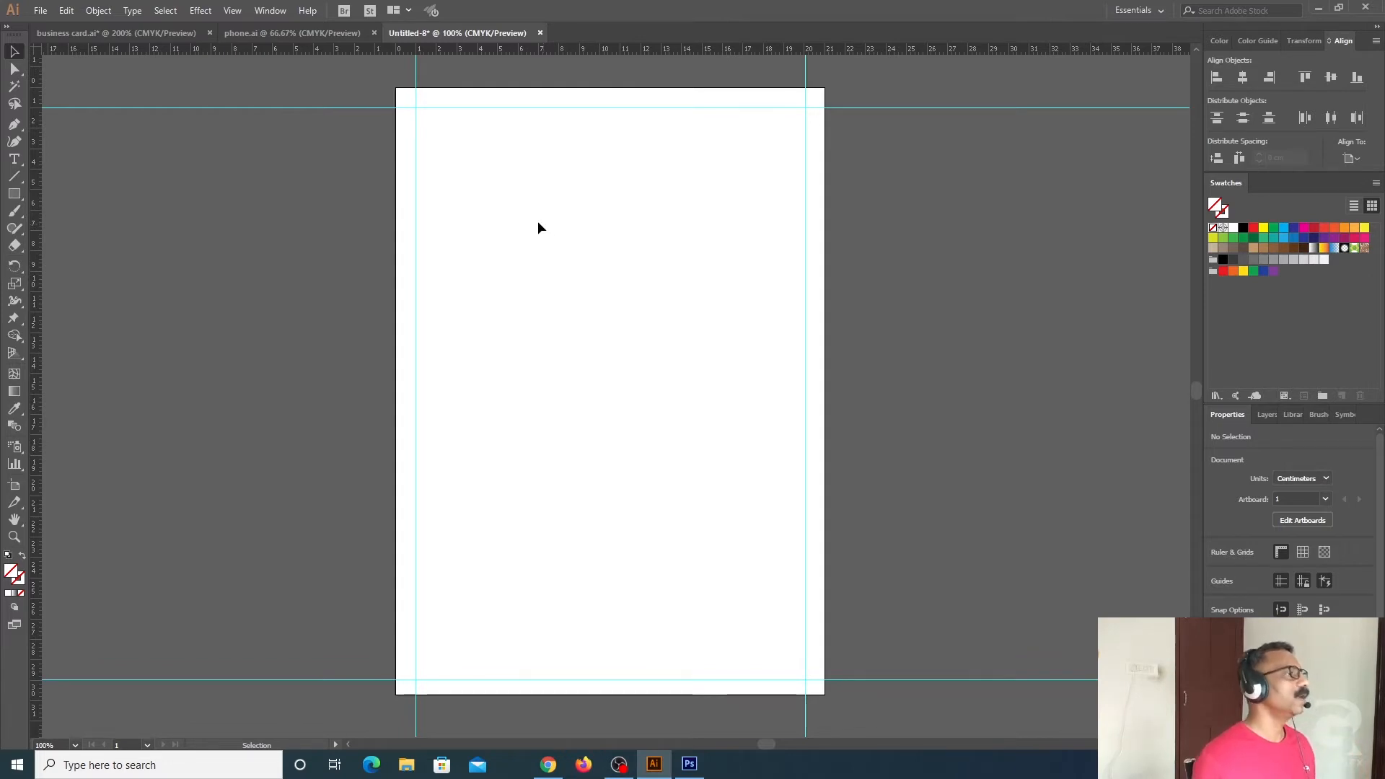
Copy the Chris & Stewart Associates logo from the front card in business card.ai and paste it into the new A4 document
click(100, 35)
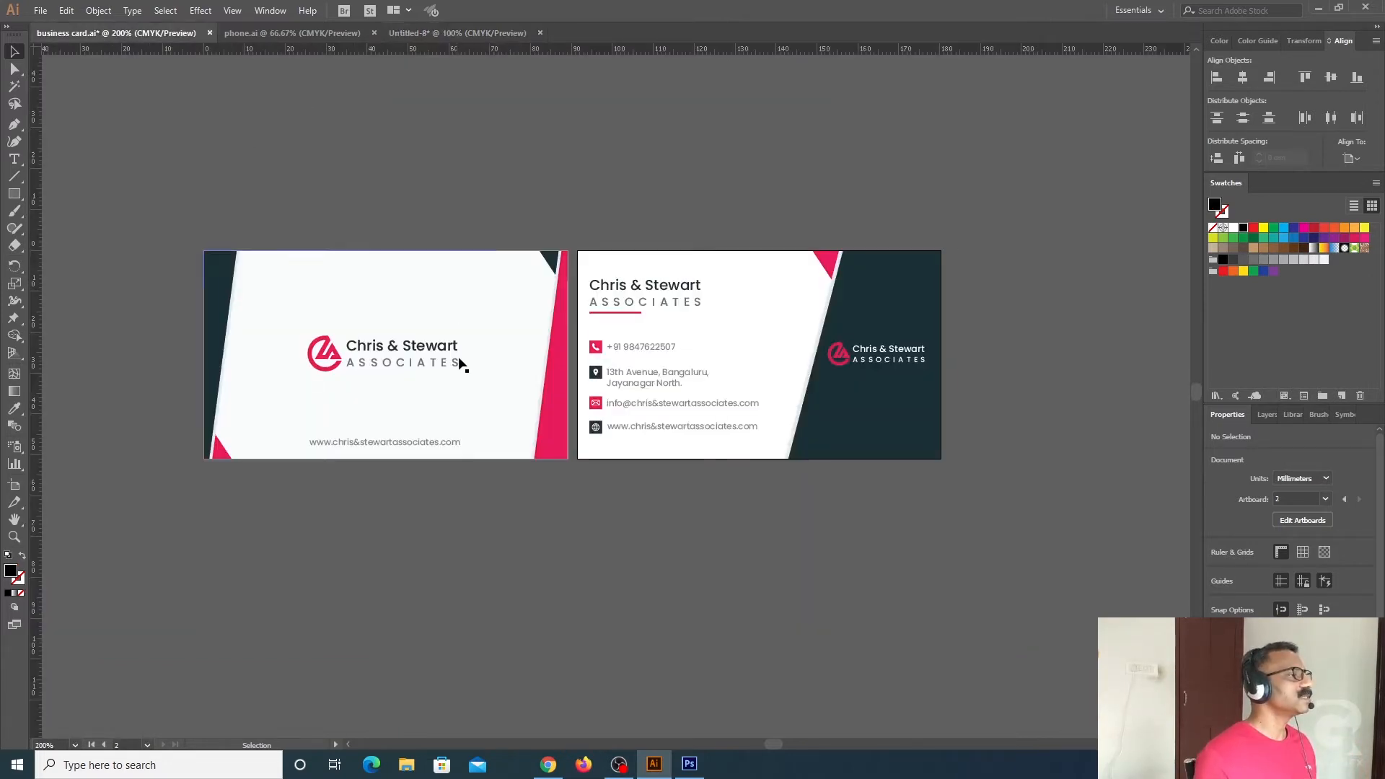
key(a)
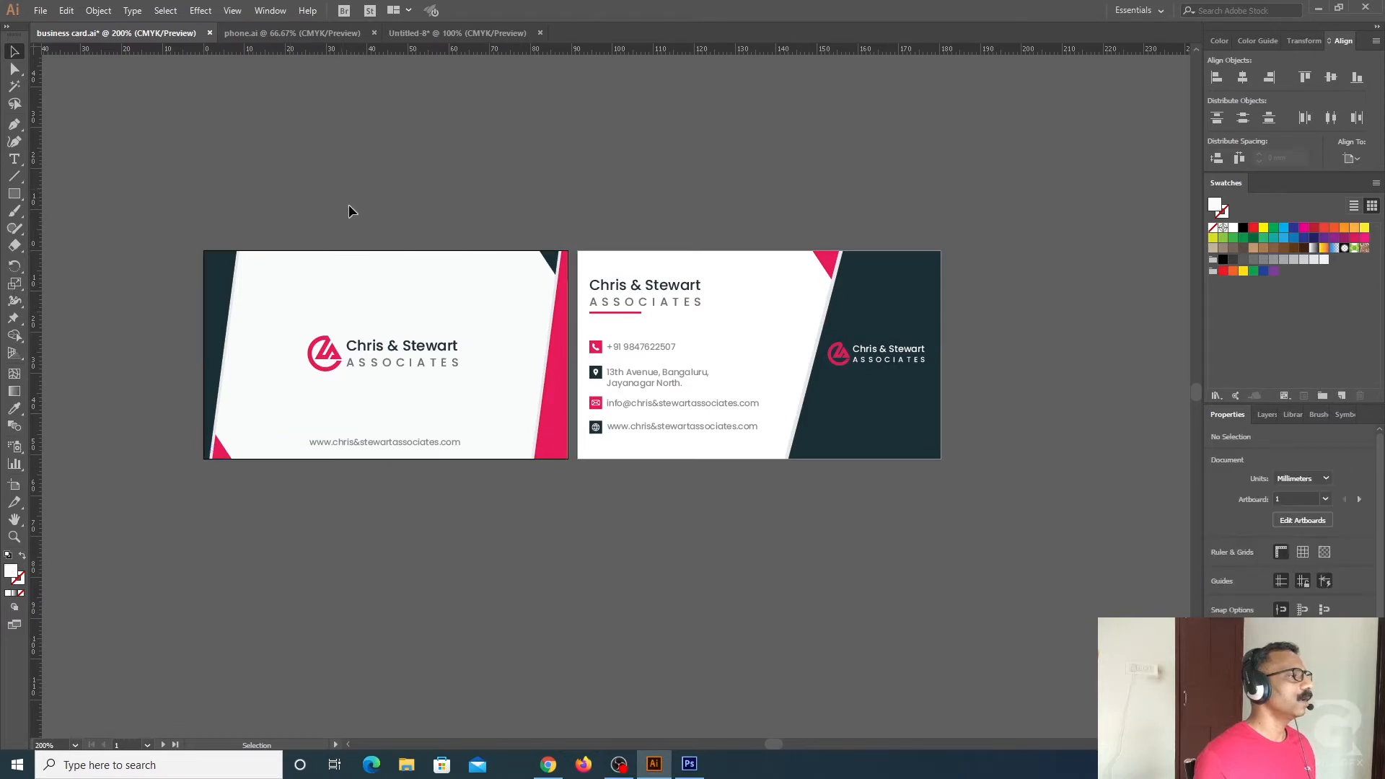
key(v)
key(ctrl+shift+a)
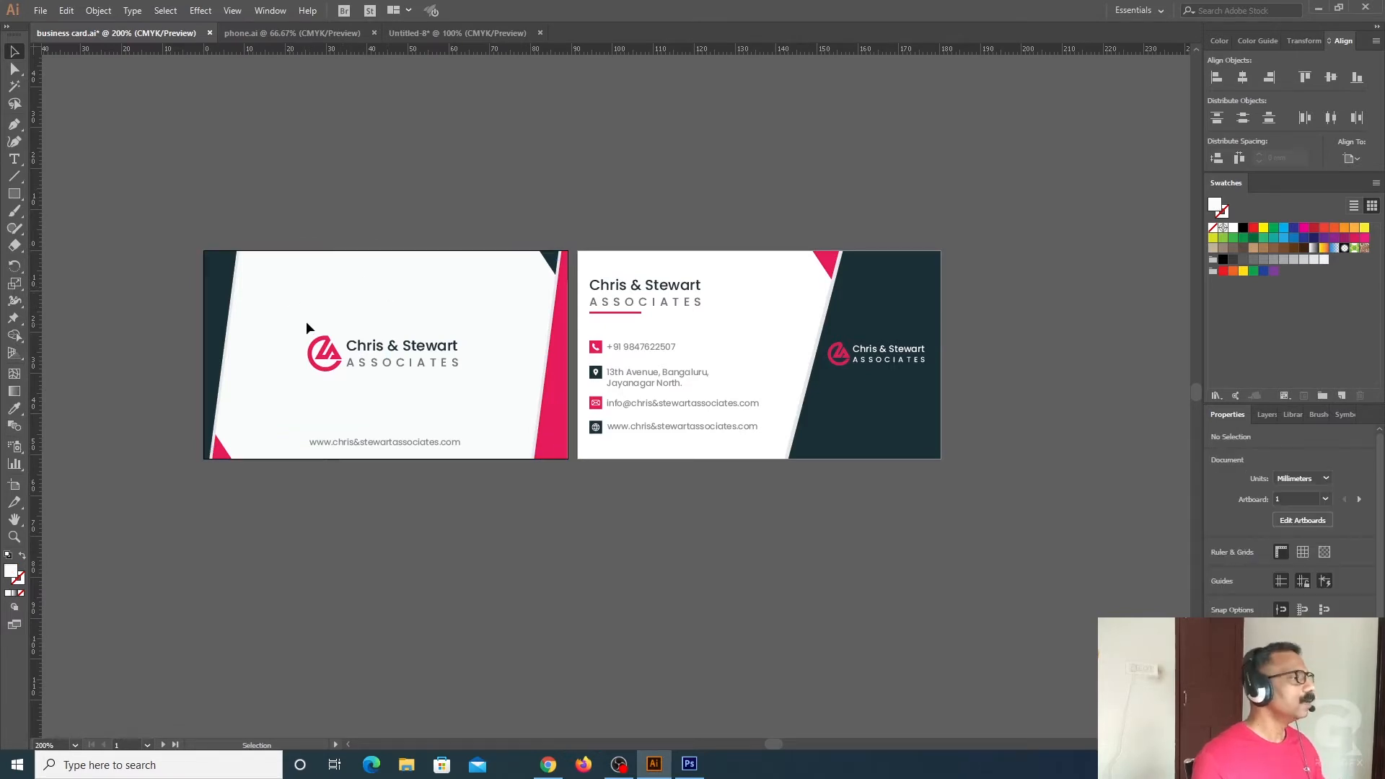
drag(340, 371, 488, 391)
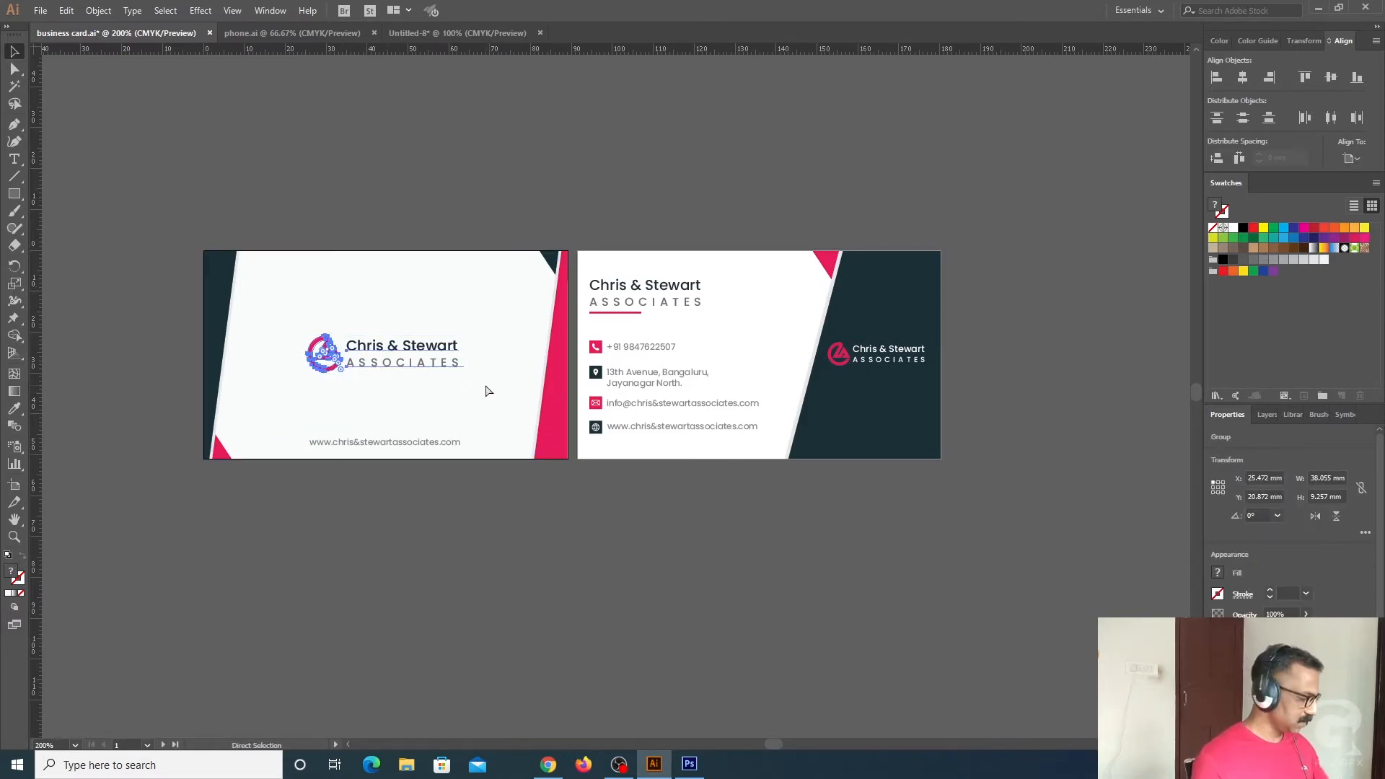
click(422, 33)
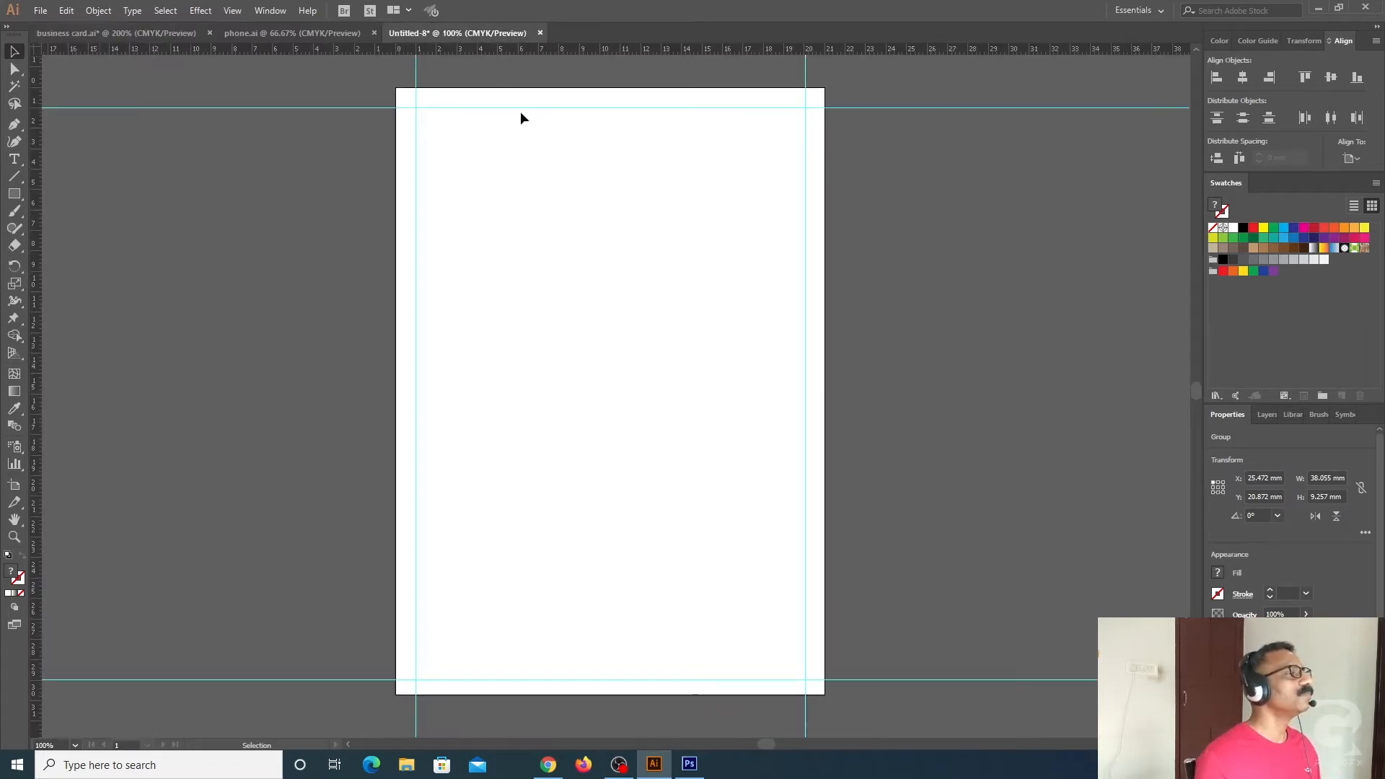
key(a)
key(v)
key(ctrl+v)
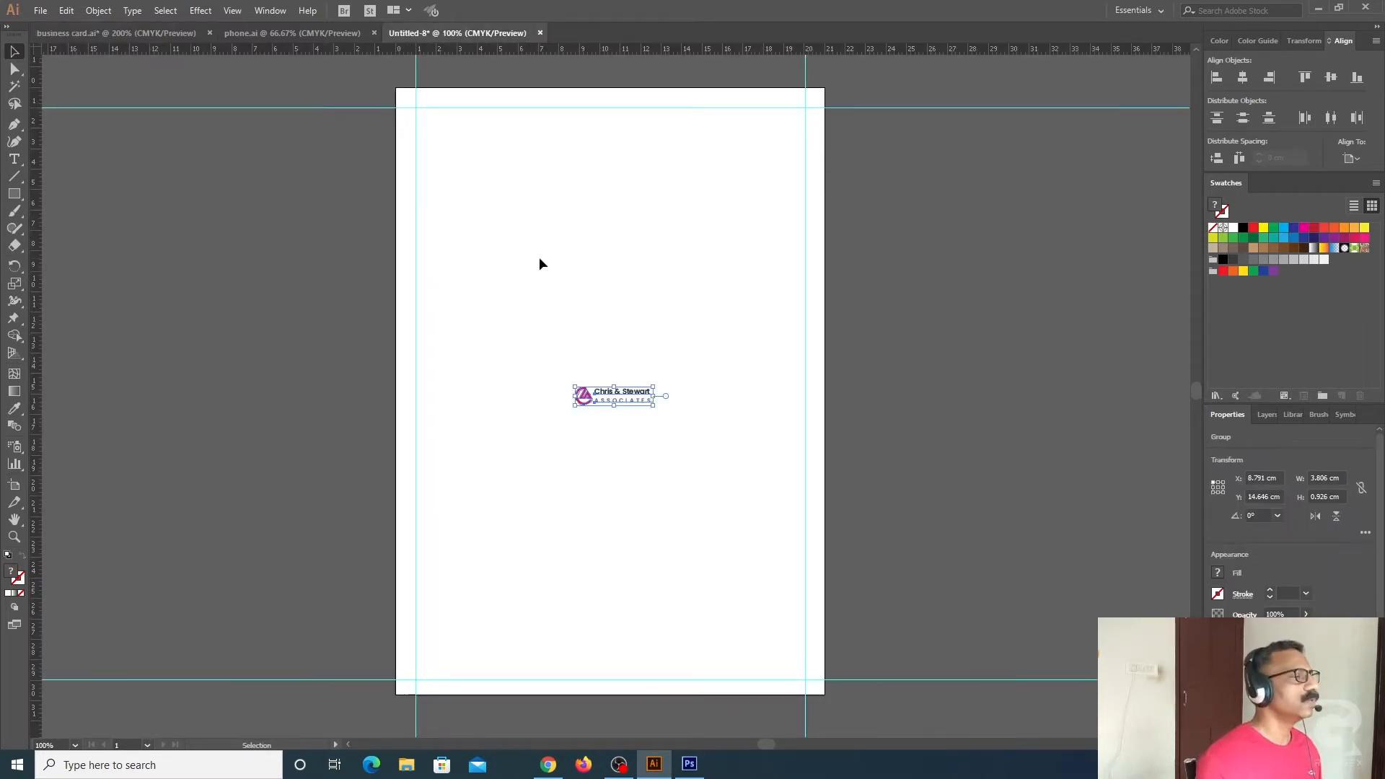
Enlarge the pasted logo proportionally and move it into the upper-left corner formed by the margin guides
key(shift)
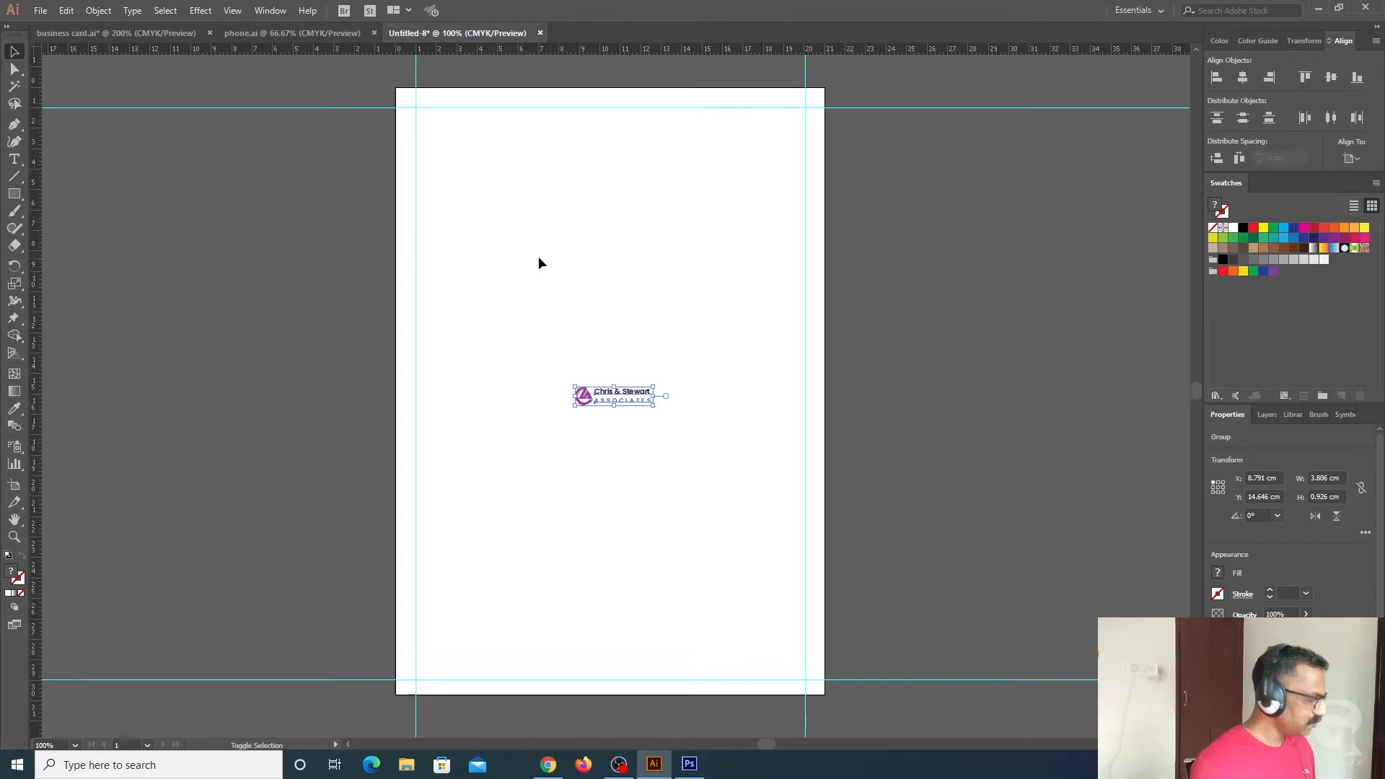
drag(654, 406, 687, 427)
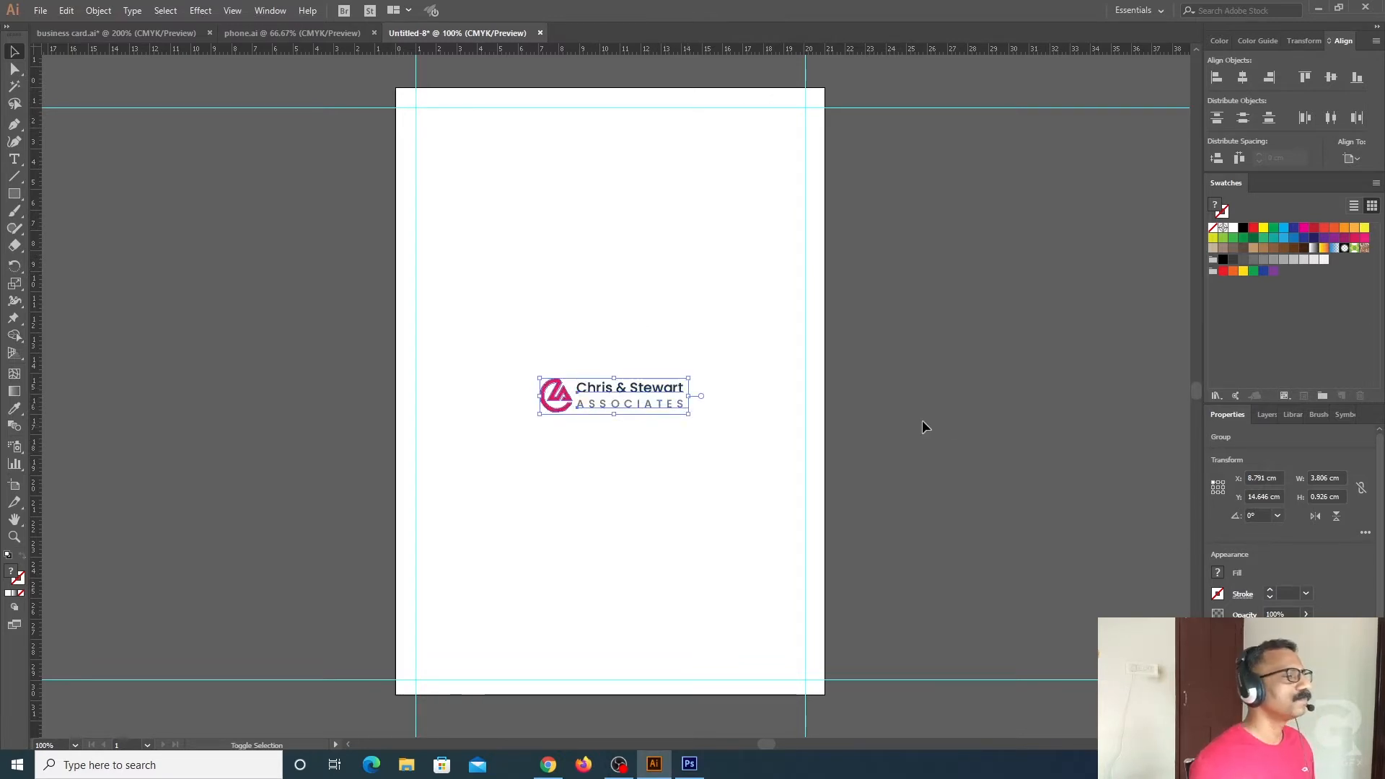
click(895, 422)
drag(605, 395, 482, 122)
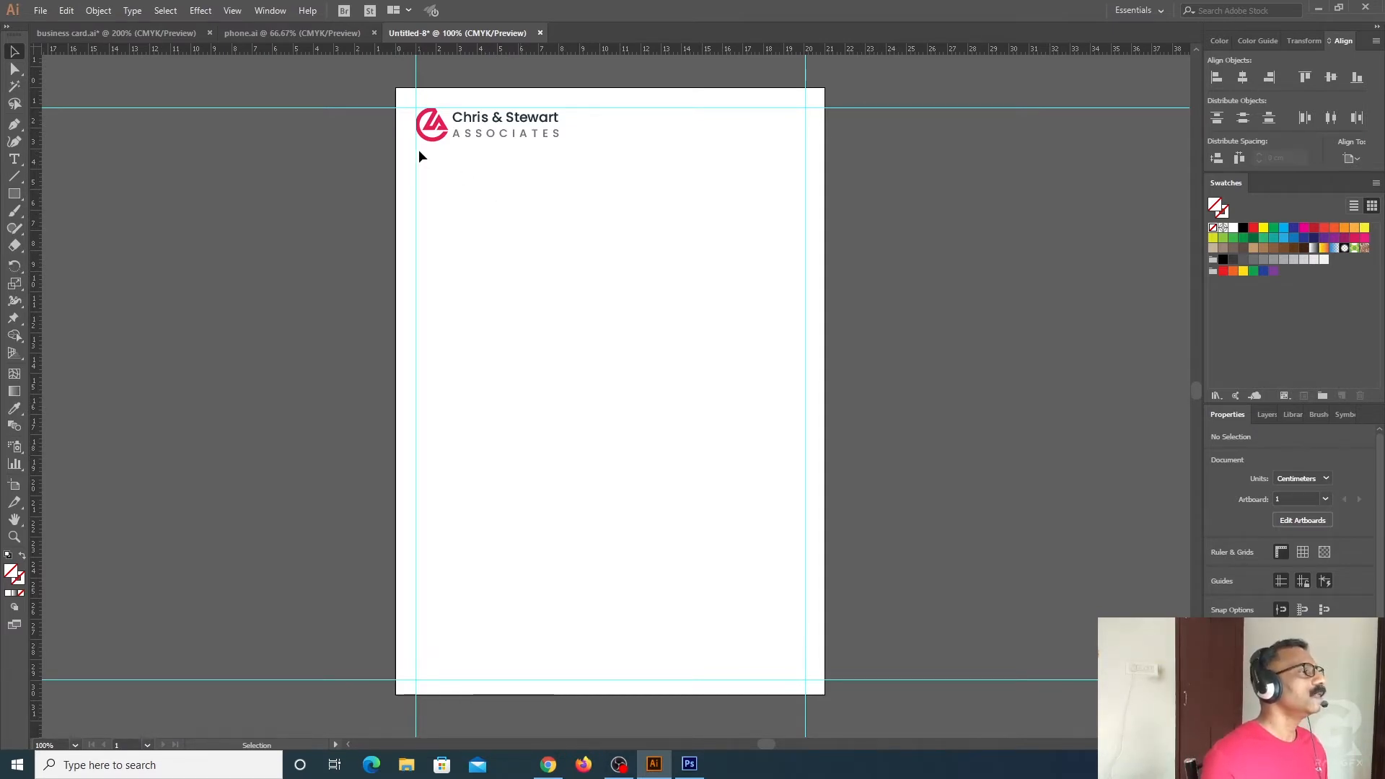
Draw a thin bar about 12.2 cm by 0.14 cm below the logo, starting at the left guide, and fill it with the logo's pink
click(14, 194)
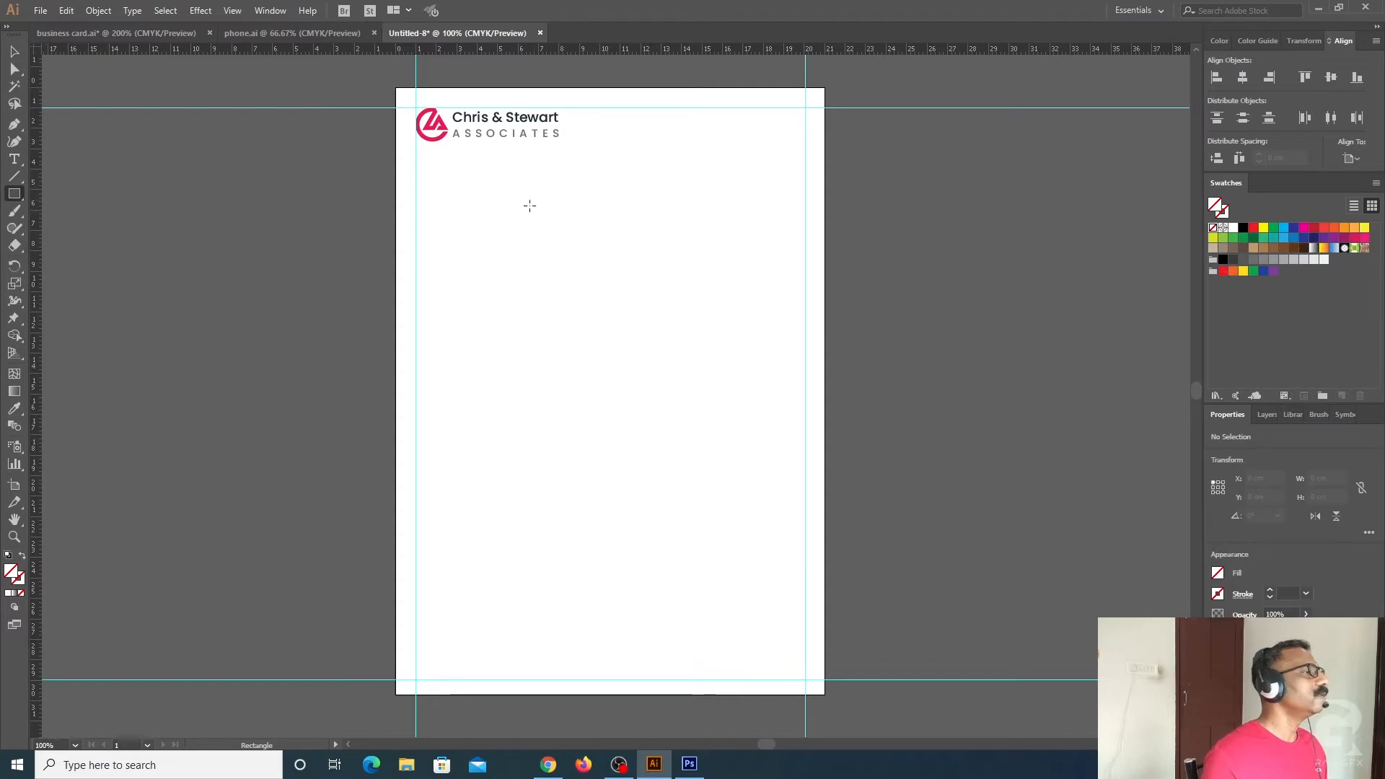
drag(416, 152, 665, 153)
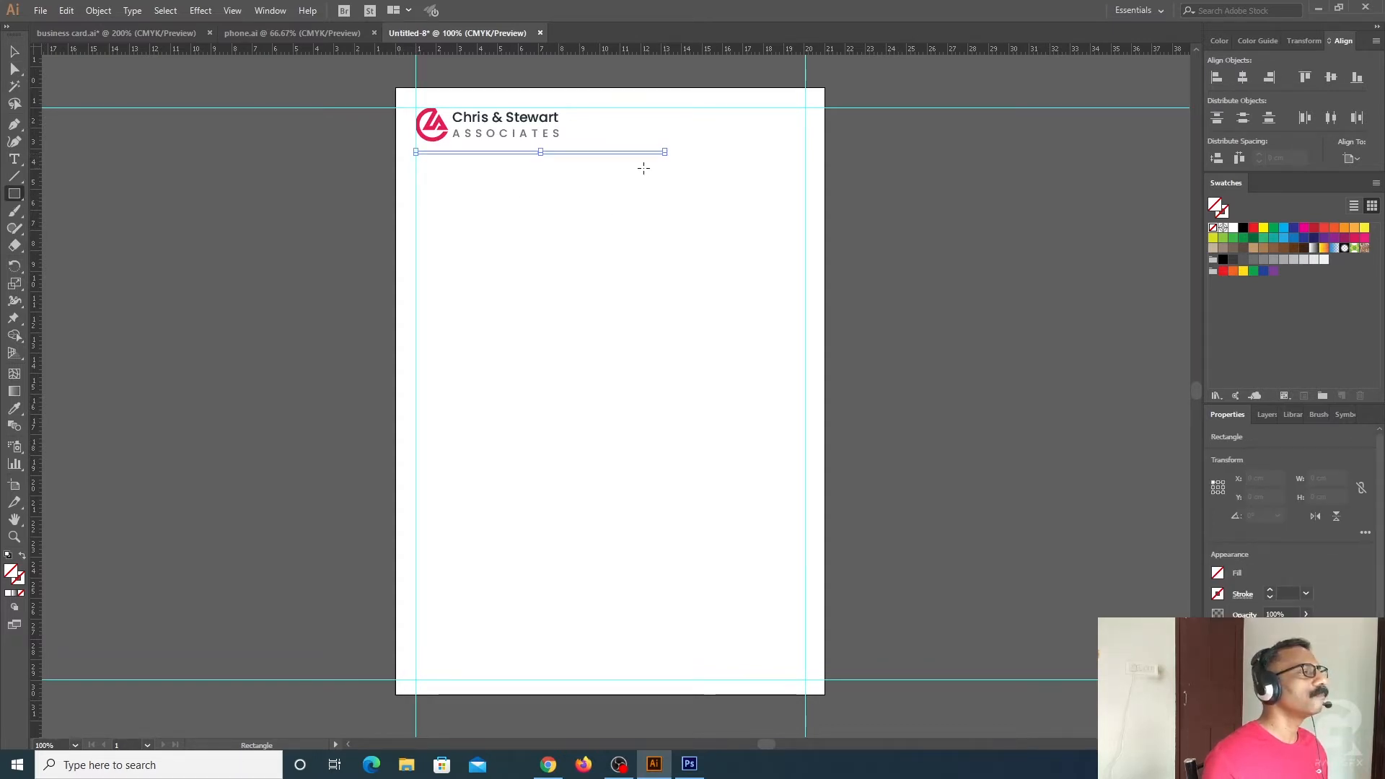
key(ctrl+equal)
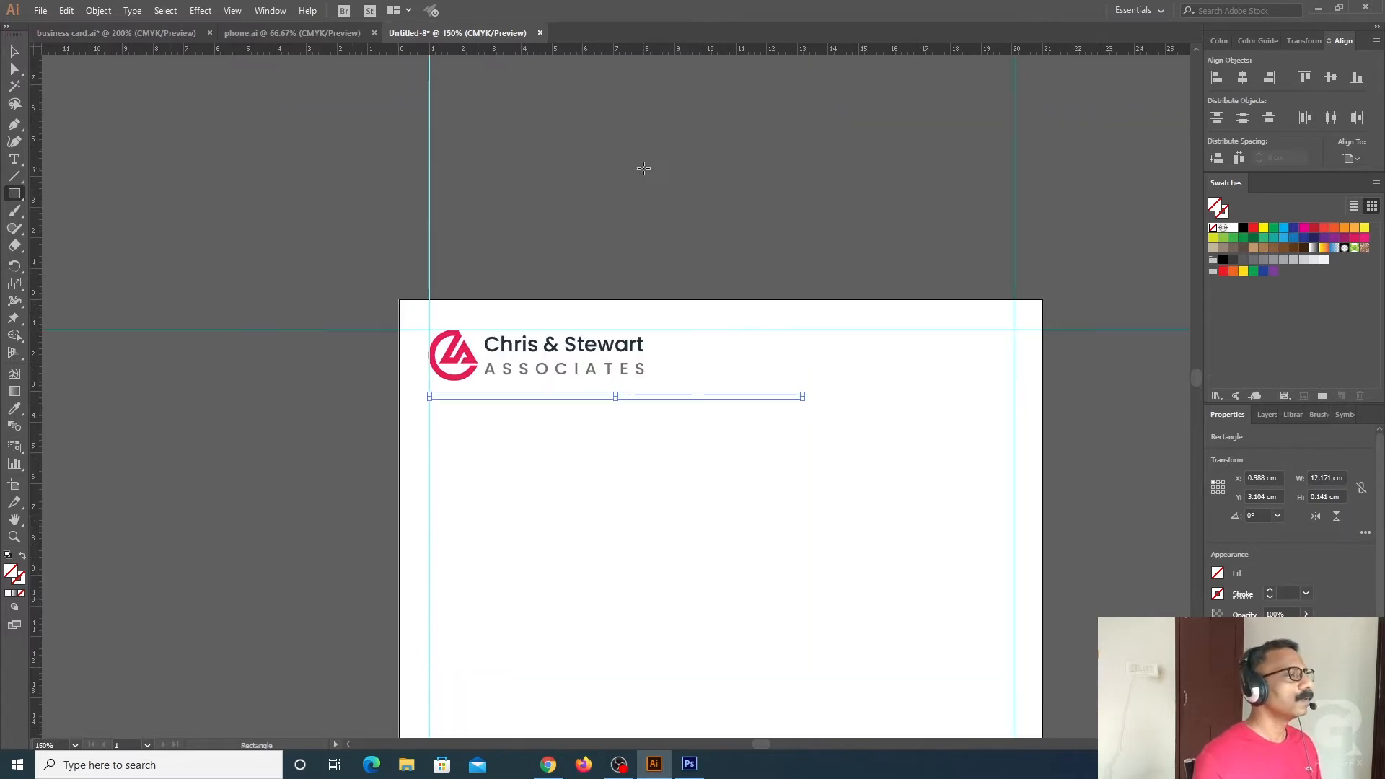
key(ctrl+equal)
drag(768, 344, 643, 247)
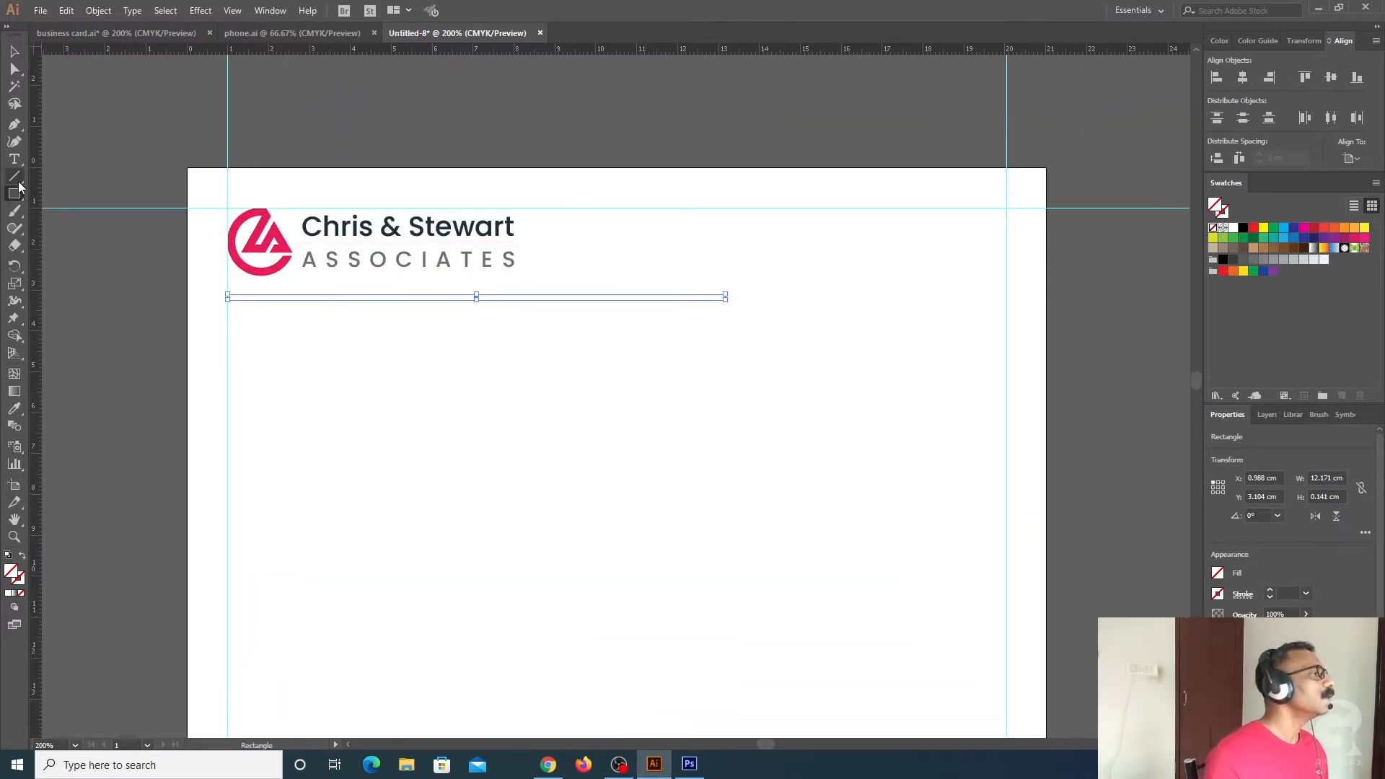
click(14, 408)
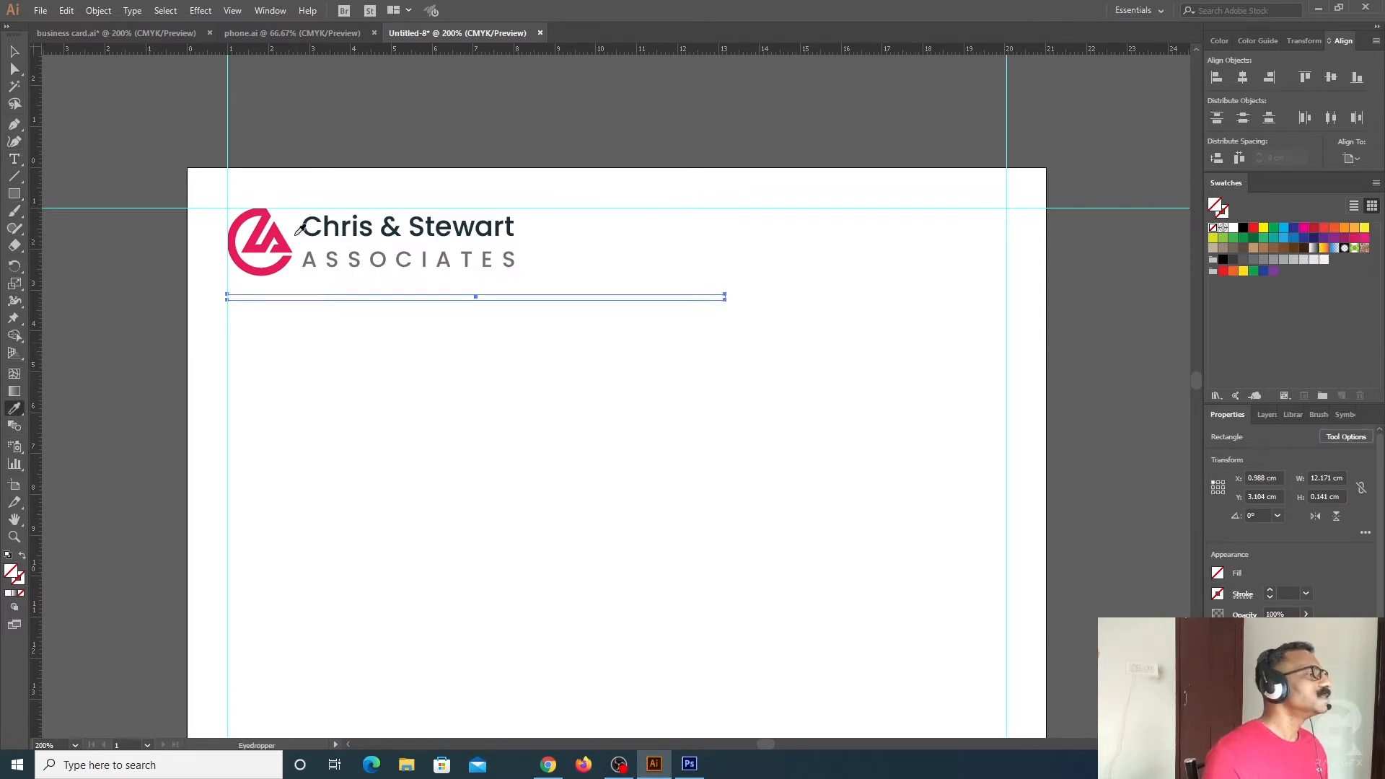
click(282, 224)
click(14, 51)
click(92, 108)
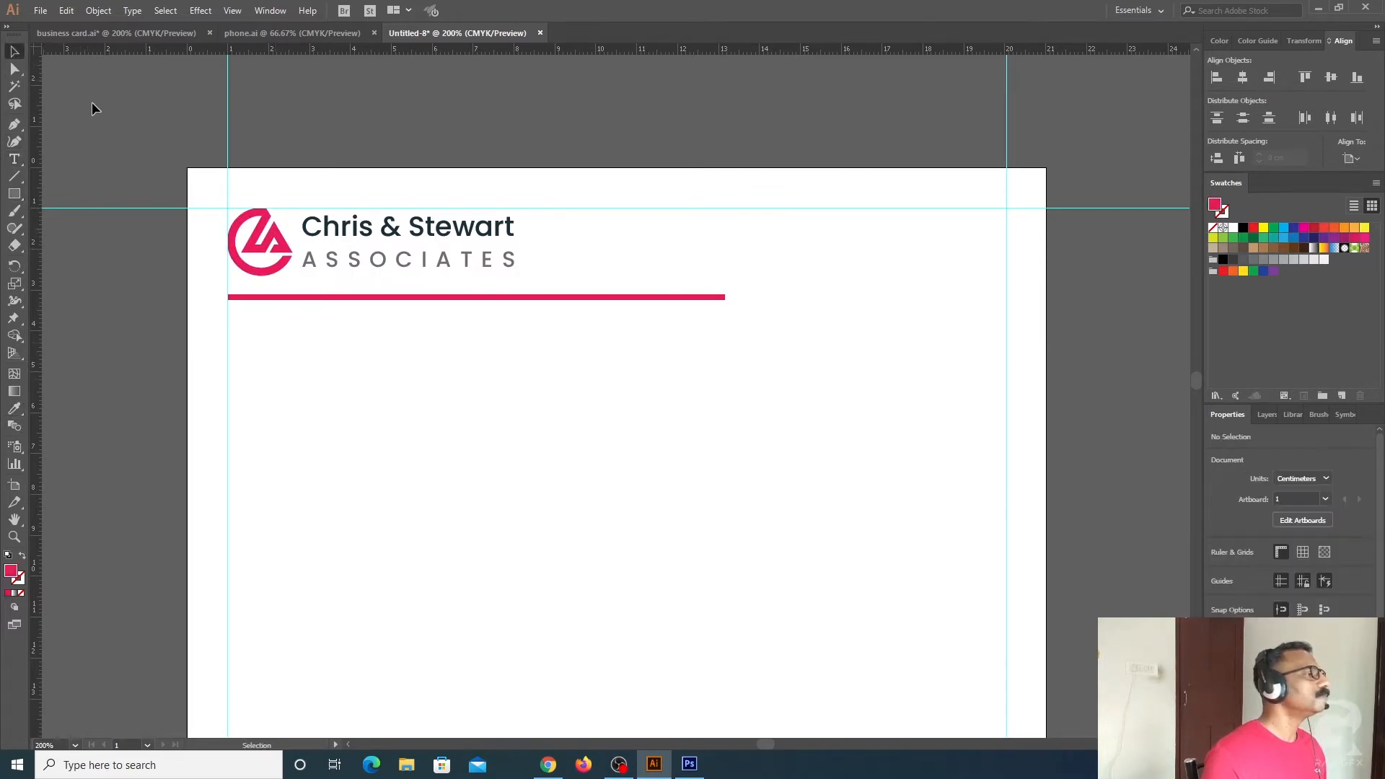
Duplicate the pink bar horizontally along the same line so that the copy ends at the right margin guide
click(662, 298)
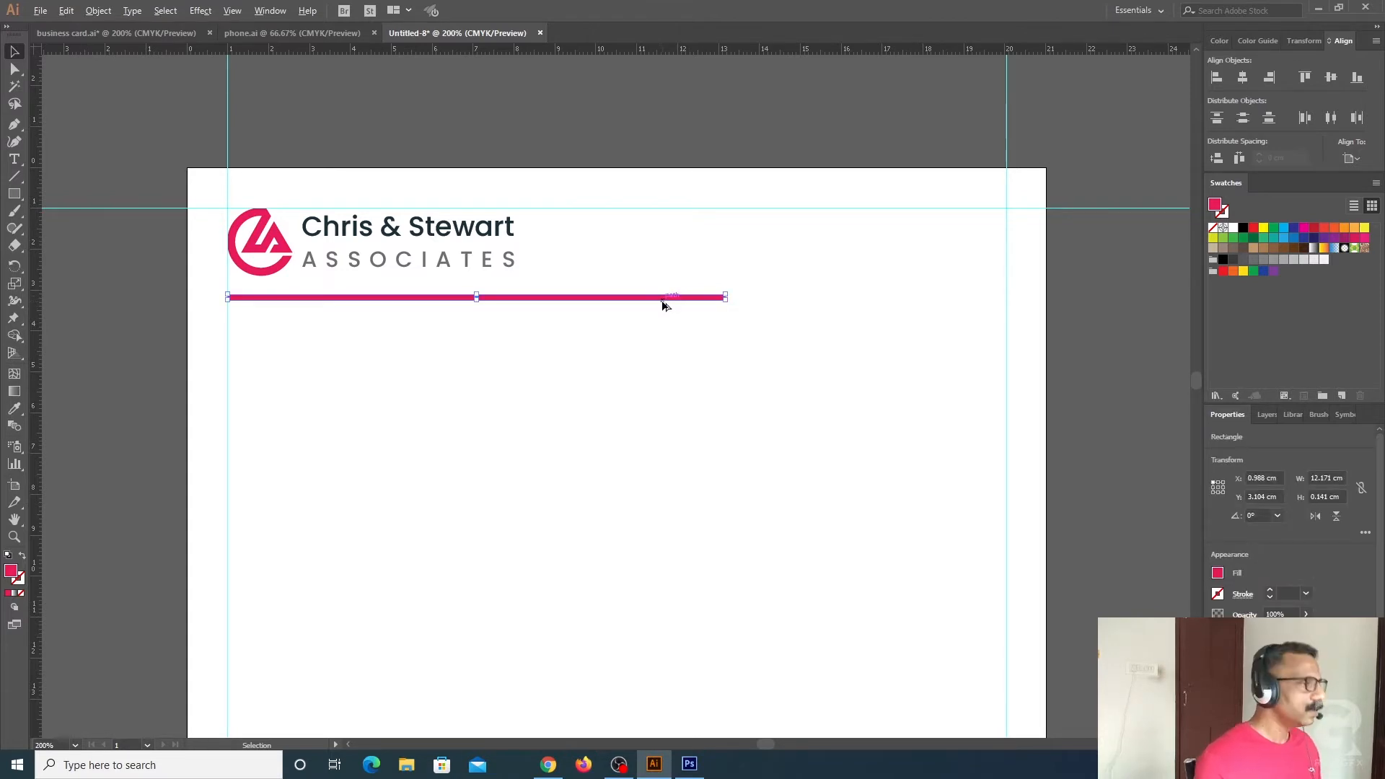
drag(656, 303, 894, 301)
key(ctrl+z)
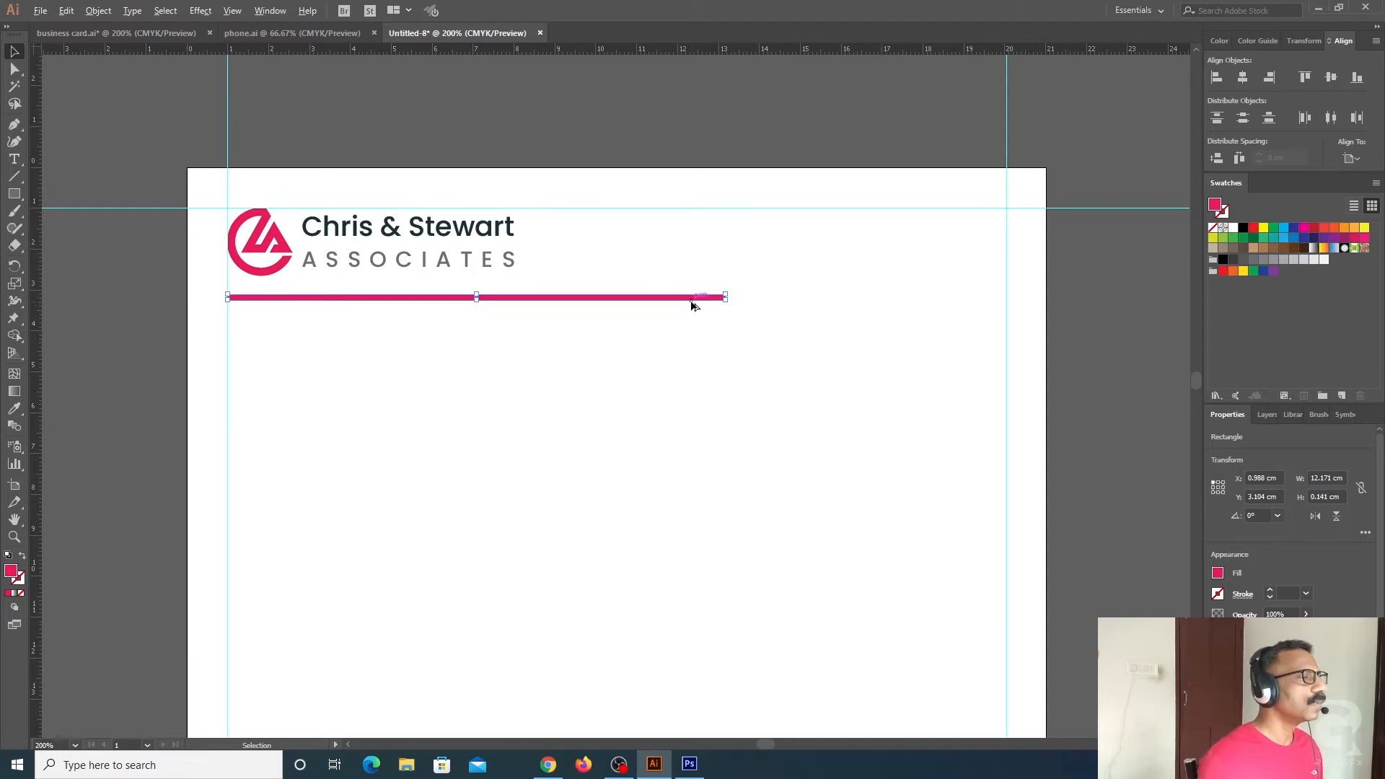
drag(690, 301, 972, 310)
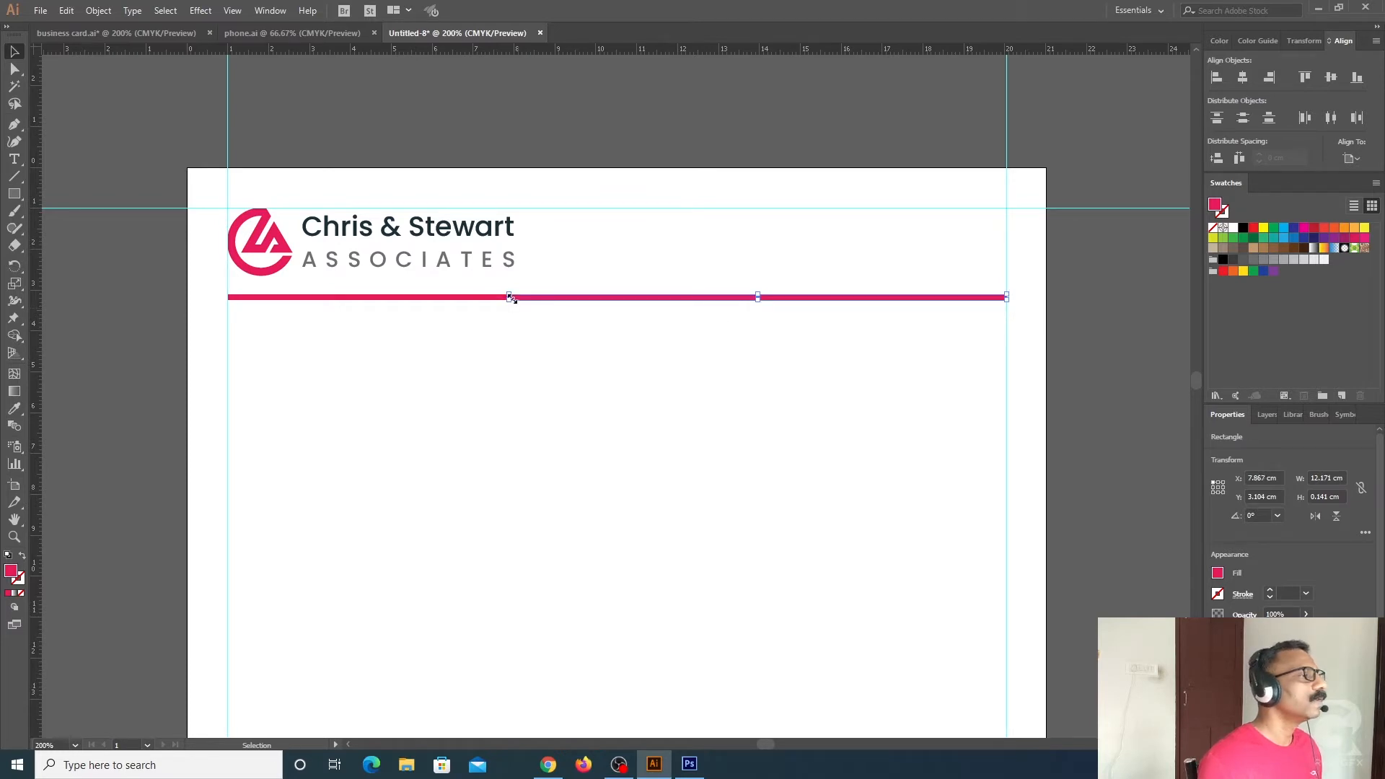
Shorten the duplicated bar from its inner end to about 6.9 cm and fill it with the grey of the ASSOCIATES text
key(ctrl+plus)
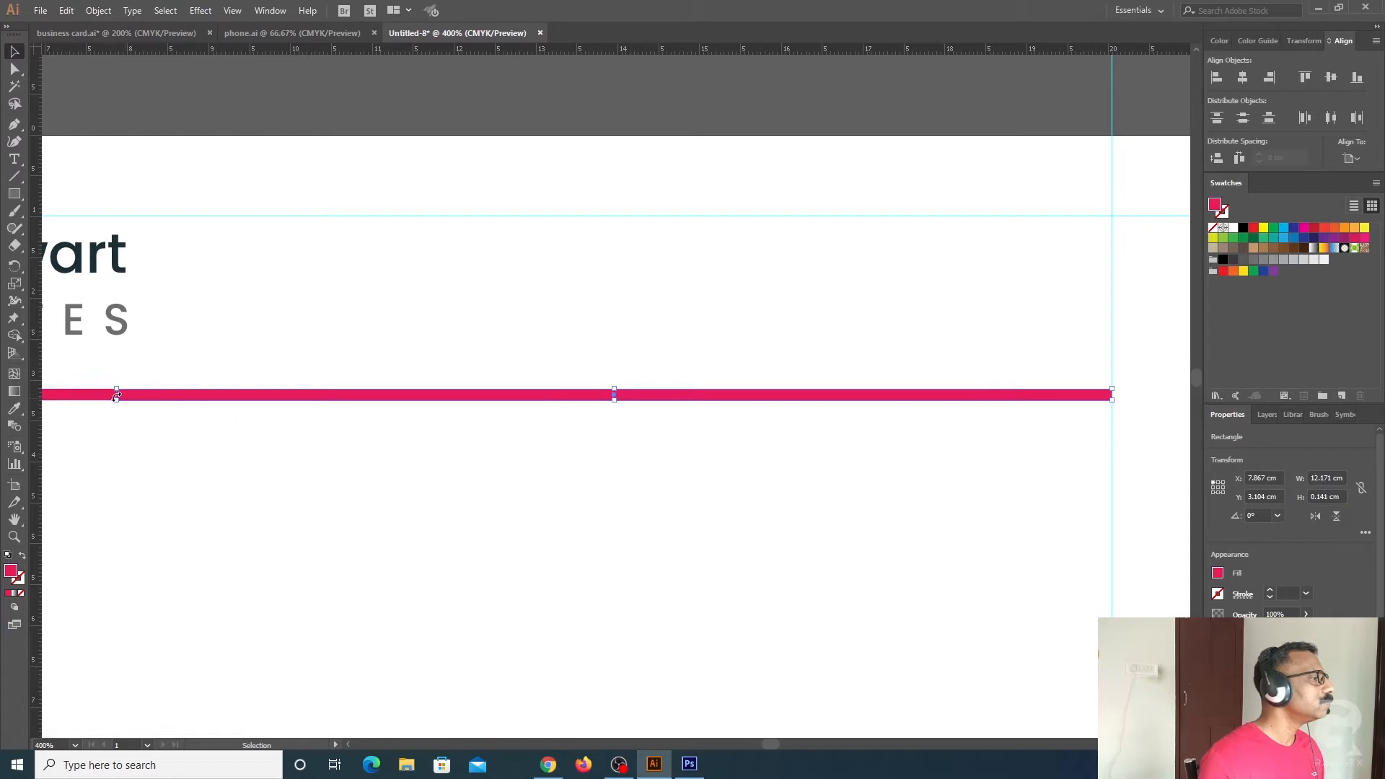
drag(116, 401, 550, 399)
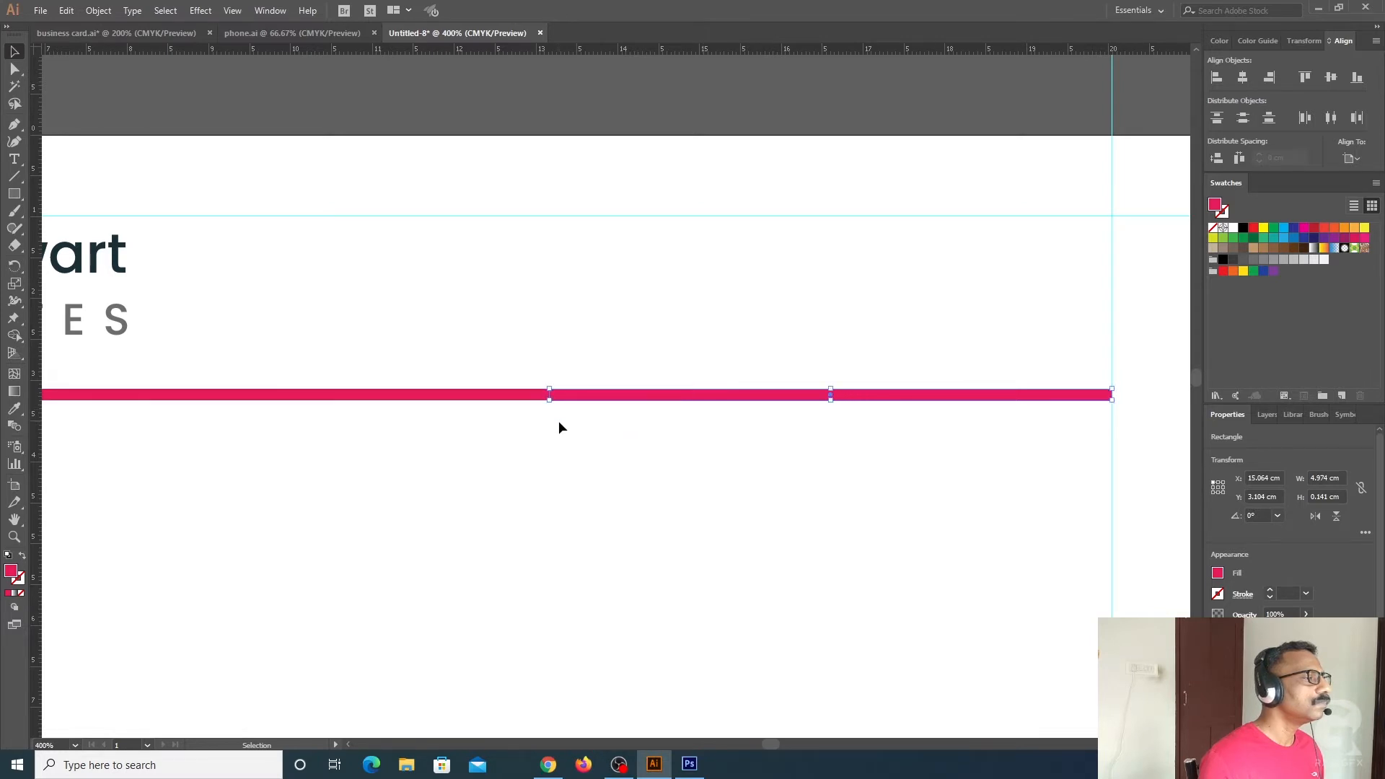
click(13, 409)
click(114, 302)
key(v)
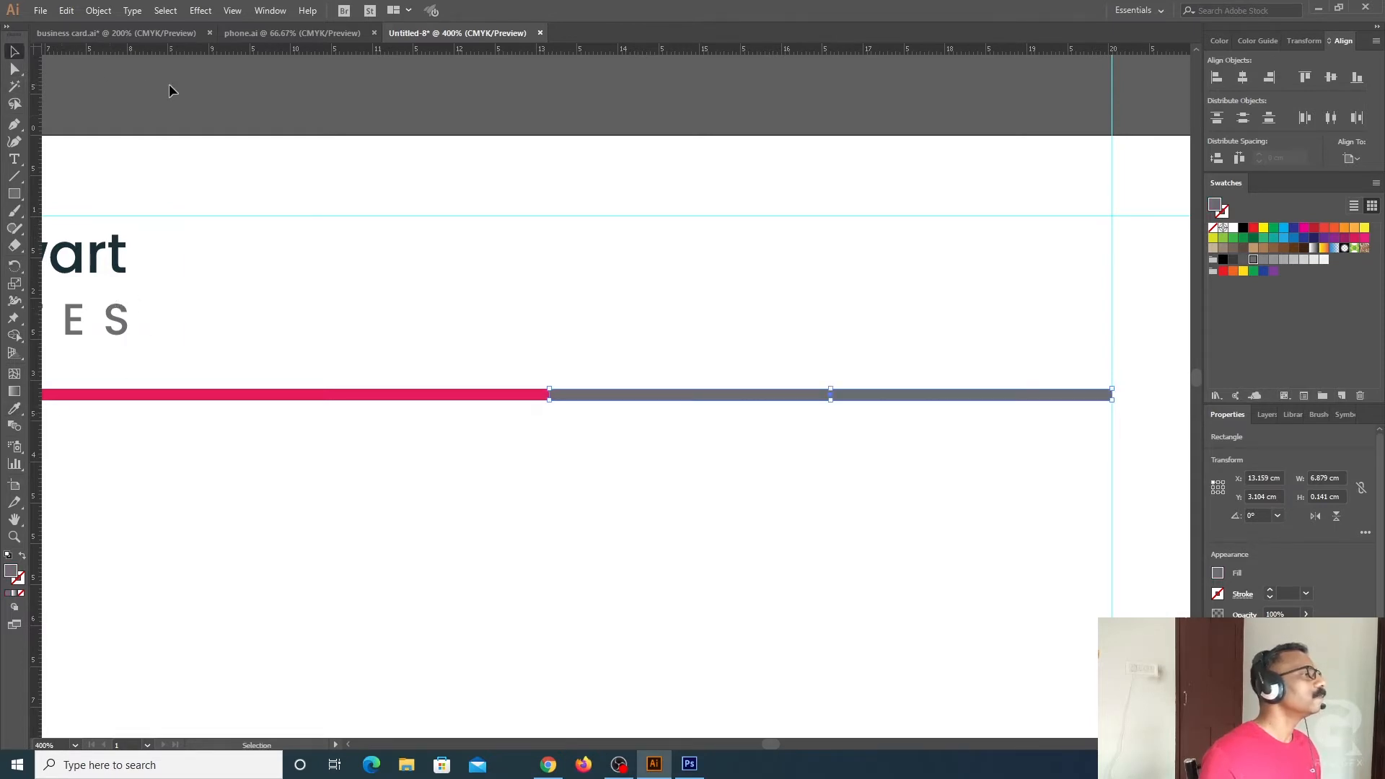
click(169, 89)
Recolour the shorter grey bar segment beside the pink one with a very light grey swatch
key(ctrl+minus)
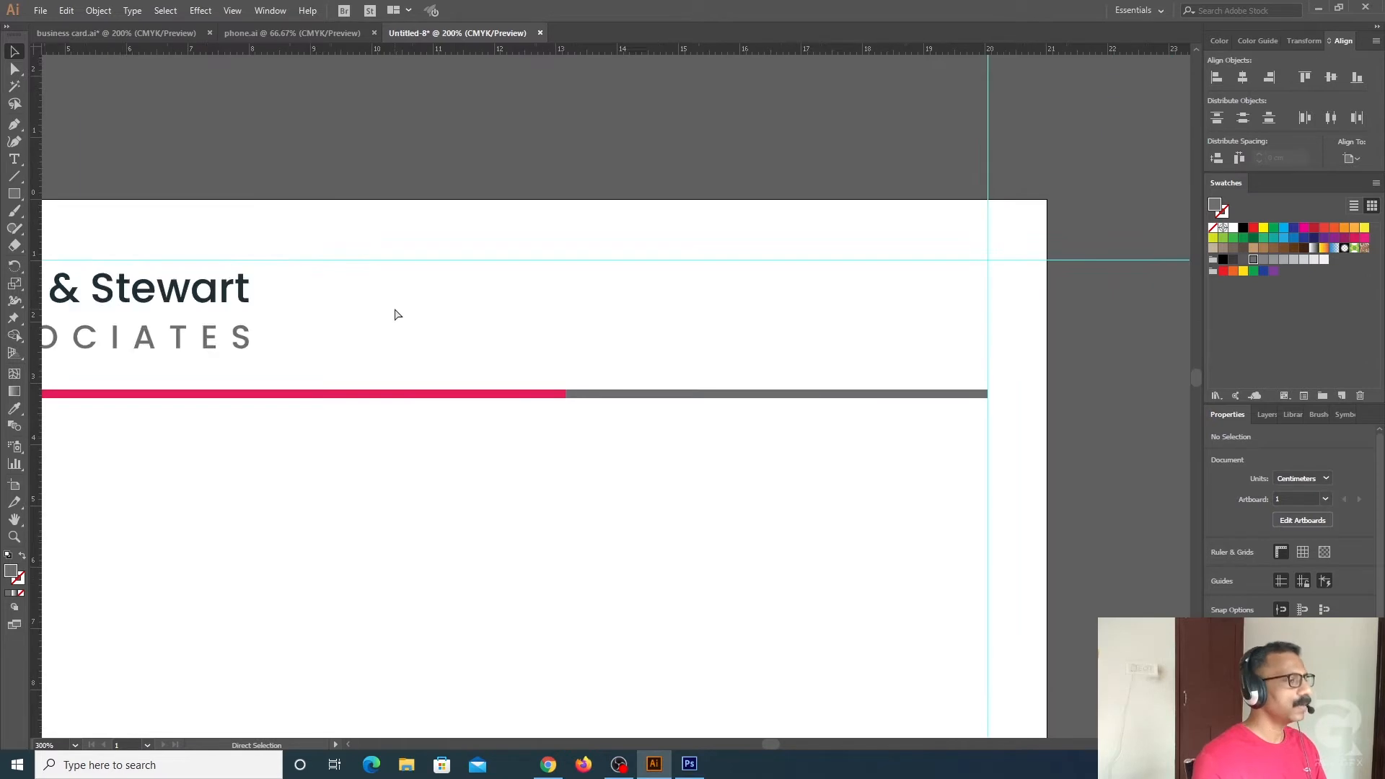
key(ctrl+minus)
key(ctrl+minus)
drag(621, 480, 733, 374)
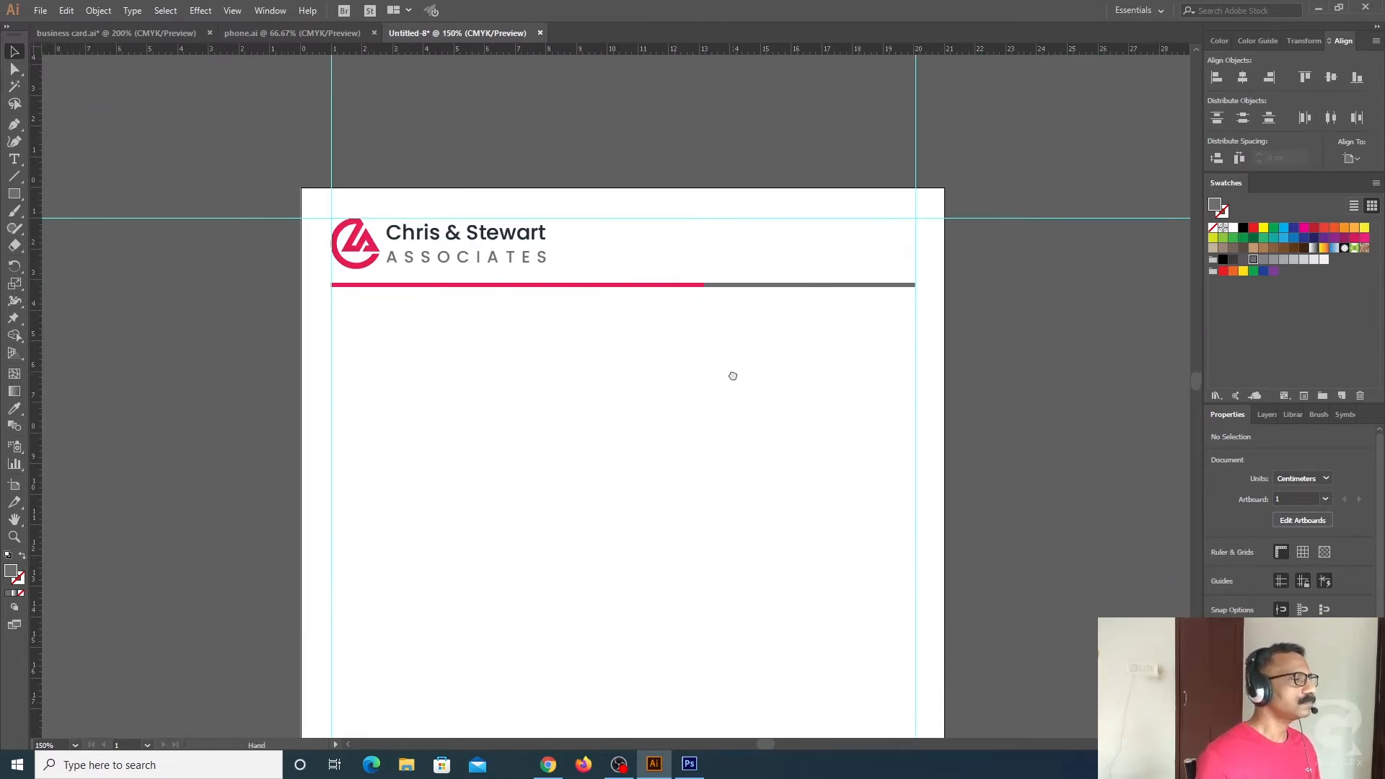
click(763, 285)
click(1315, 260)
click(700, 397)
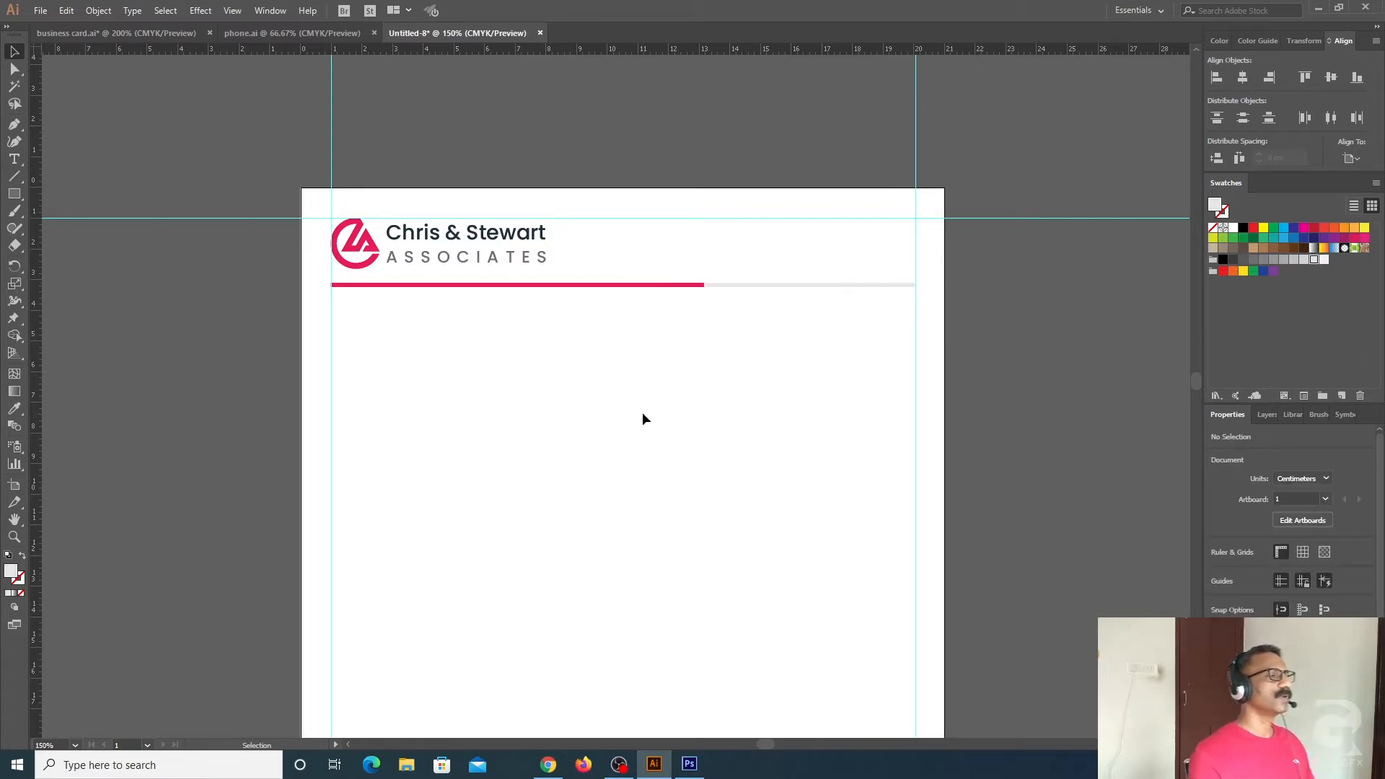
Place a horizontal guide just above the page's bottom edge to mark the bottom margin
drag(649, 411, 660, 311)
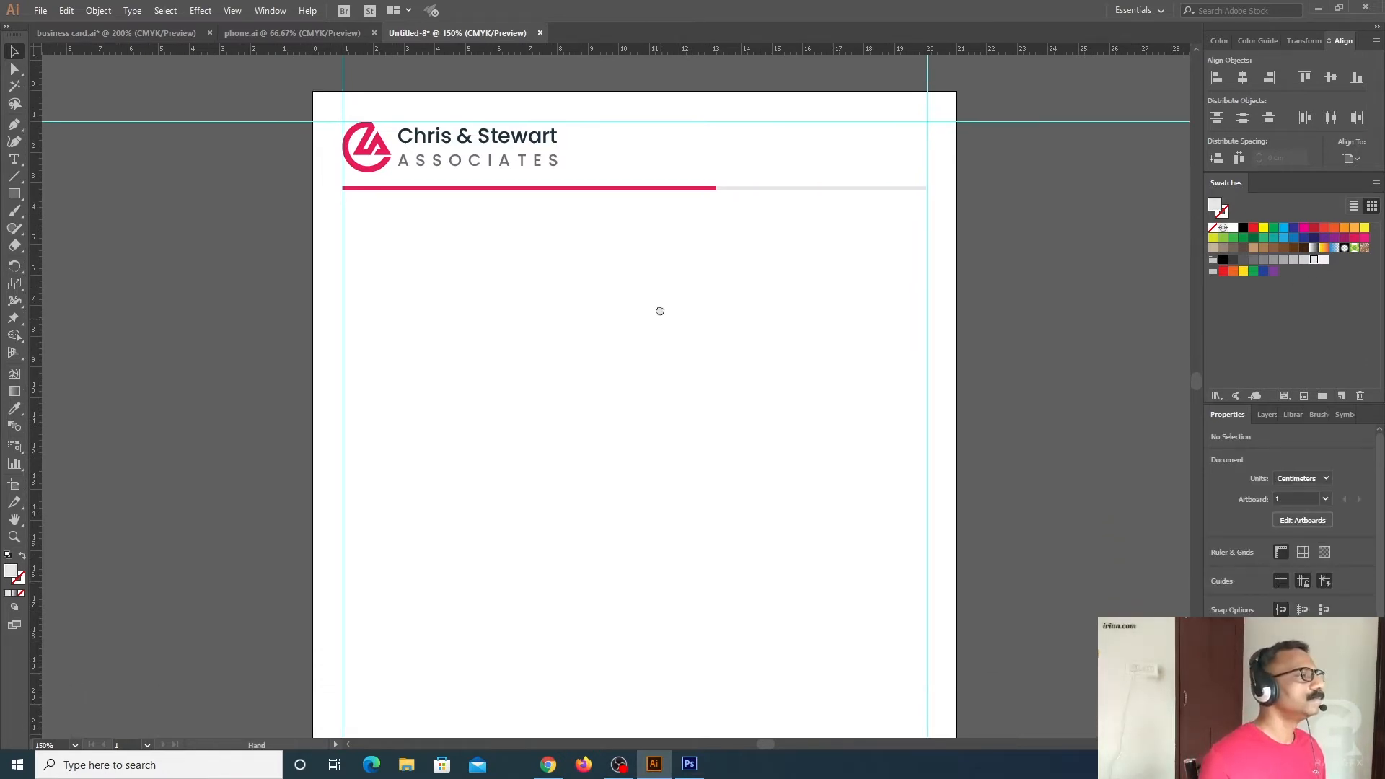
scroll(660, 311, down, 2)
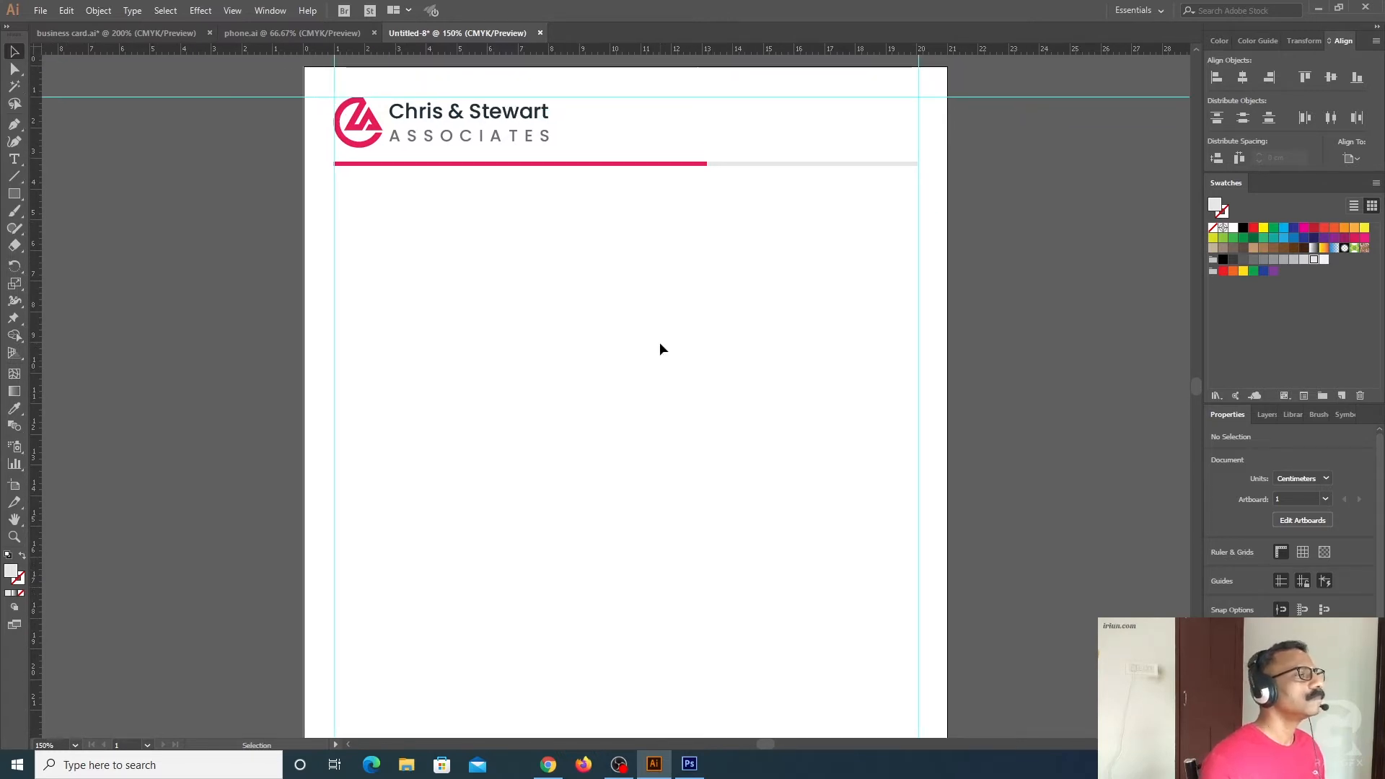
key(ctrl+minus)
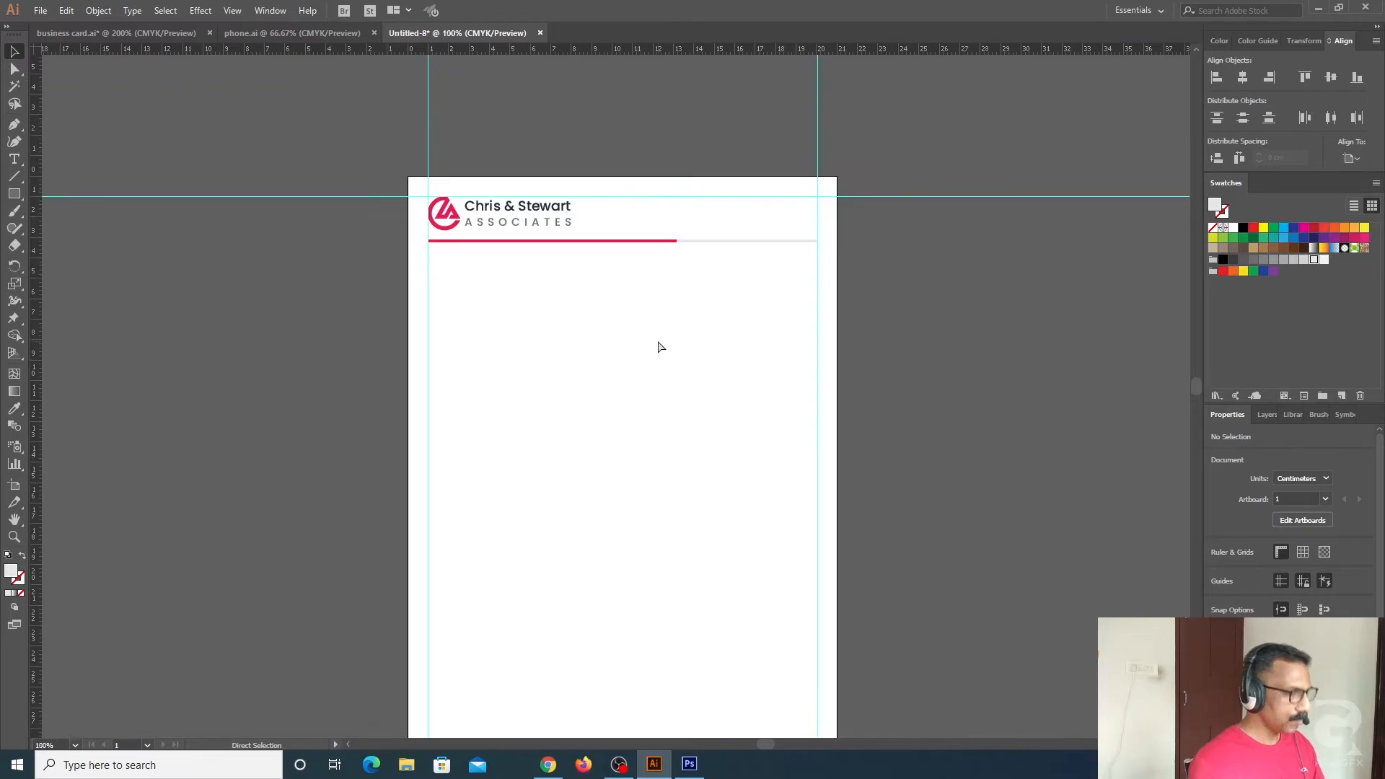
drag(676, 399, 671, 320)
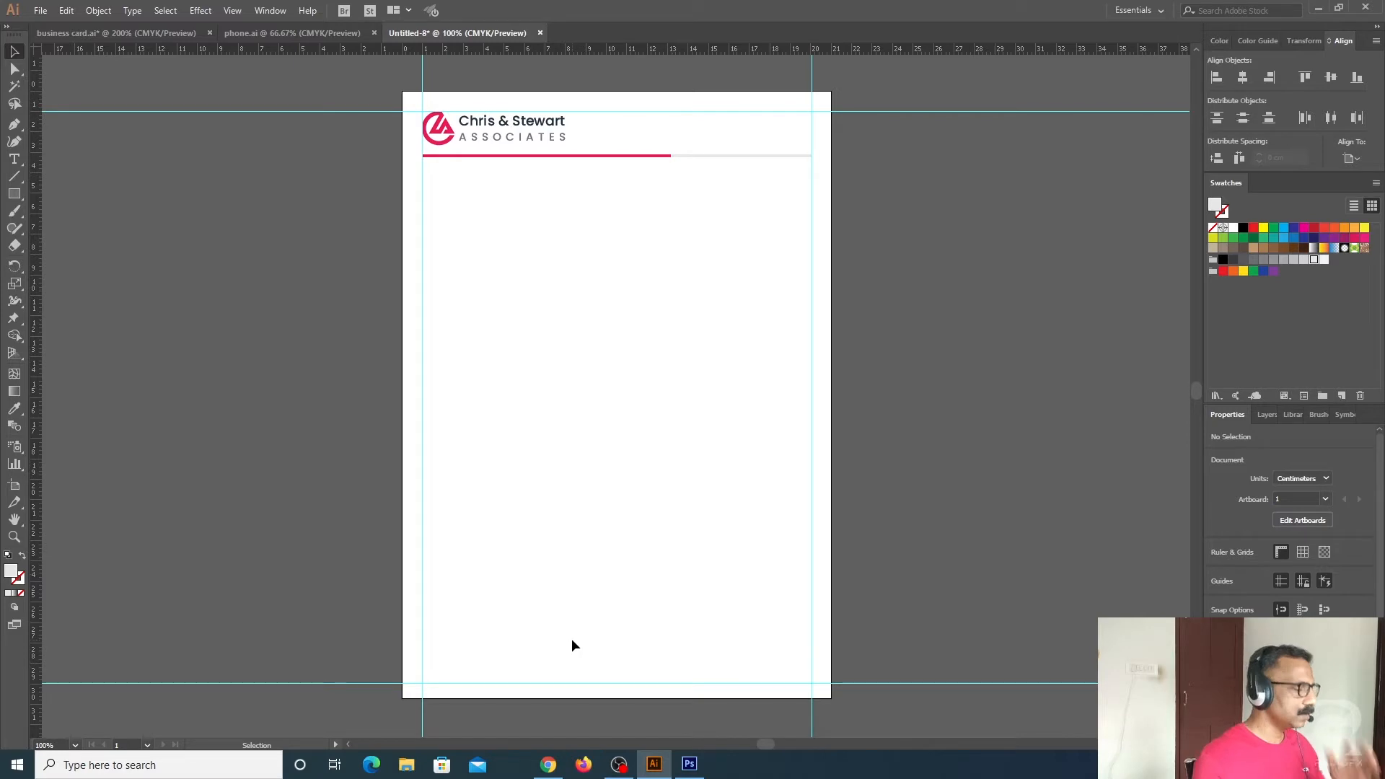
Copy the phone icon and number from the back card in business card.ai and paste them into the letterhead
click(141, 32)
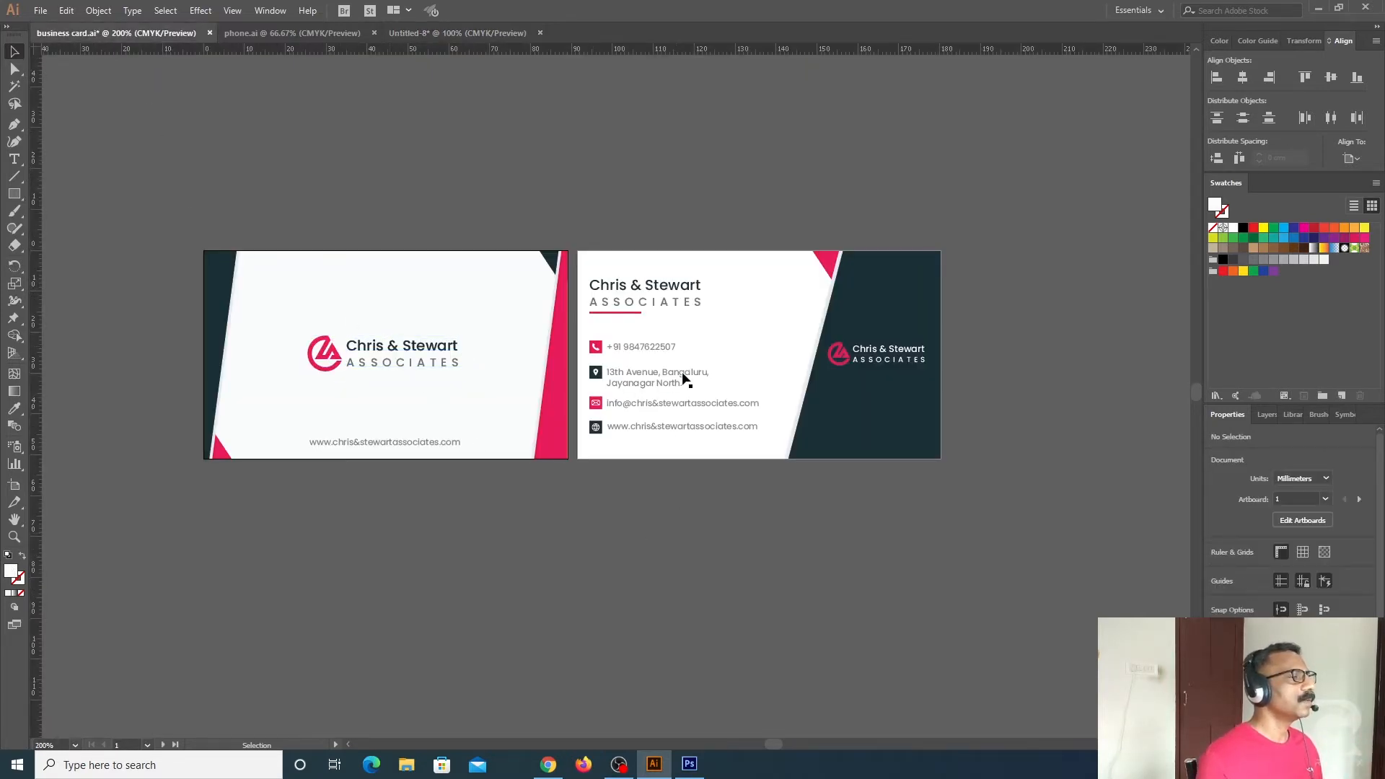
drag(687, 354, 590, 332)
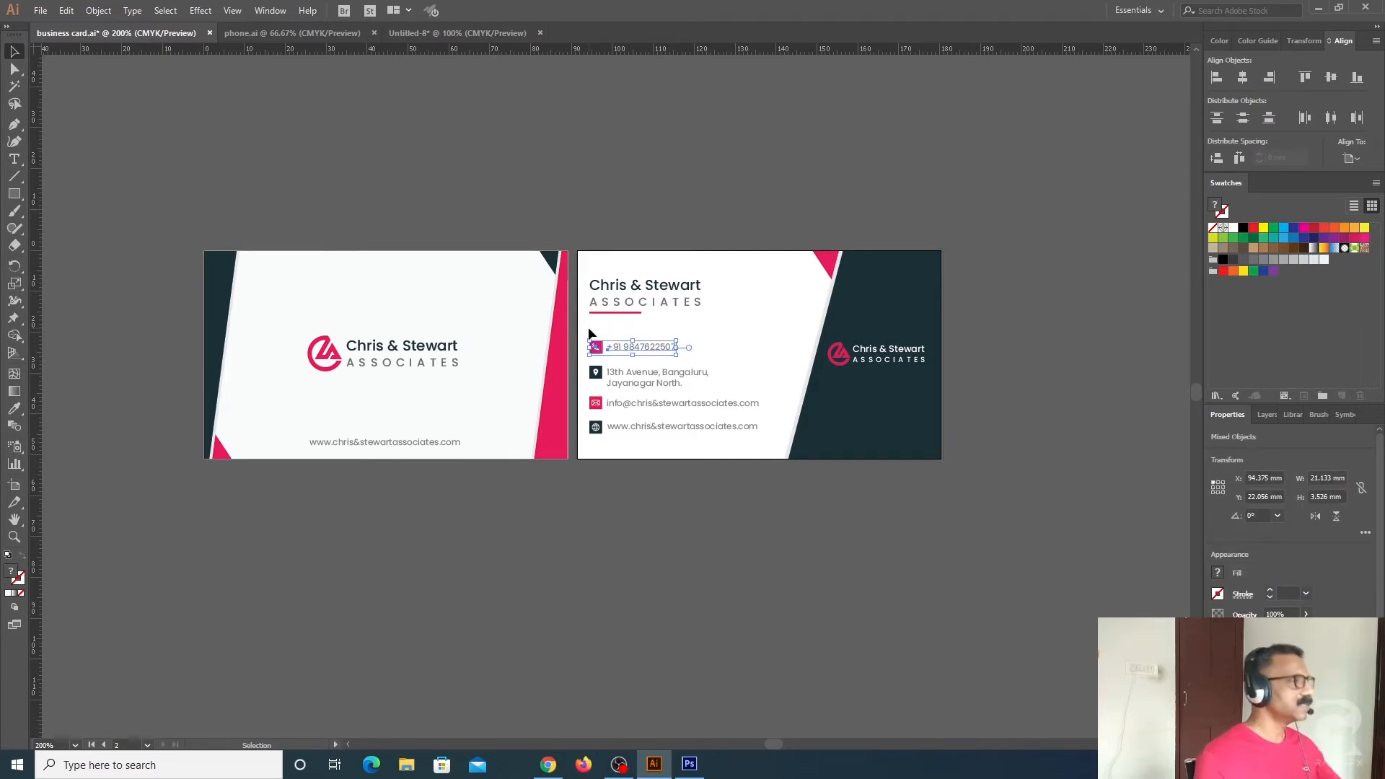
click(413, 34)
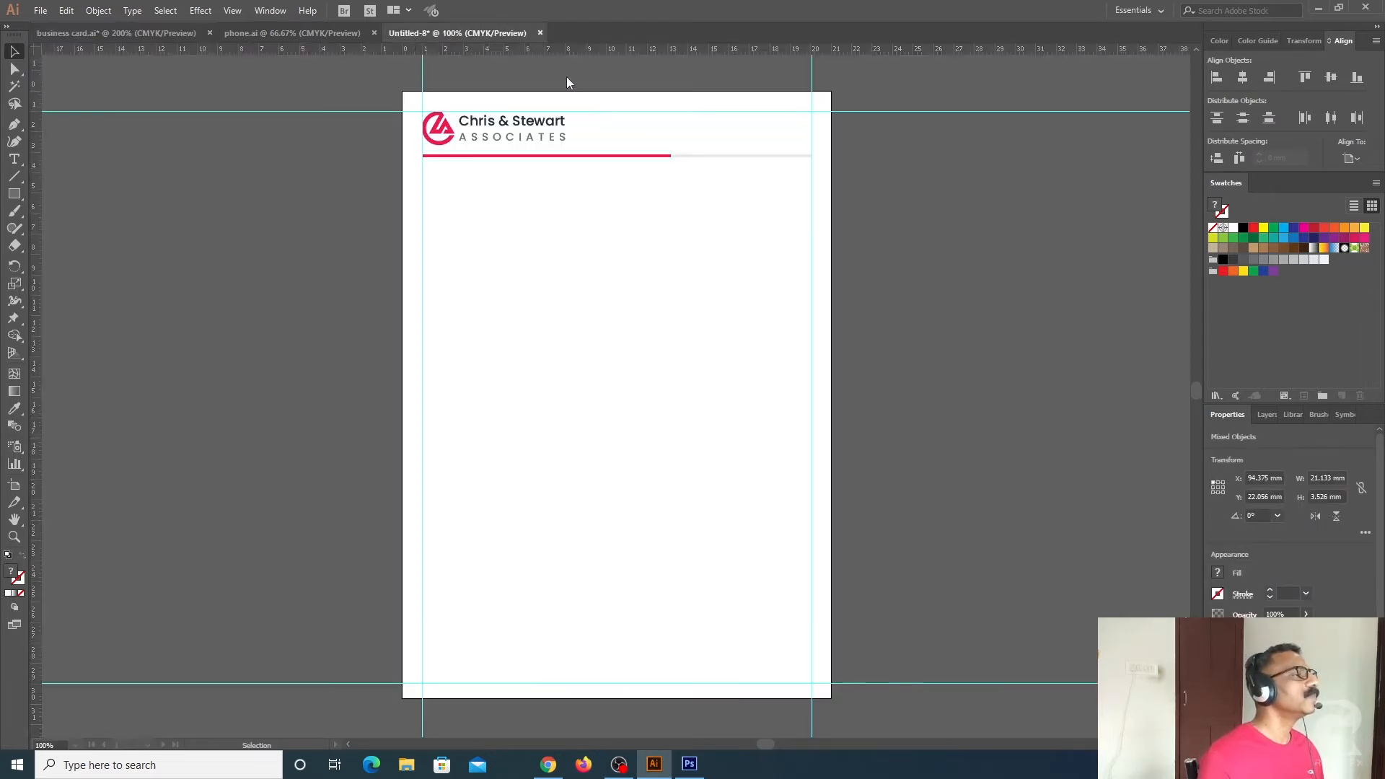
key(ctrl+v)
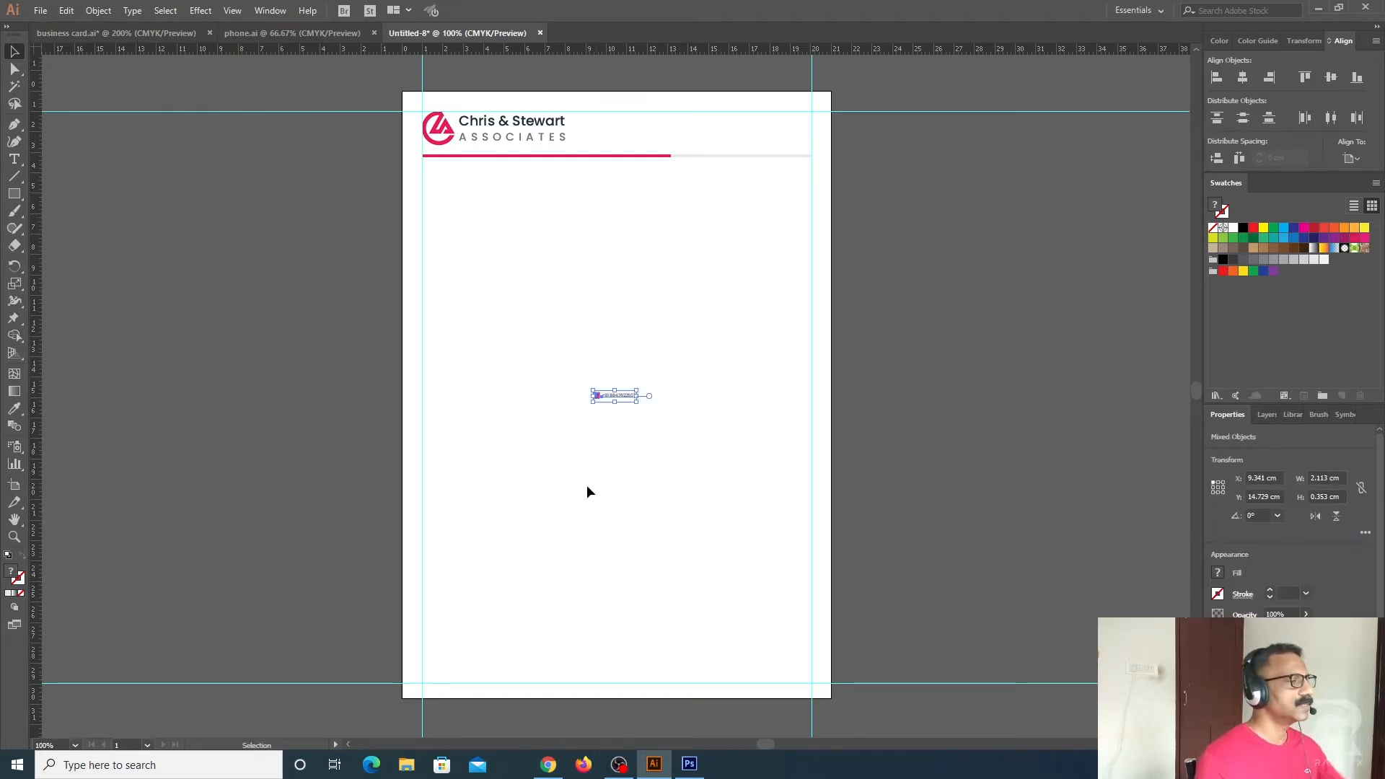
Move the pasted phone icon and number near the lower-left corner of the page, just above the bottom margin guide
key(ctrl+plus)
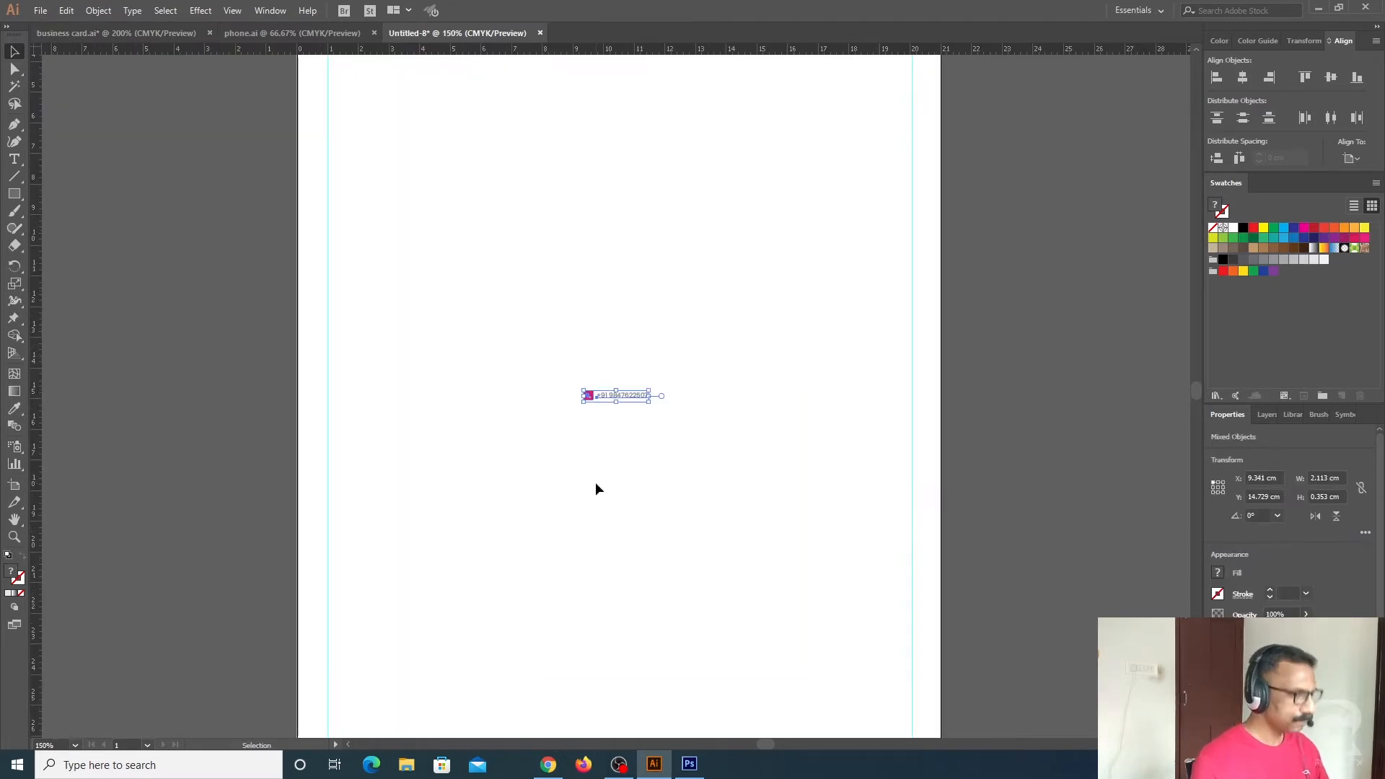
click(993, 493)
key(space)
drag(625, 433, 657, 333)
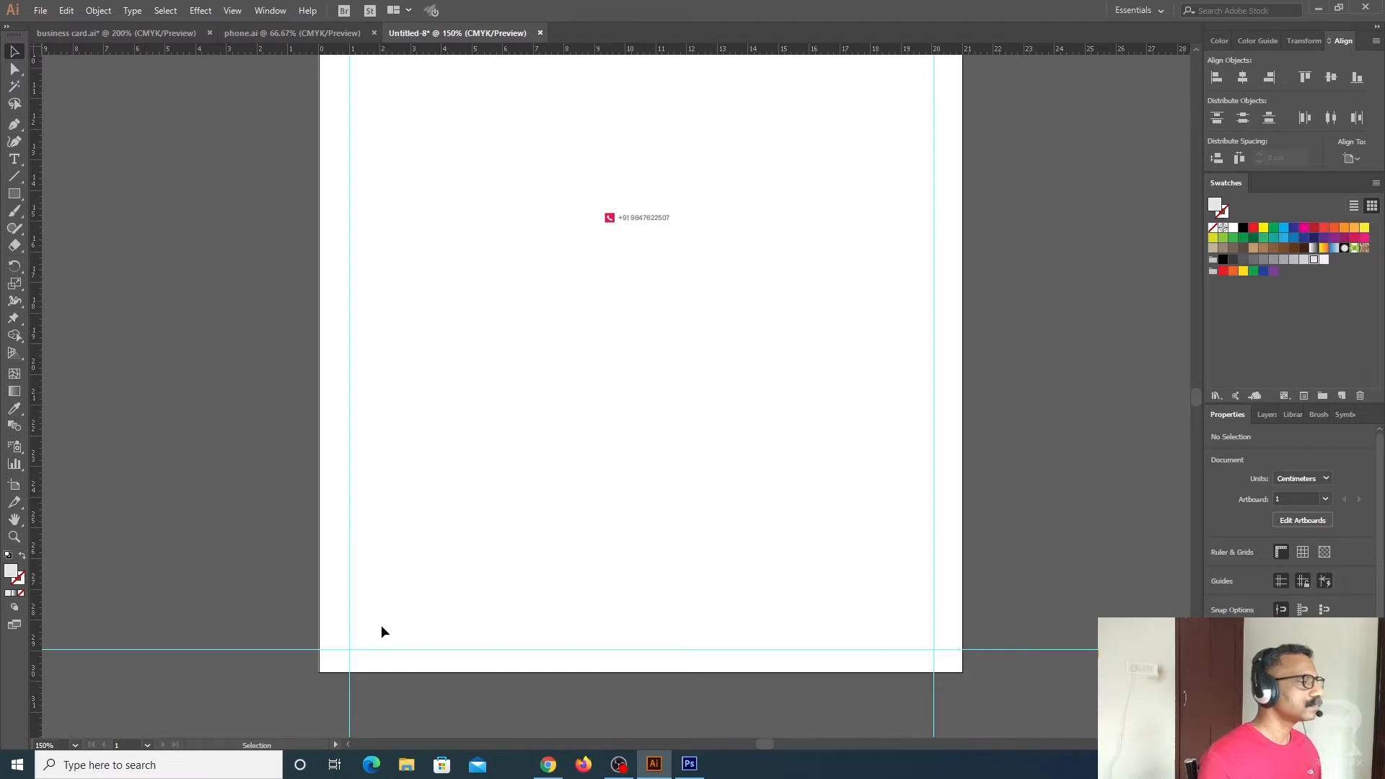
drag(587, 192, 409, 625)
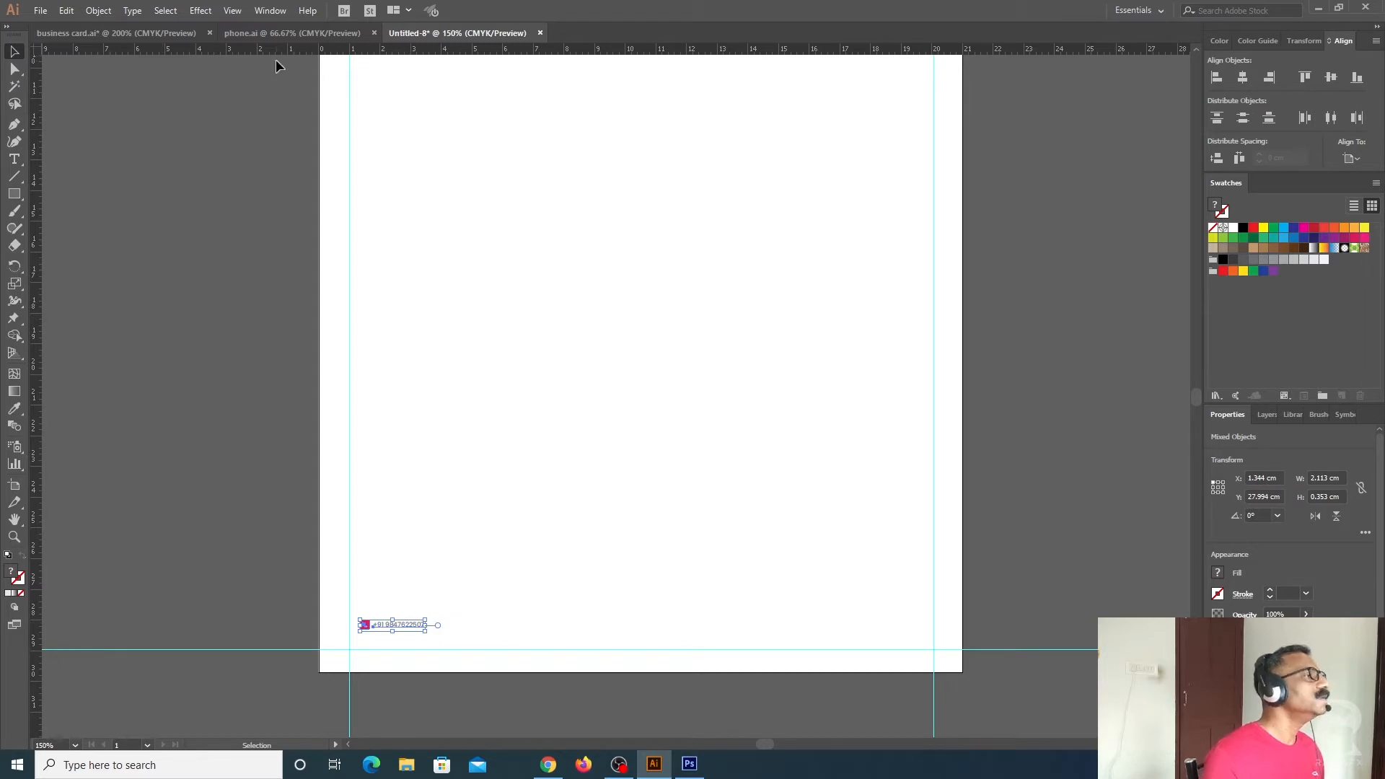
Add a second horizontal guide above the bottom margin guide, at about 28 cm on the vertical axis
drag(286, 51, 268, 599)
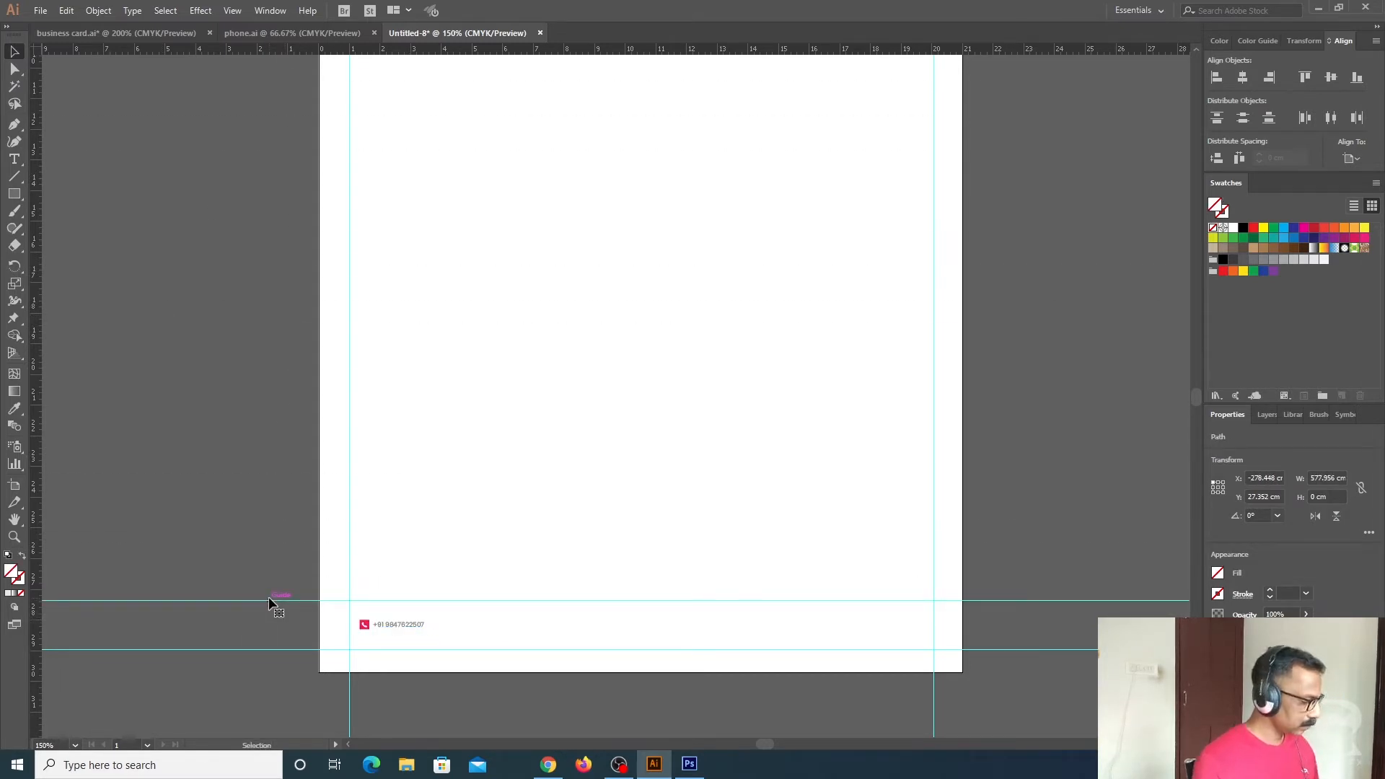
key(ctrl+0)
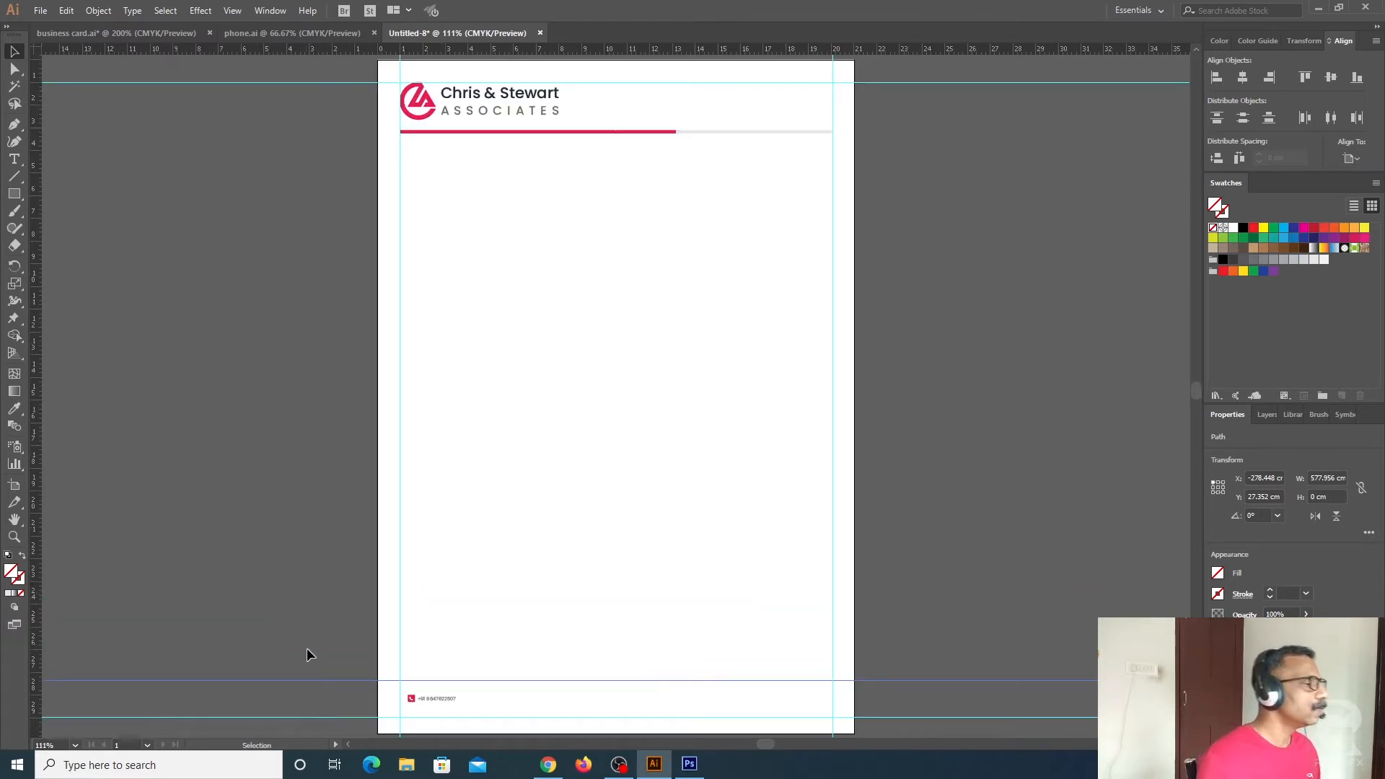
drag(322, 683, 318, 695)
drag(464, 634, 511, 448)
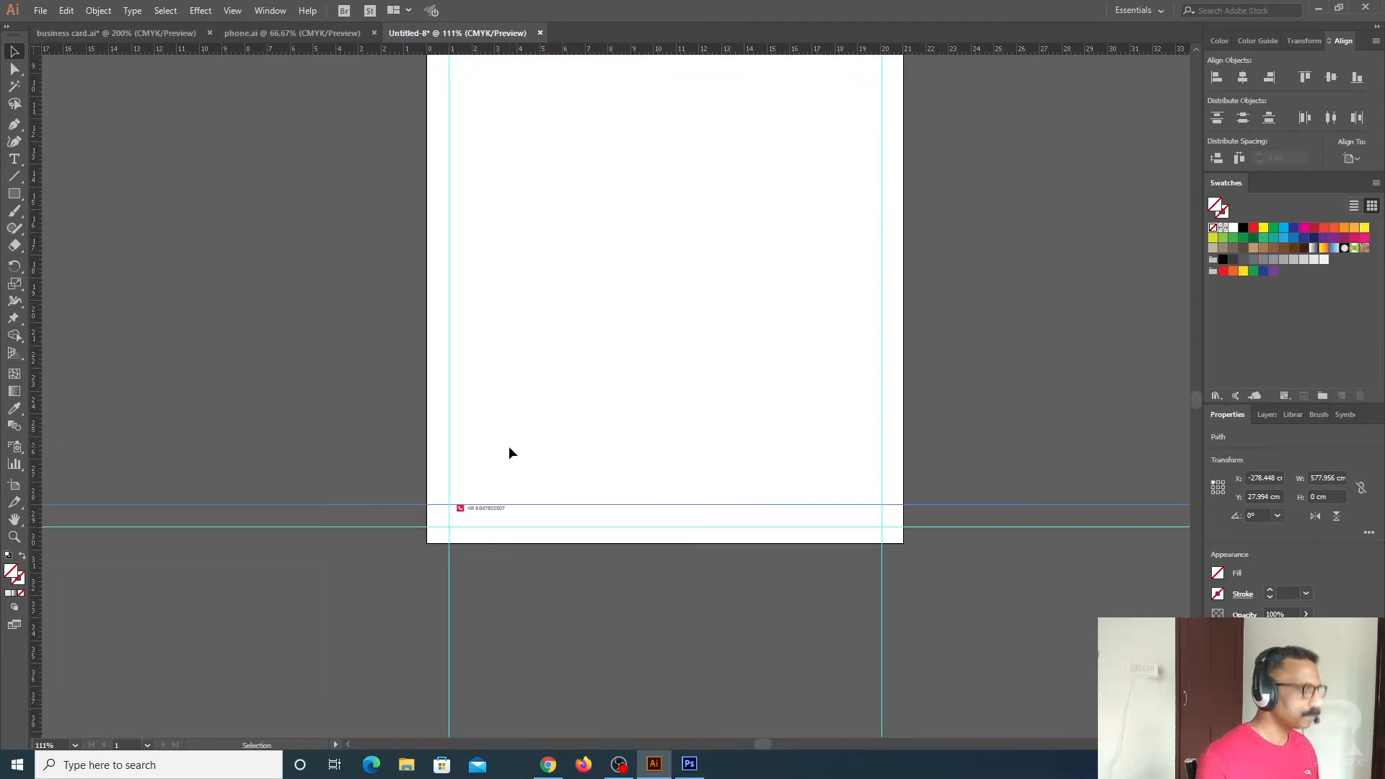
Move the phone icon and number so they start at the left margin guide and sit on the upper footer guide
key(ctrl+plus)
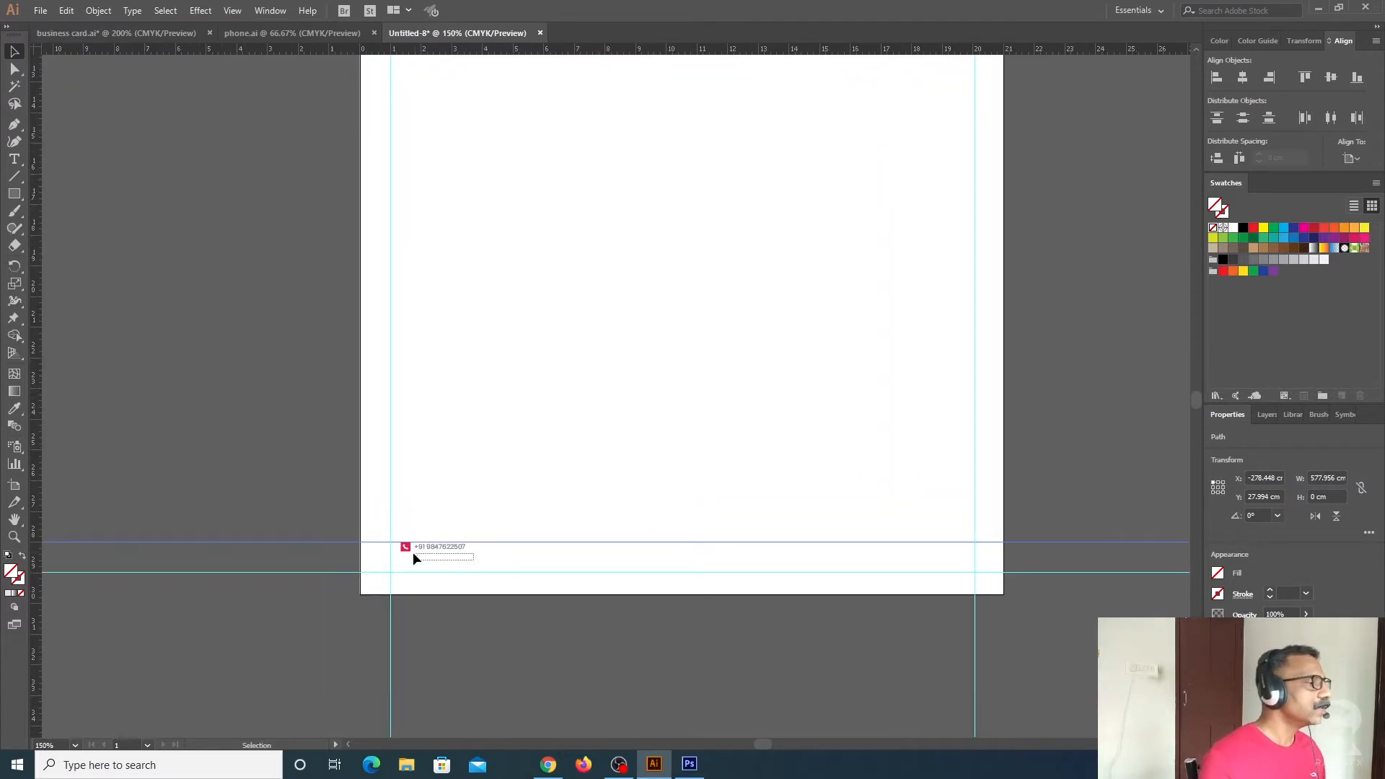
mouse_move(397, 541)
mouse_down()
mouse_move(426, 550)
mouse_move(417, 538)
mouse_up()
click(193, 474)
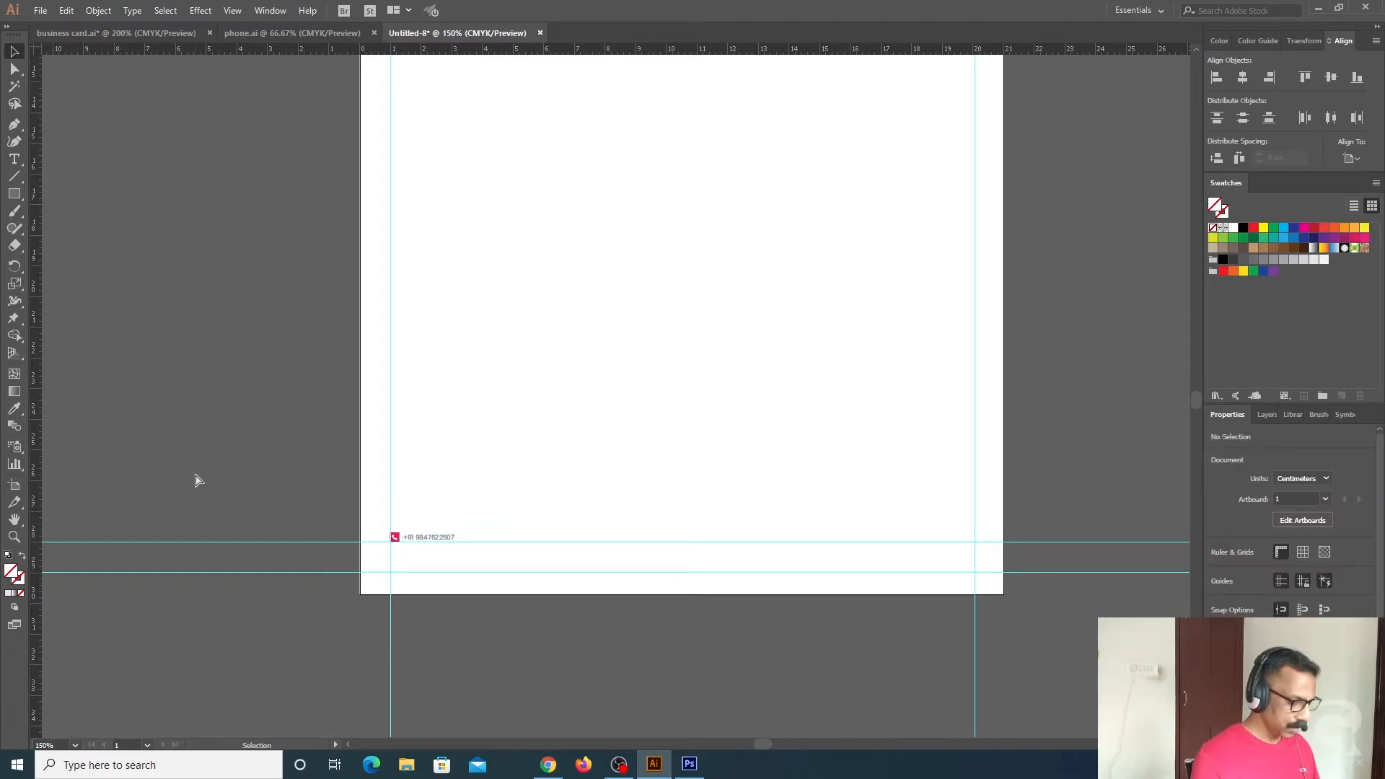
Set the font size of the footer phone number to 8 pt
key(ctrl+plus)
key(ctrl+plus)
drag(430, 473, 610, 340)
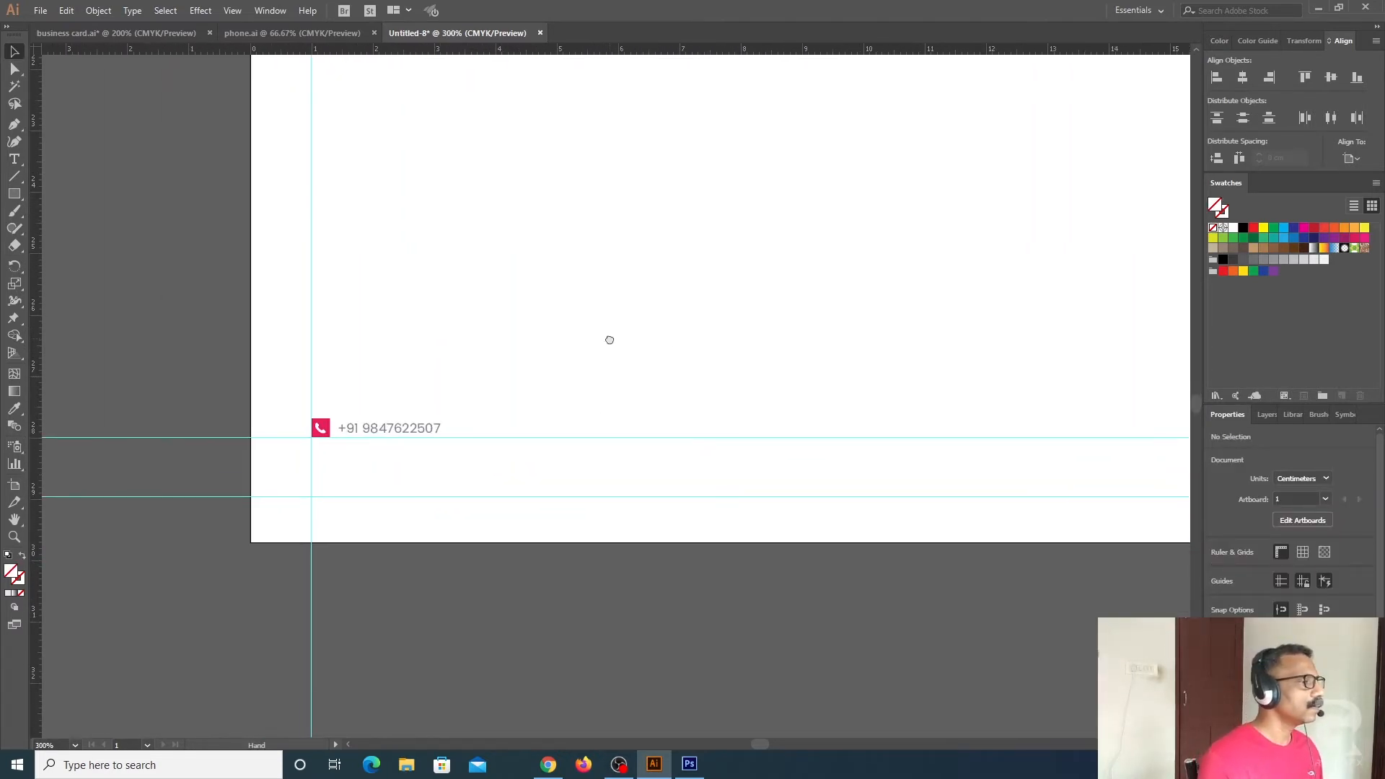
click(382, 429)
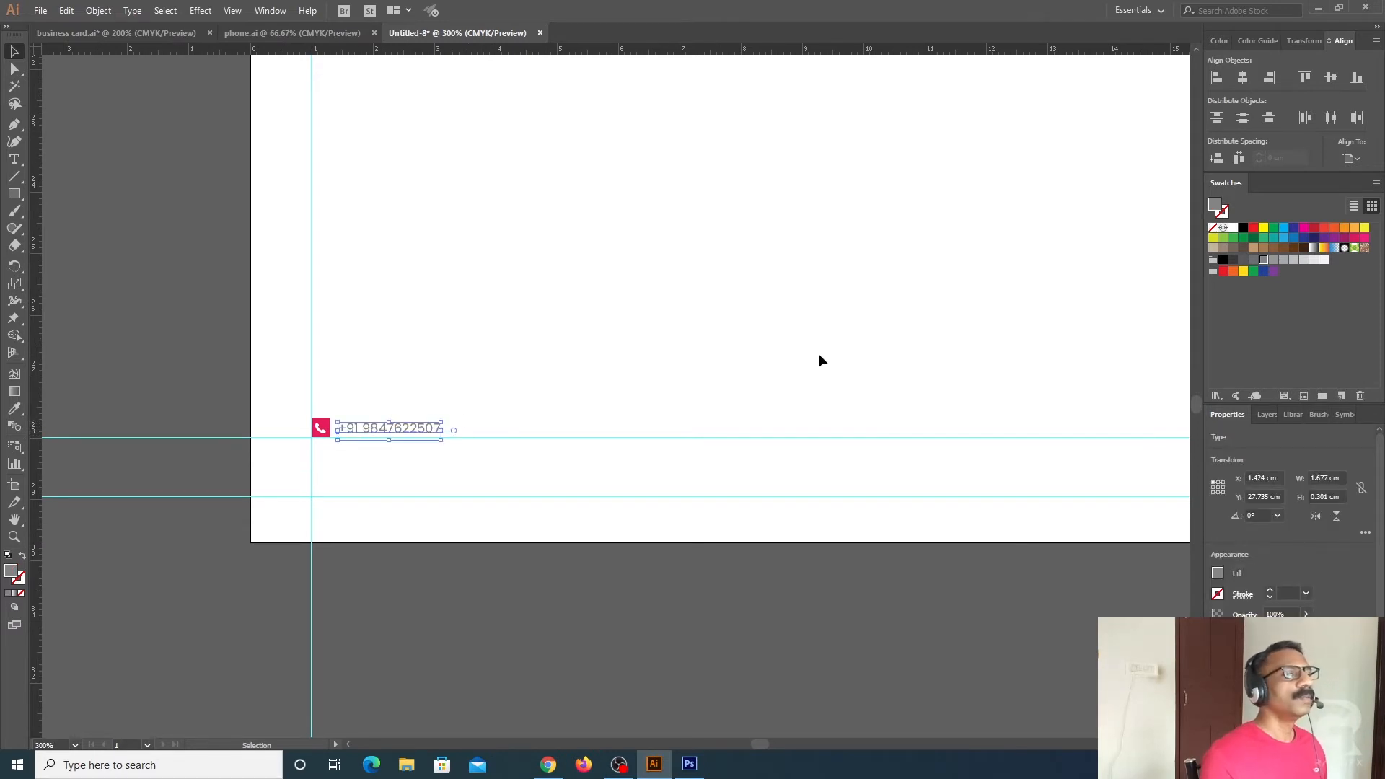
key(ctrl+t)
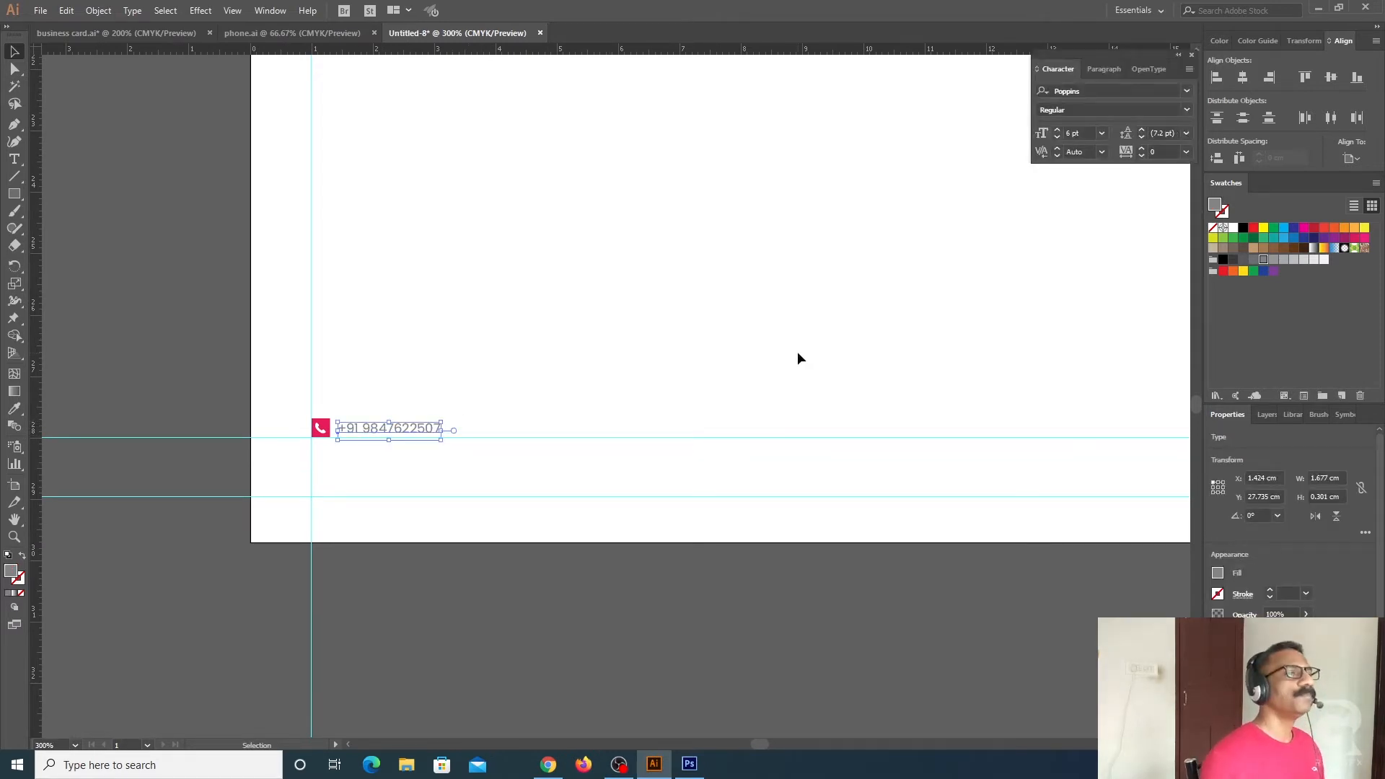
click(1102, 135)
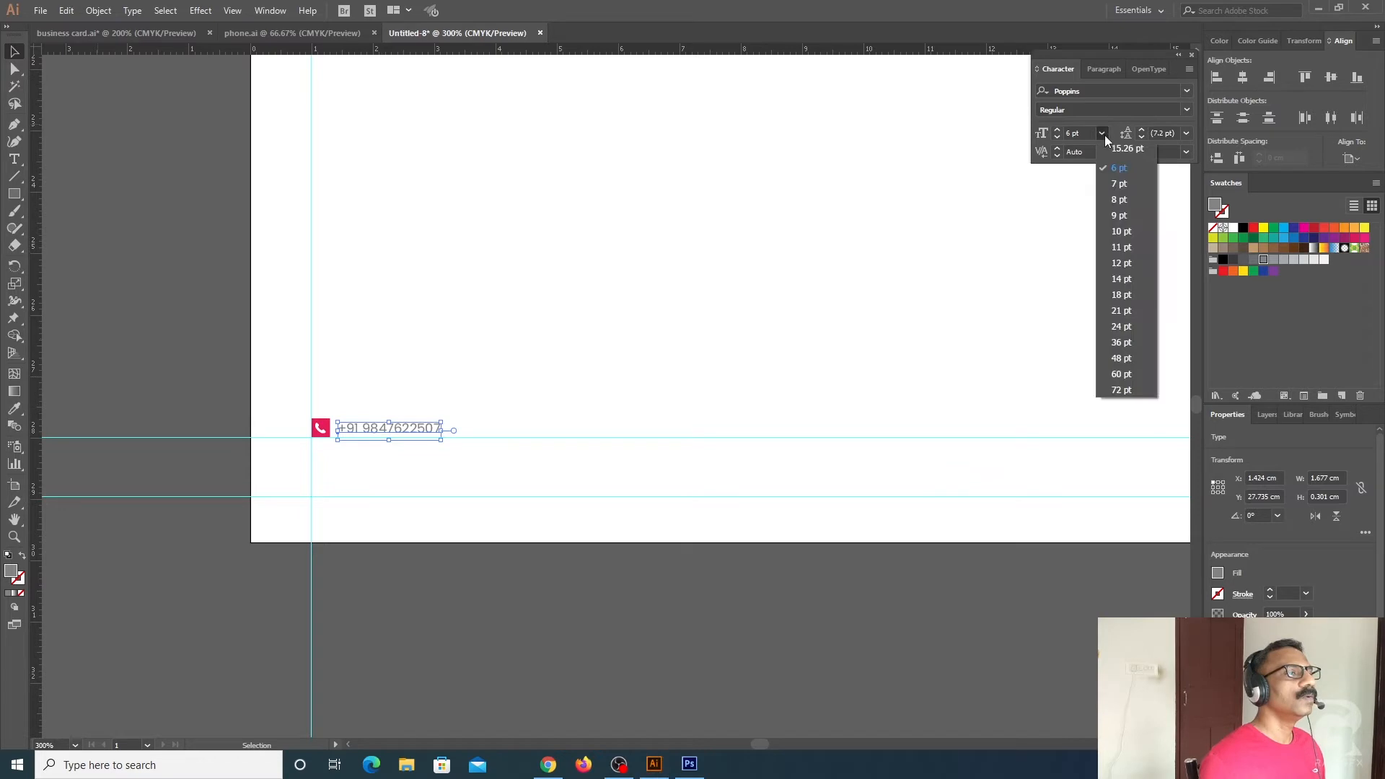
click(1122, 201)
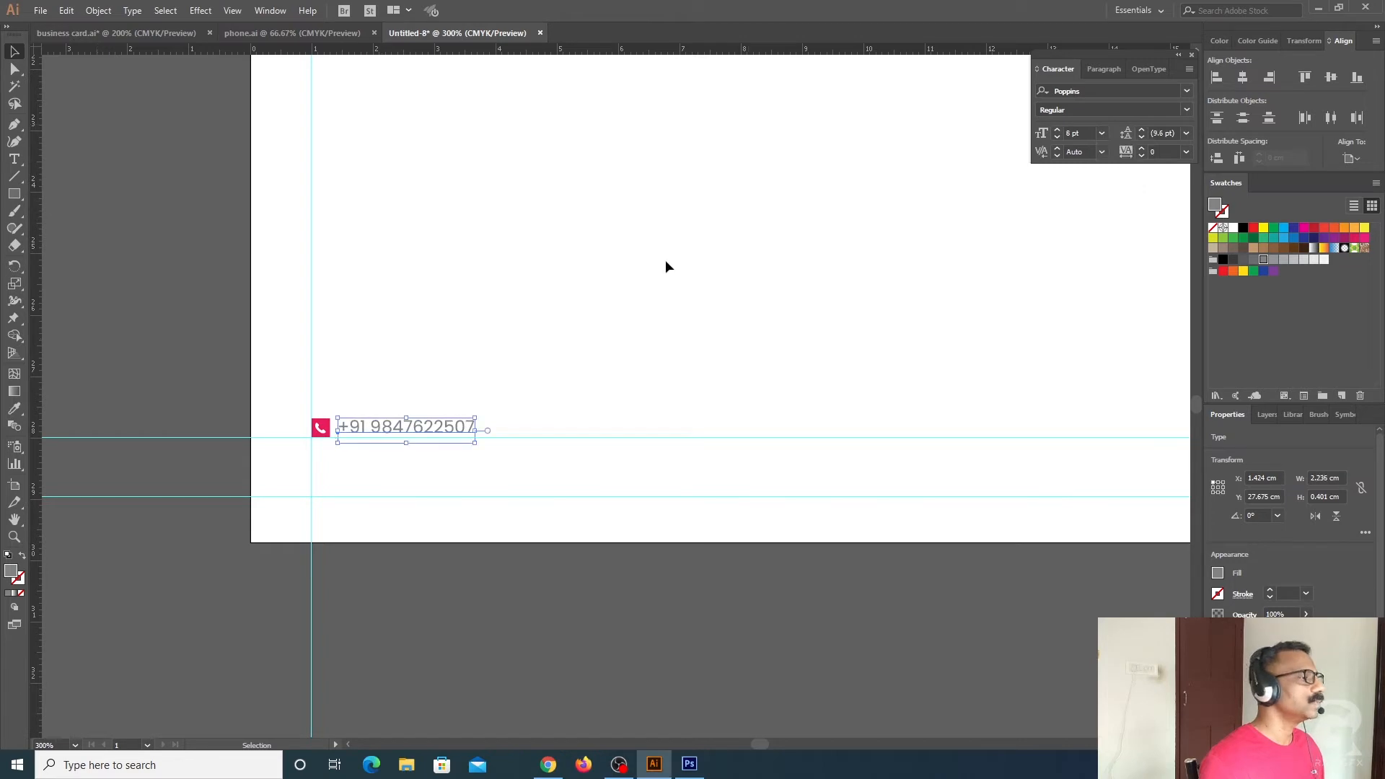
click(223, 291)
View the letterhead at actual size and set the footer phone number's font size to 9 pt
key(ctrl+minus)
key(ctrl+minus)
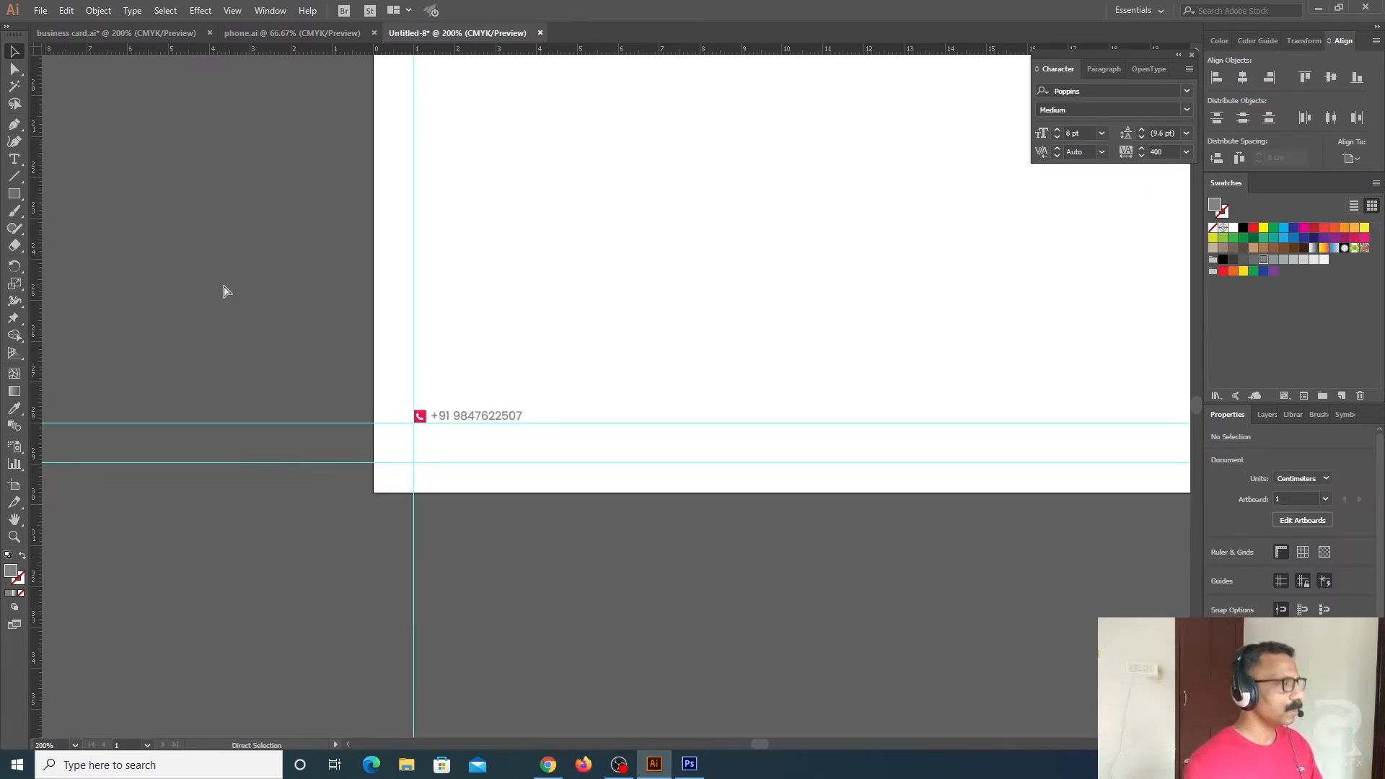
drag(894, 316, 740, 552)
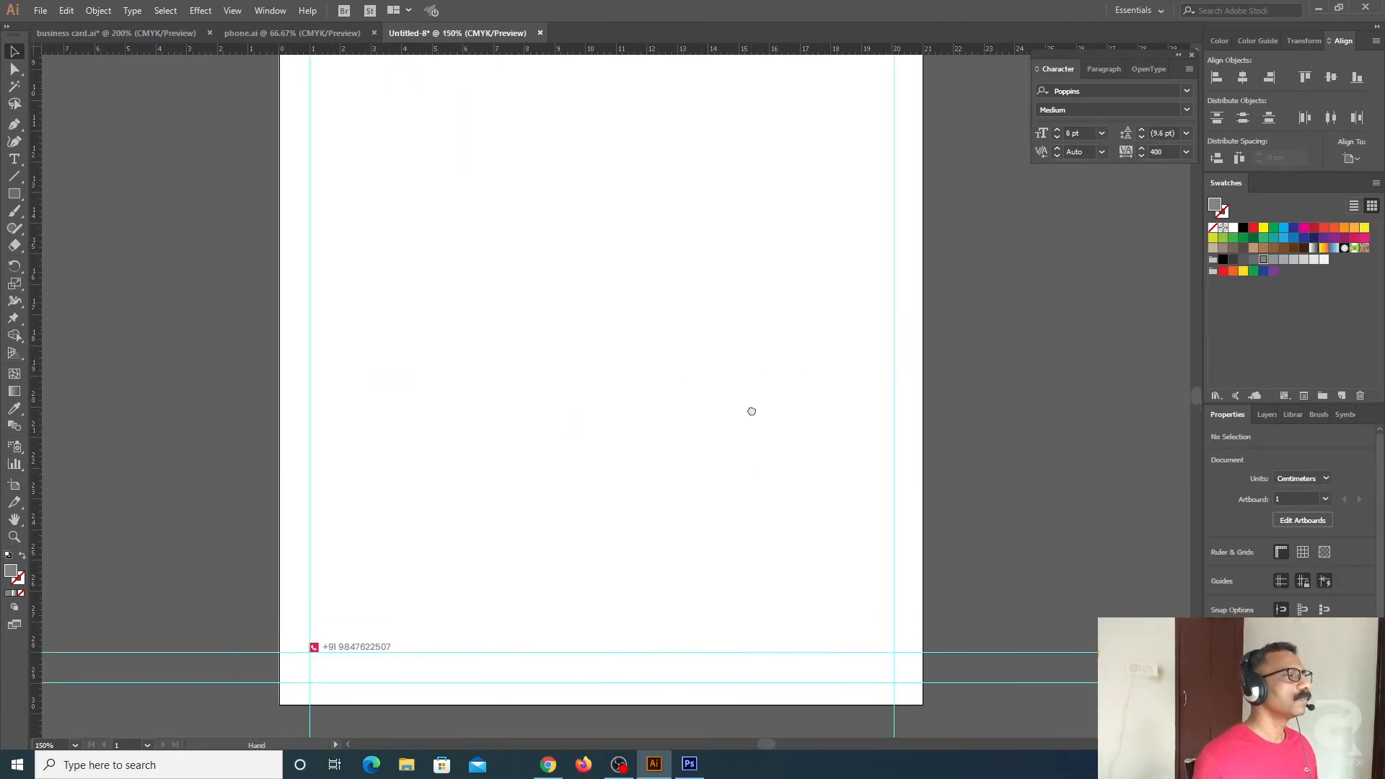
click(233, 13)
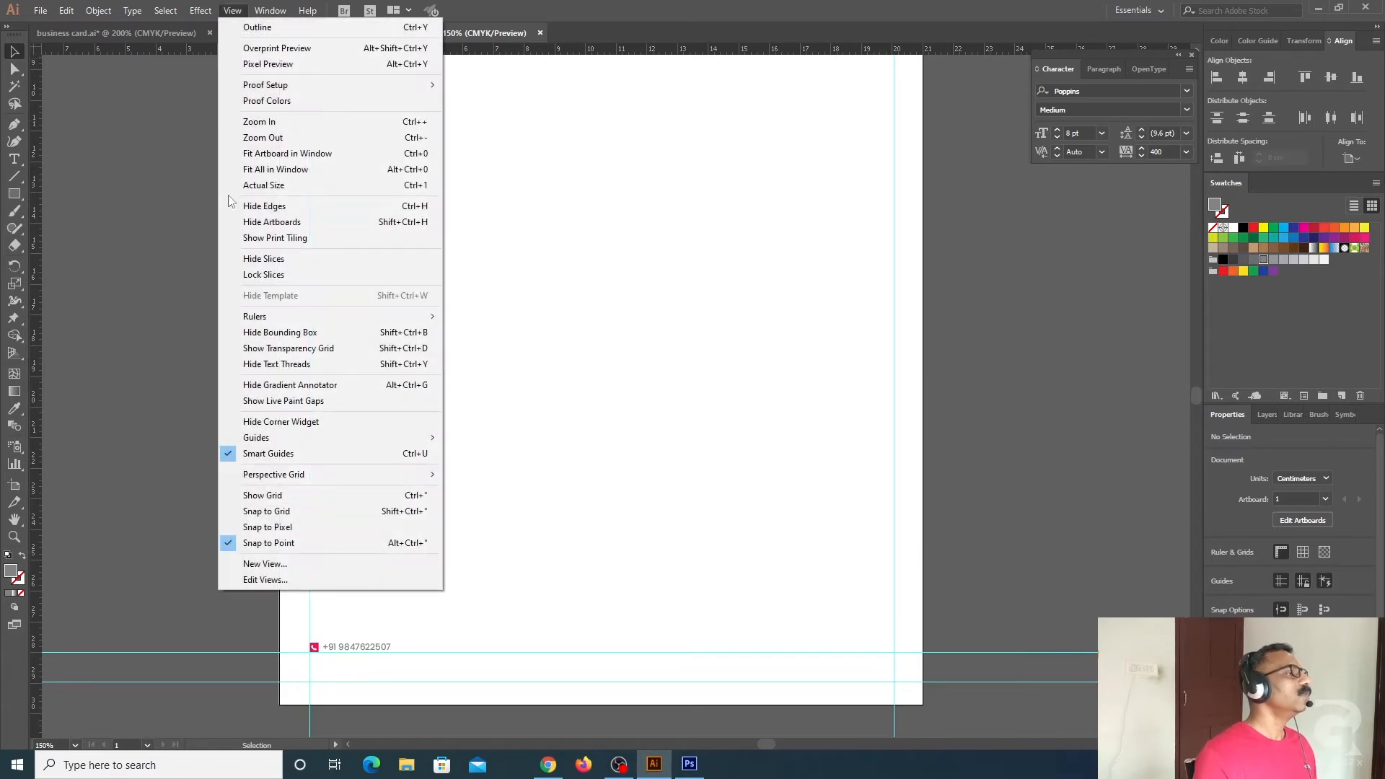
click(276, 181)
click(477, 664)
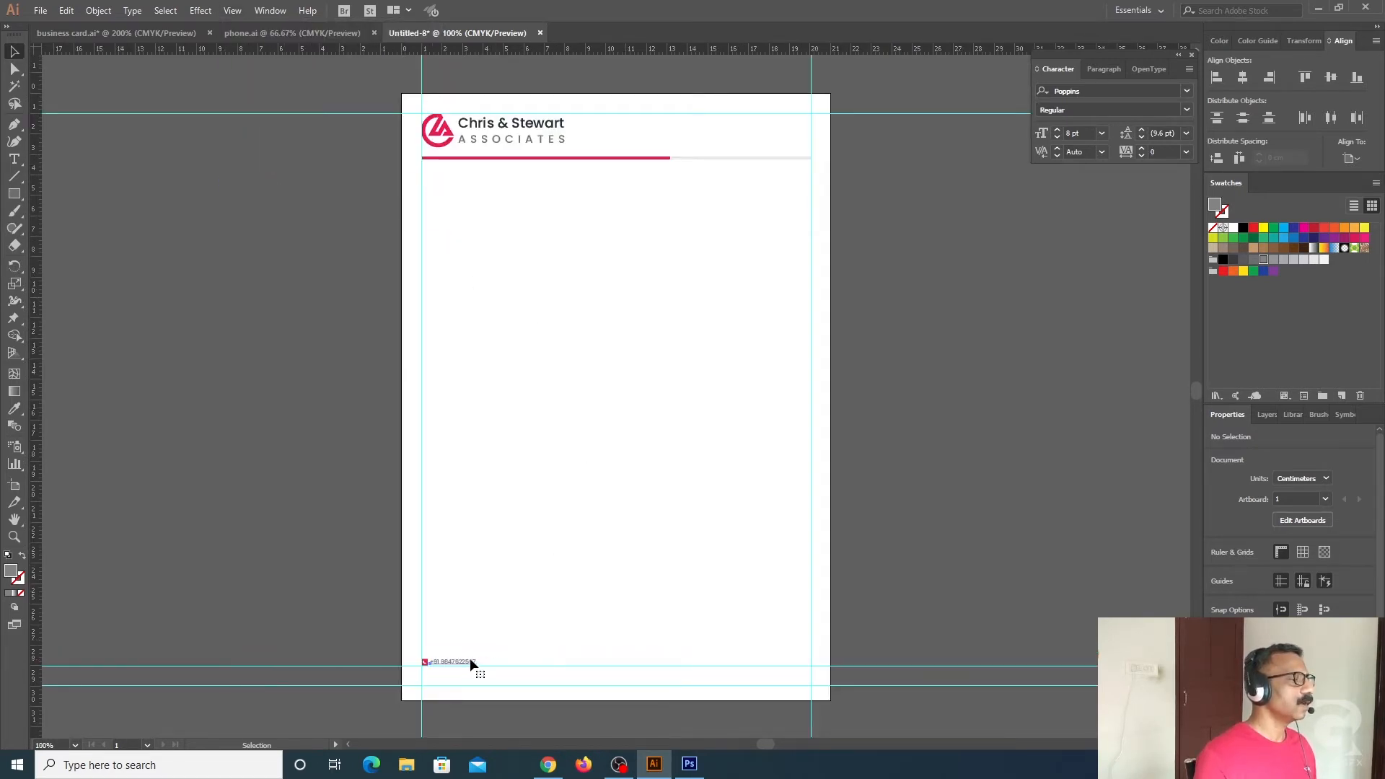
click(1101, 134)
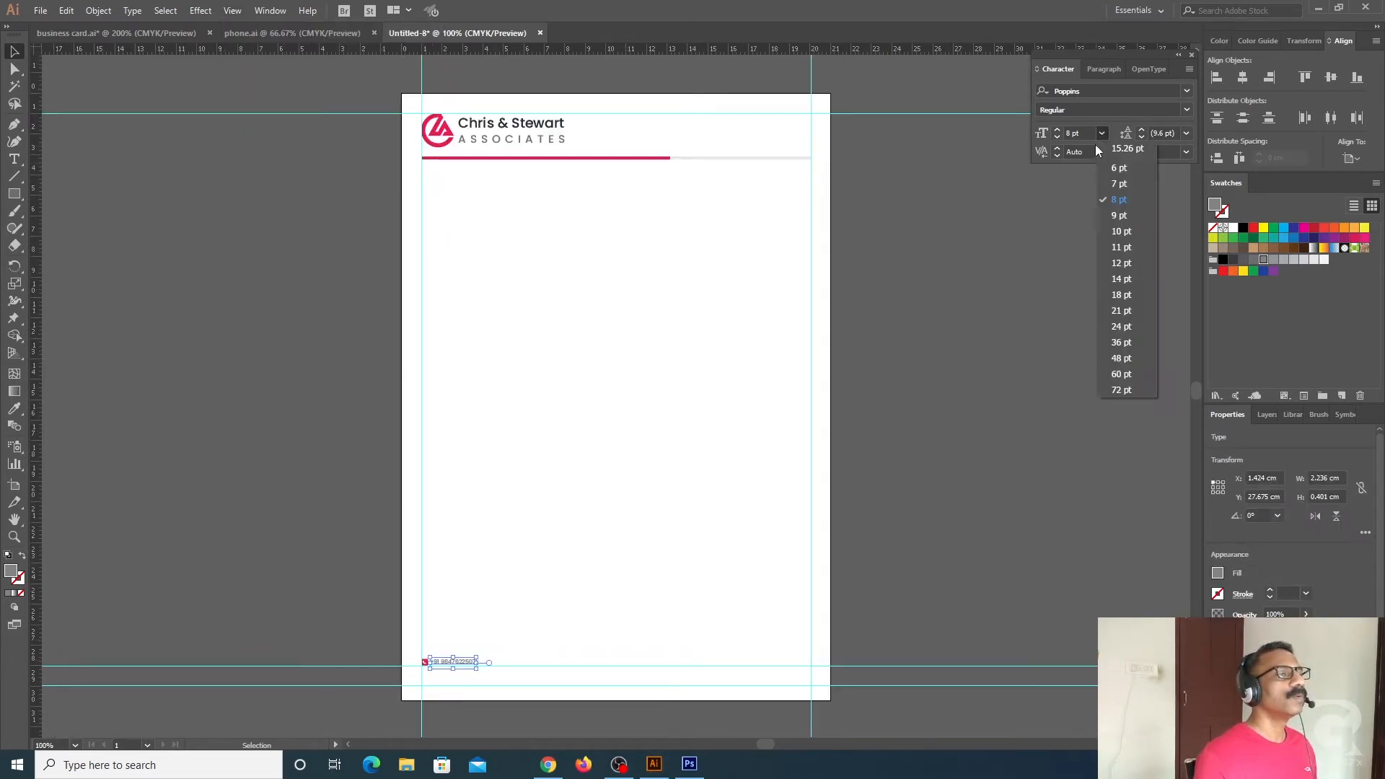
click(1120, 215)
click(590, 500)
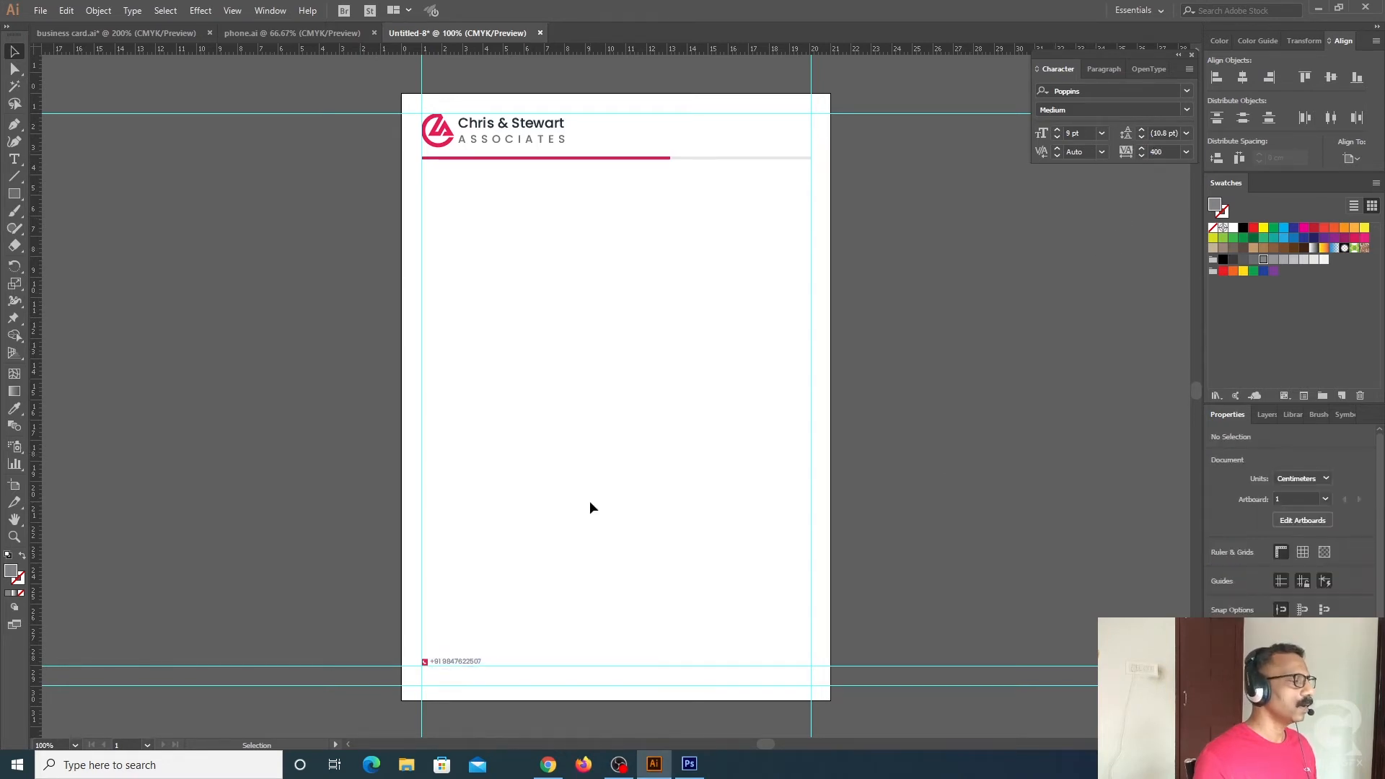
Enlarge the pink square behind the footer phone icon evenly from its centre to about 0.42 cm
key(ctrl+equal)
drag(605, 505, 677, 260)
key(ctrl+equal)
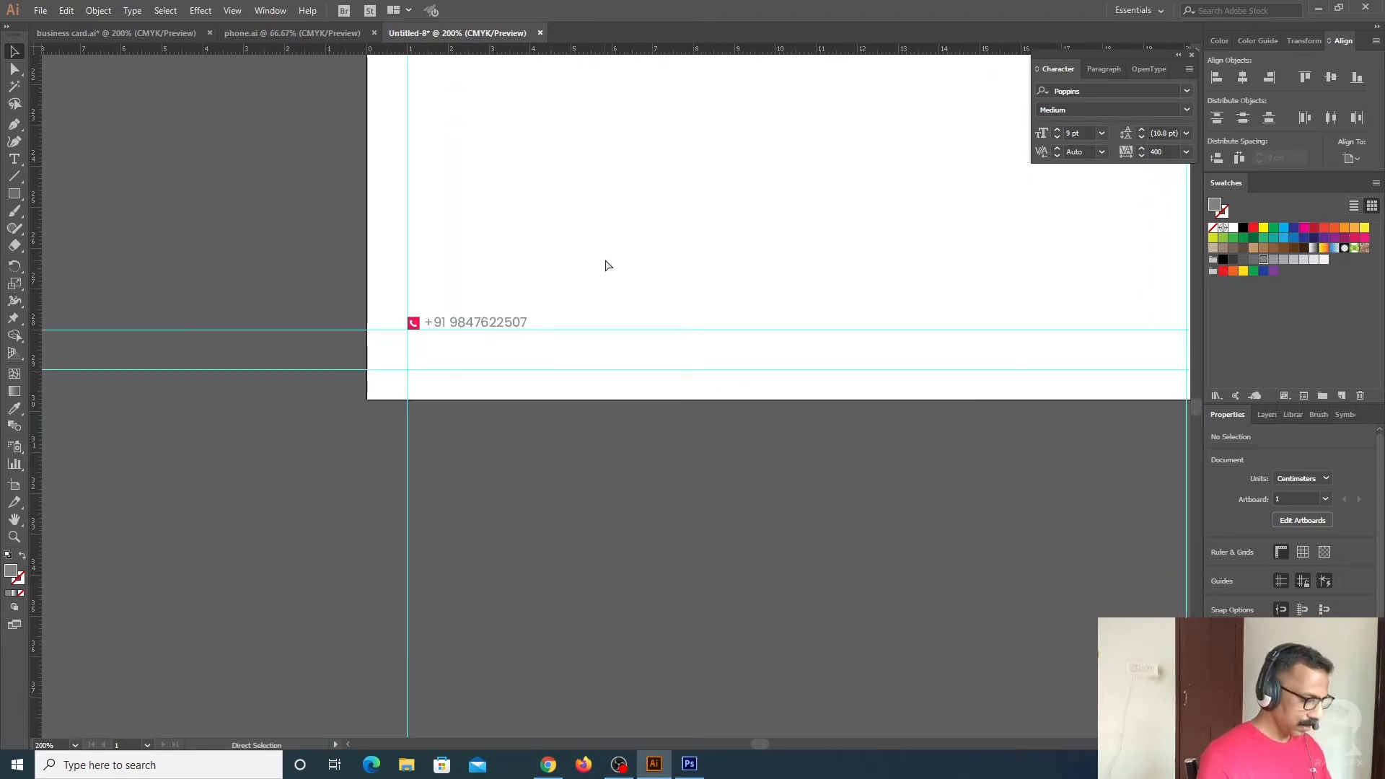
key(ctrl+equal)
click(318, 286)
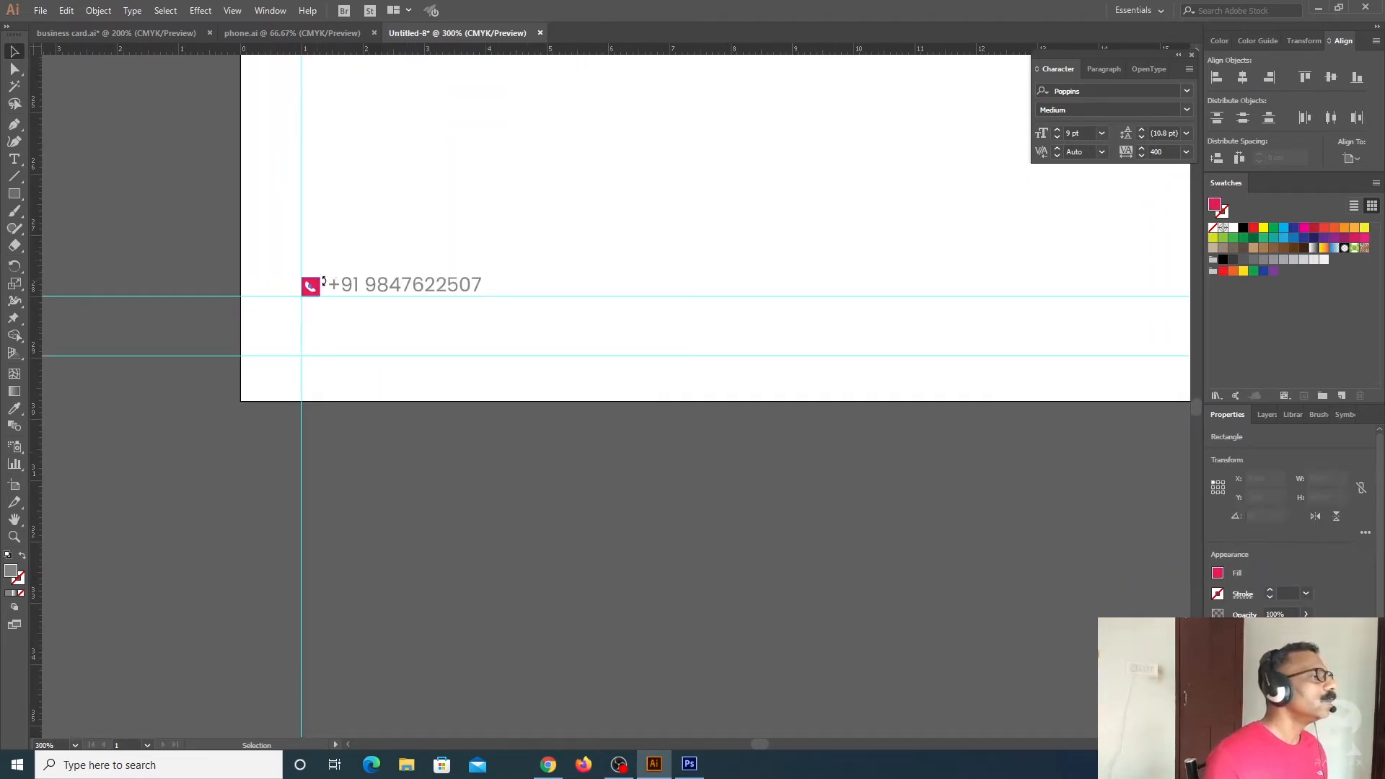
drag(322, 275, 325, 270)
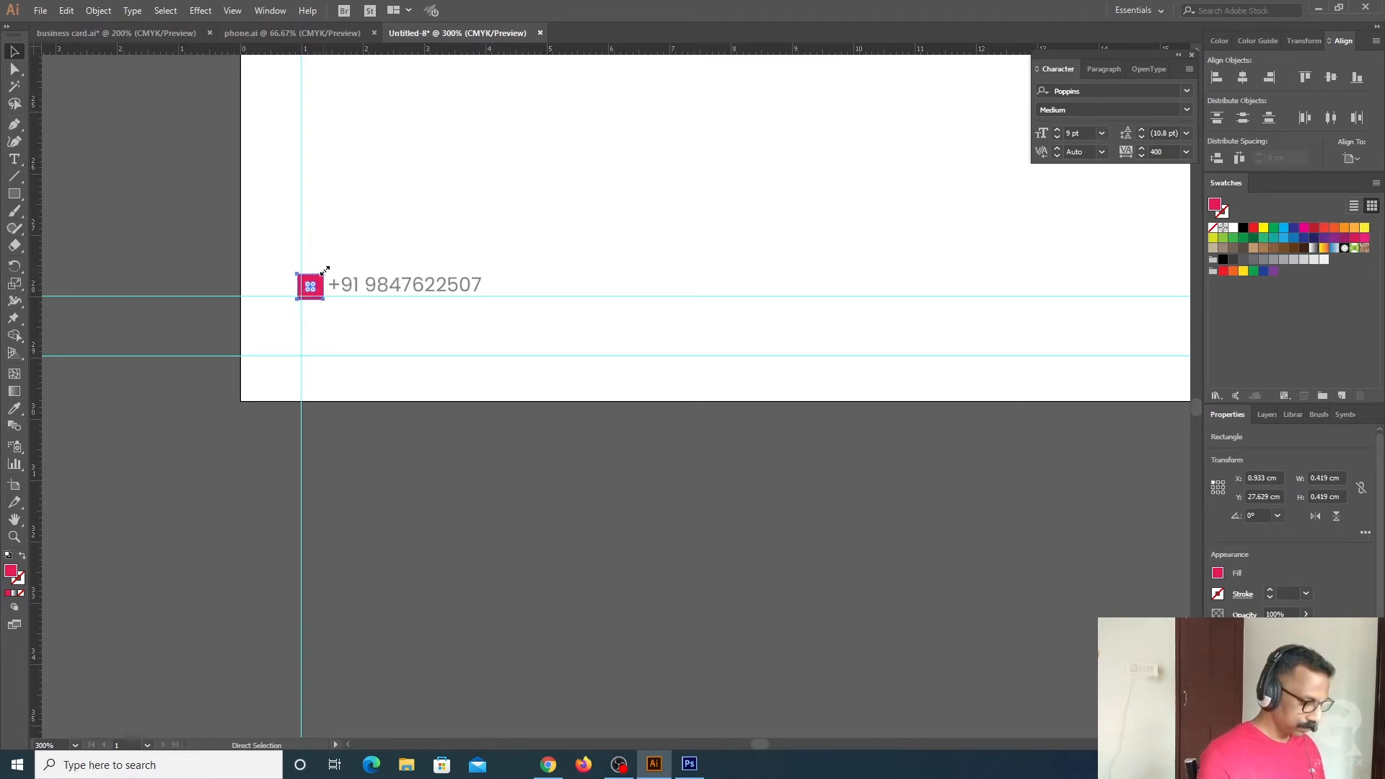
Enlarge the white phone handset slightly from its centre to suit the pink square
key(ctrl+equal)
click(647, 252)
click(599, 315)
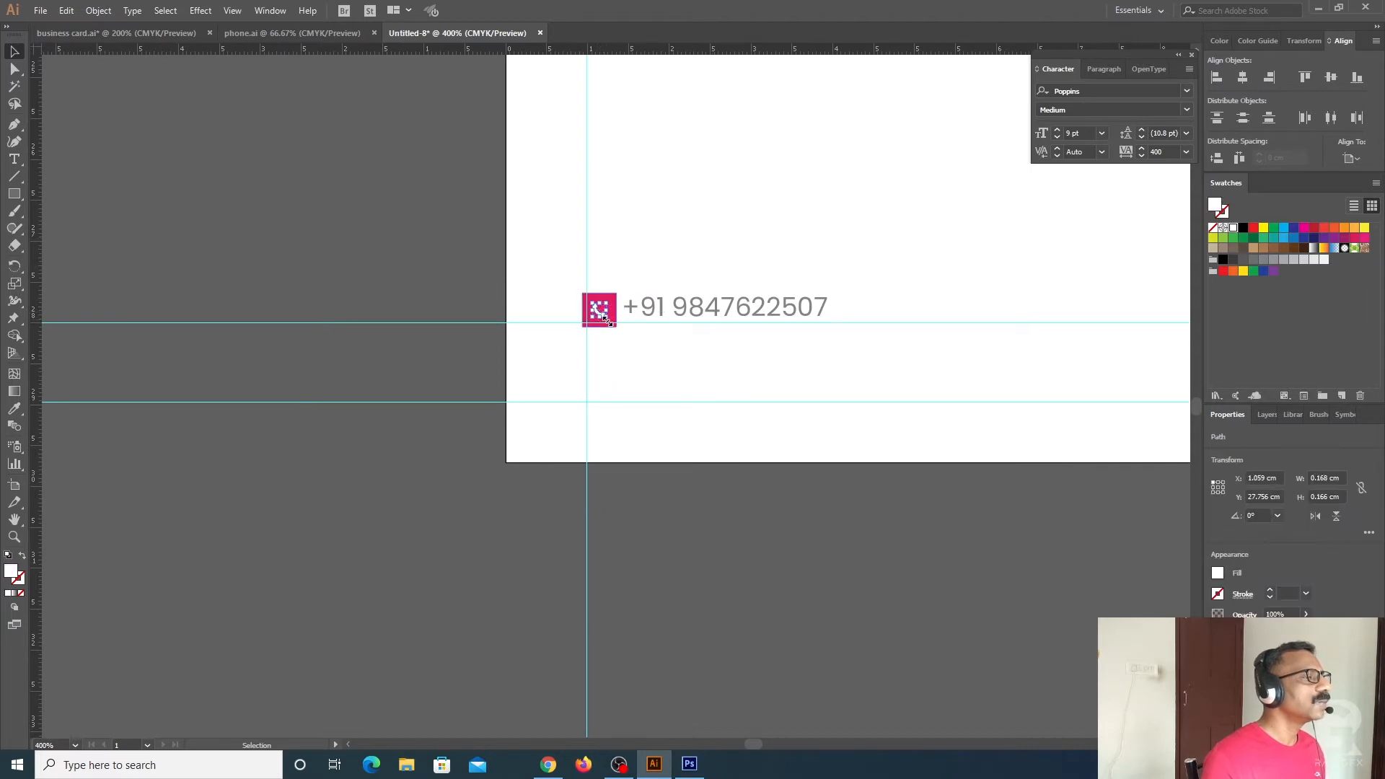
drag(606, 319, 609, 323)
click(637, 253)
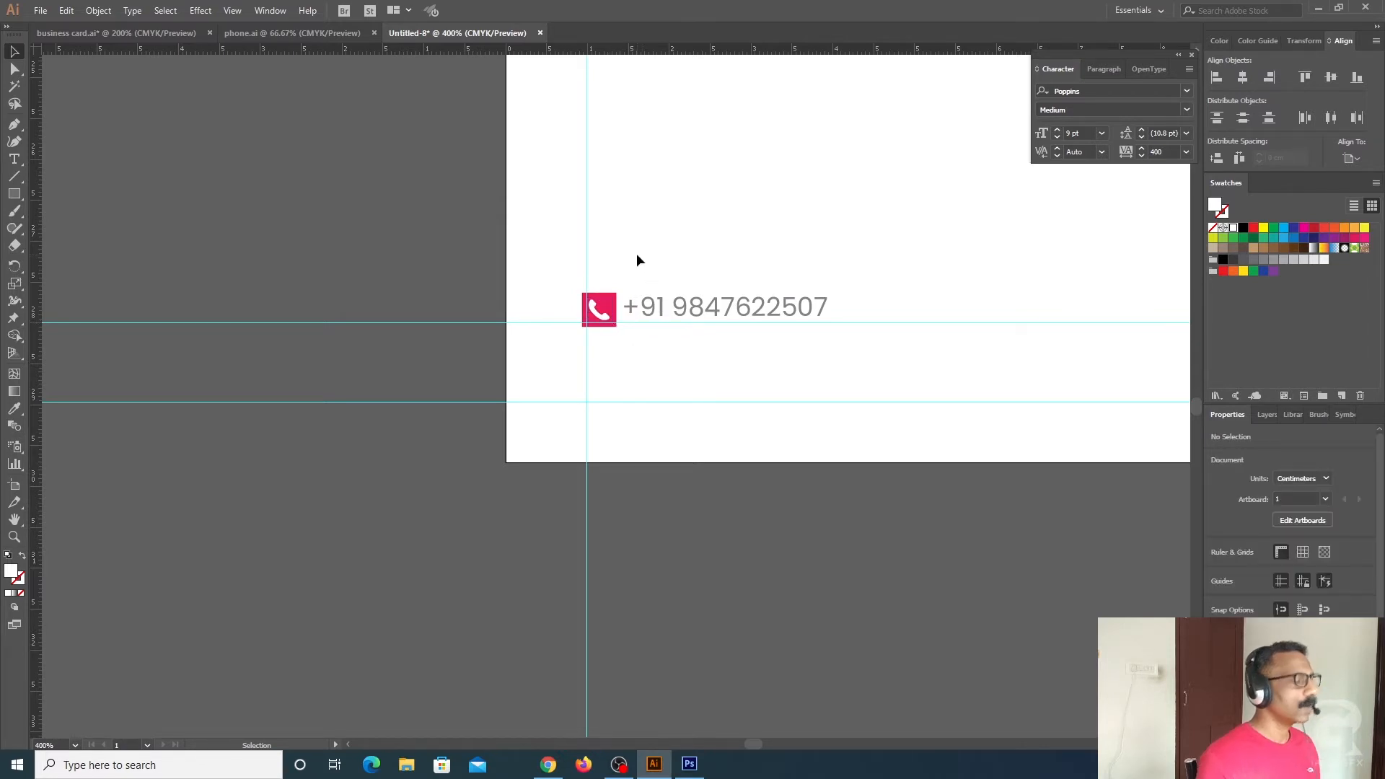
Nudge the phone icon and number right and up so they line up with the left margin guide and upper footer guide
key(ctrl+minus)
drag(606, 288, 639, 335)
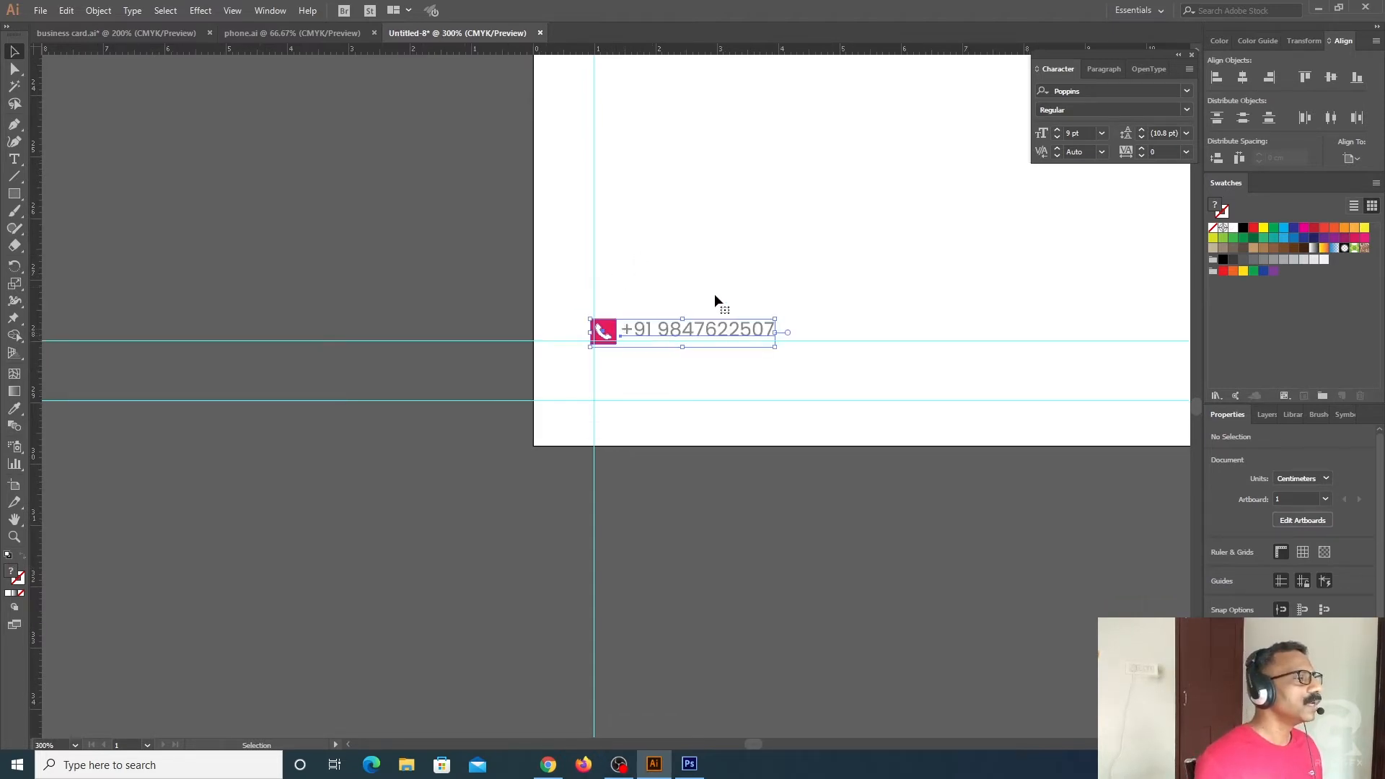
key(Right)
key(Right)
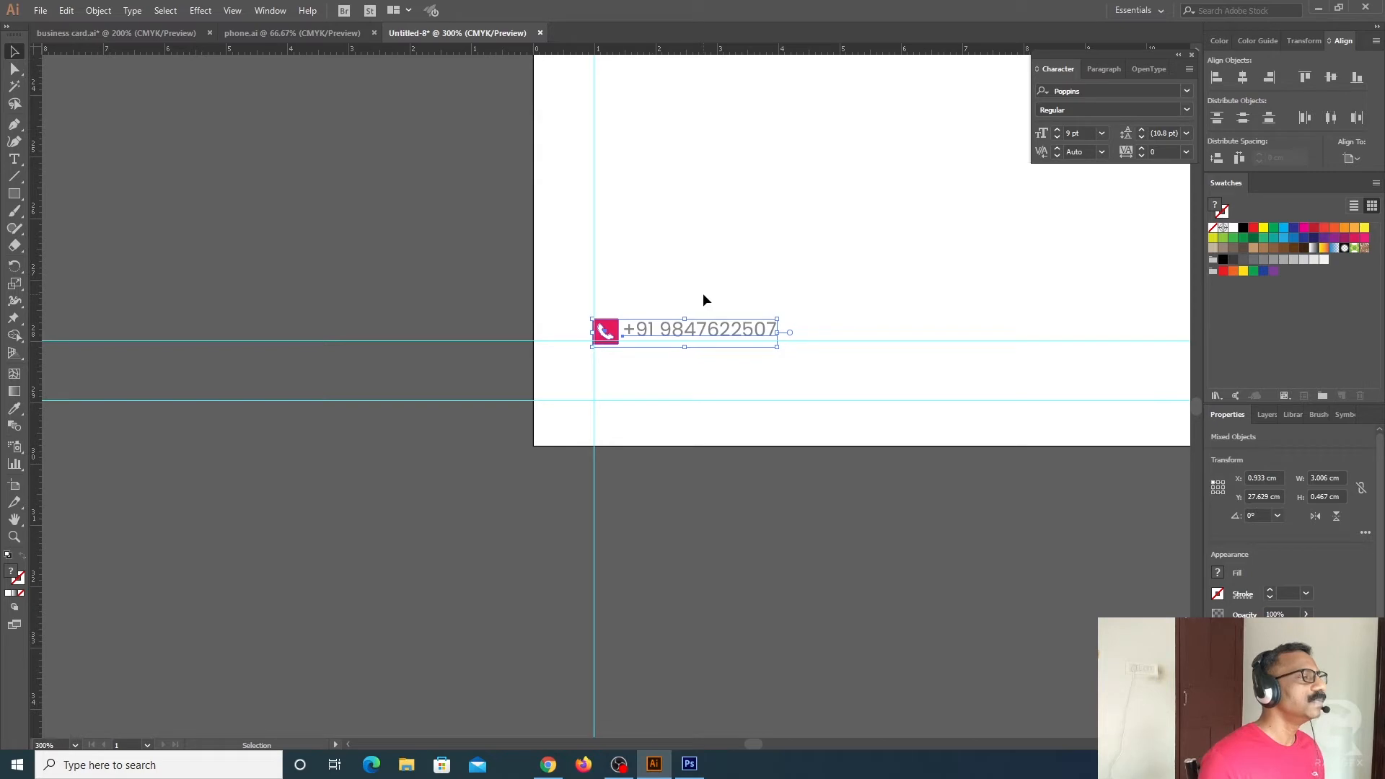
key(Up)
key(Up)
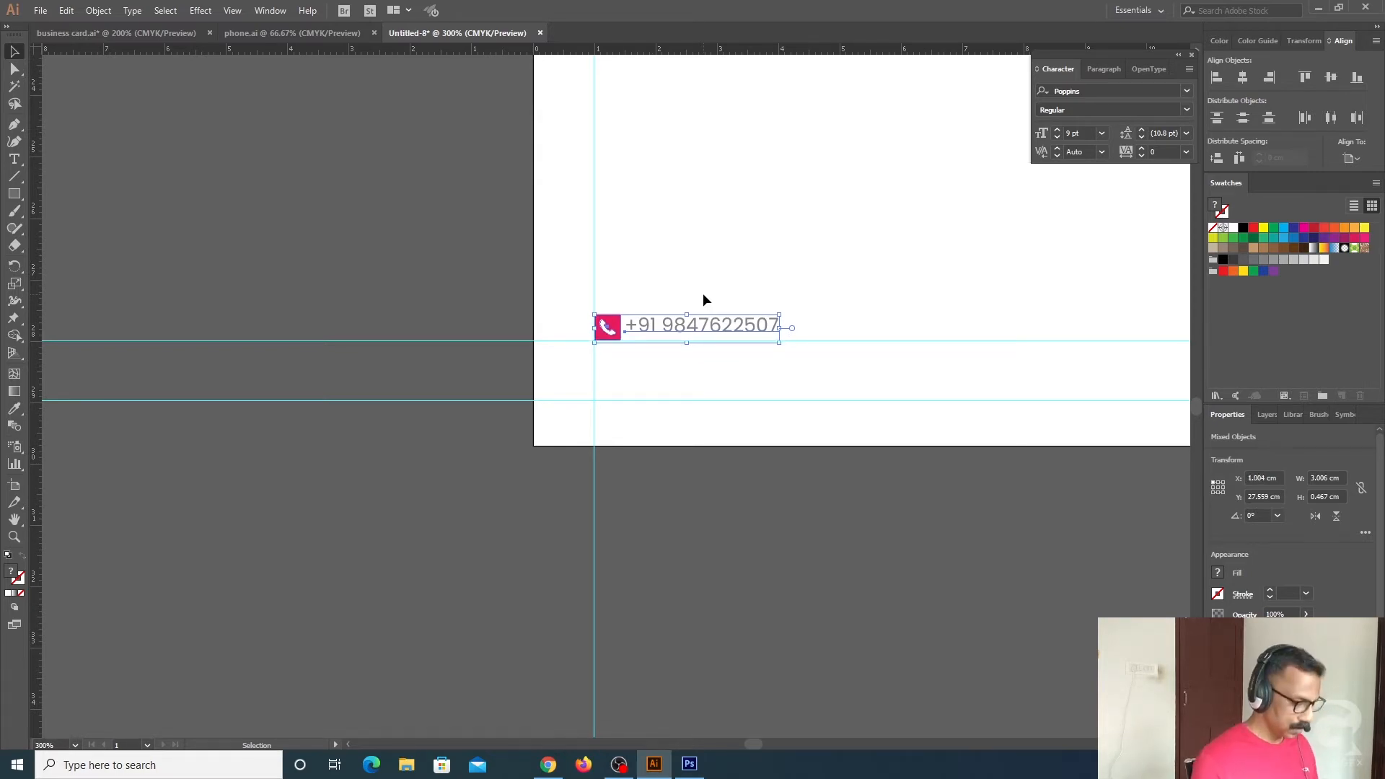
key(ctrl+minus)
key(ctrl+minus)
key(ctrl+minus)
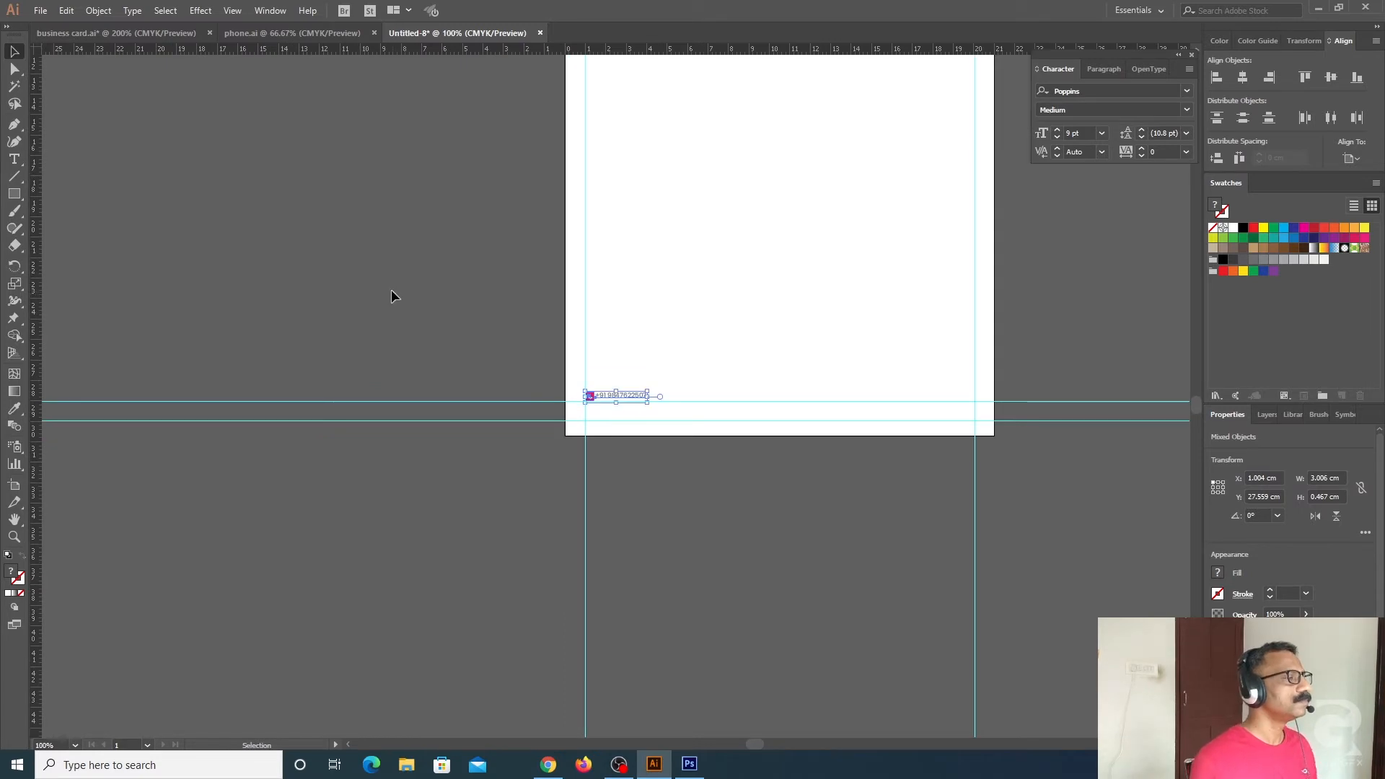
click(392, 292)
drag(773, 340, 689, 286)
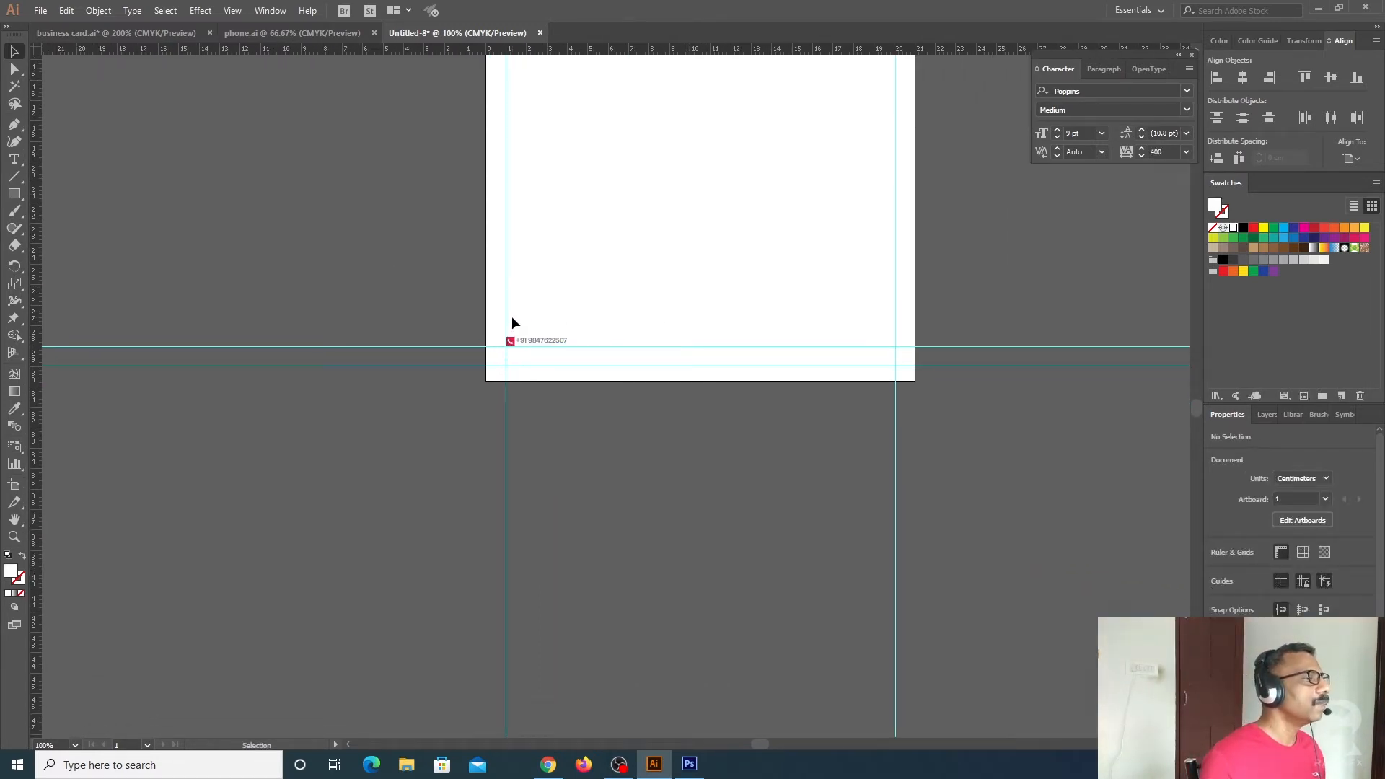
Duplicate the phone icon and number horizontally along the footer, with the copy starting at about 5.1 cm
key(ctrl+plus)
key(ctrl+plus)
drag(675, 322, 585, 430)
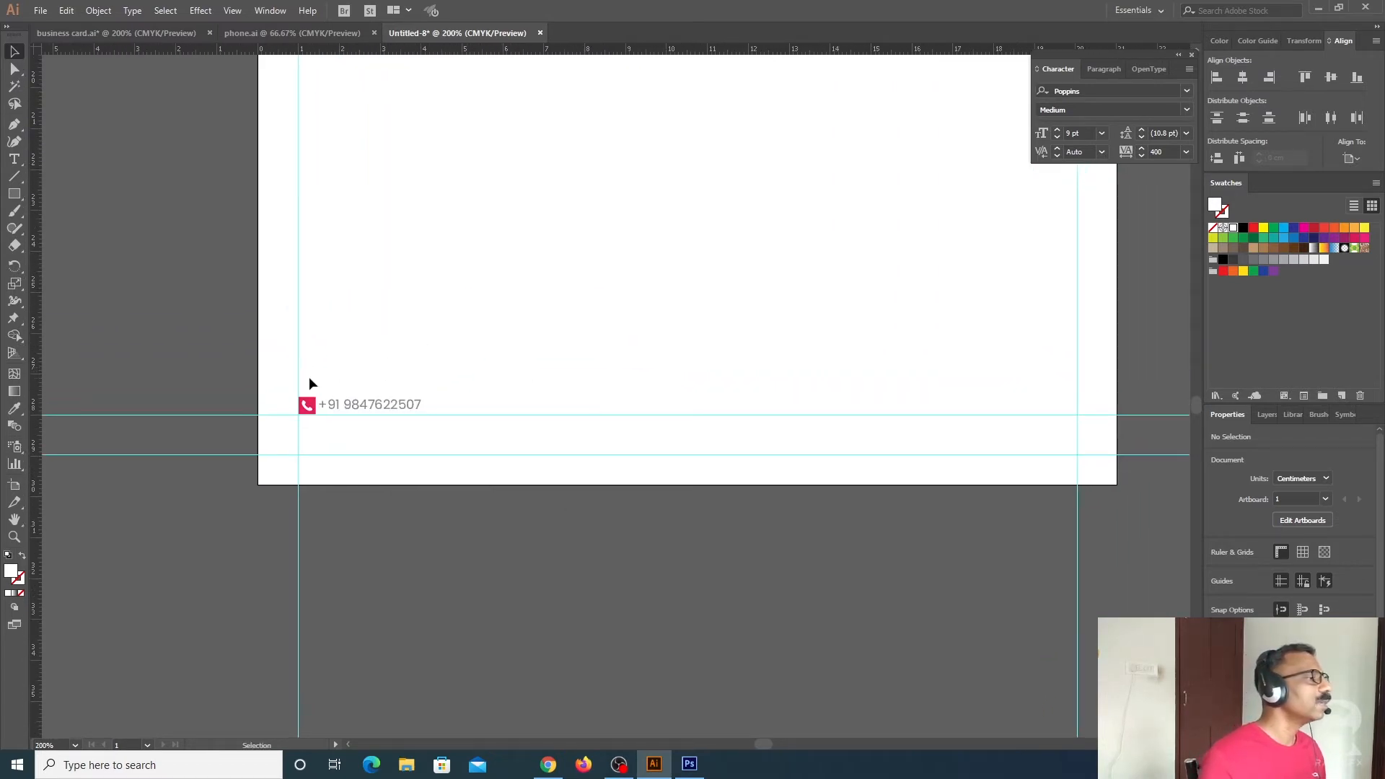
drag(304, 380, 382, 405)
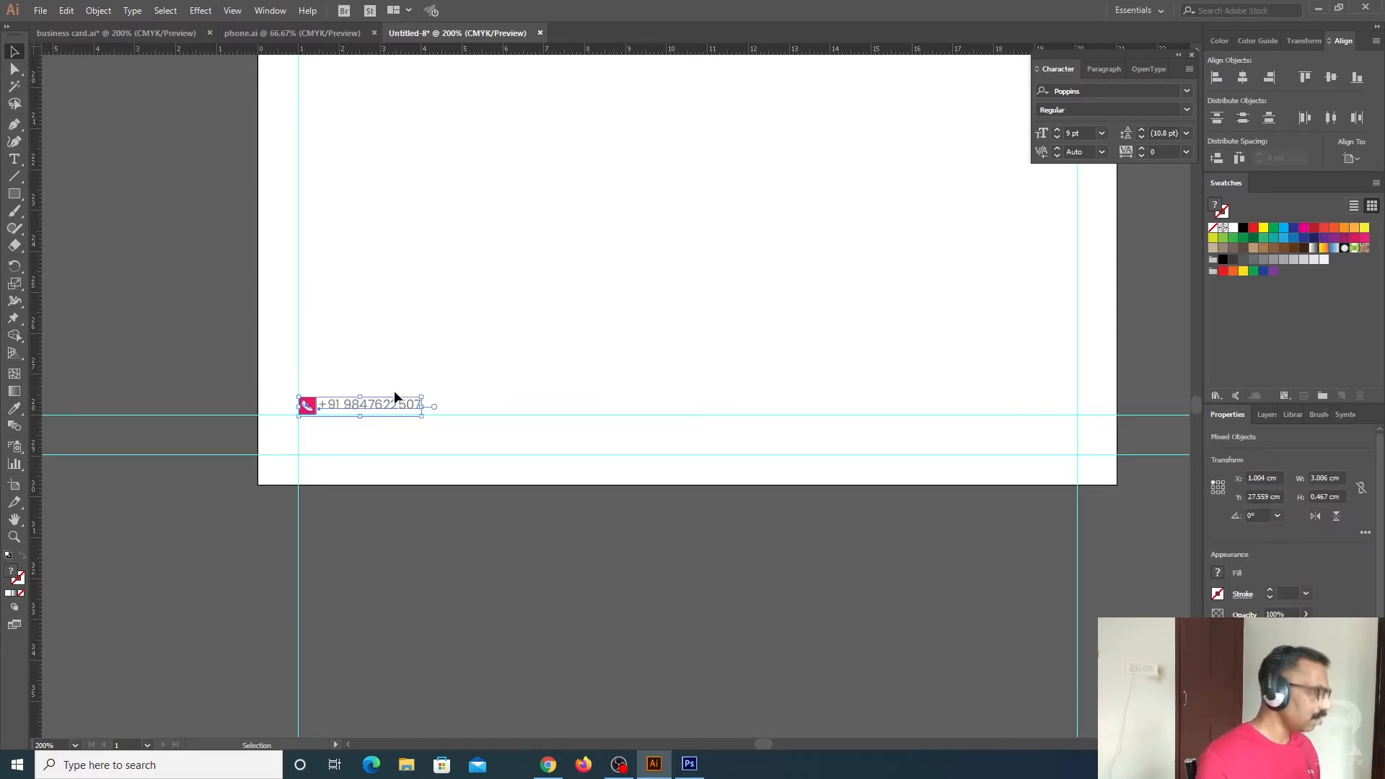
drag(407, 407, 557, 406)
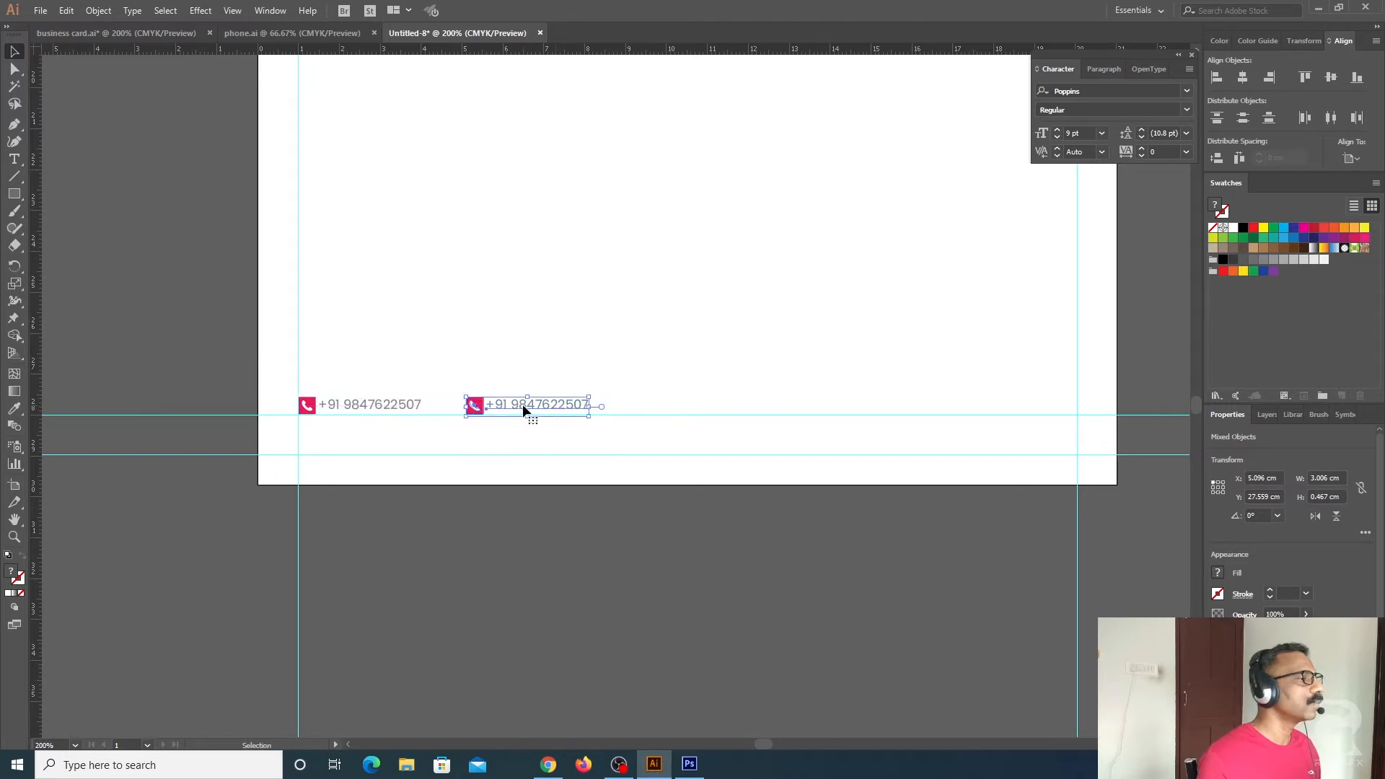
Copy the address text from the business card document into the letterhead footer and set its font size to 9 pt
click(504, 532)
click(542, 407)
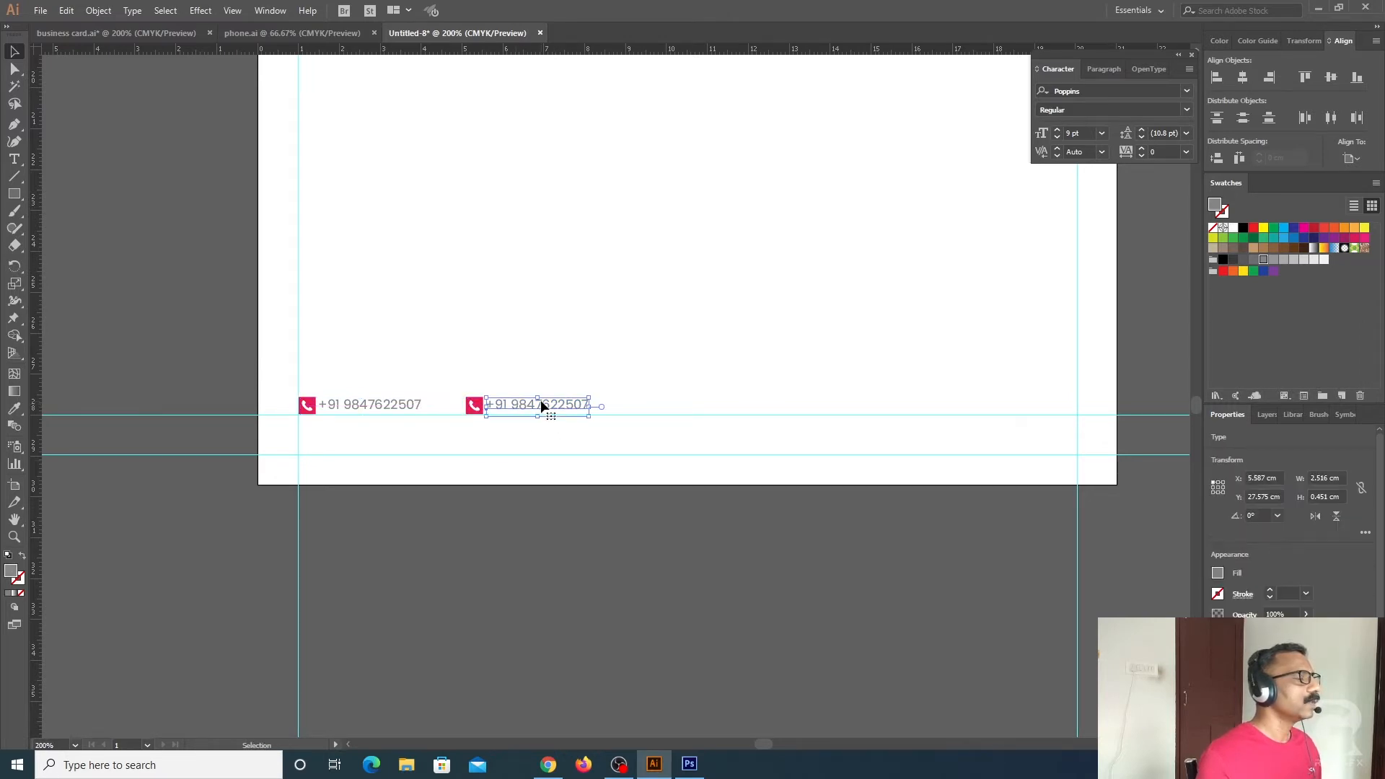
click(160, 32)
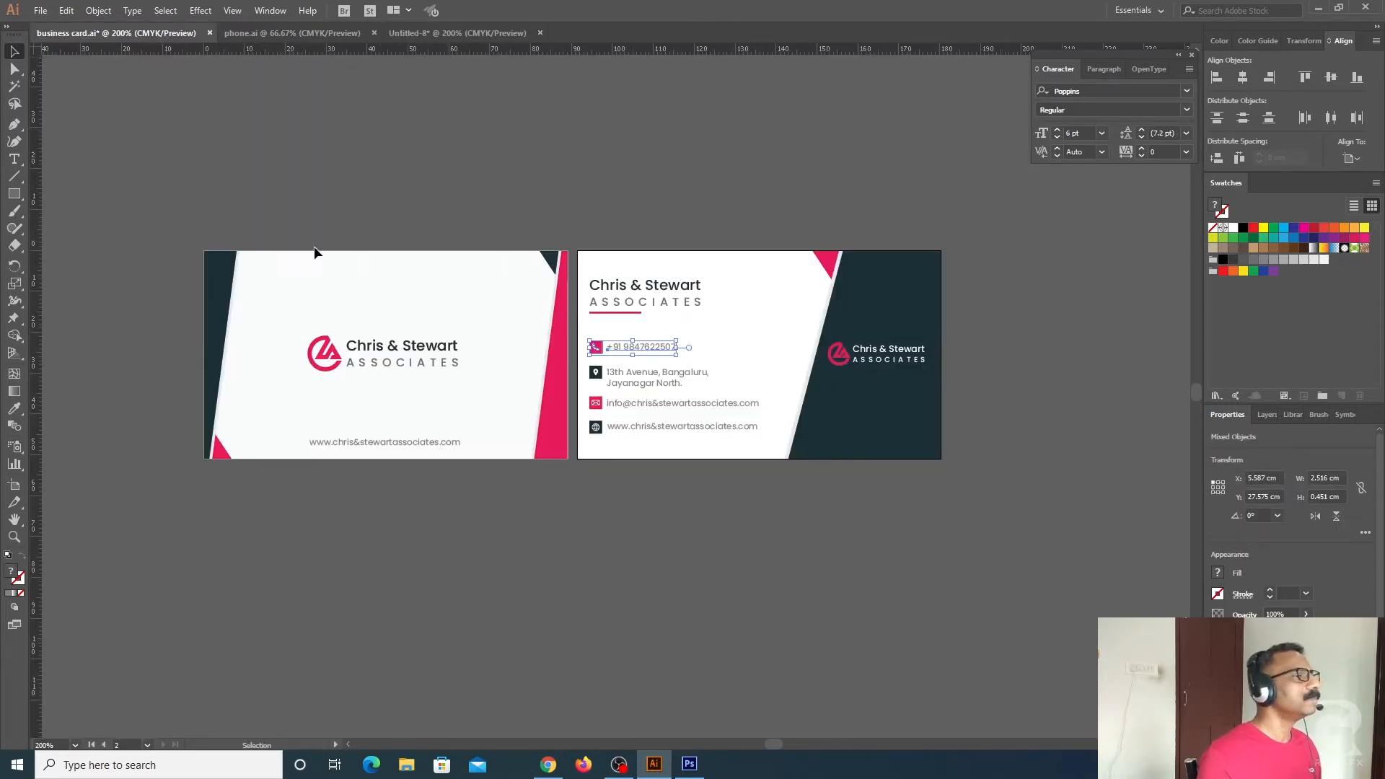
click(714, 523)
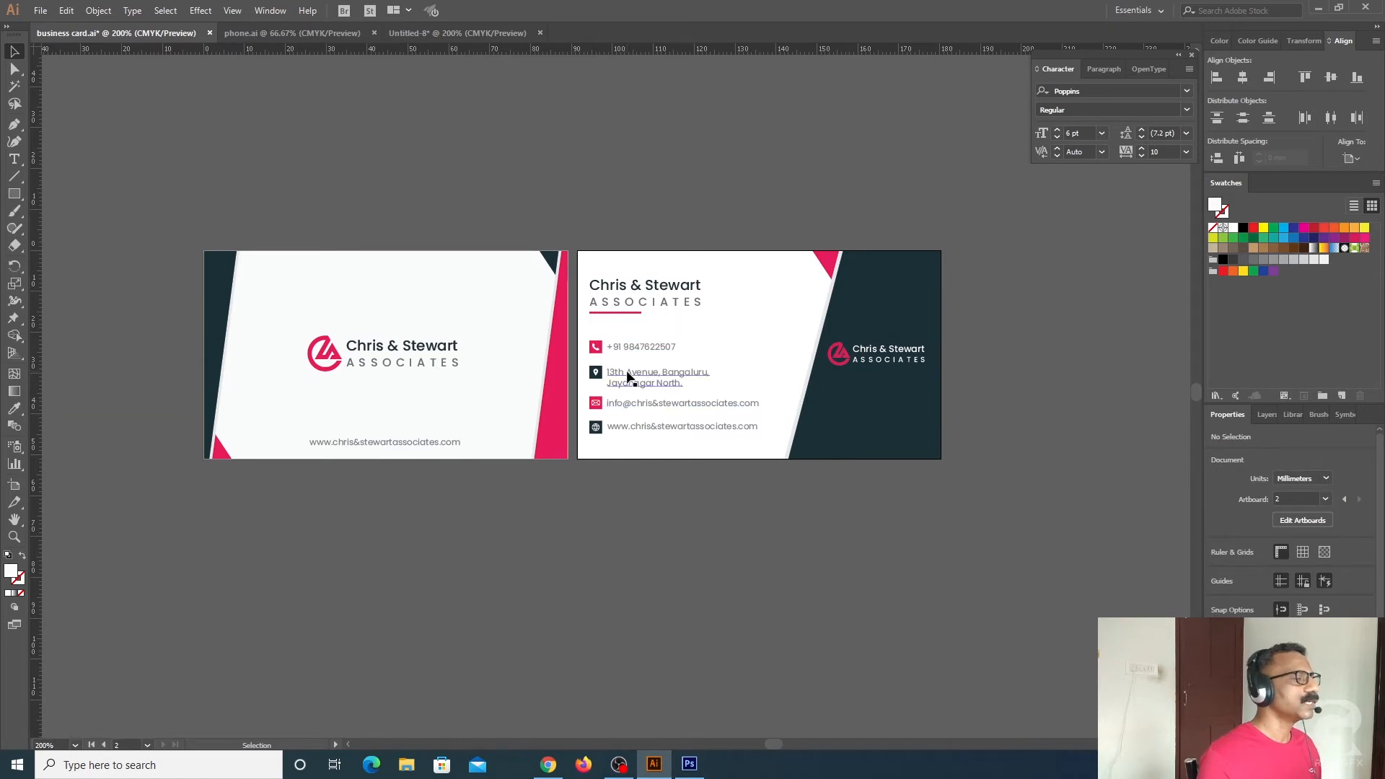
click(639, 376)
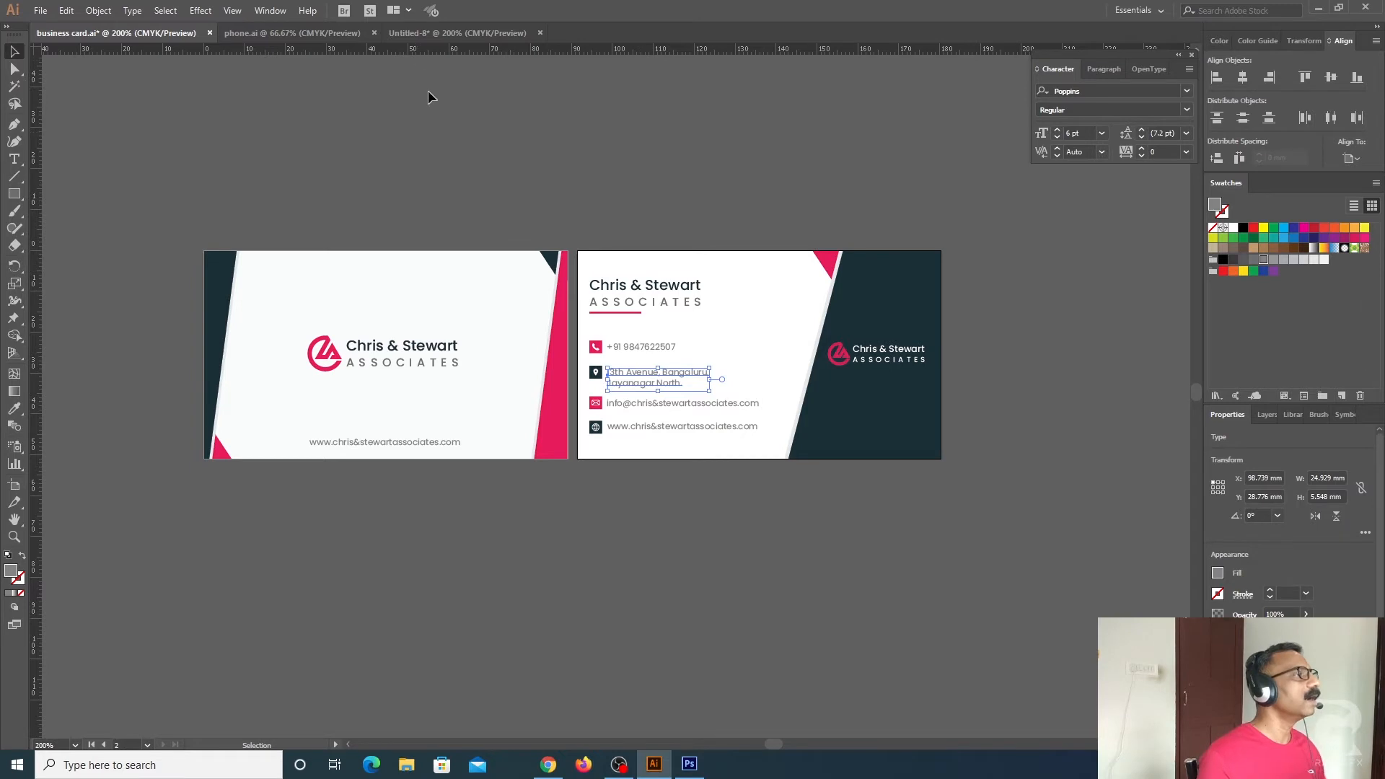
click(416, 34)
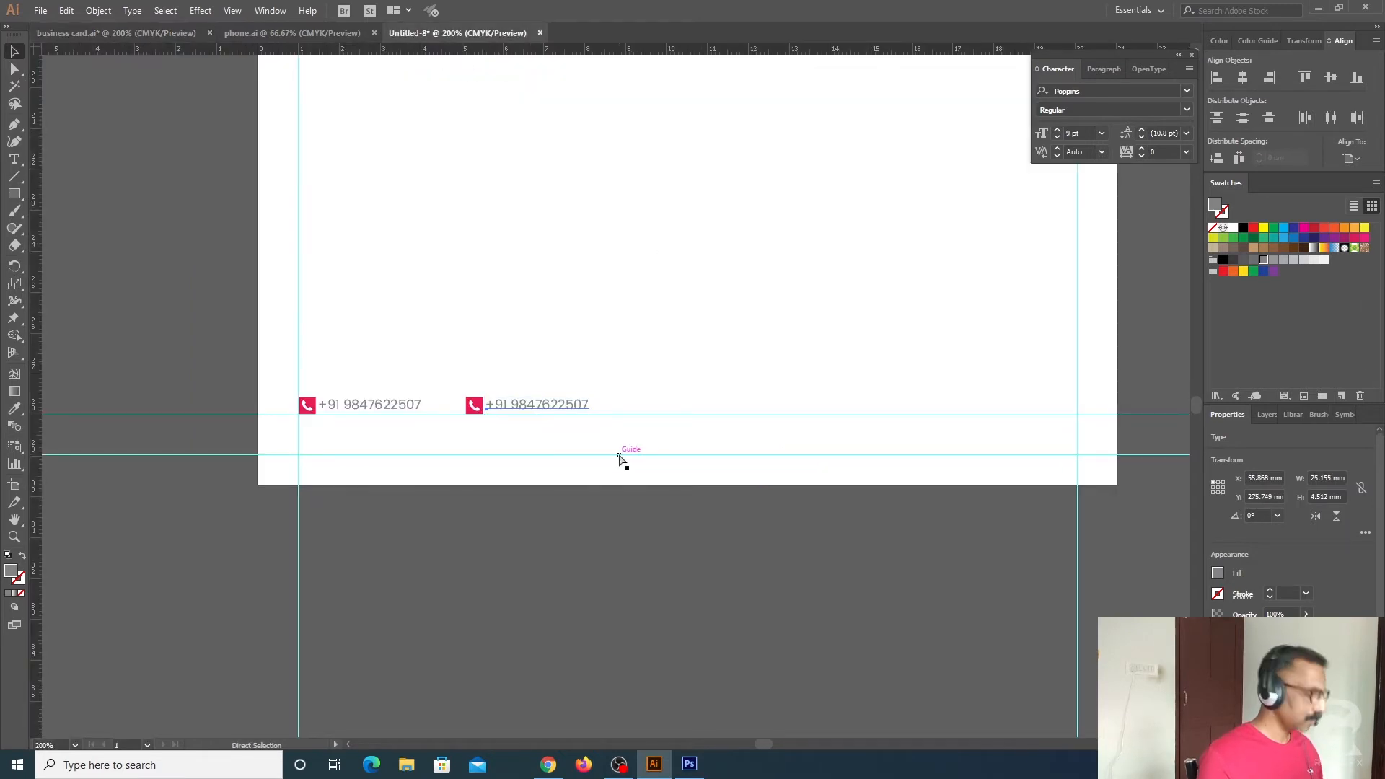
key(ctrl+v)
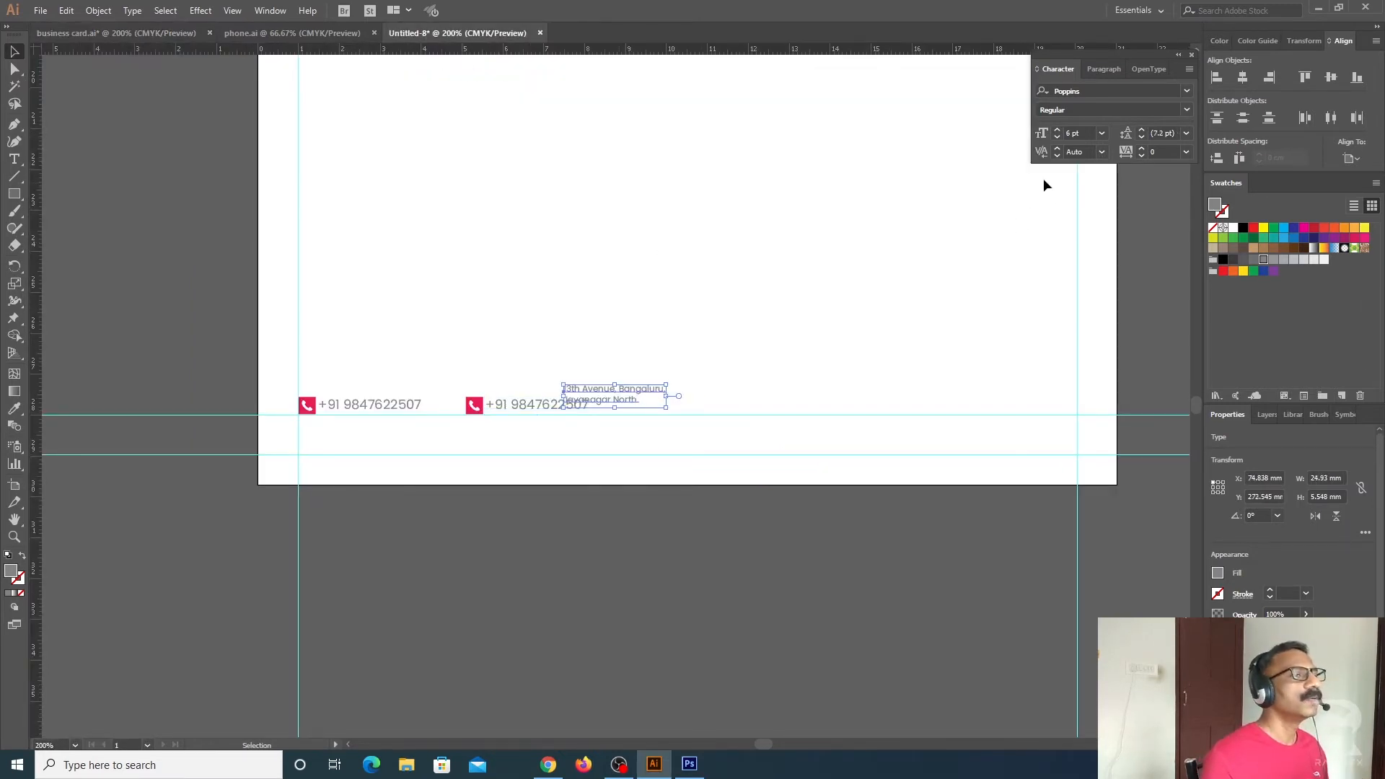
click(1101, 133)
click(1111, 217)
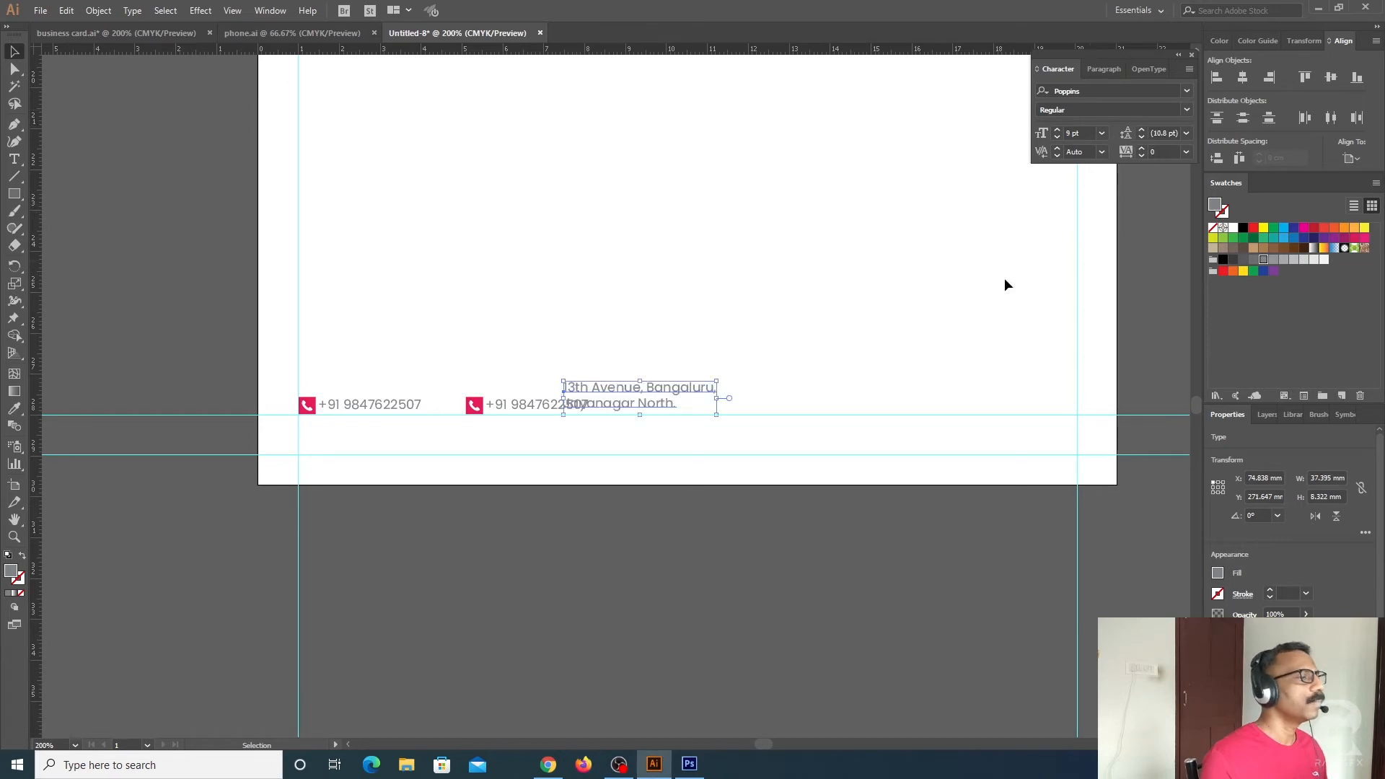
Delete the duplicated phone number, keeping its icon in the footer
click(585, 527)
click(532, 401)
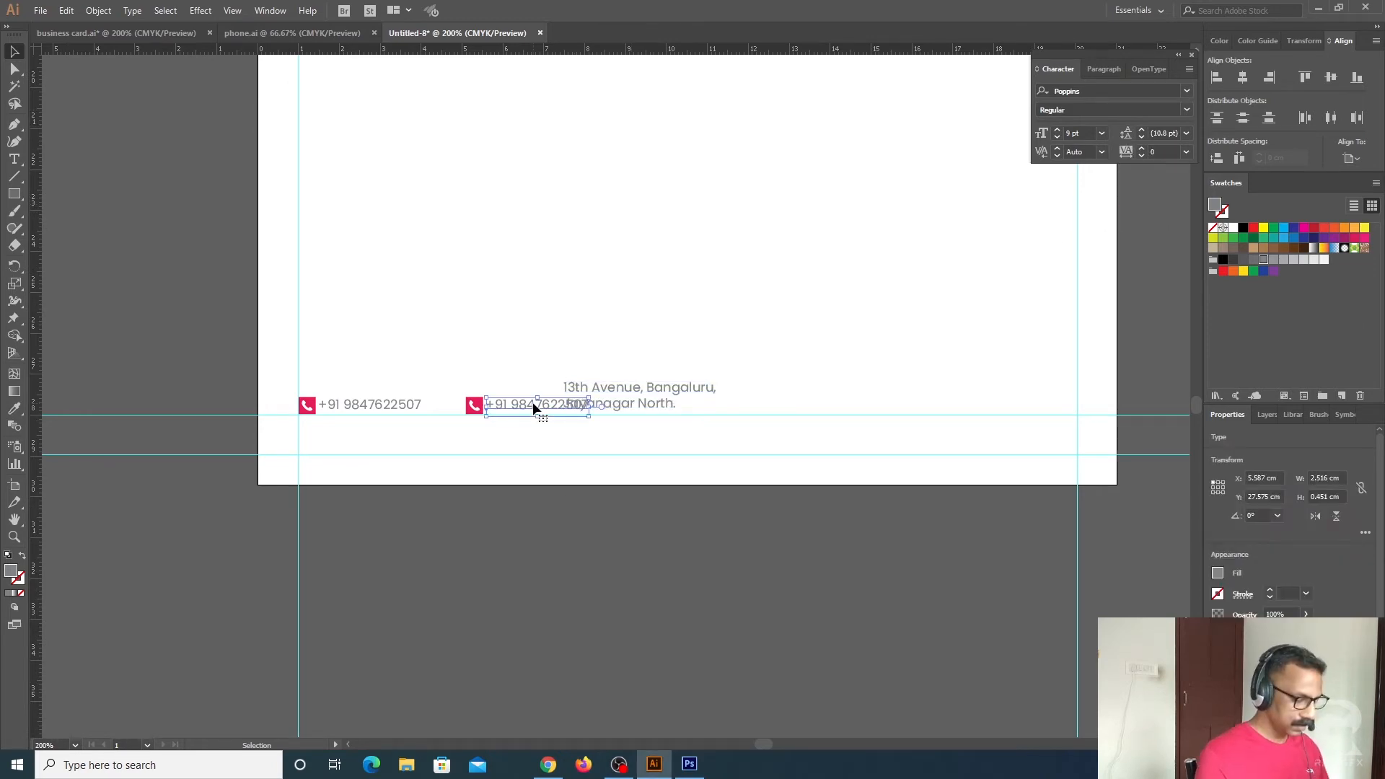
key(Delete)
Join the two lines of the pasted footer address into a single line
click(620, 390)
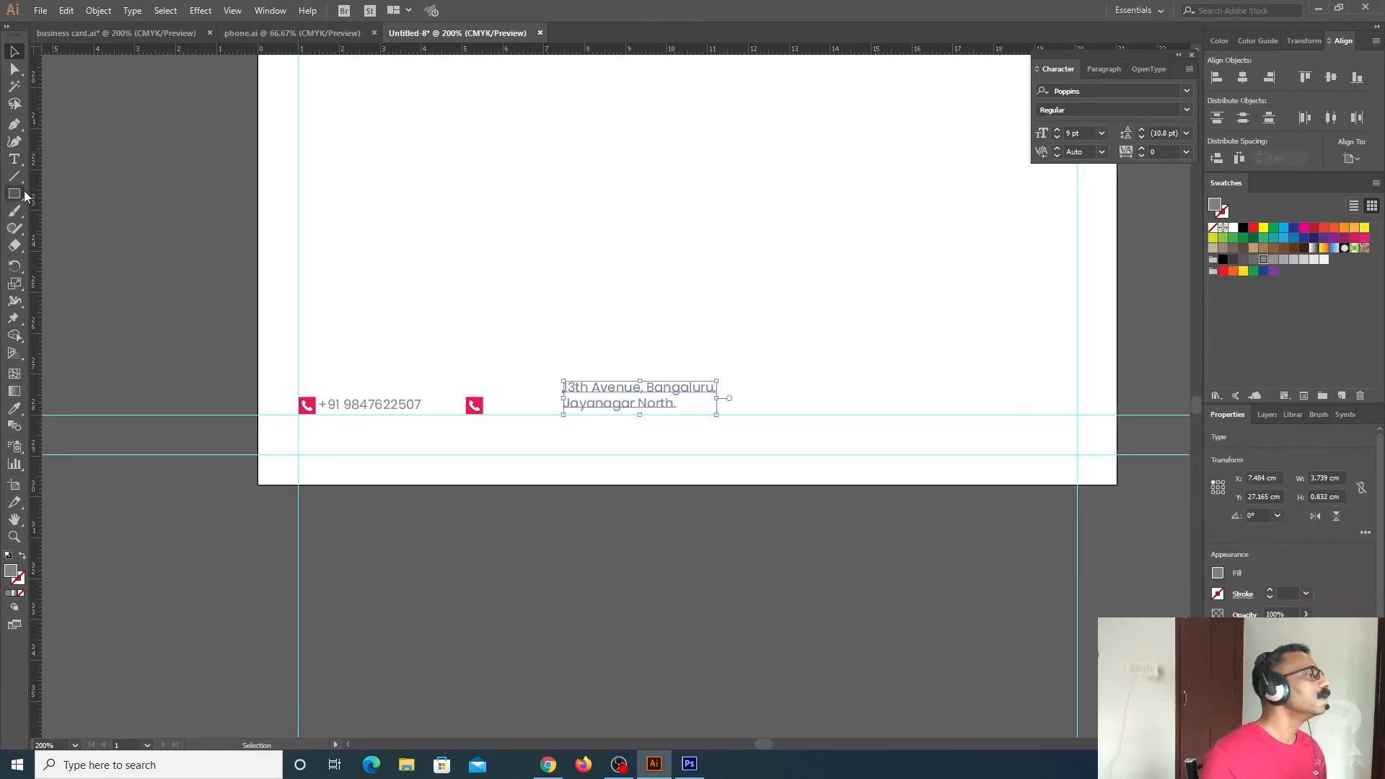
click(15, 162)
click(570, 404)
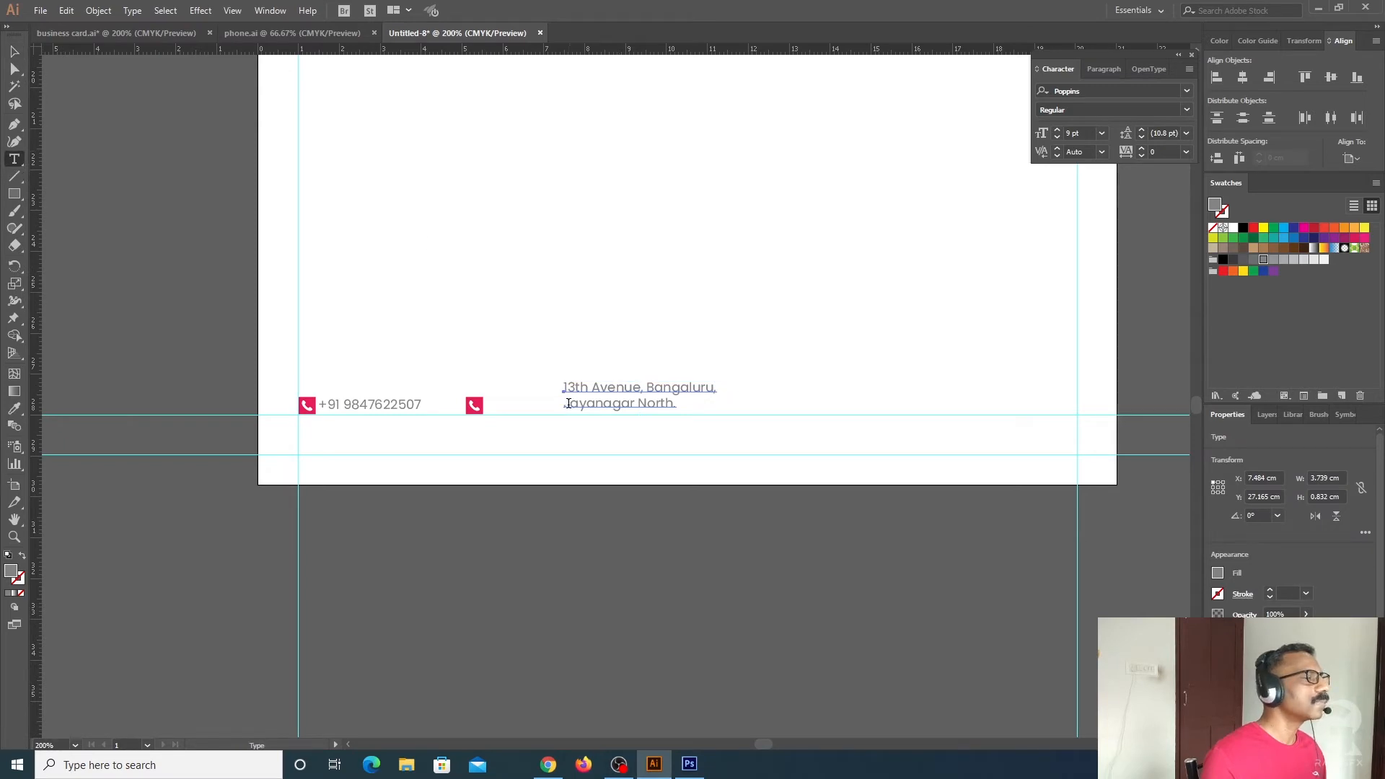
click(579, 403)
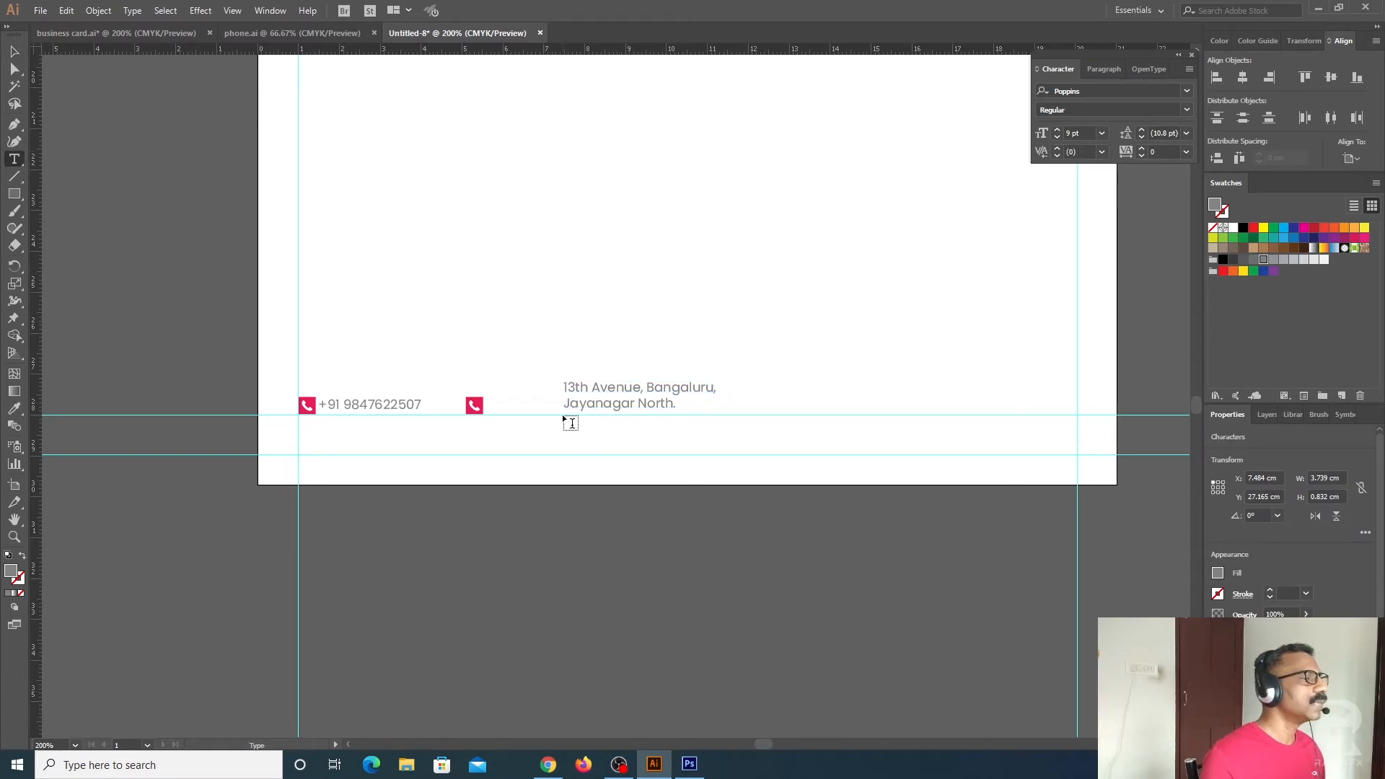
key(BackSpace)
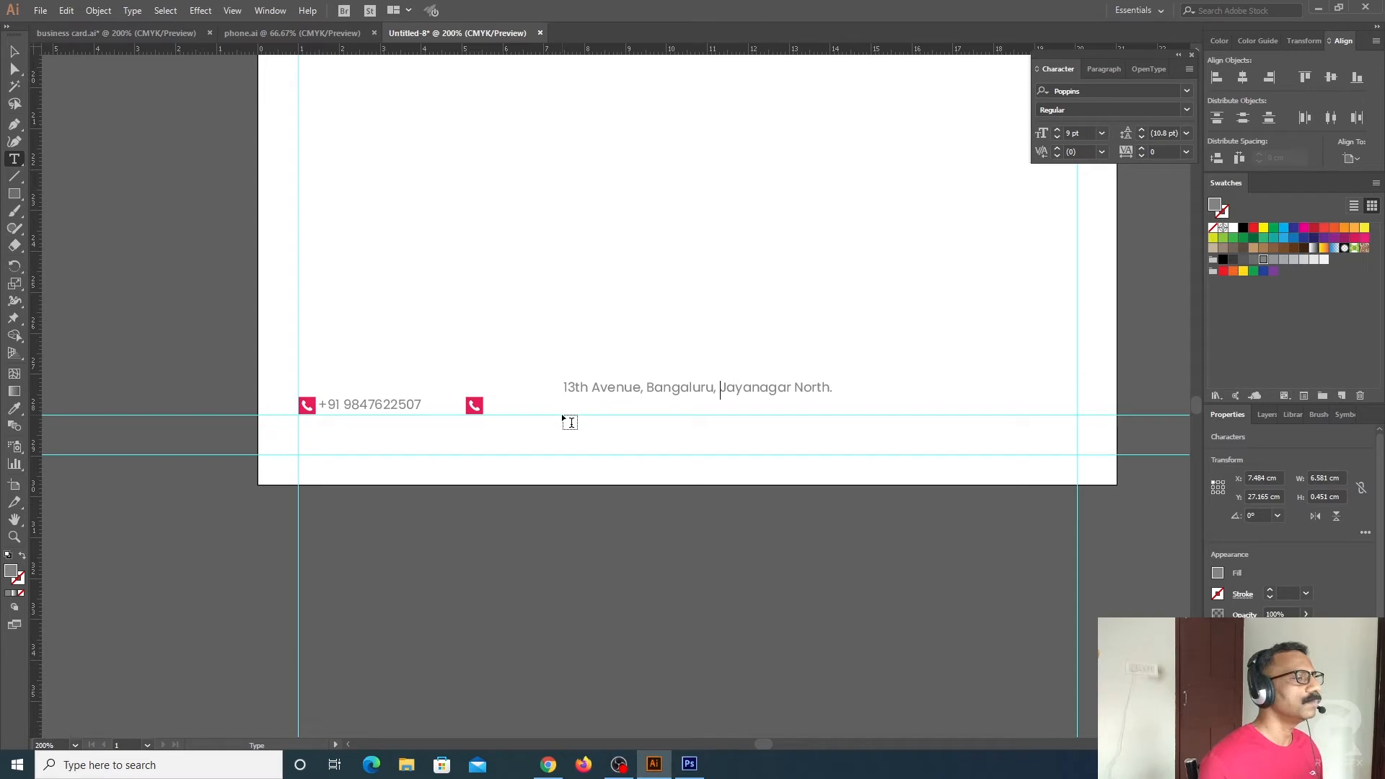
key(Escape)
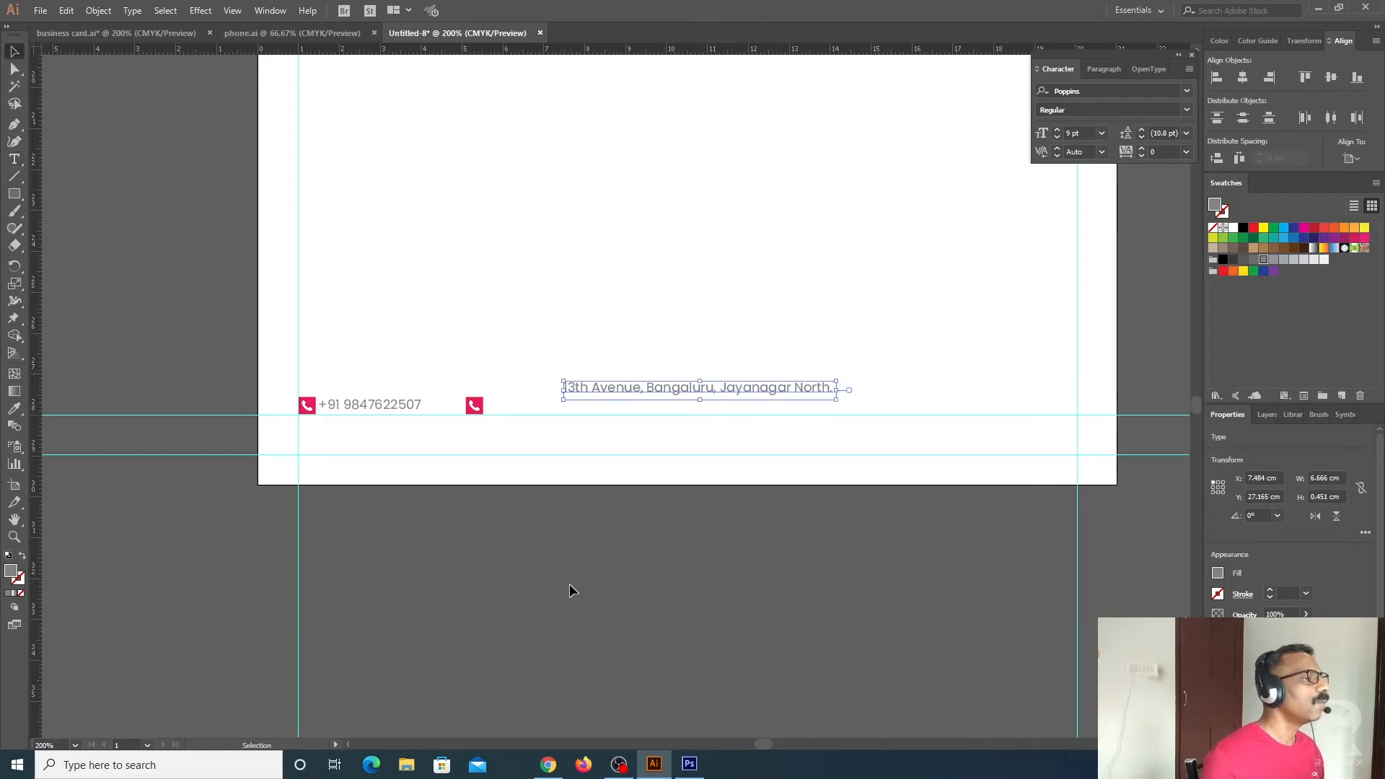
Move the address line down beside the second footer icon, level with the phone number
click(698, 144)
drag(624, 392, 550, 406)
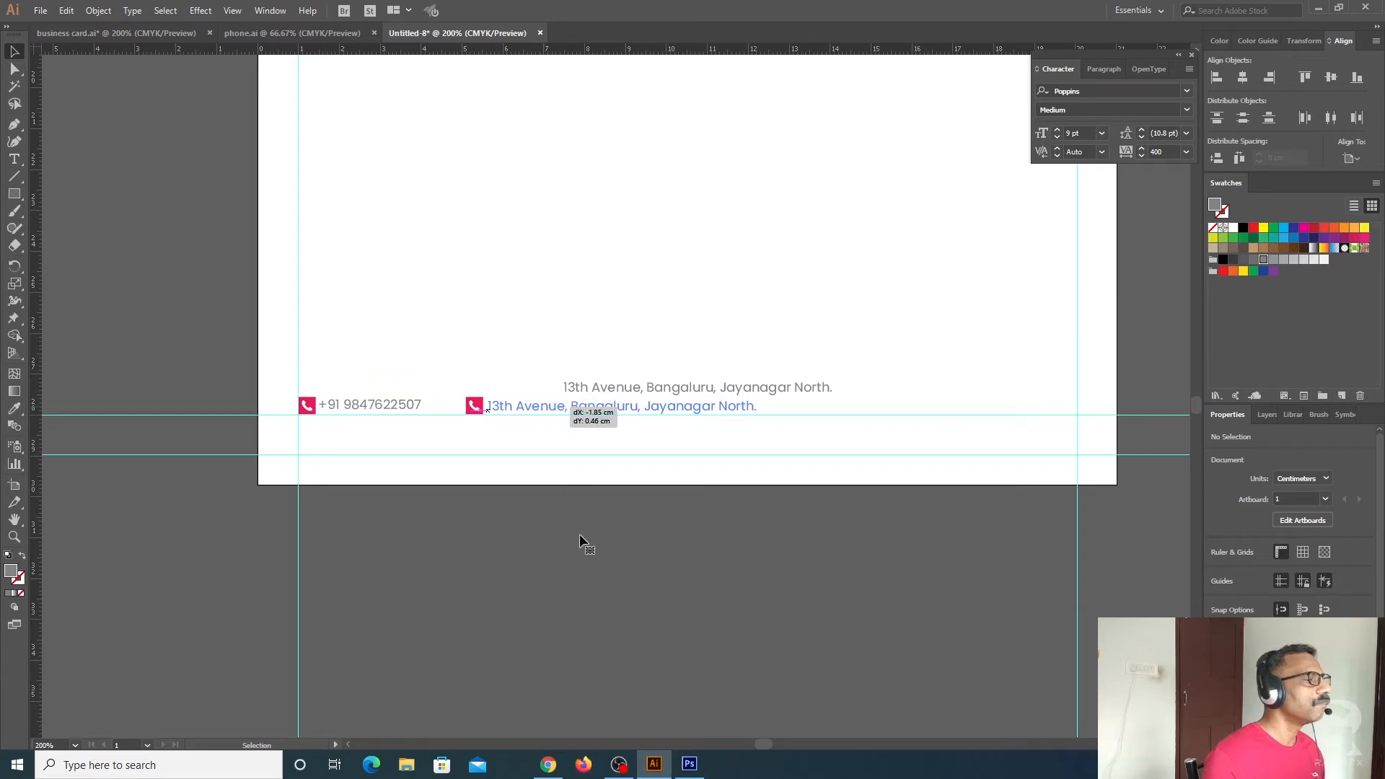
drag(581, 541, 580, 543)
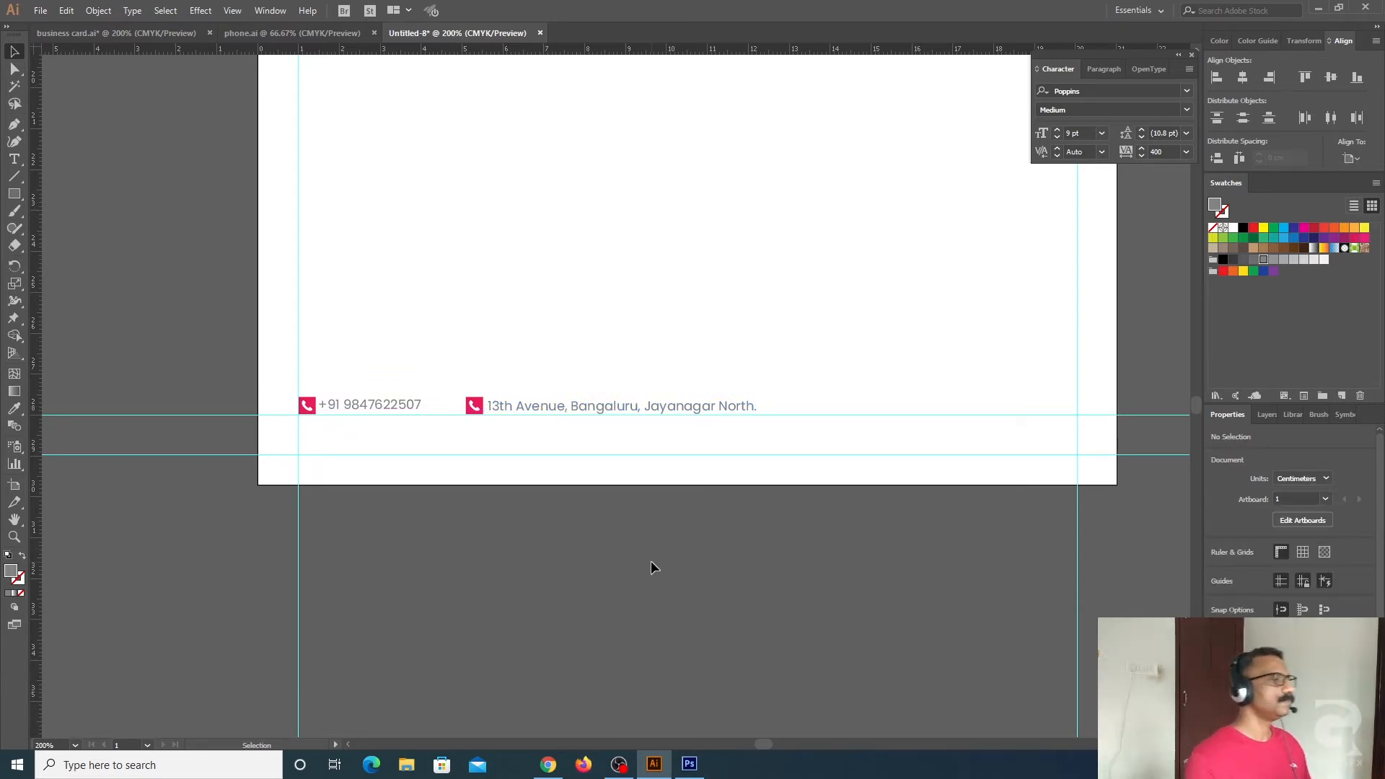
Delete the handset from the second icon and paste in the location pin from phone.ai
click(475, 408)
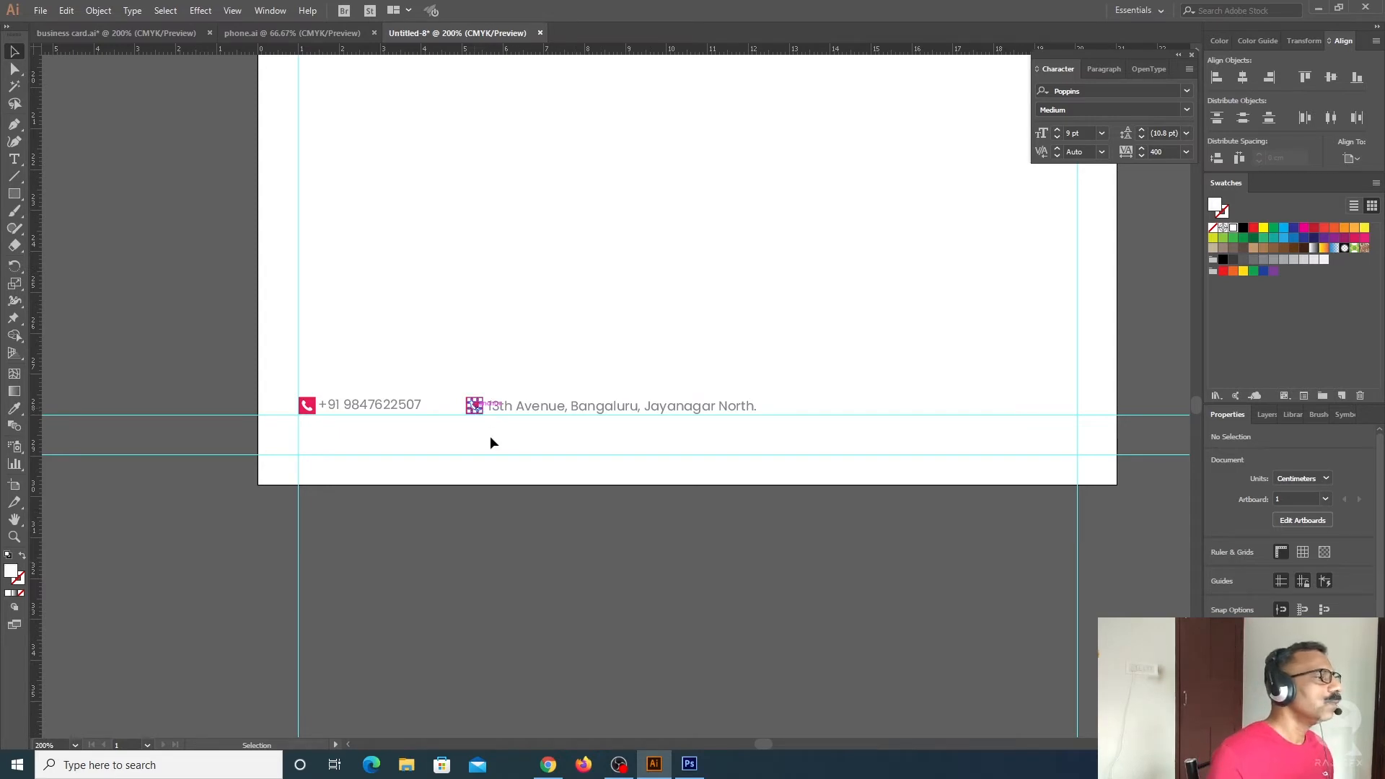
key(Delete)
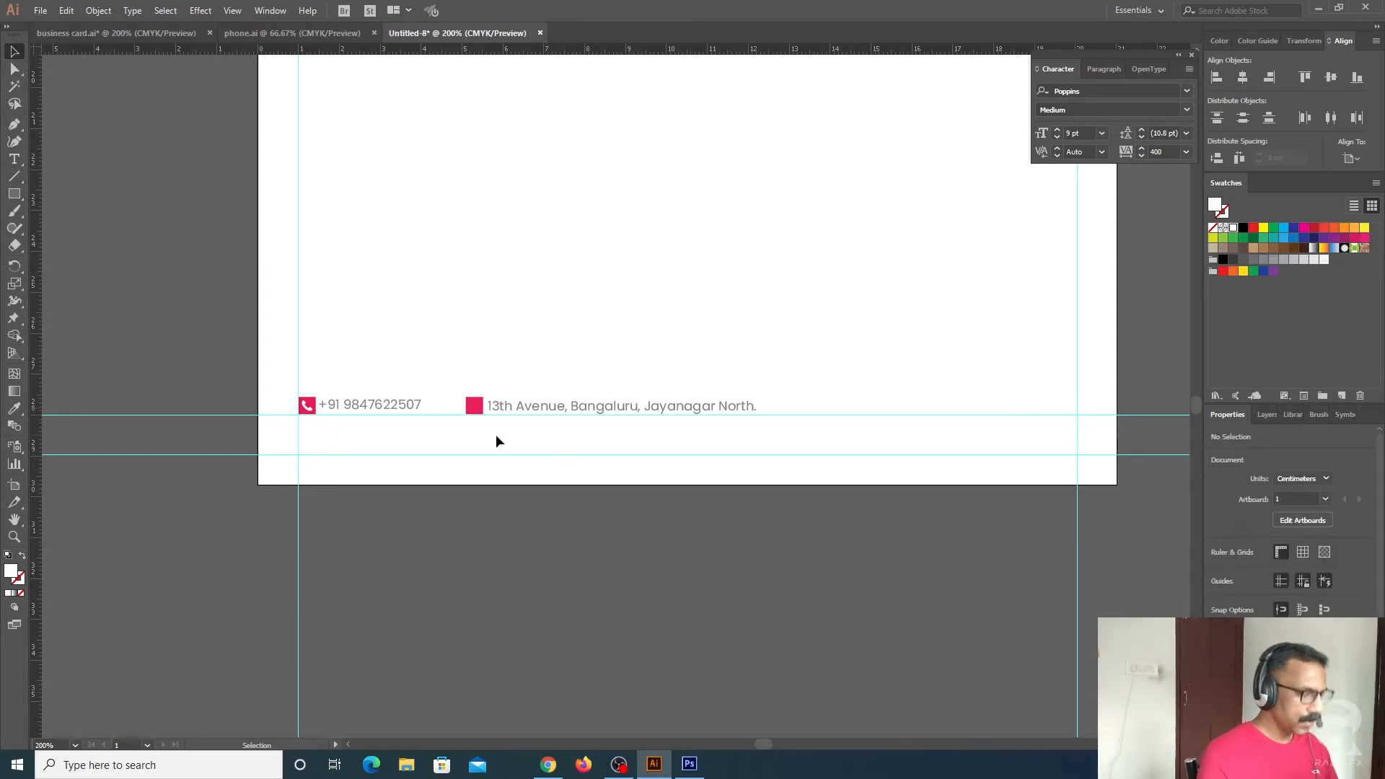
click(275, 32)
click(246, 418)
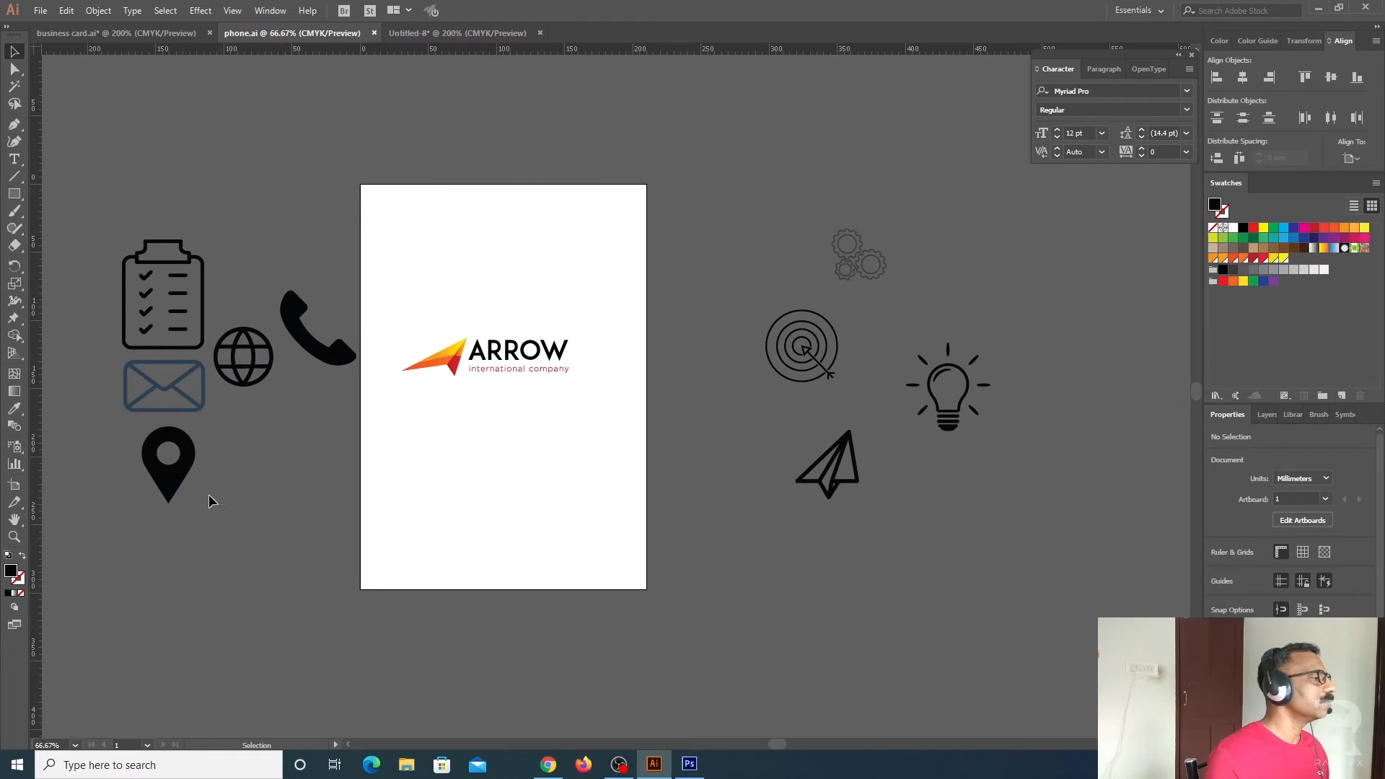
drag(162, 444, 163, 446)
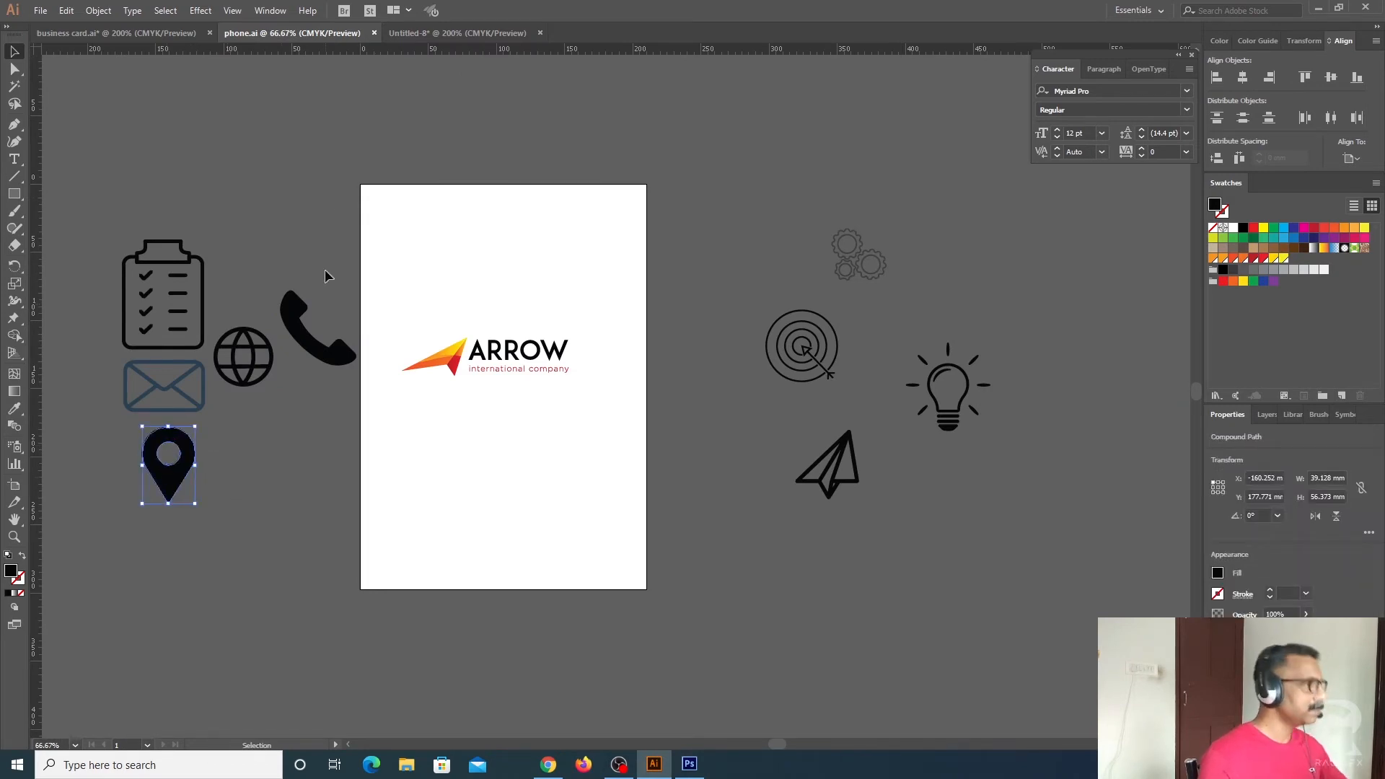
click(455, 33)
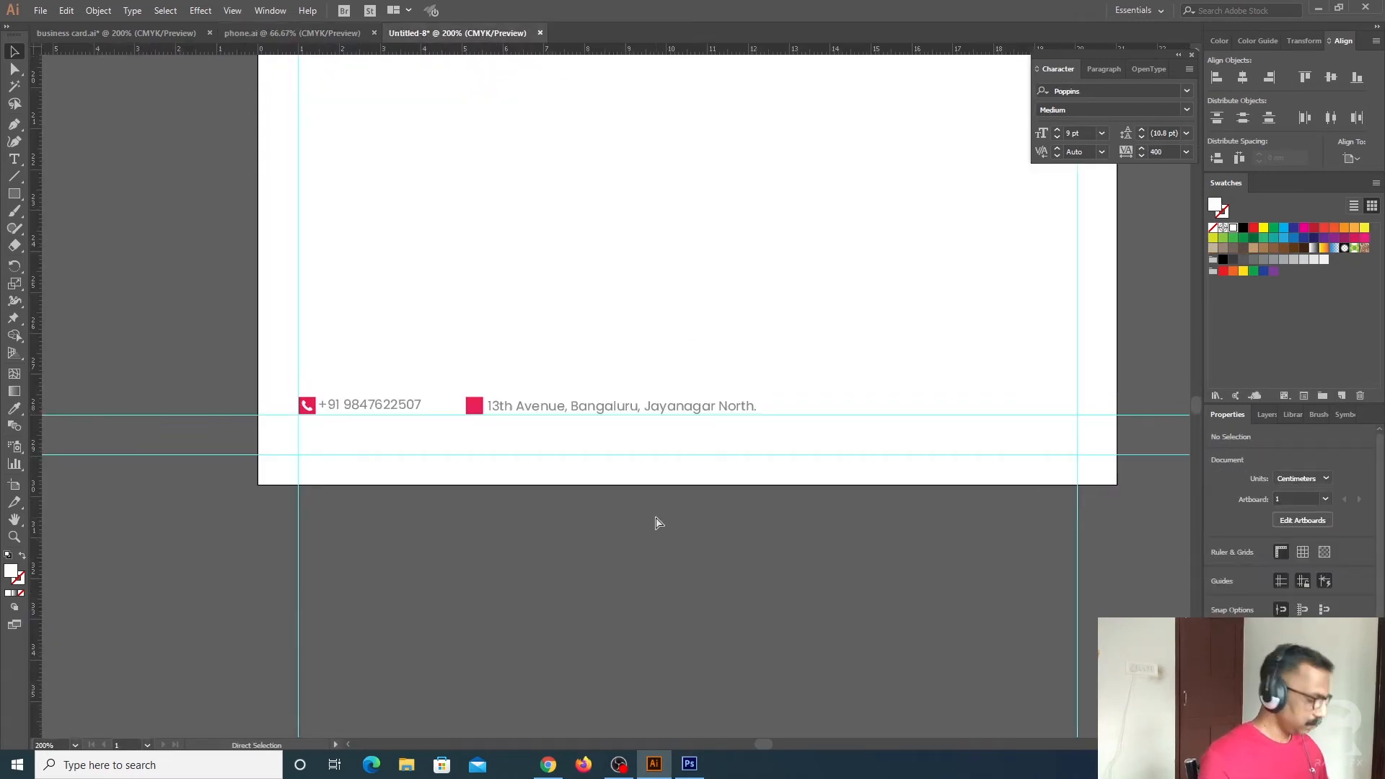
key(ctrl+v)
Scale the location pin down to about 0.31 by 0.45 cm with a white fill and place it on the address's pink square
drag(699, 514, 661, 405)
click(1234, 228)
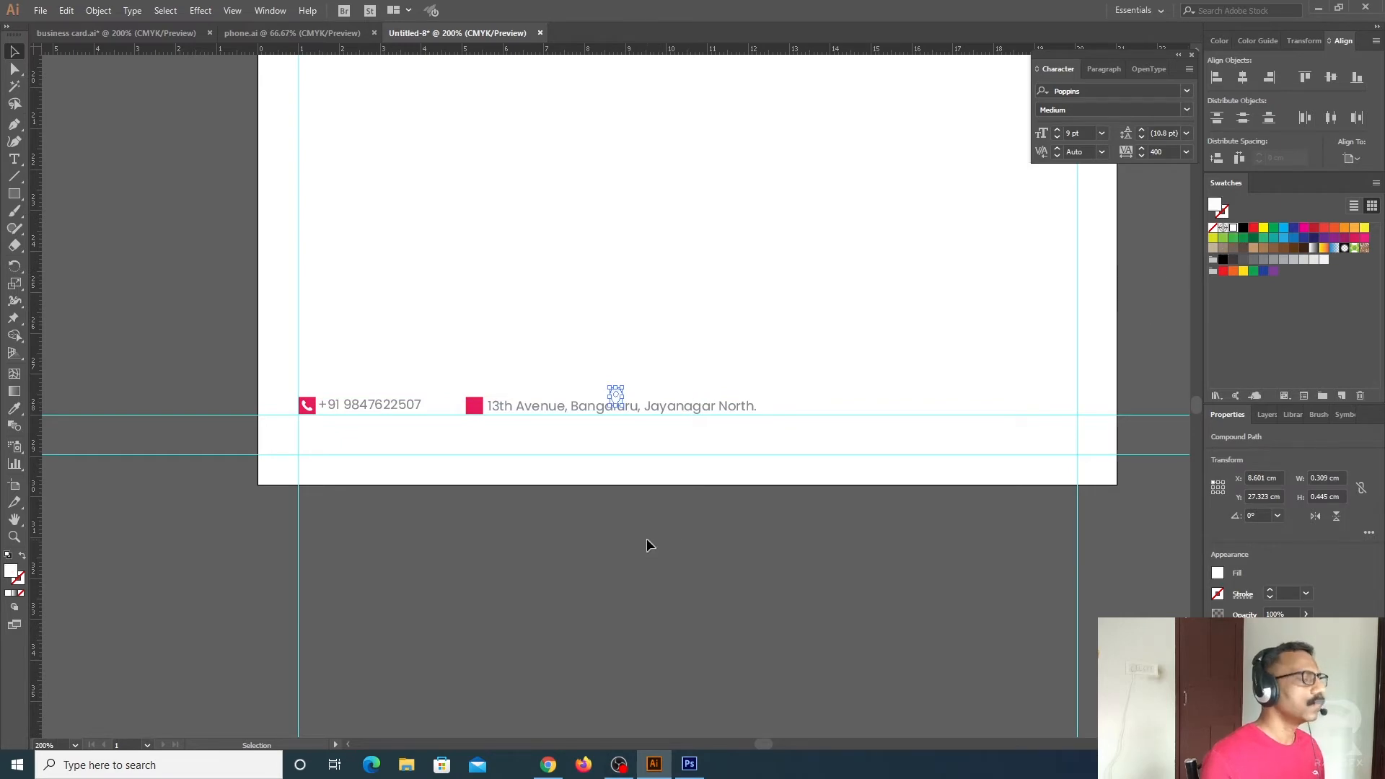
key(ctrl+plus)
drag(616, 405, 406, 417)
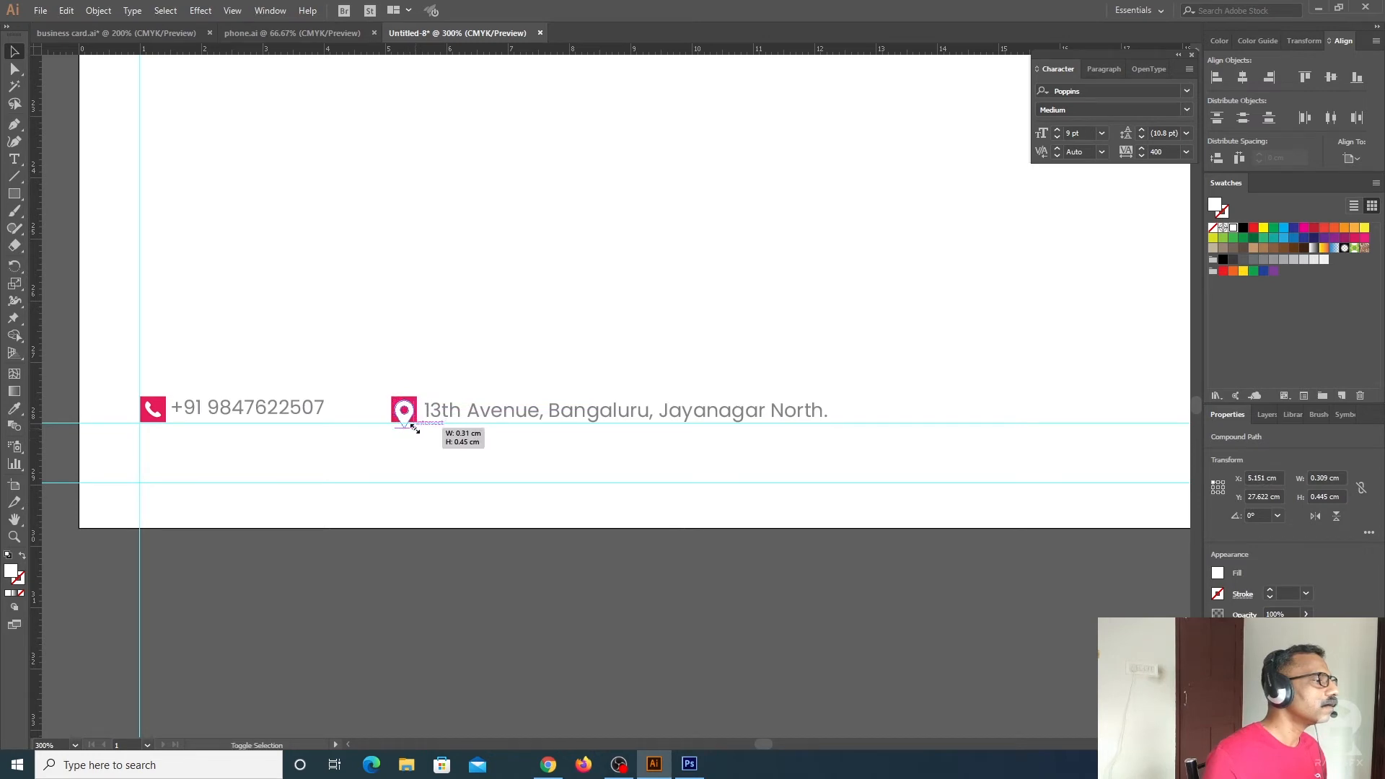
Shrink the location pin to about 0.20 by 0.29 cm and centre it on the address's pink square
drag(412, 428, 408, 420)
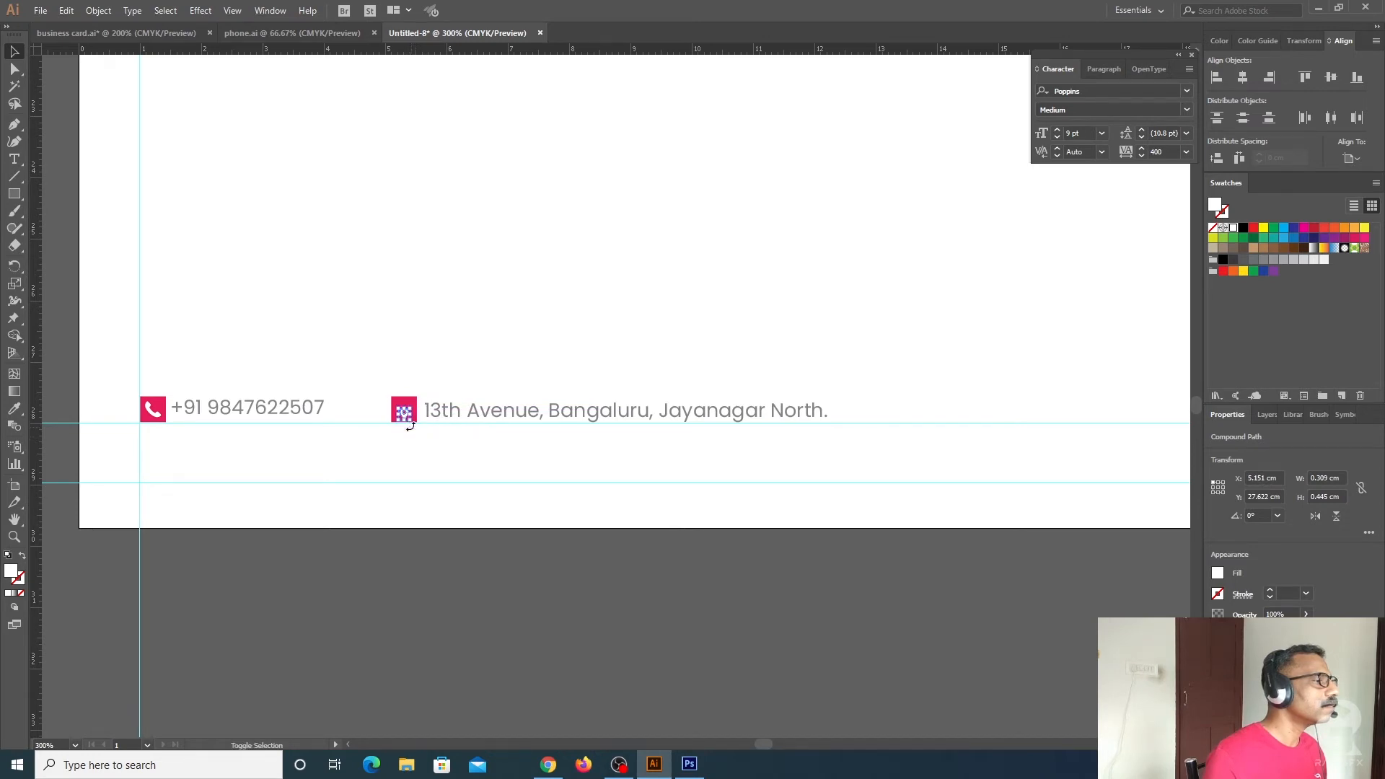
key(ctrl+plus)
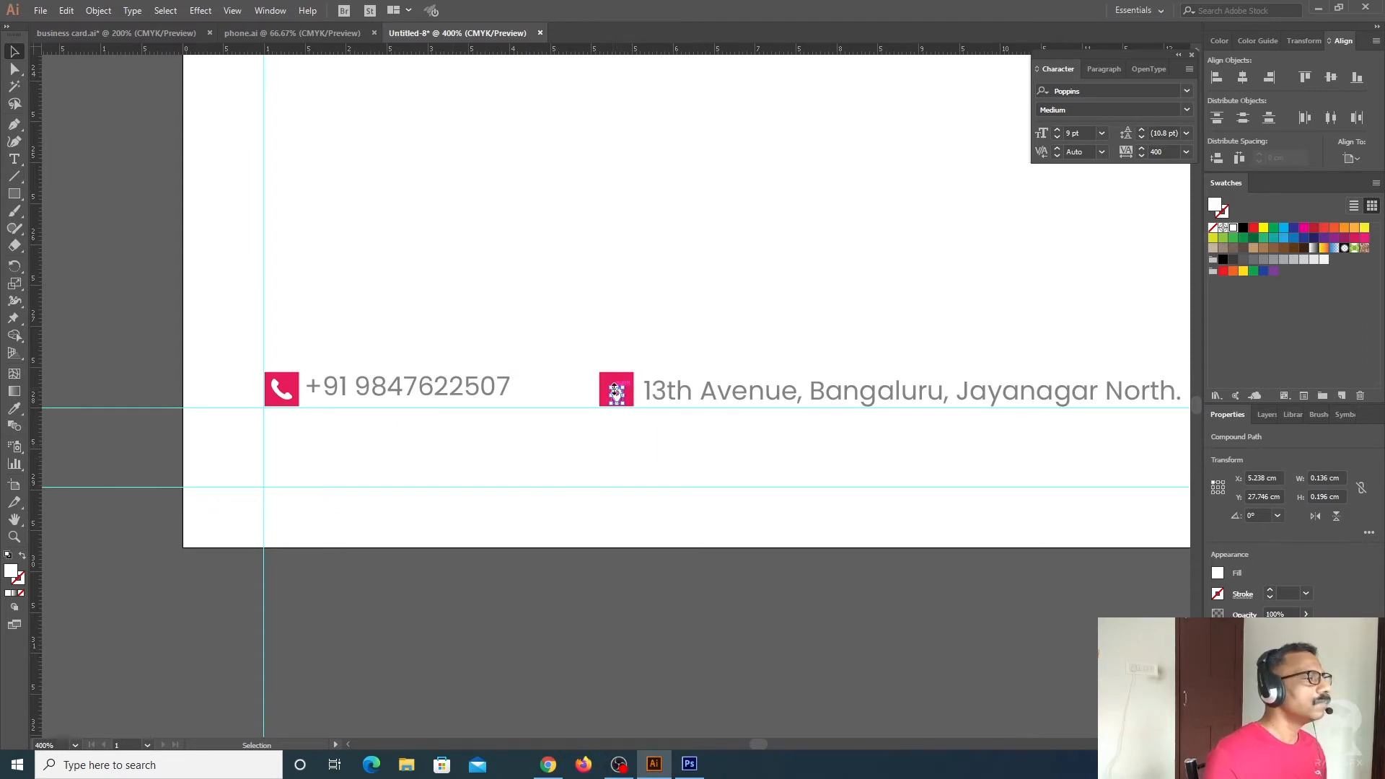
drag(607, 387, 604, 383)
key(Up)
key(Up)
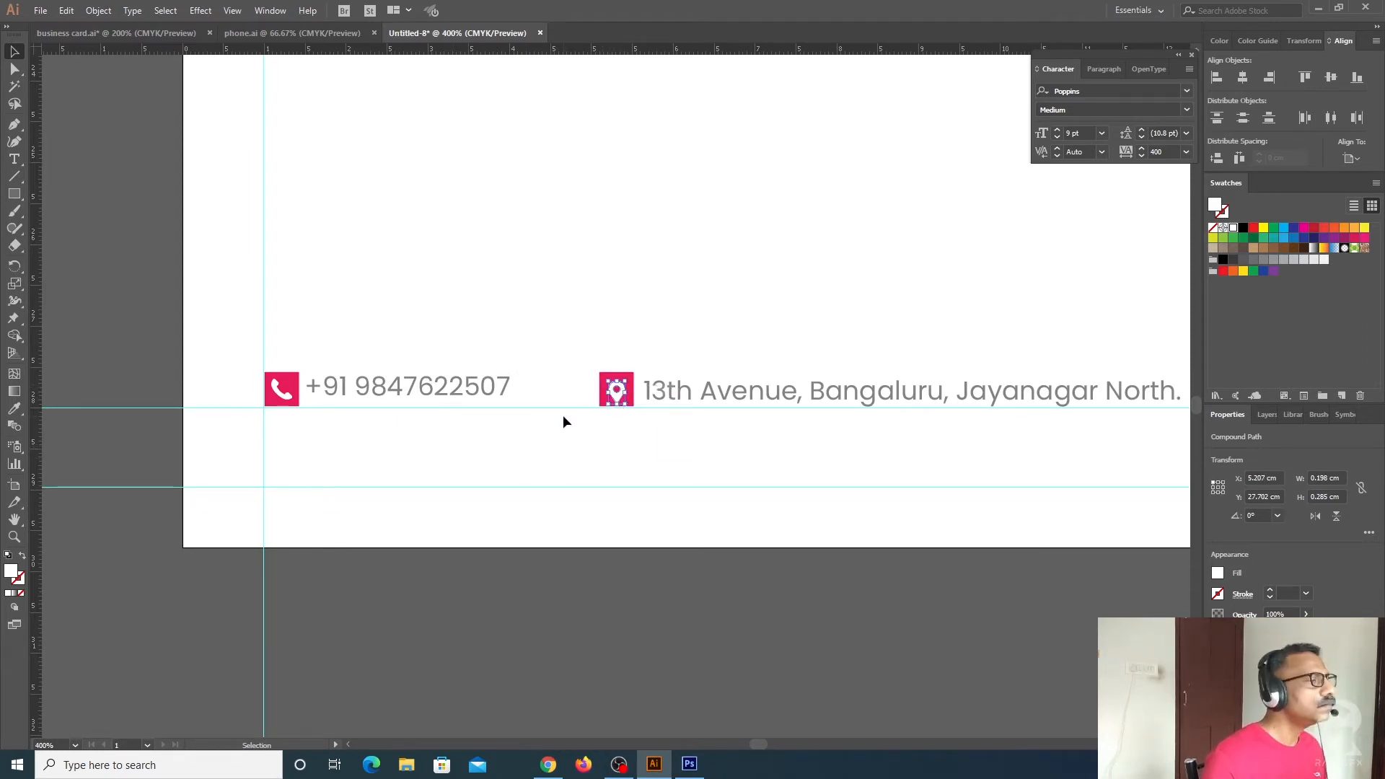
click(713, 474)
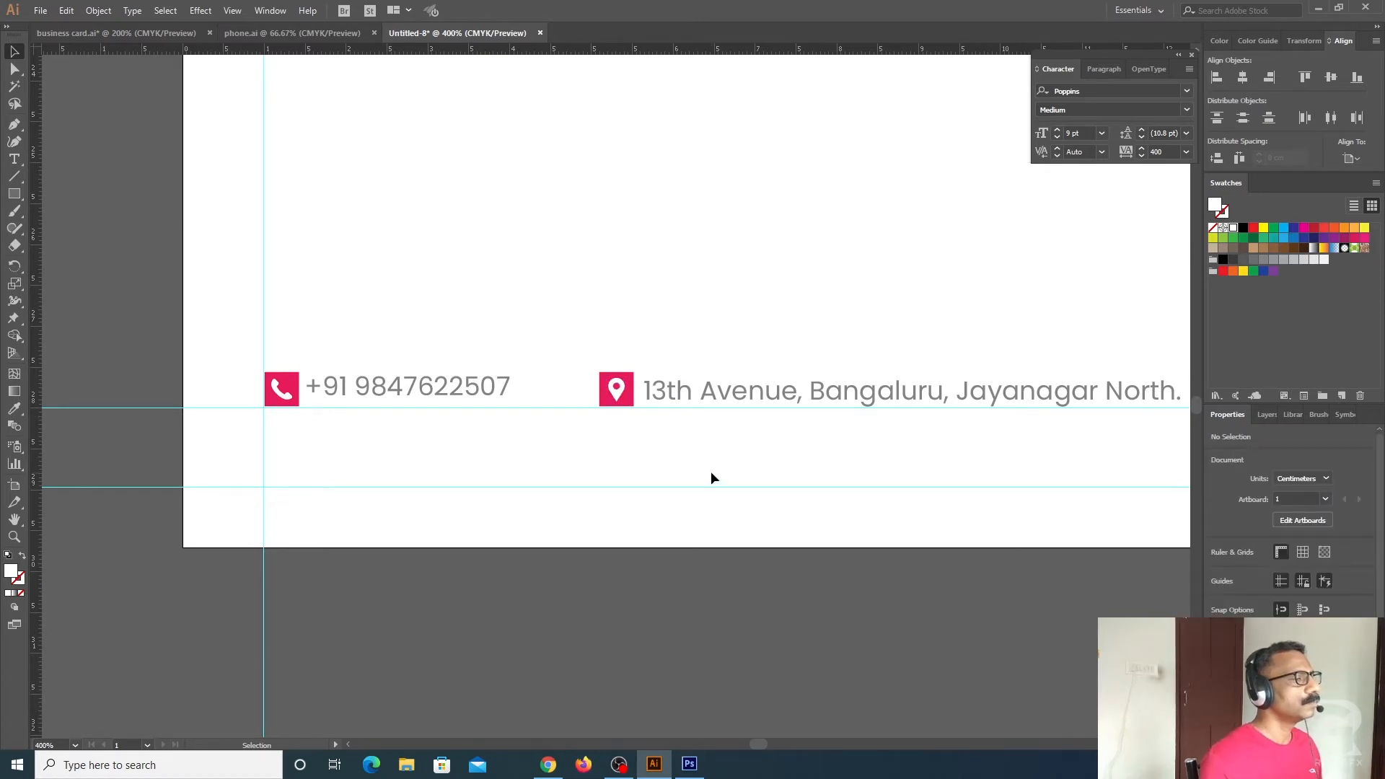
Move the address line together with its pin icon slightly left, closer to the phone number
key(a)
key(ctrl+minus)
key(ctrl+minus)
key(ctrl+minus)
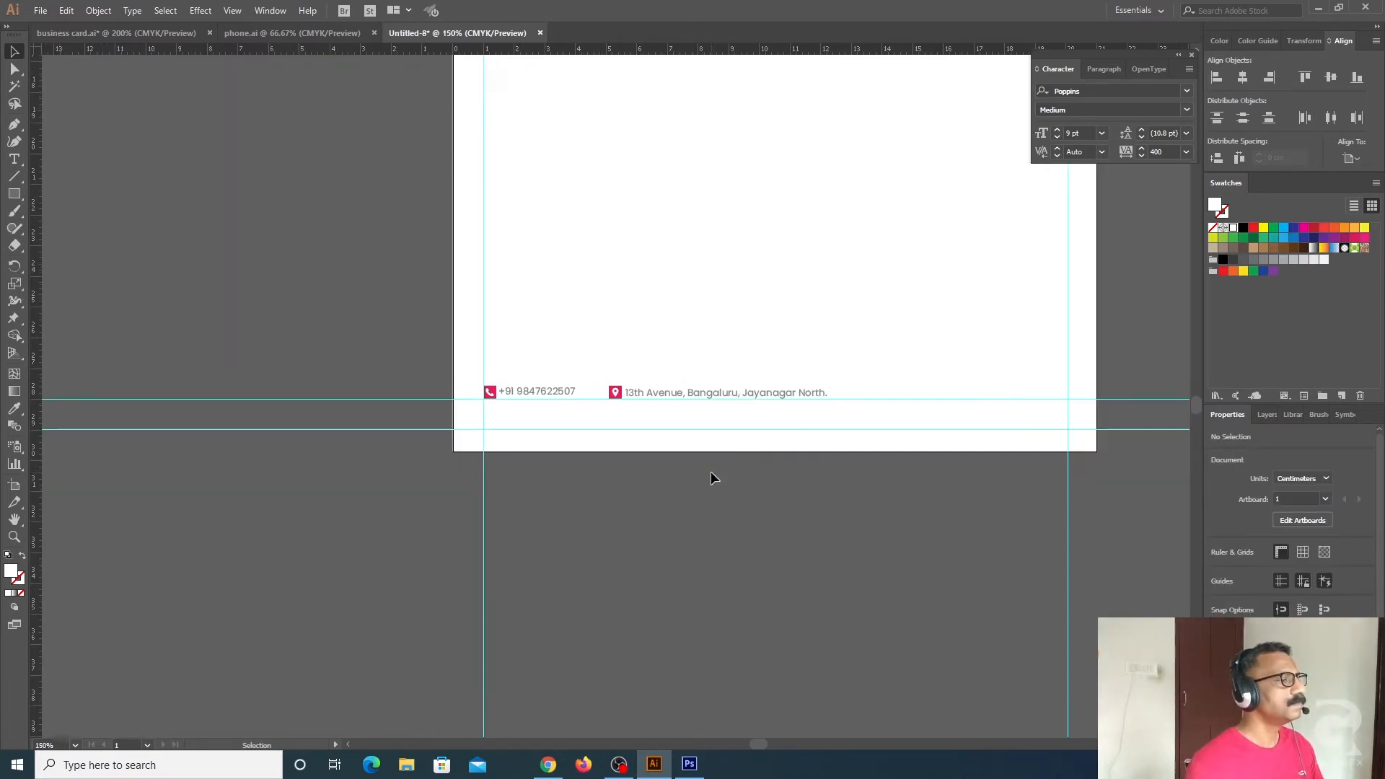
drag(895, 321, 597, 500)
drag(685, 434, 687, 418)
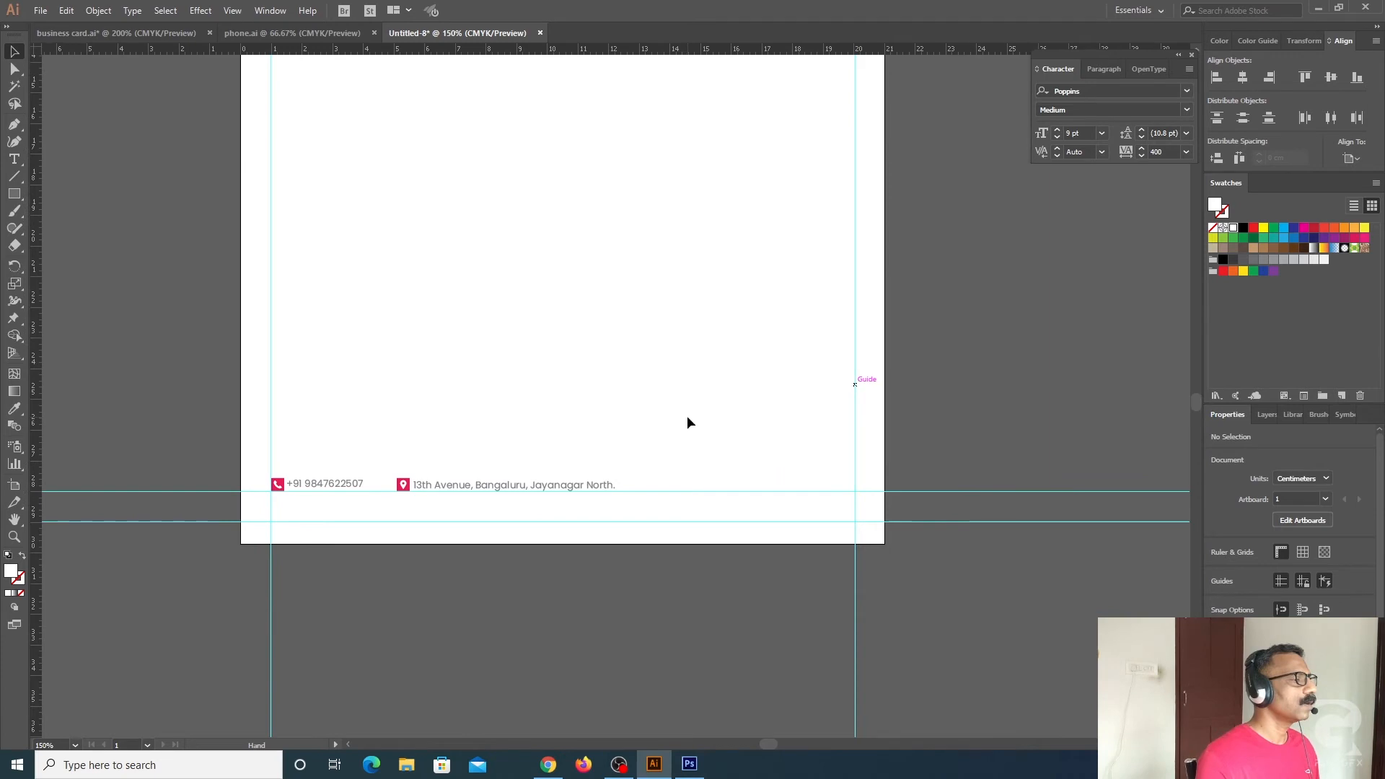
drag(388, 464, 459, 493)
key(Left)
key(Left)
key(Left)
key(Left)
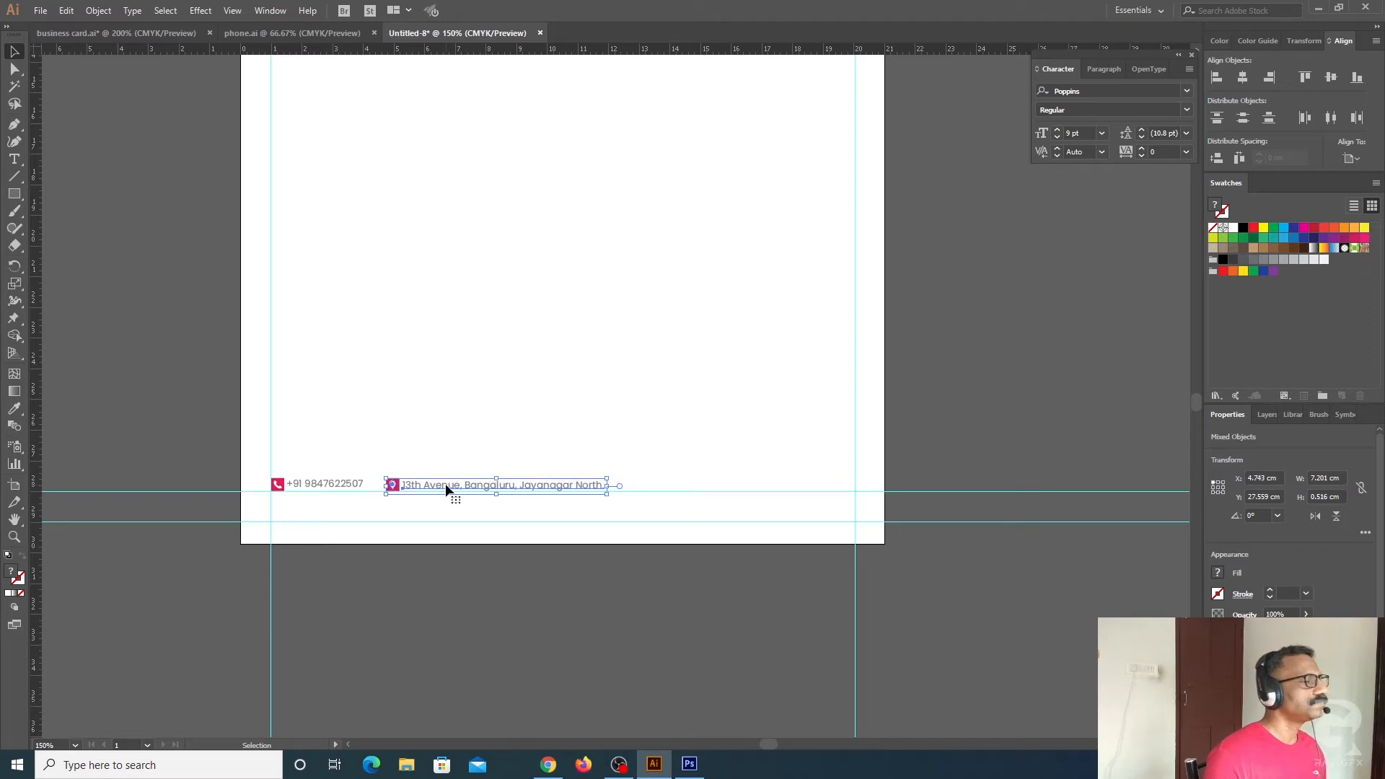
click(443, 574)
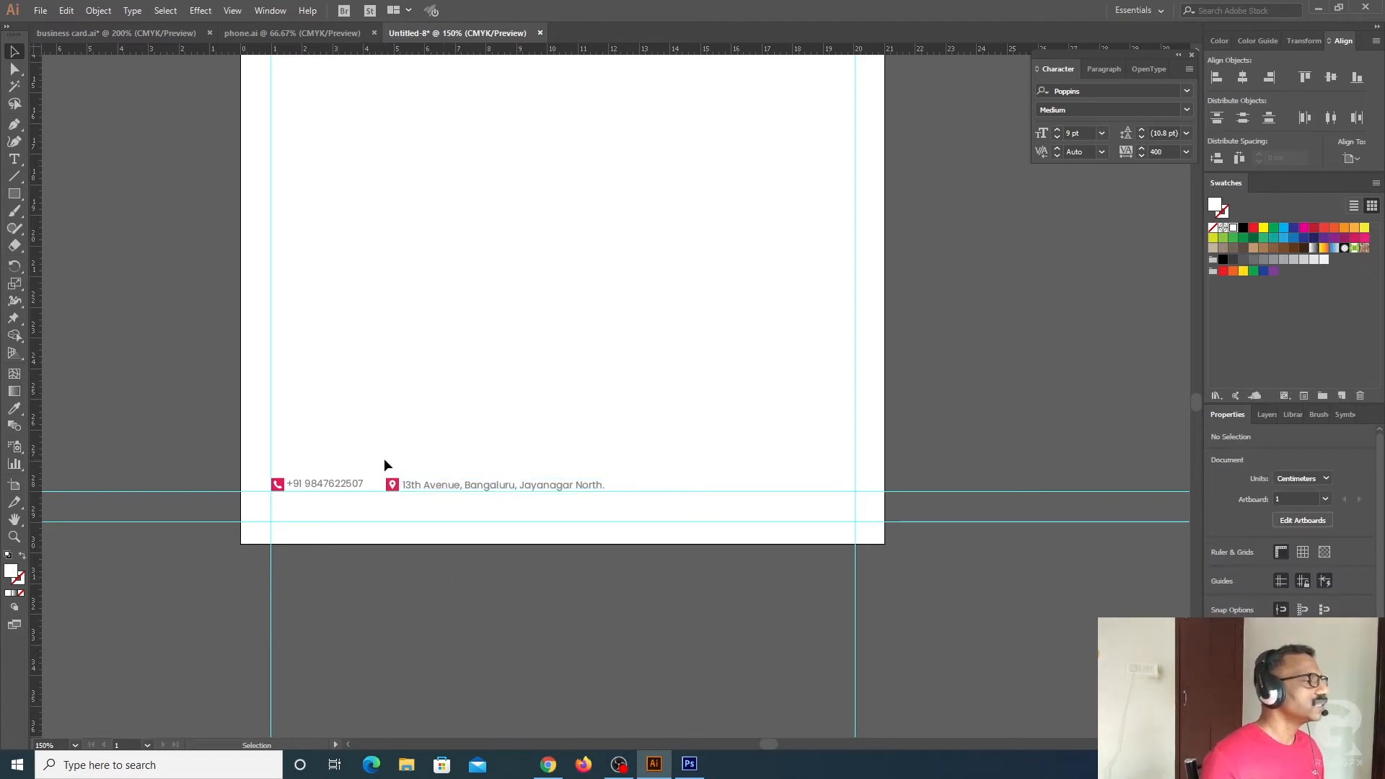
Duplicate the address line with its pin icon horizontally to the right, ending near the right margin guide
drag(409, 486, 422, 484)
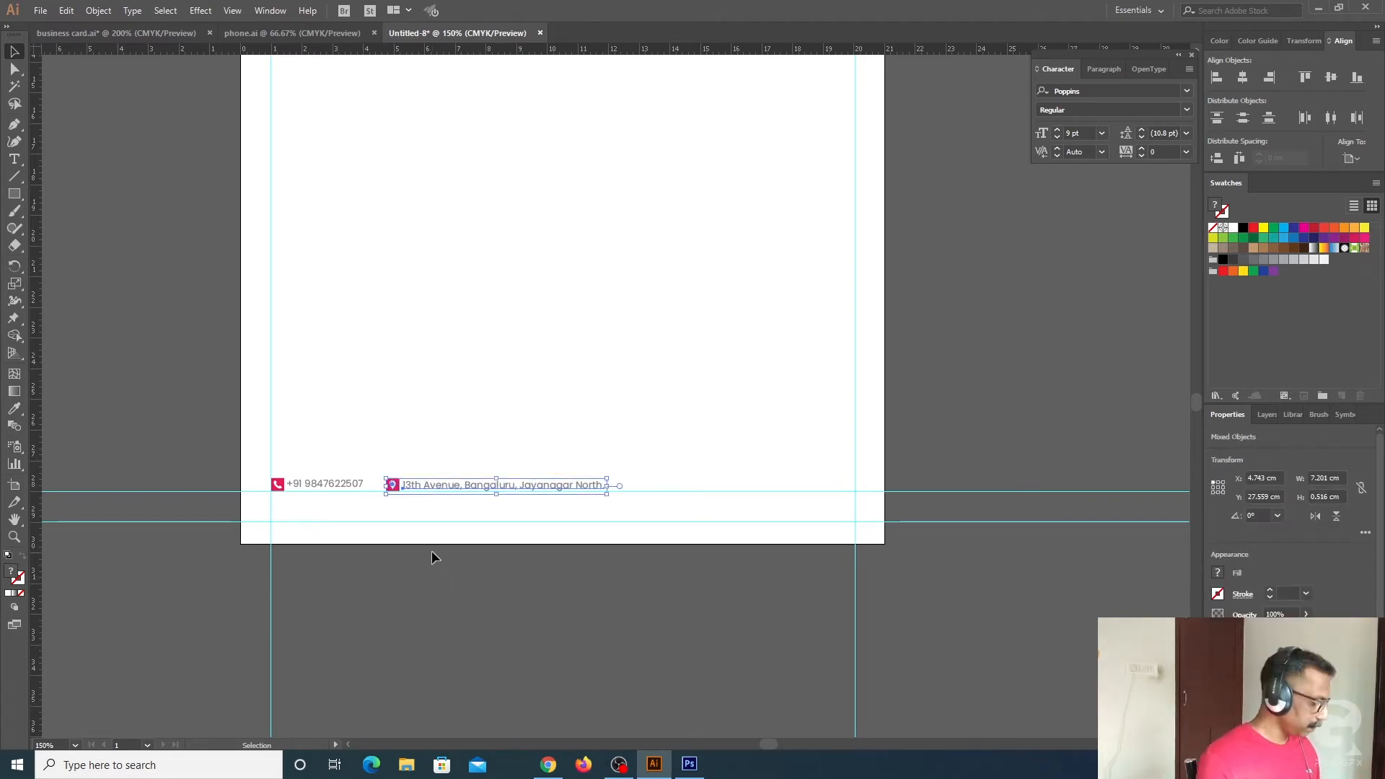
drag(472, 490, 714, 488)
click(661, 612)
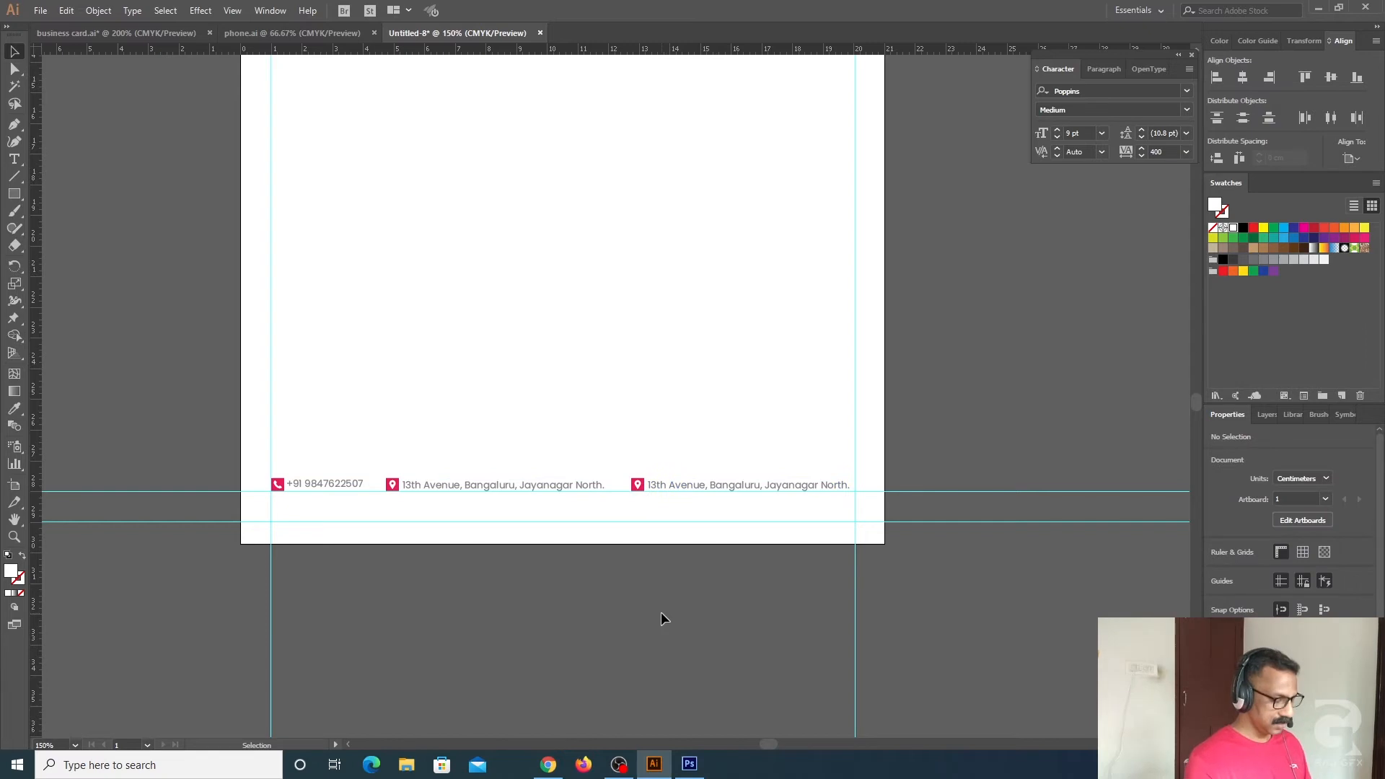
scroll(642, 577, up, 1)
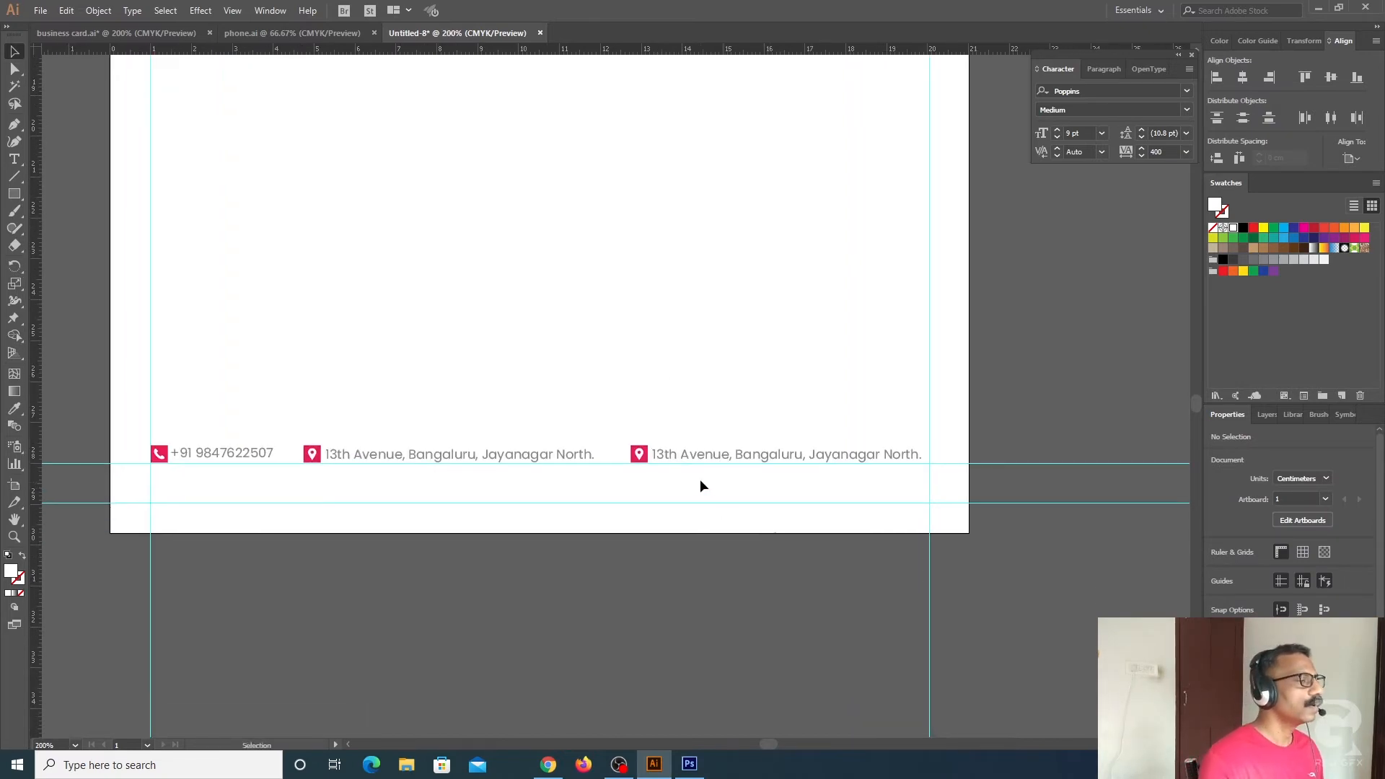
Copy the e-mail line from business card.ai into the letterhead and set its font size to 9 pt
click(180, 33)
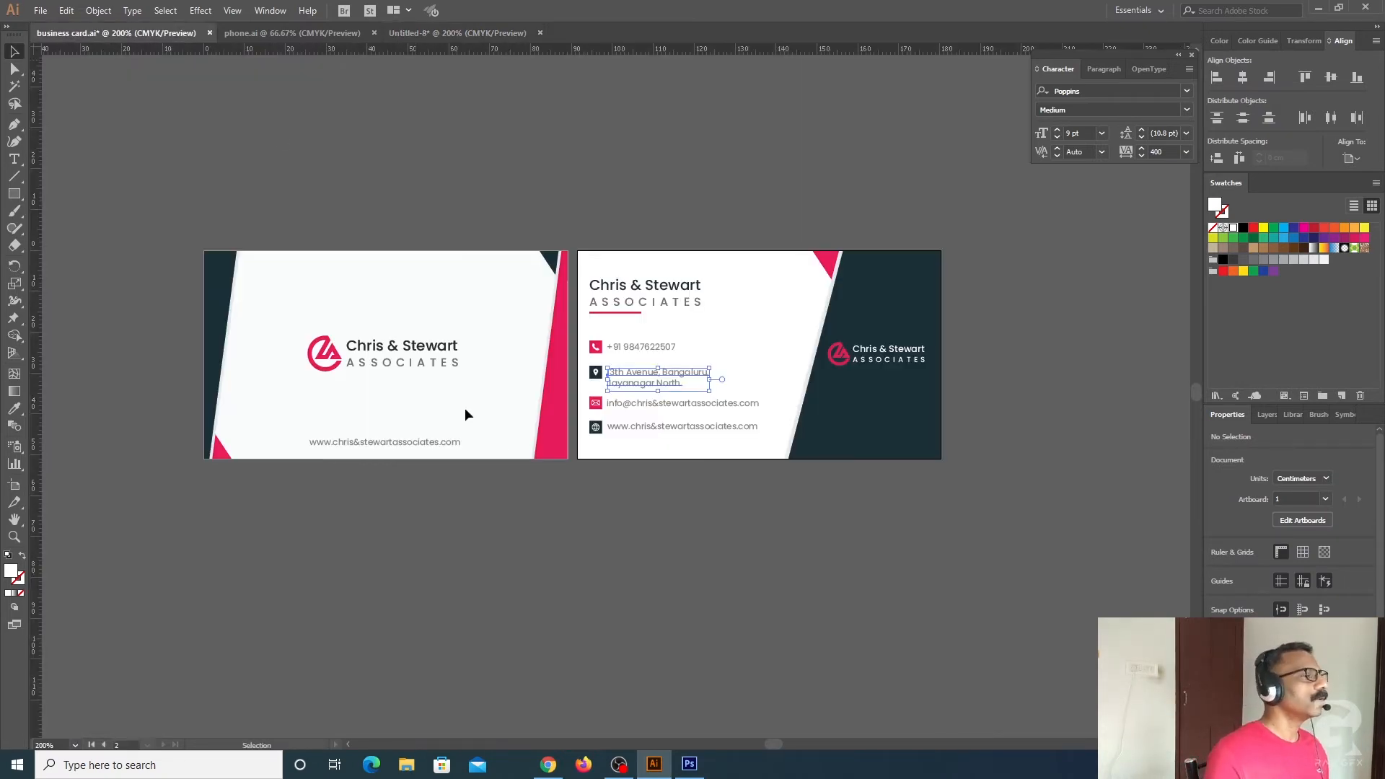
click(657, 404)
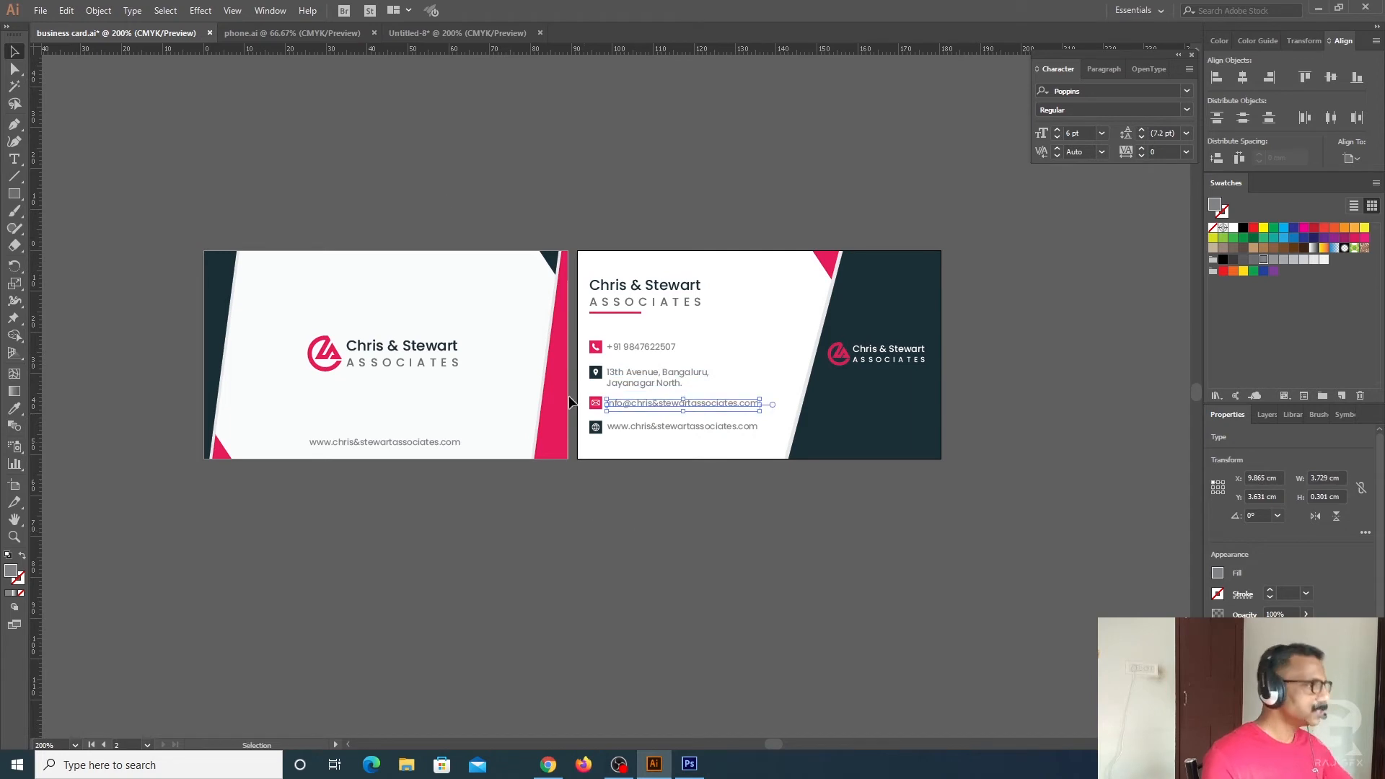
click(446, 33)
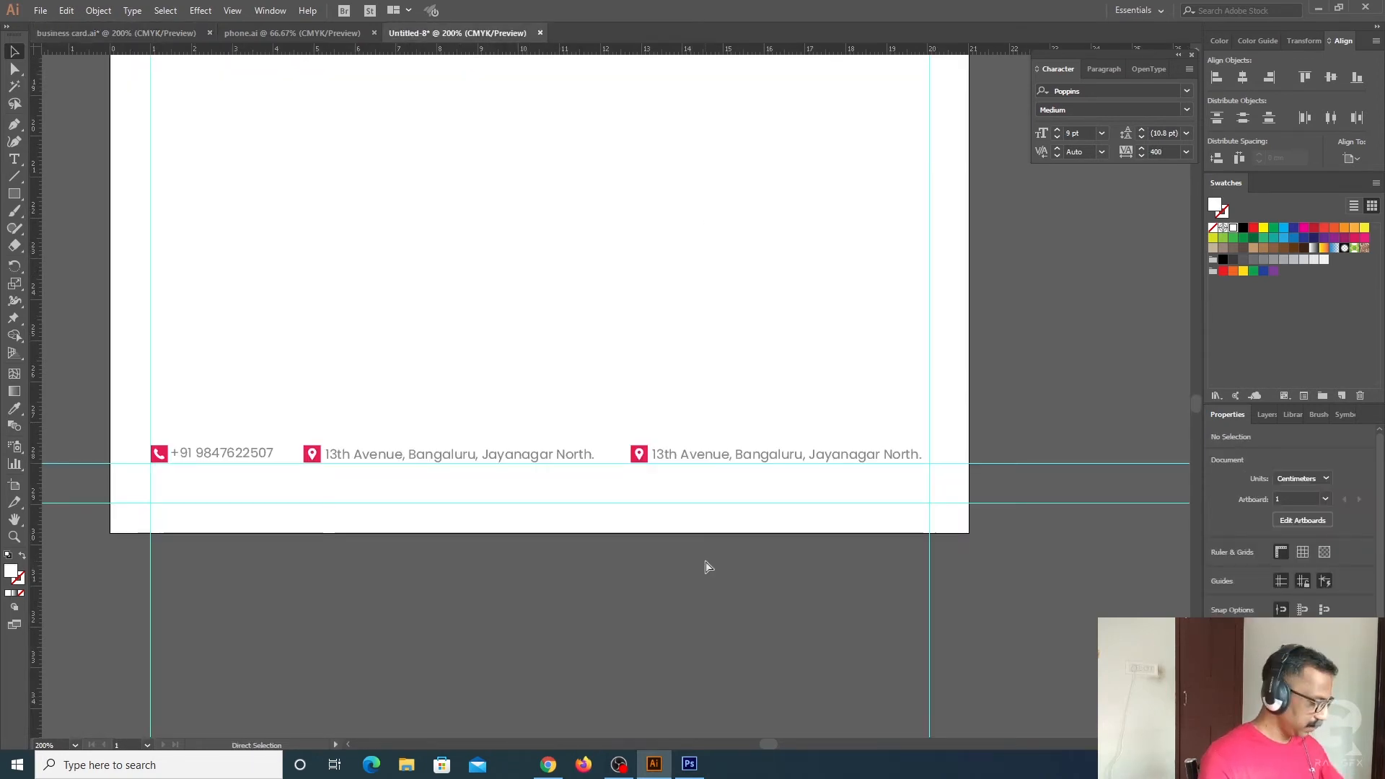
key(ctrl+v)
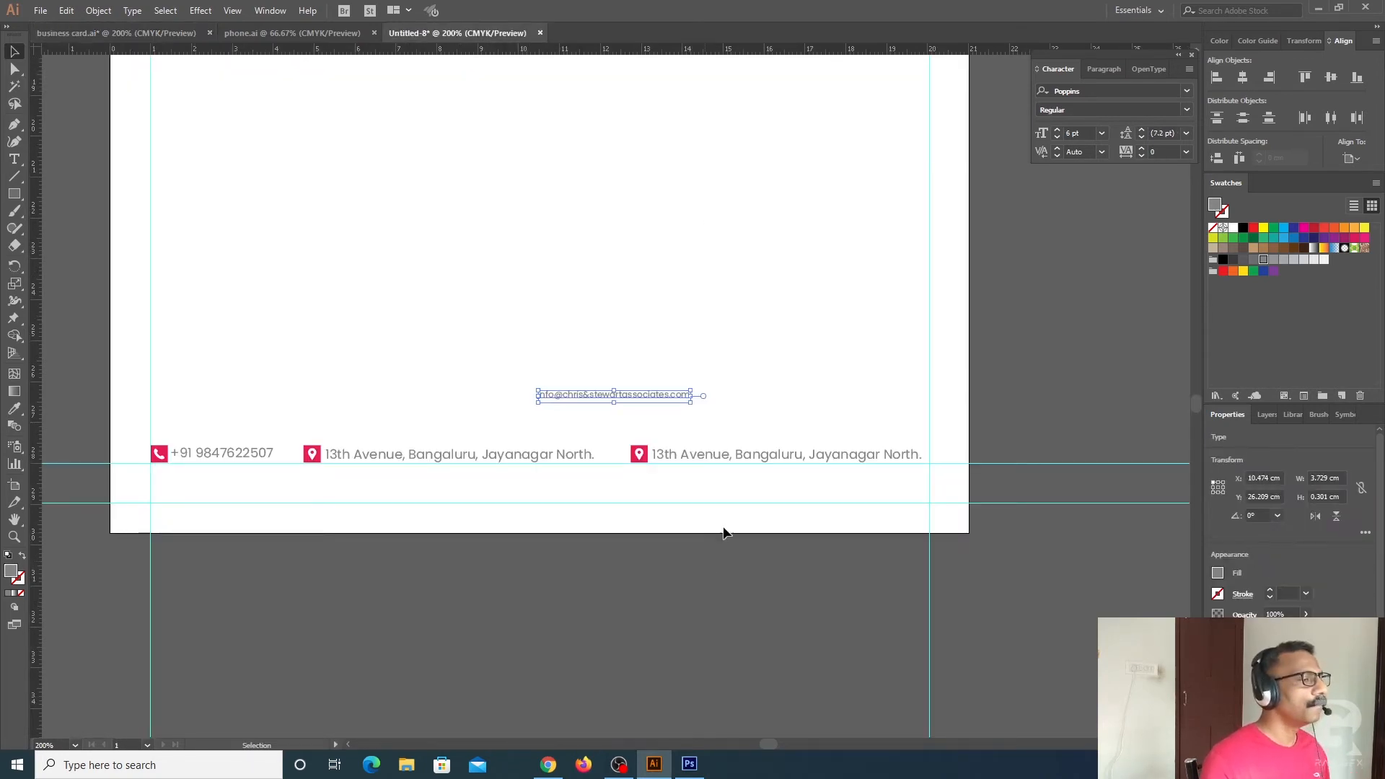
click(1101, 133)
click(1120, 215)
click(786, 536)
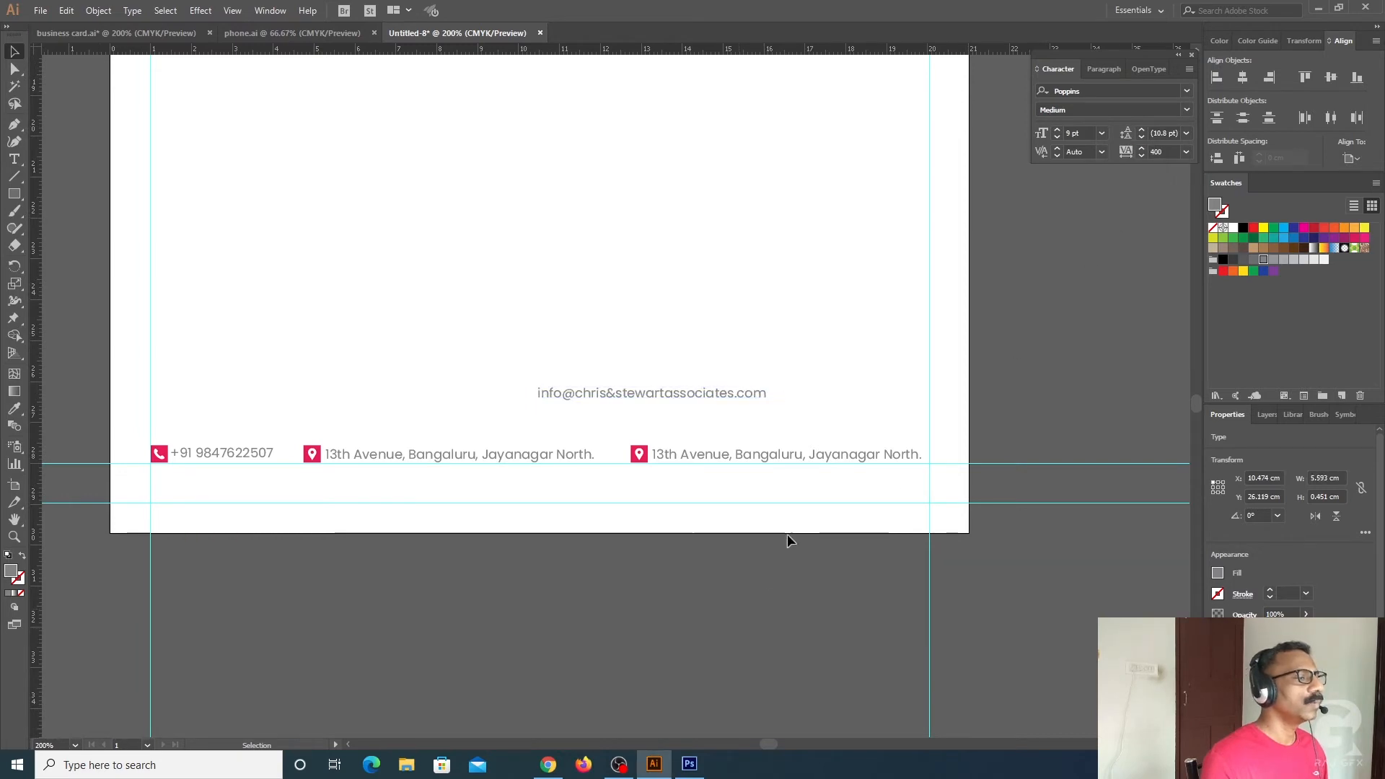
Delete the duplicated address text and place the e-mail line beside the third footer icon
click(790, 456)
key(Delete)
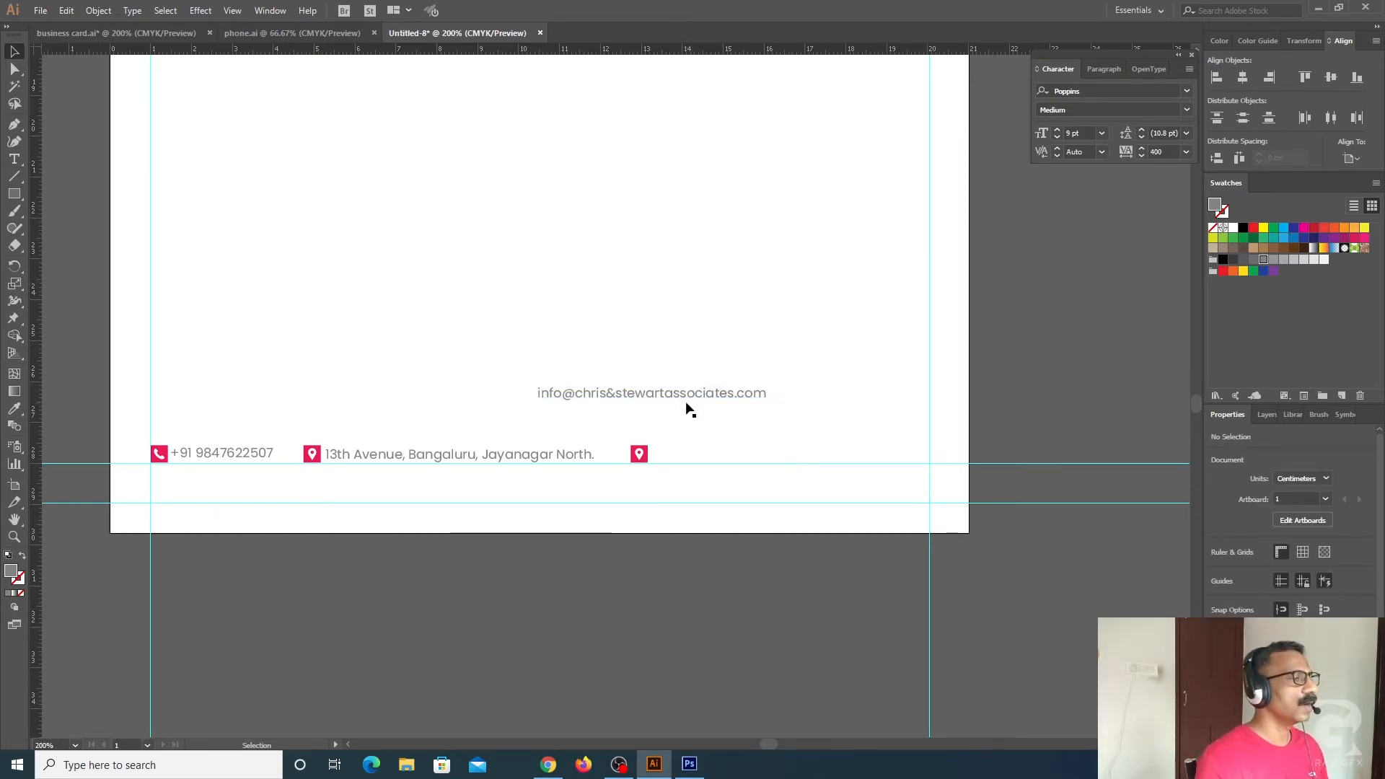
drag(693, 396, 801, 451)
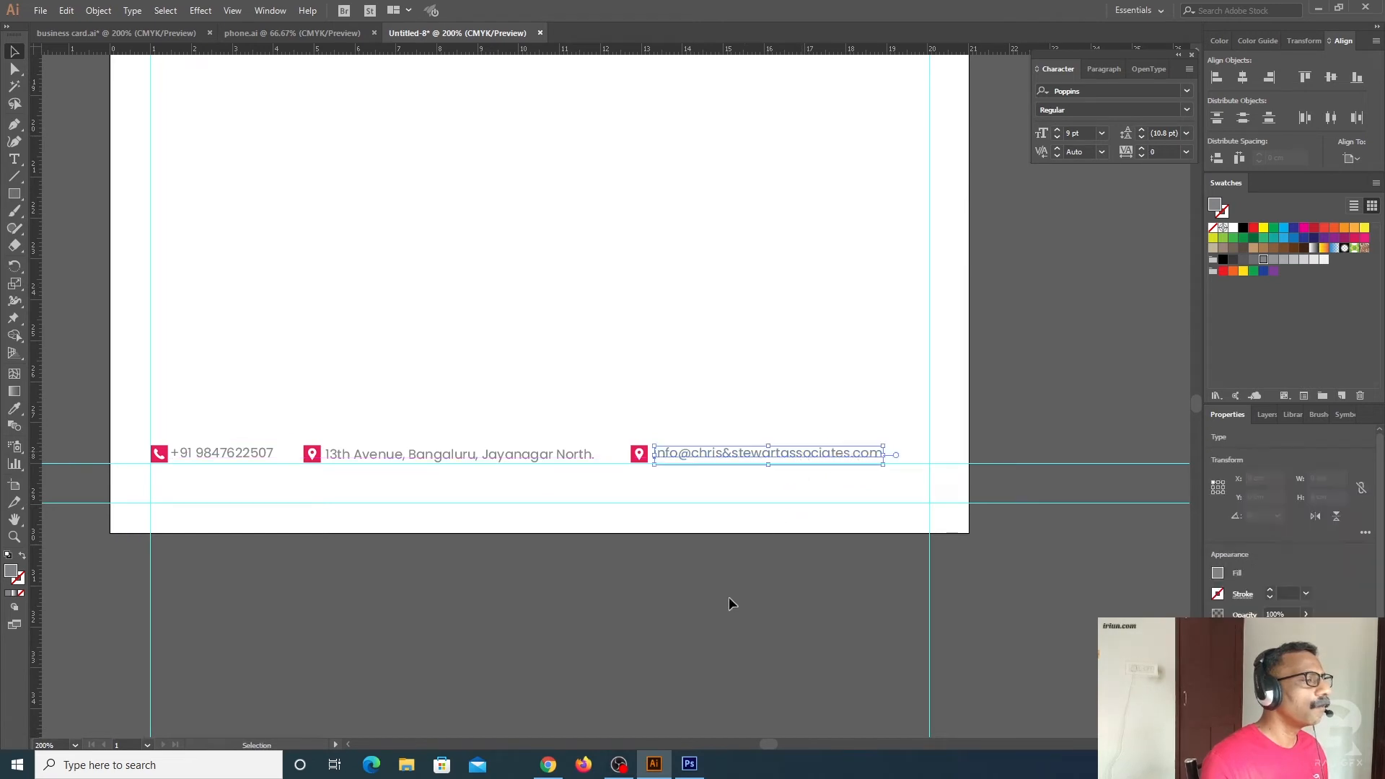
click(682, 641)
drag(534, 401, 566, 390)
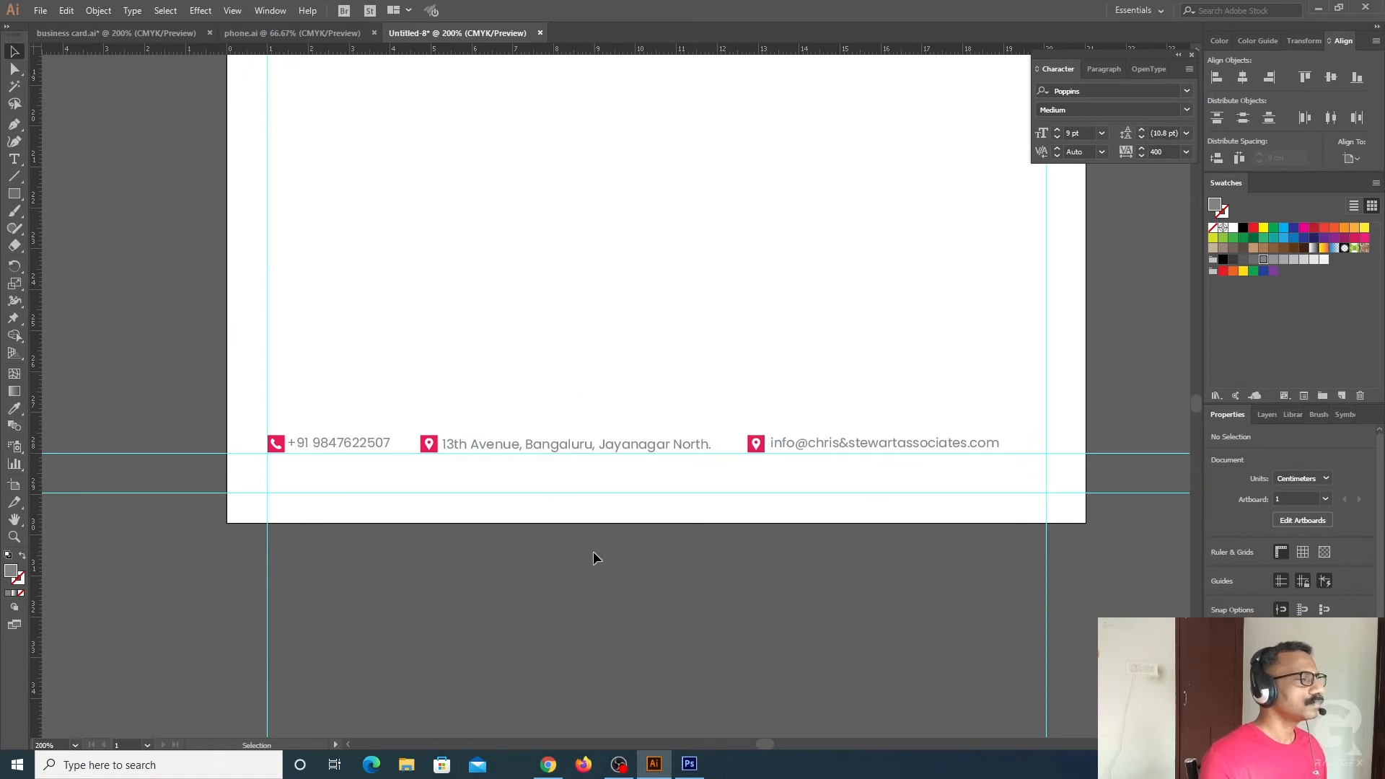
Move the e-mail line and its icon right until the text ends at the right margin guide
drag(732, 423, 790, 446)
key(shift+Right)
key(shift+Right)
key(shift+Right)
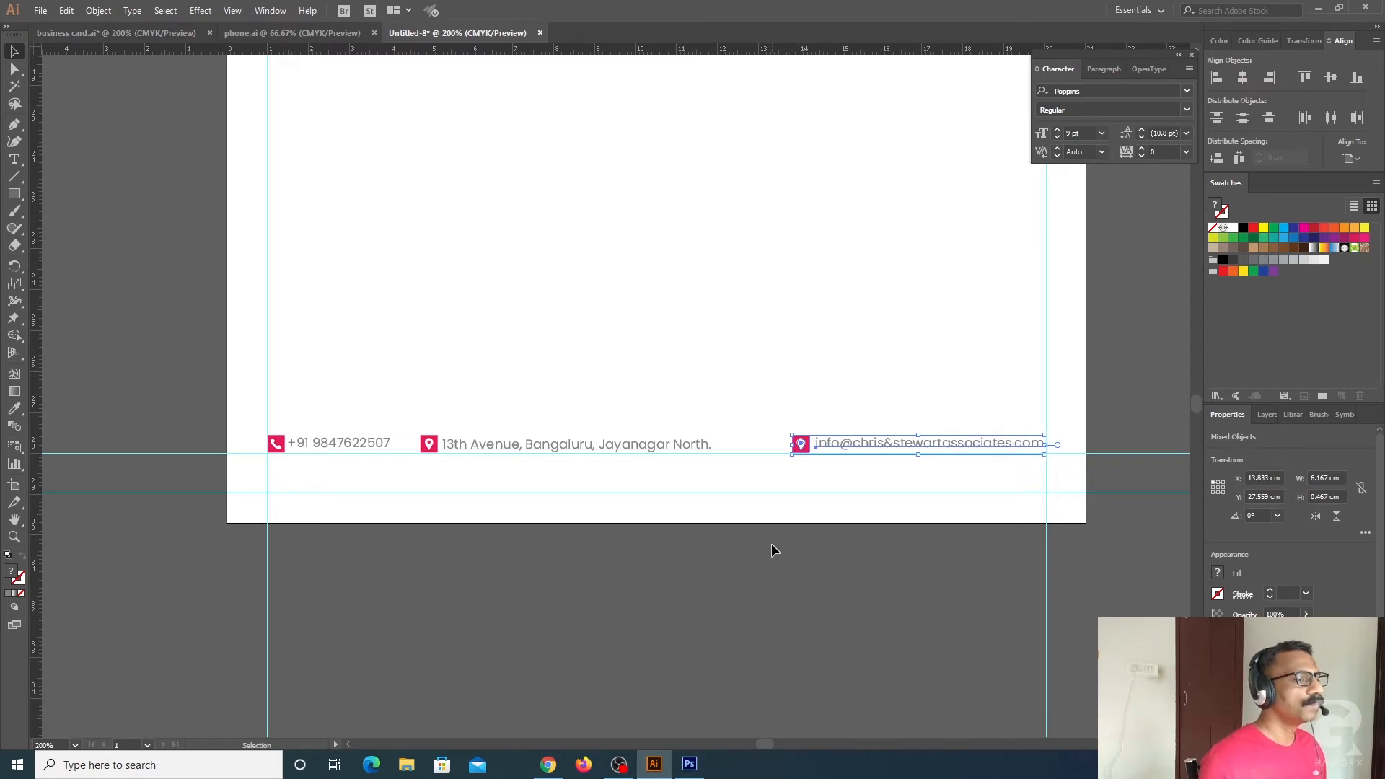
click(729, 620)
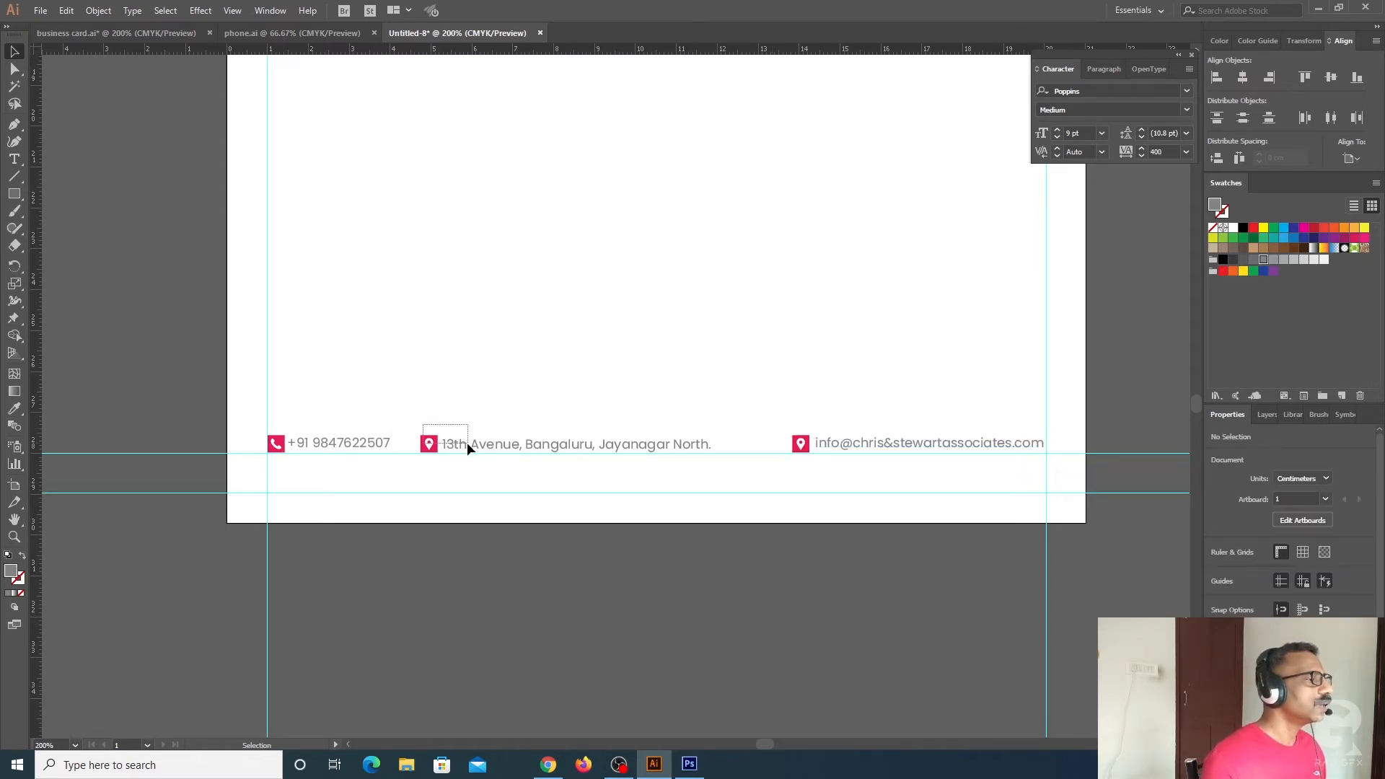
Move the address line and its pin icon right to balance the gaps between the three footer items
drag(468, 448, 469, 449)
key(shift+Right)
key(Right)
key(Right)
key(Right)
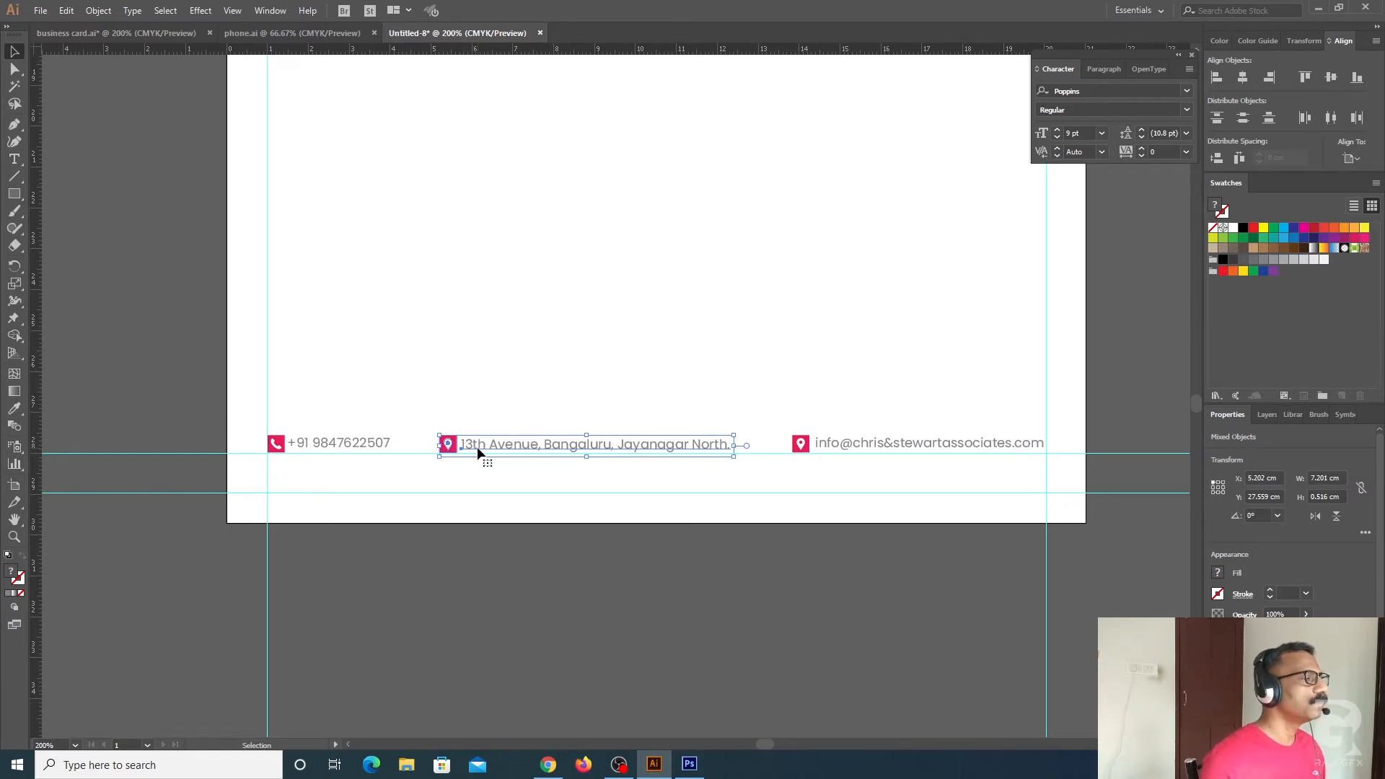
click(516, 573)
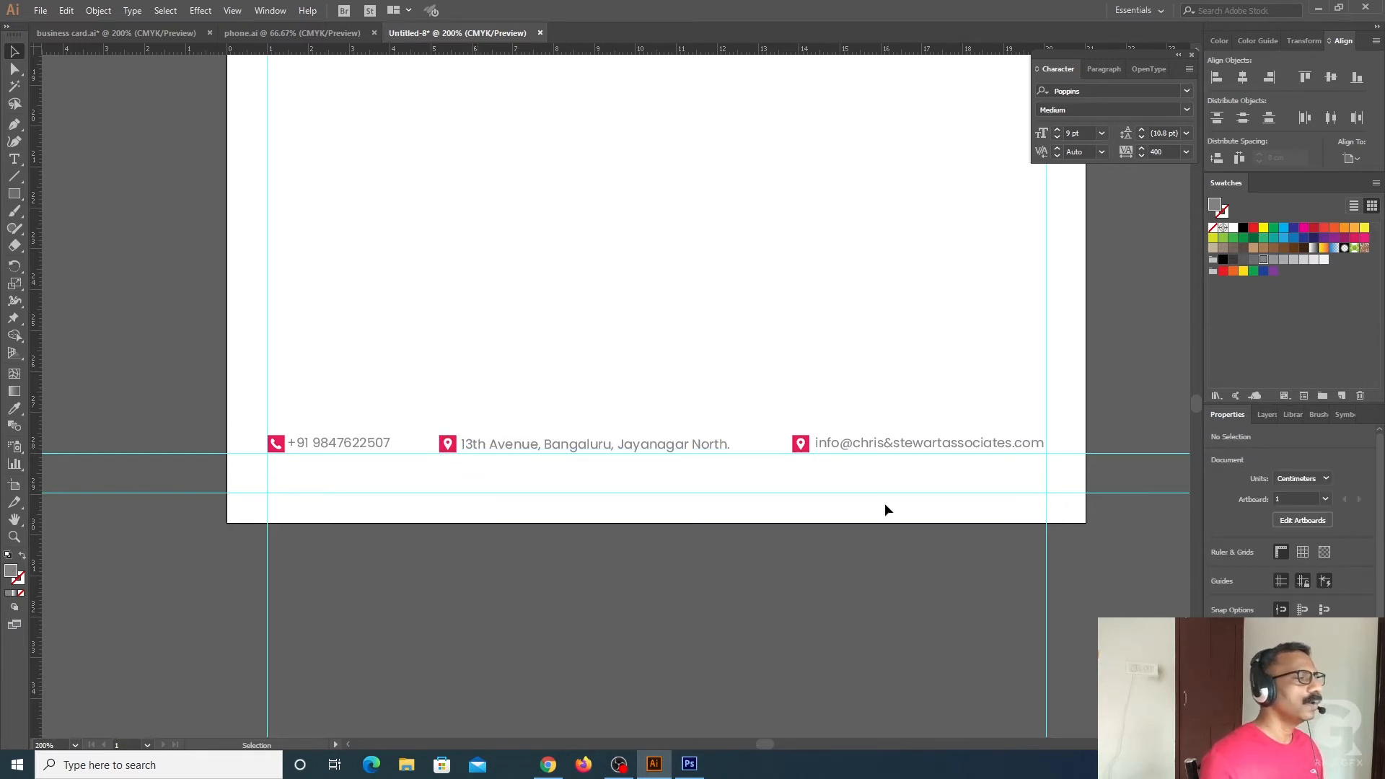
Delete the pin from the third footer icon and paste in the envelope from phone.ai
click(802, 450)
key(Delete)
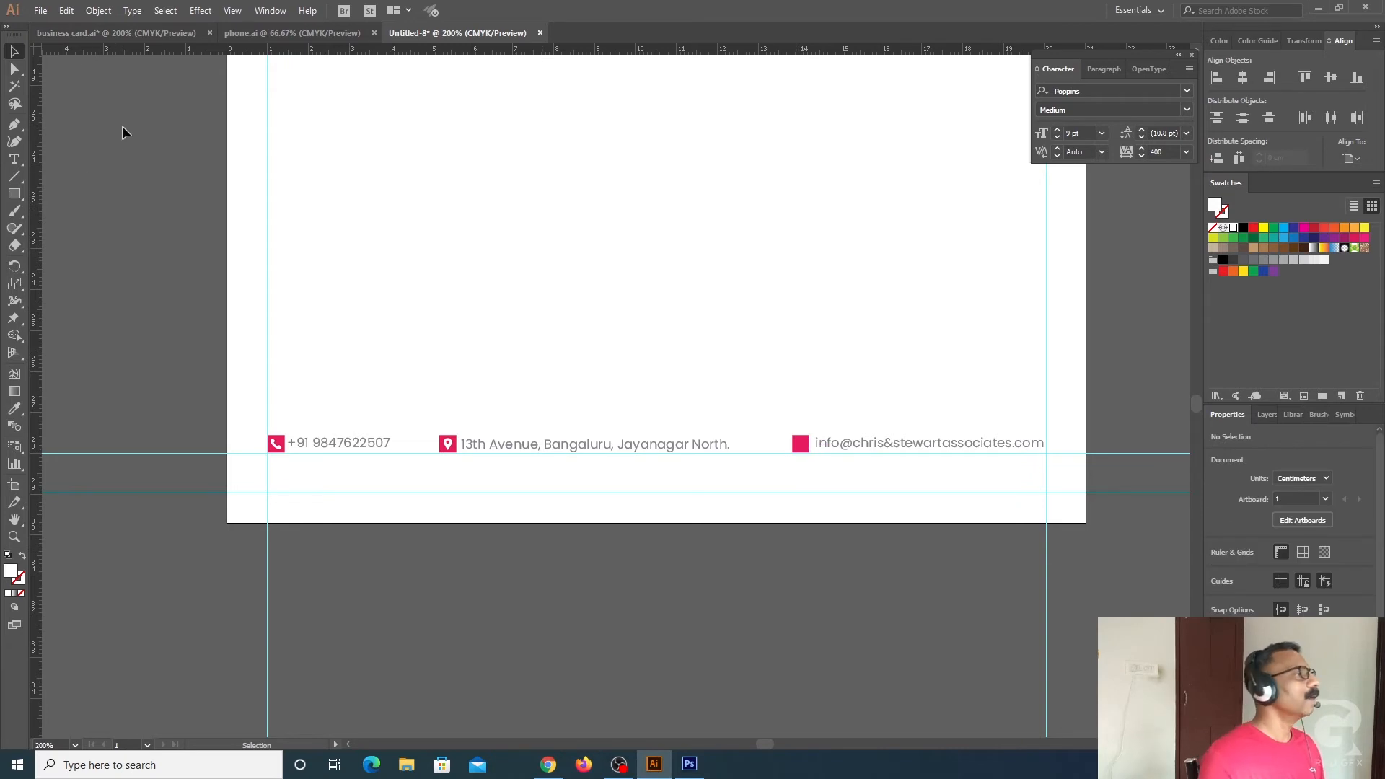
click(256, 34)
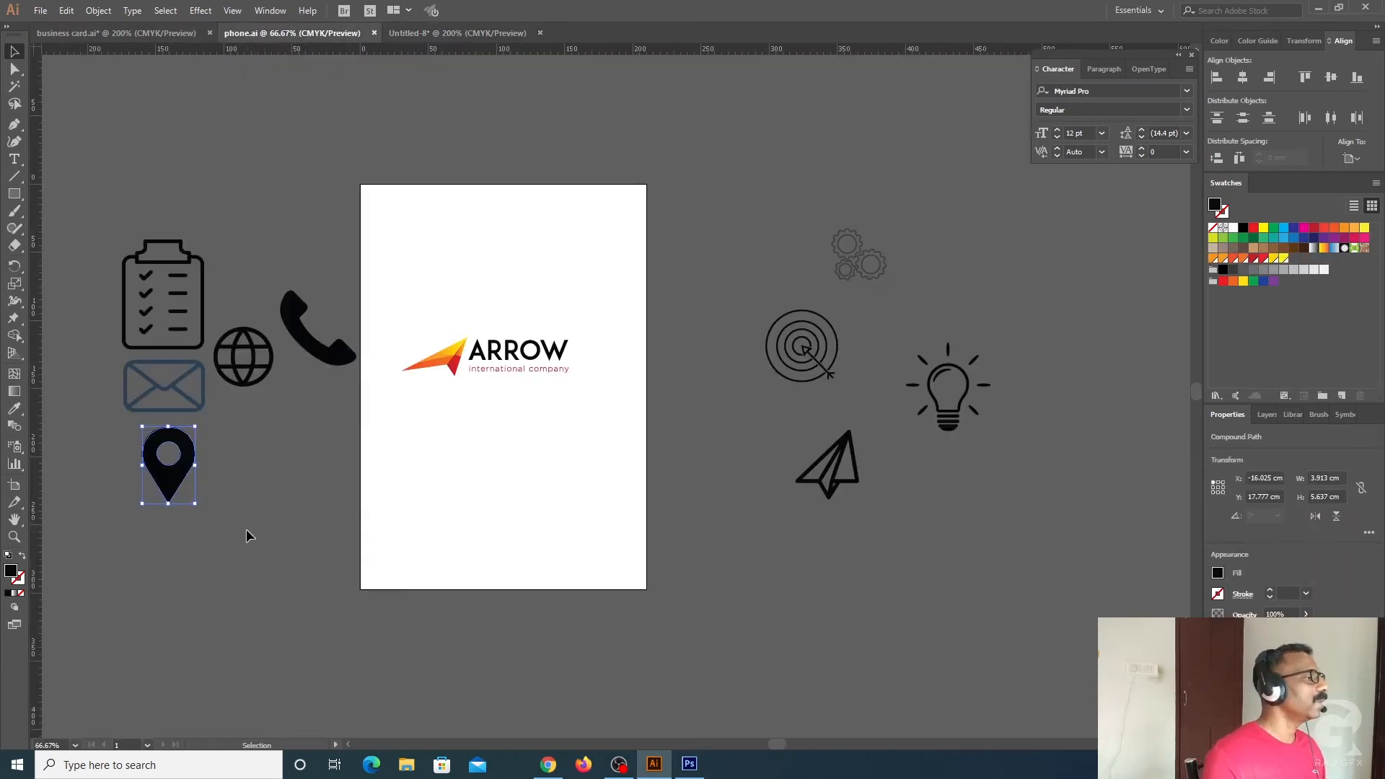
click(149, 405)
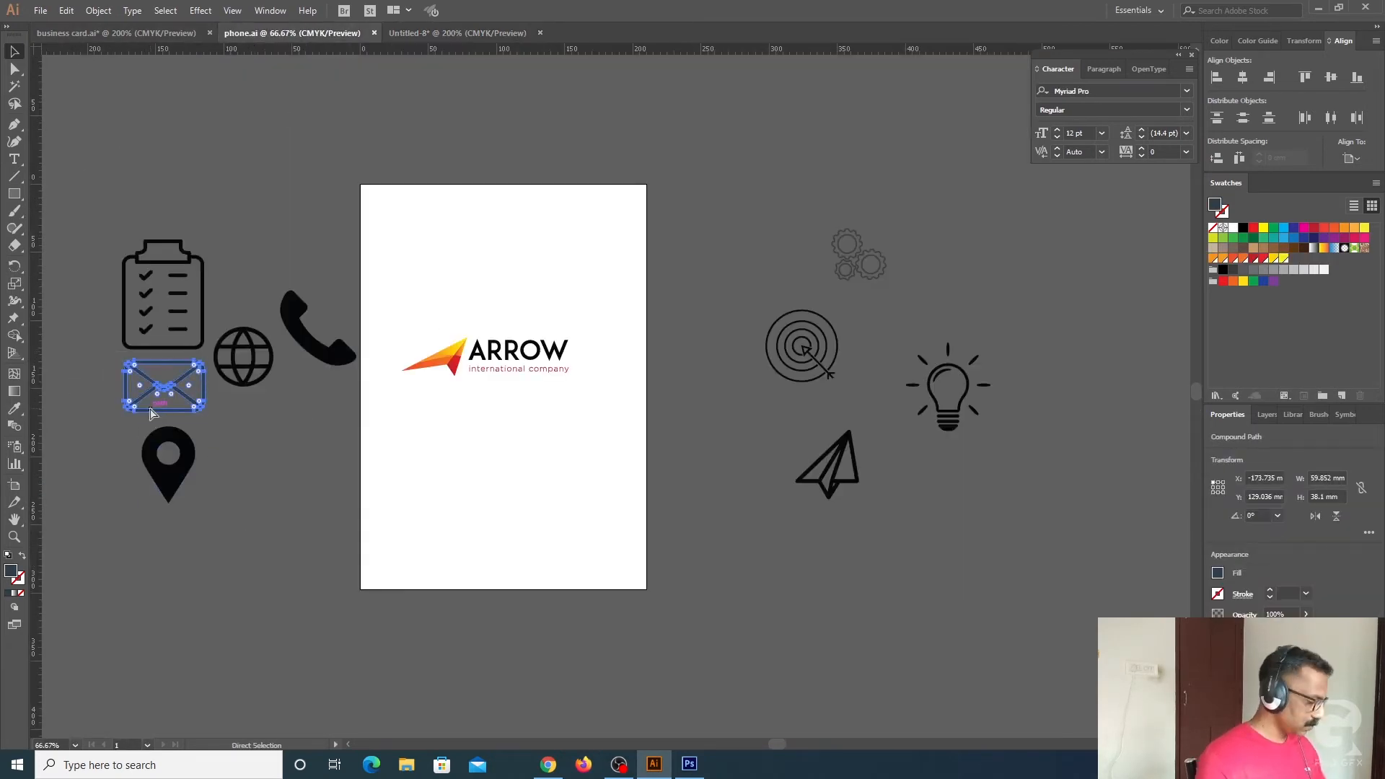
click(492, 41)
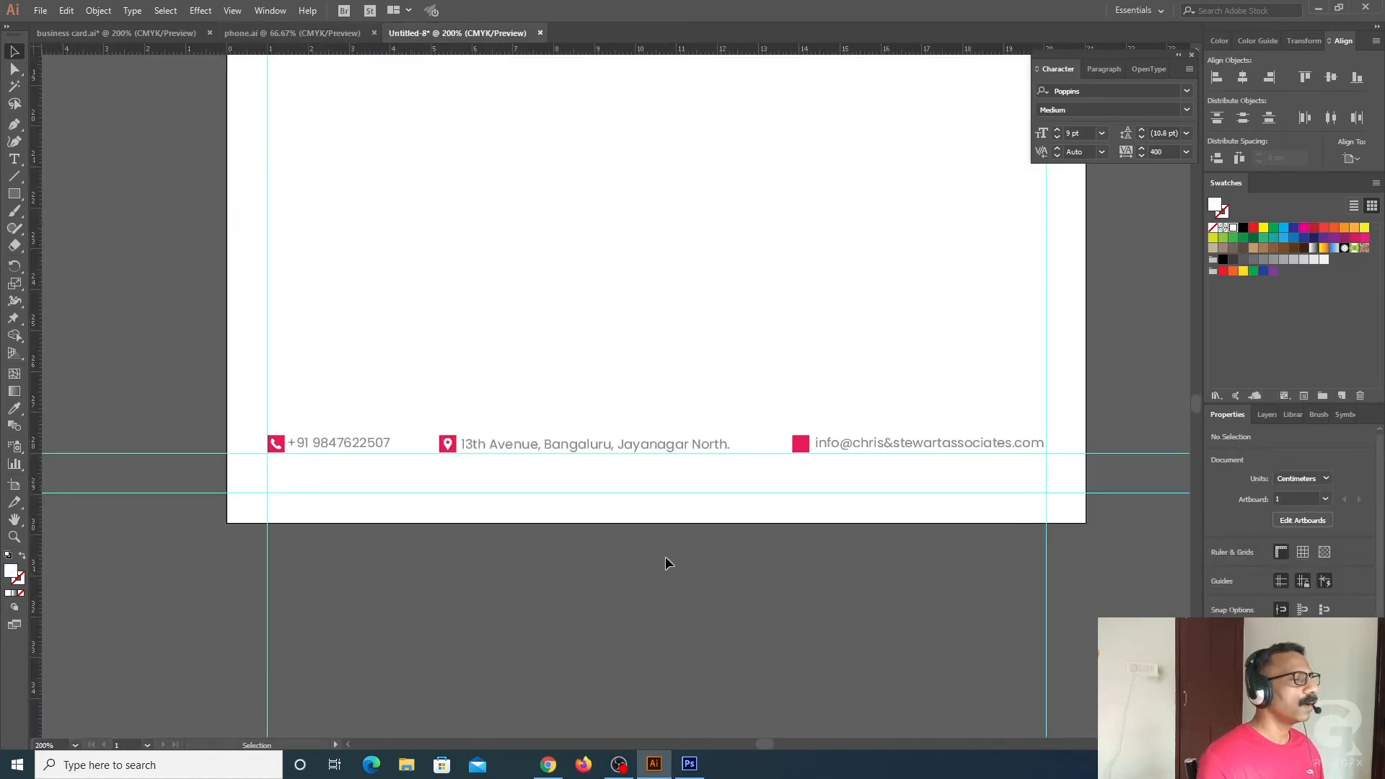
key(ctrl+v)
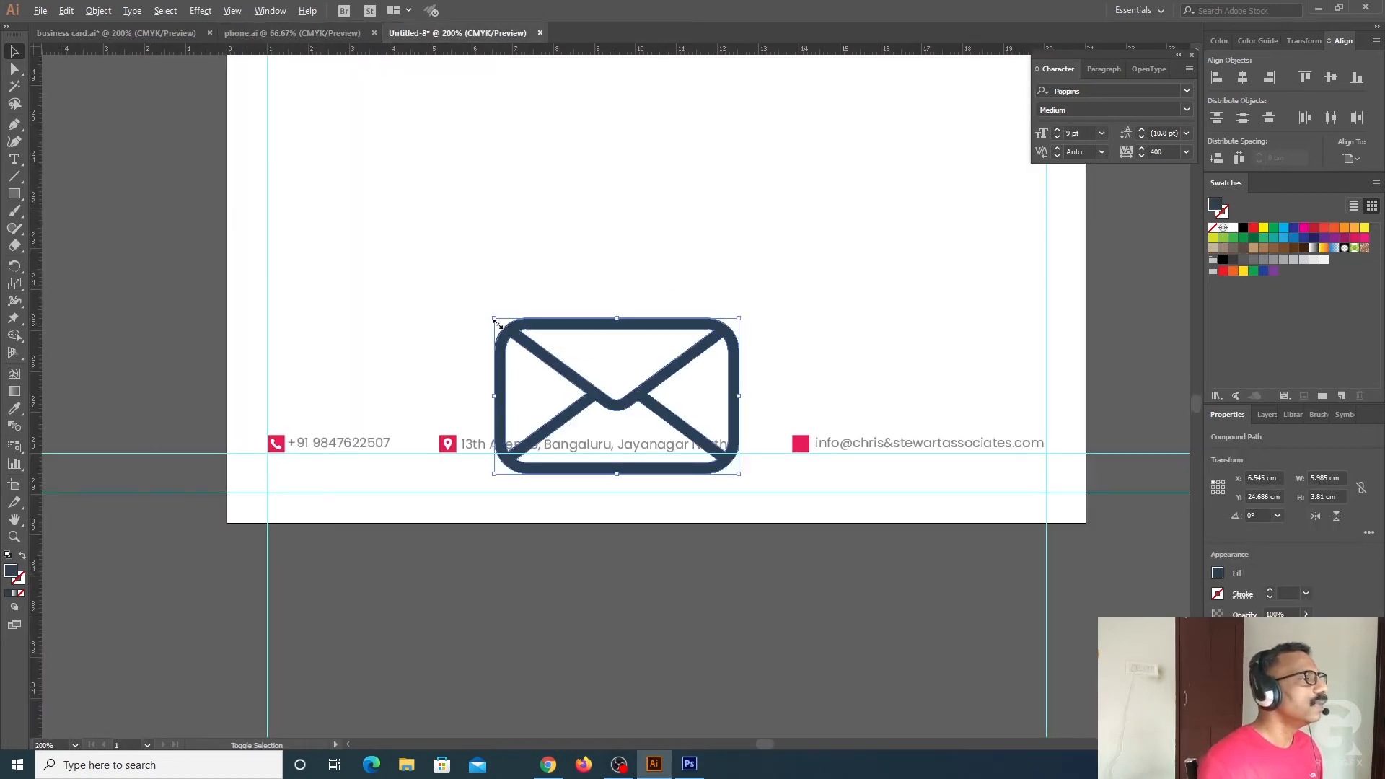
Scale the envelope to about 0.24 by 0.16 cm with a white fill and centre it on the e-mail's pink square
drag(495, 320, 799, 445)
click(1232, 228)
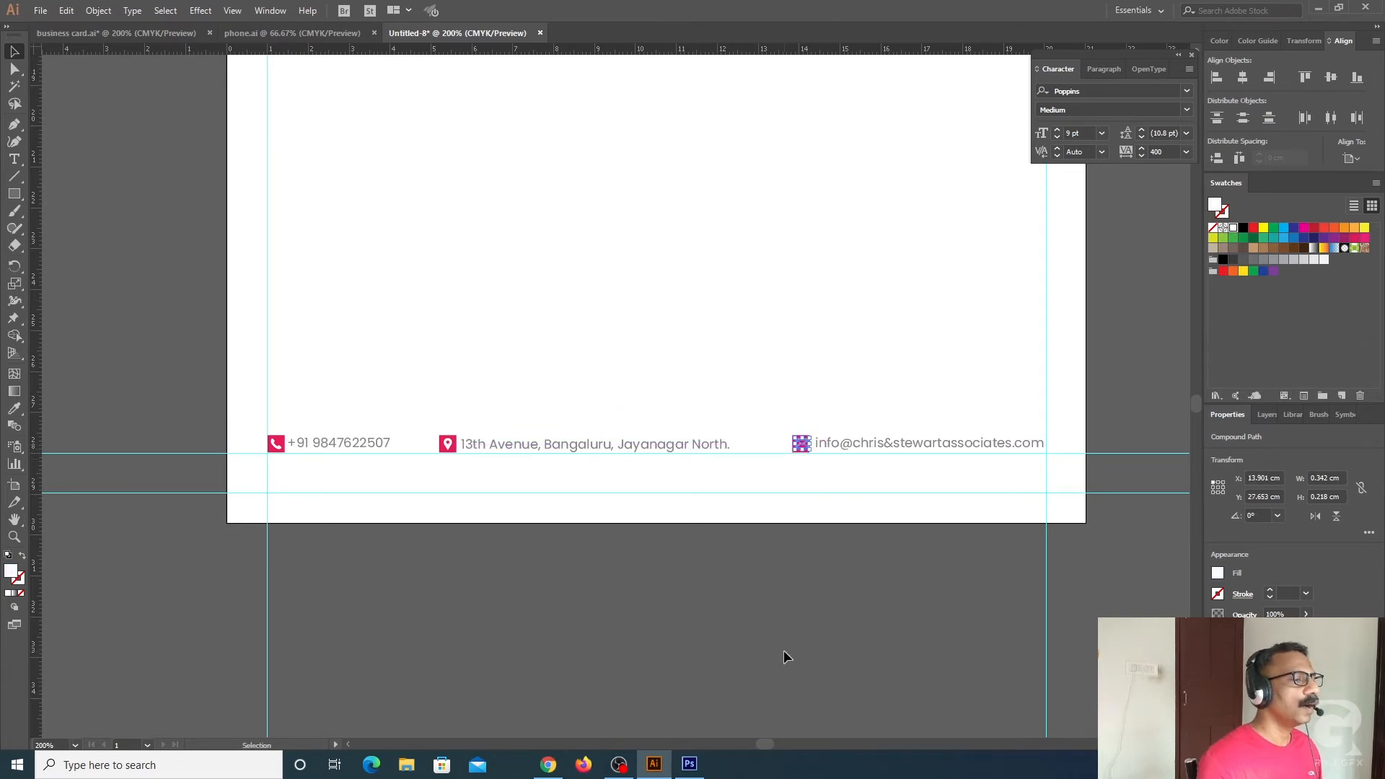
key(a)
key(ctrl+equal)
key(ctrl+equal)
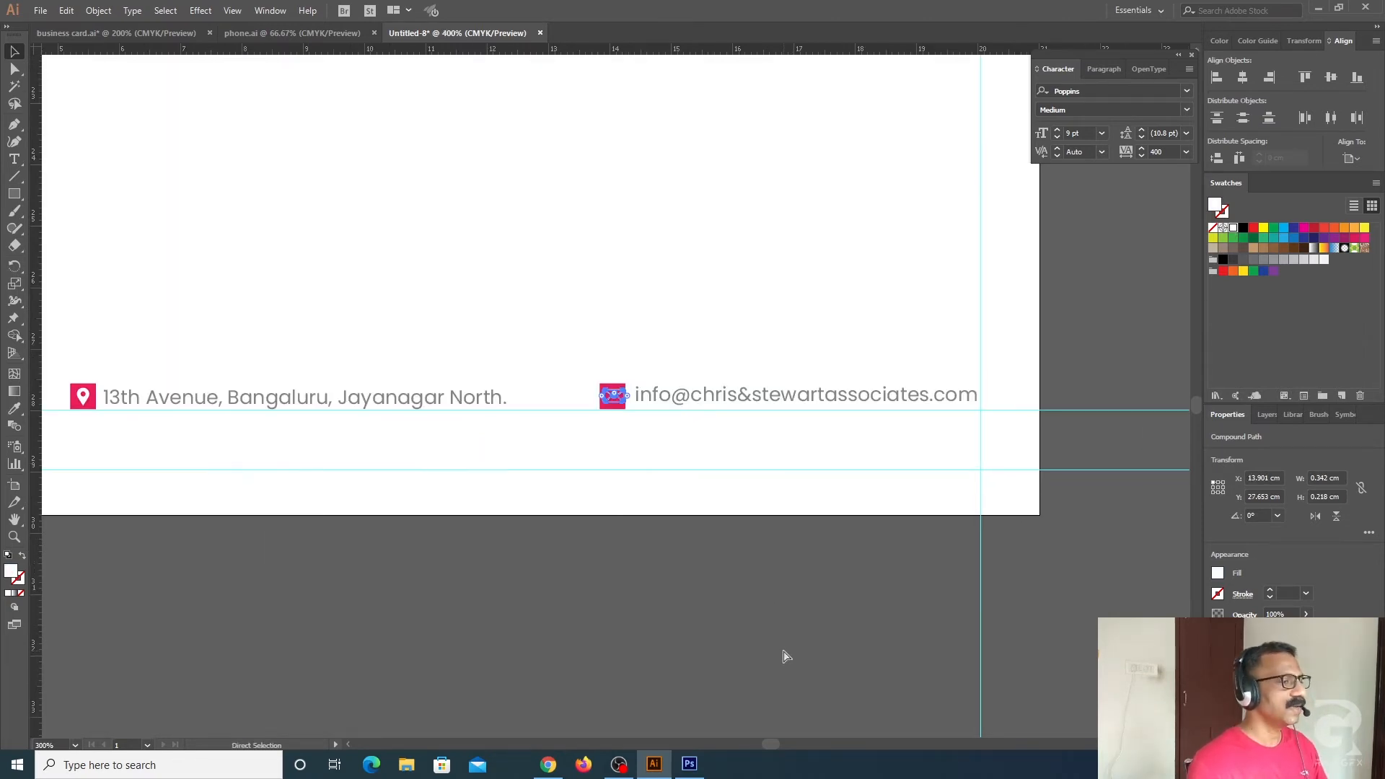
drag(632, 406, 625, 405)
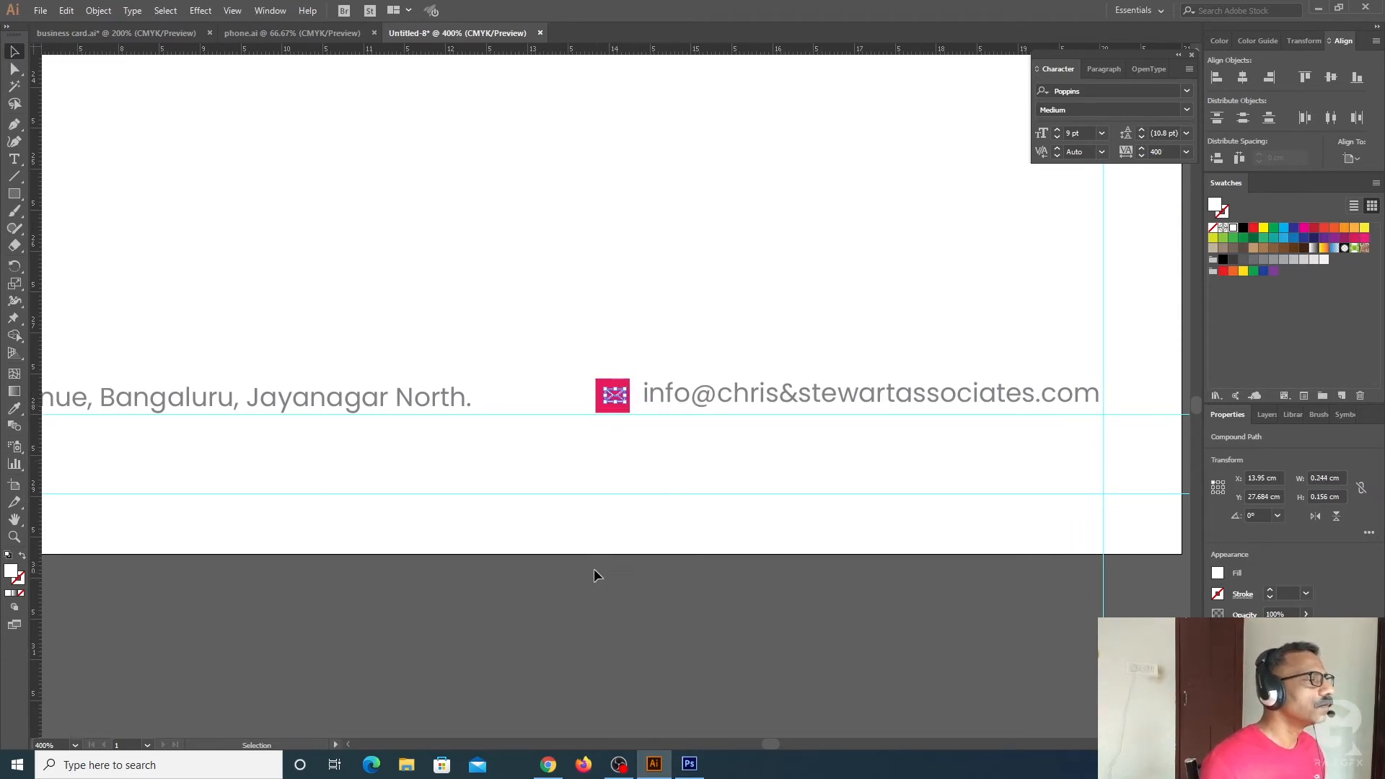
key(Left)
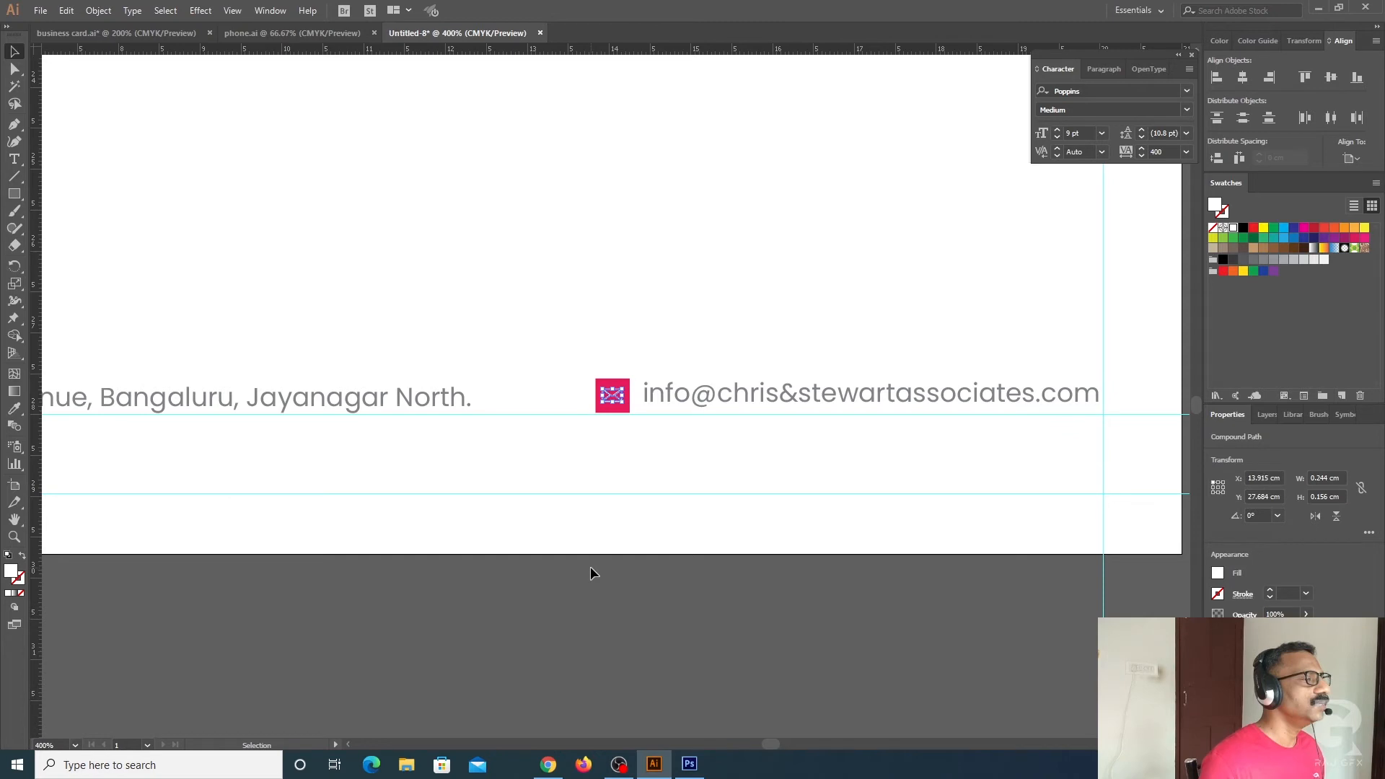
click(652, 607)
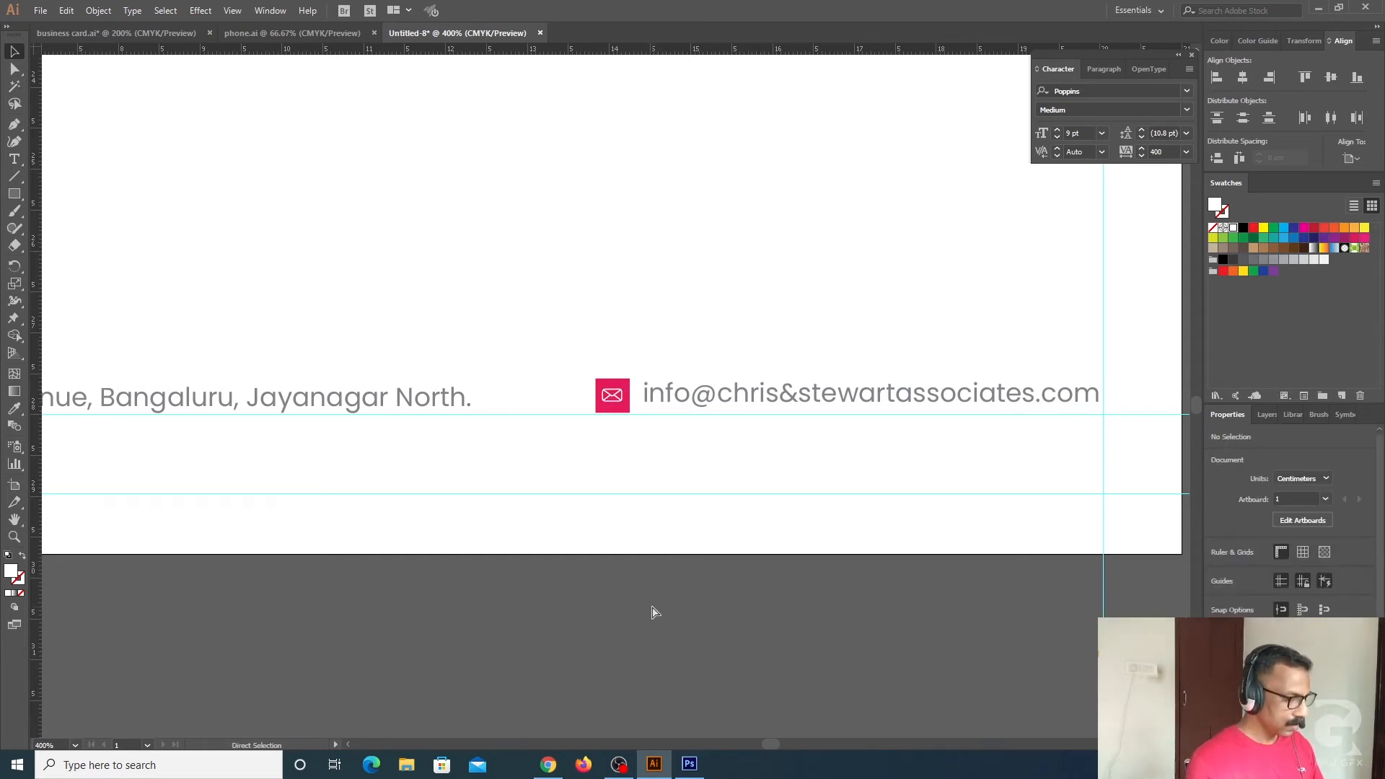
Review the whole letterhead page from the header to the footer contact details
key(ctrl+minus)
key(ctrl+minus)
key(ctrl+minus)
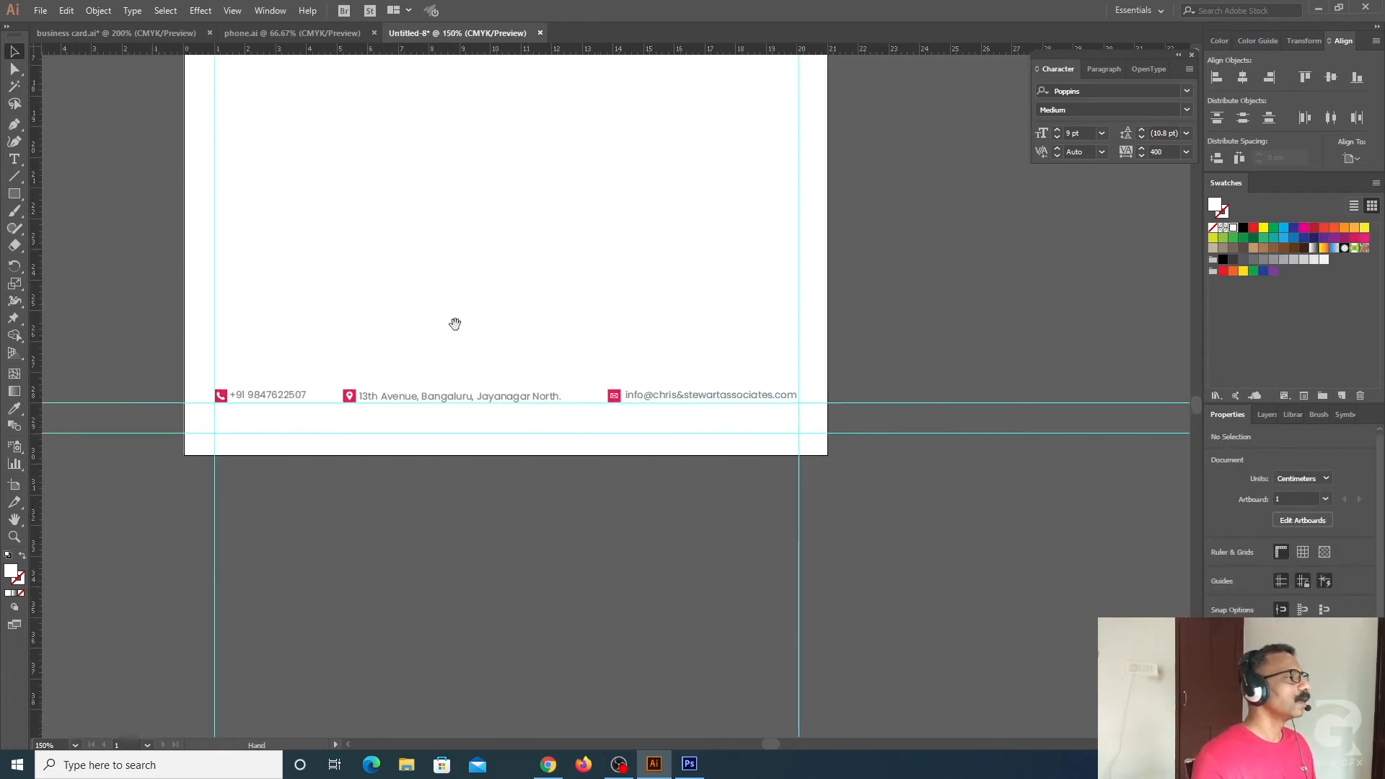
drag(455, 324, 517, 550)
scroll(581, 449, up, 5)
drag(624, 402, 603, 380)
key(ctrl+minus)
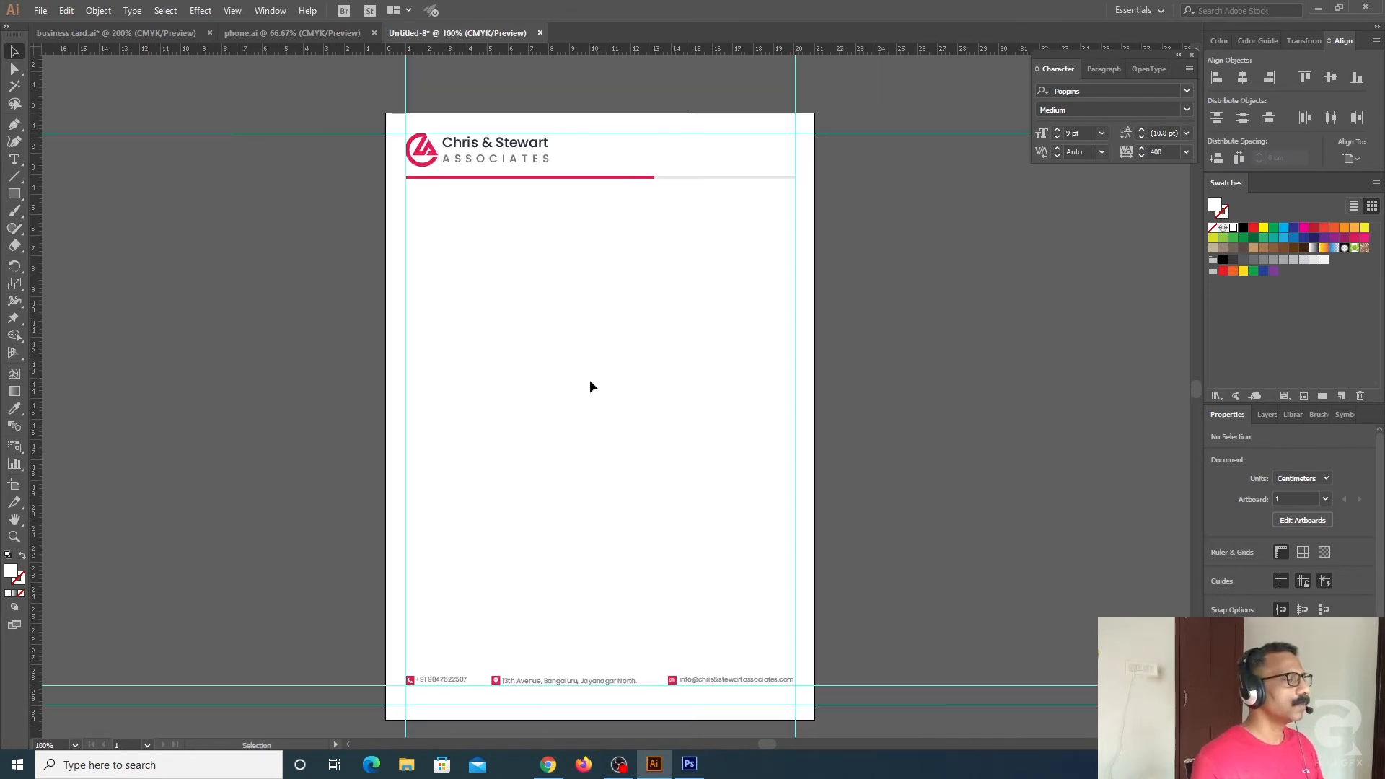
Draw a rectangle about 12.2 by 0.97 cm from the page's left edge, between the two horizontal footer guides
scroll(690, 433, down, 3)
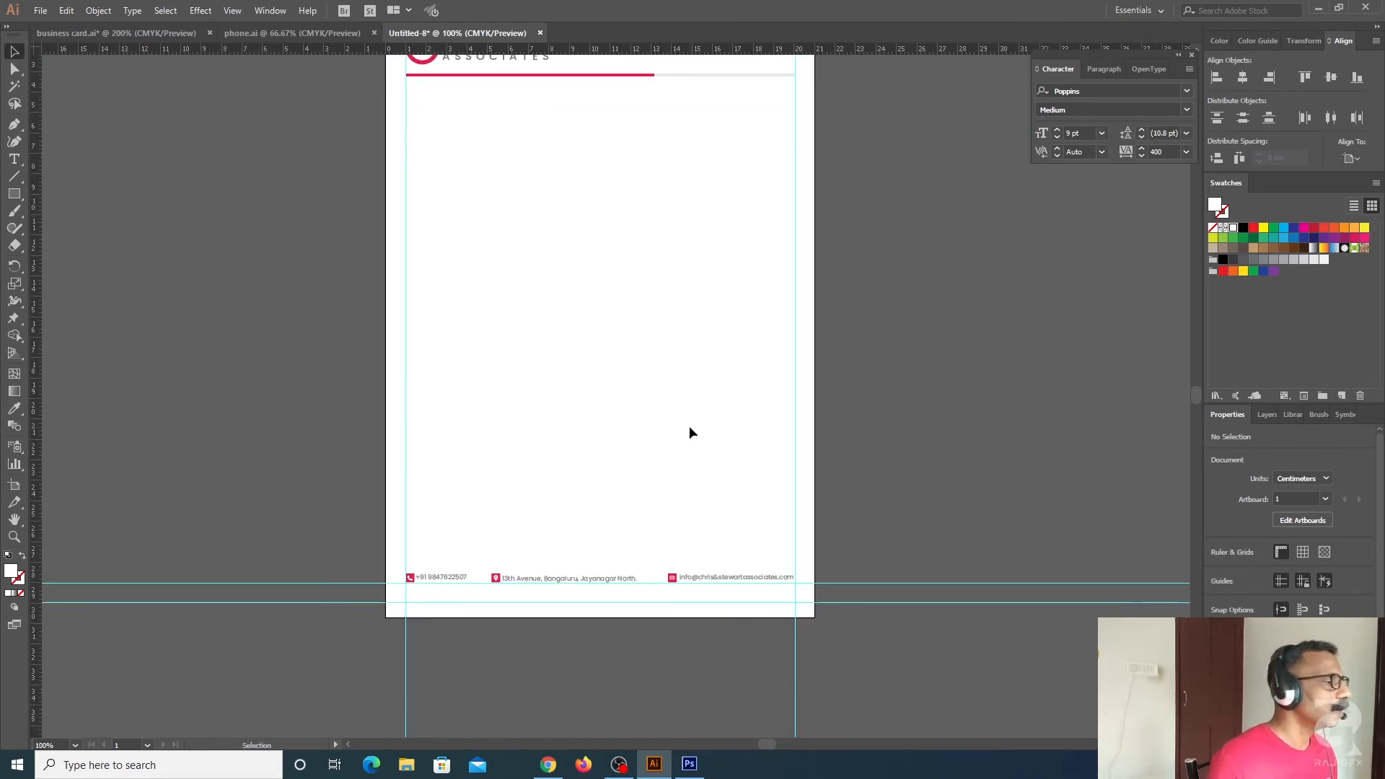
click(14, 193)
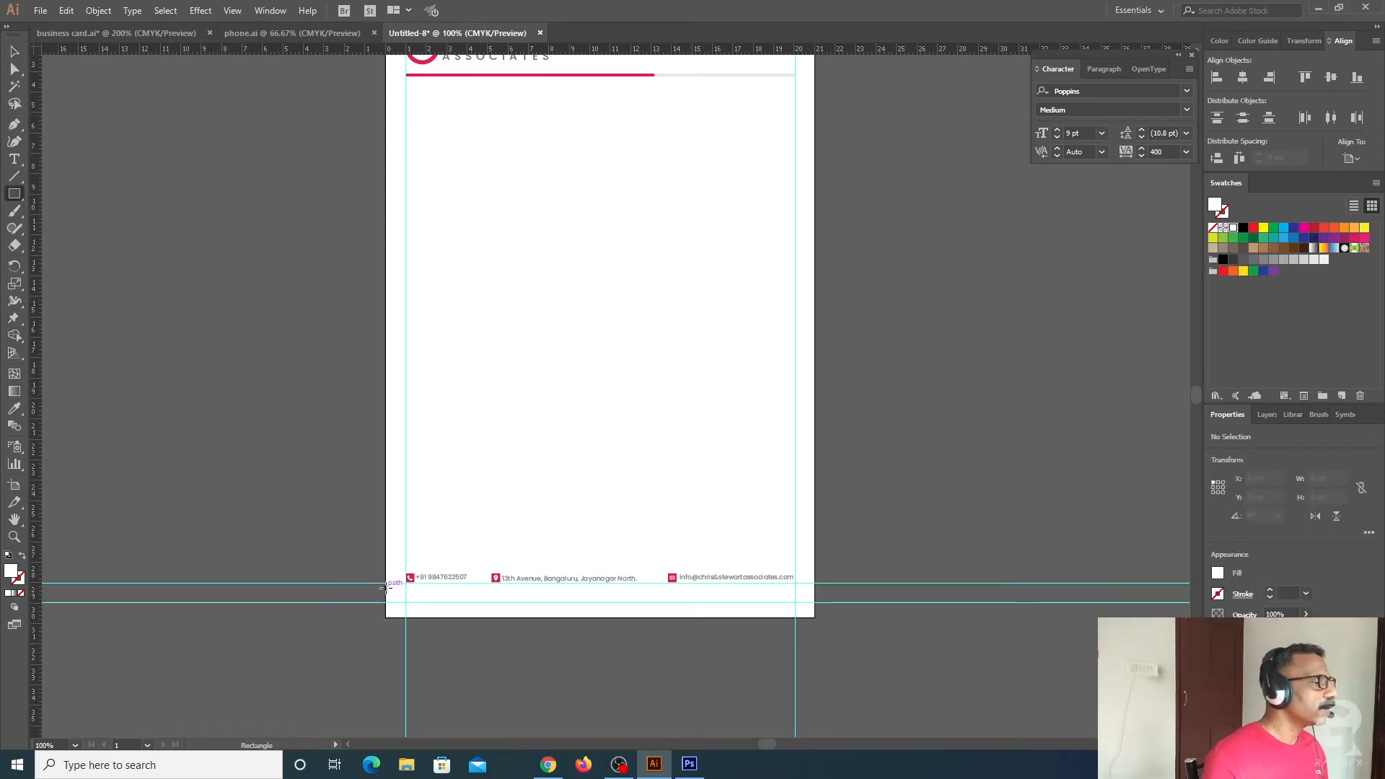
drag(386, 584, 635, 603)
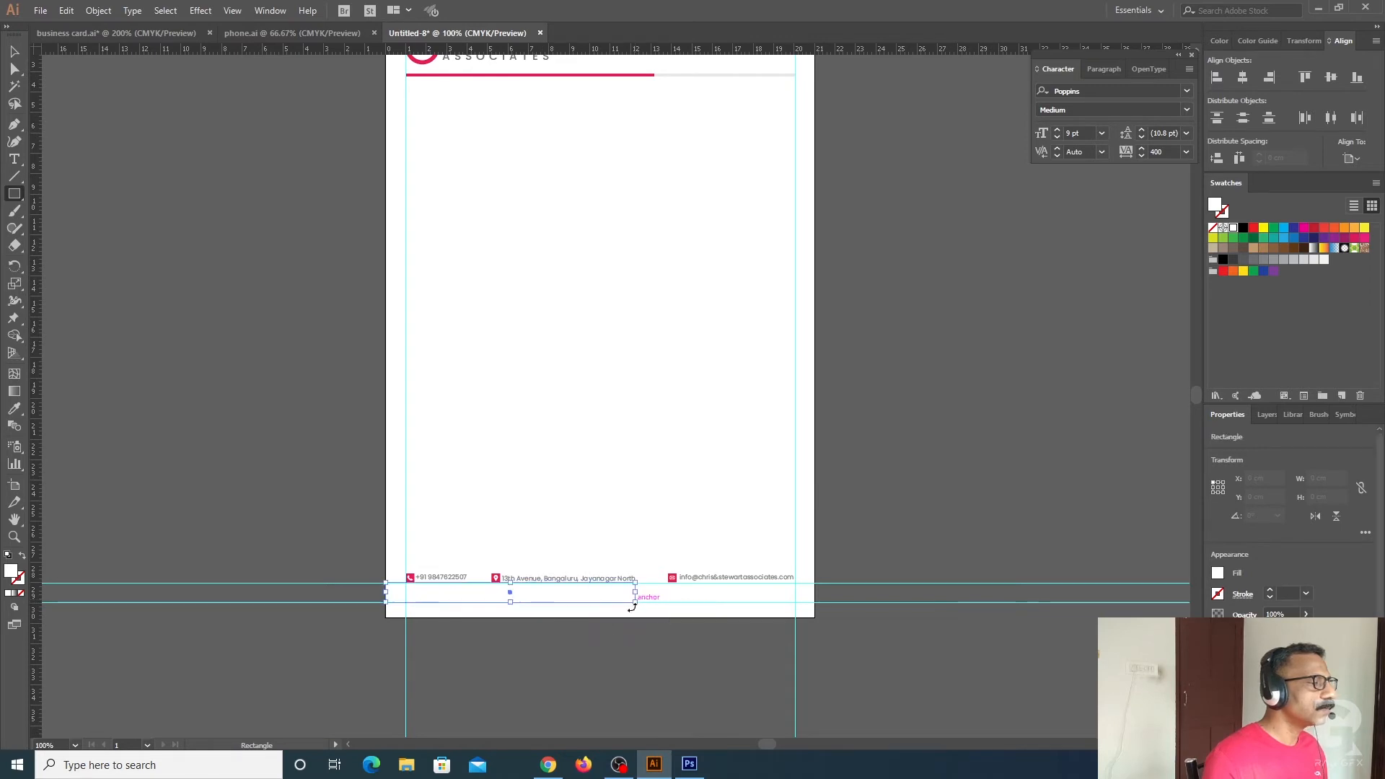
Try the header line's pink as the footer bar's fill, and recolour the bar with the dark navy sampled from the company name
click(14, 408)
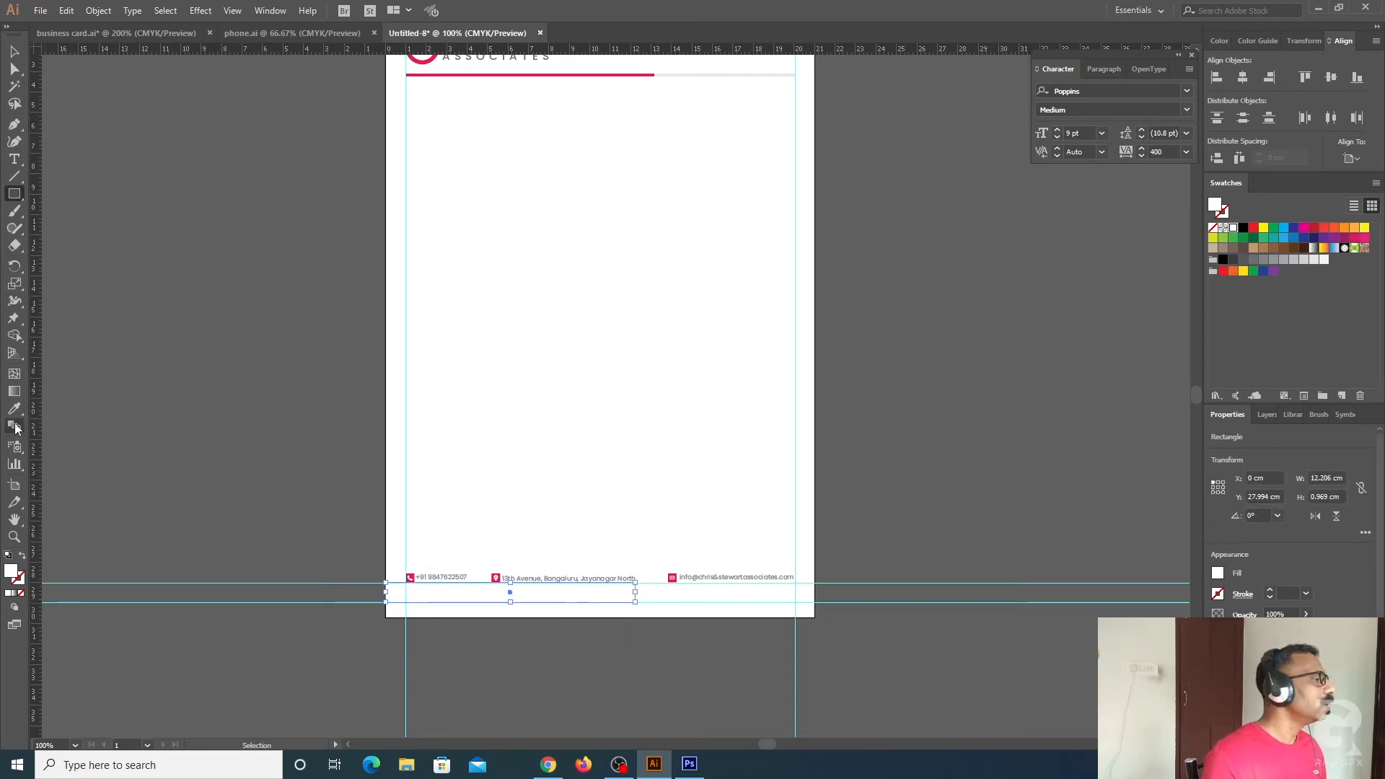
click(593, 70)
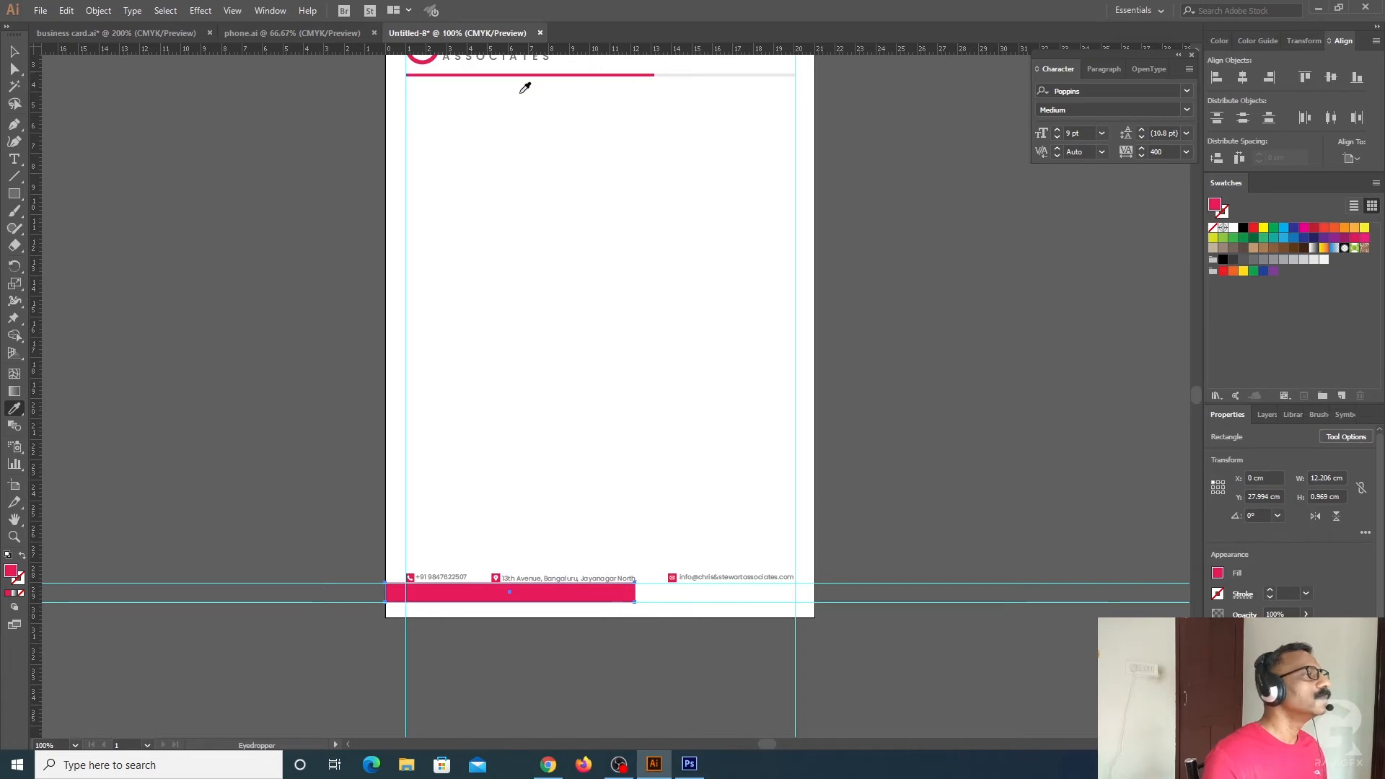
drag(530, 159, 520, 258)
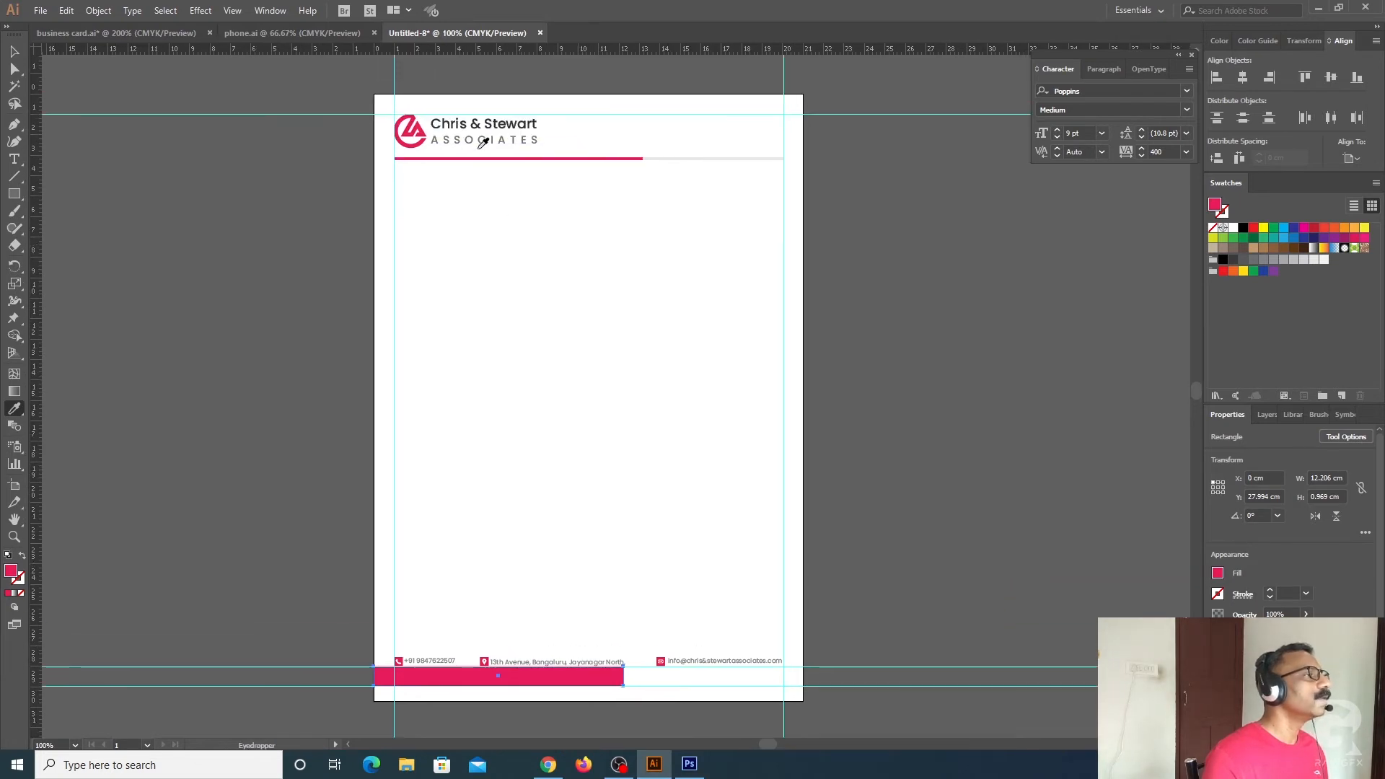
click(445, 116)
key(v)
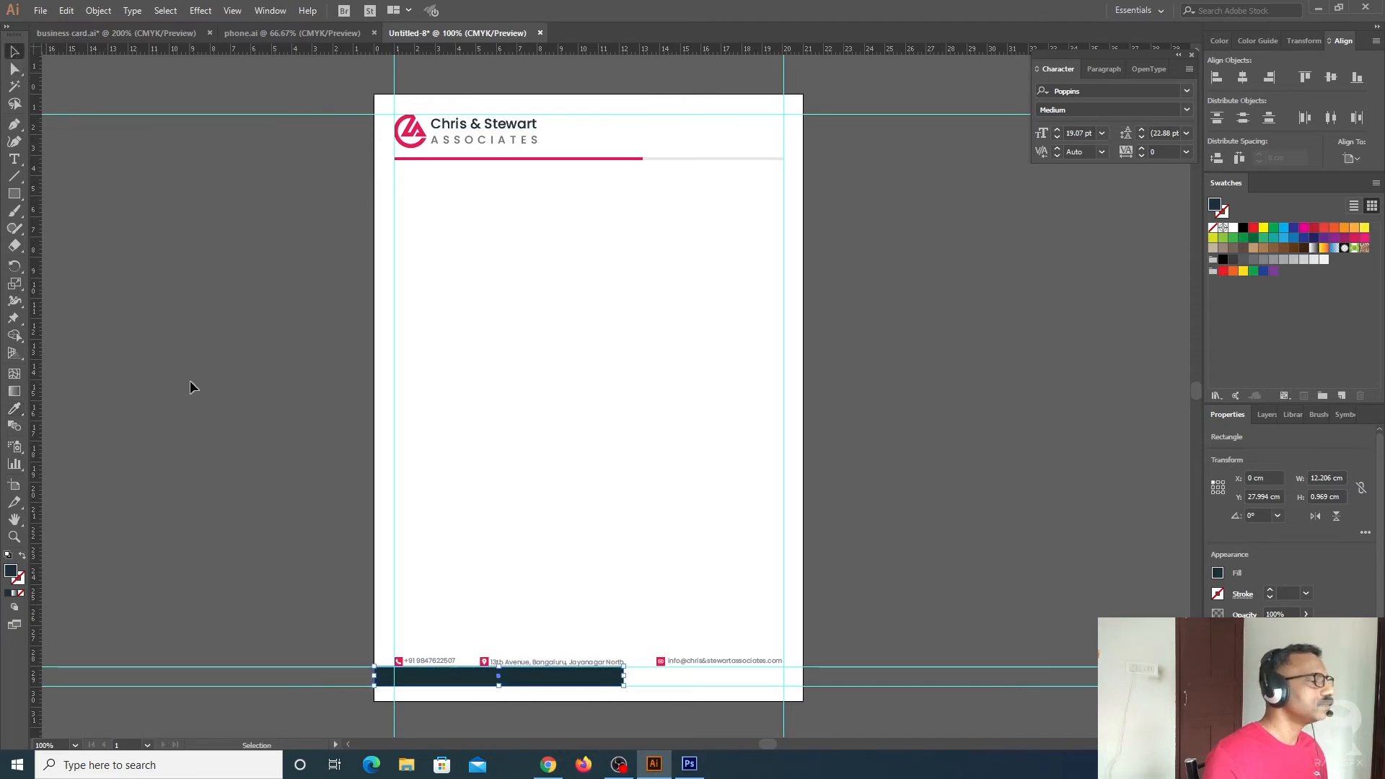
click(189, 388)
Lower the top edge of the dark footer bar to leave a gap below the contacts, making it about 0.74 cm high
scroll(813, 486, down, 3)
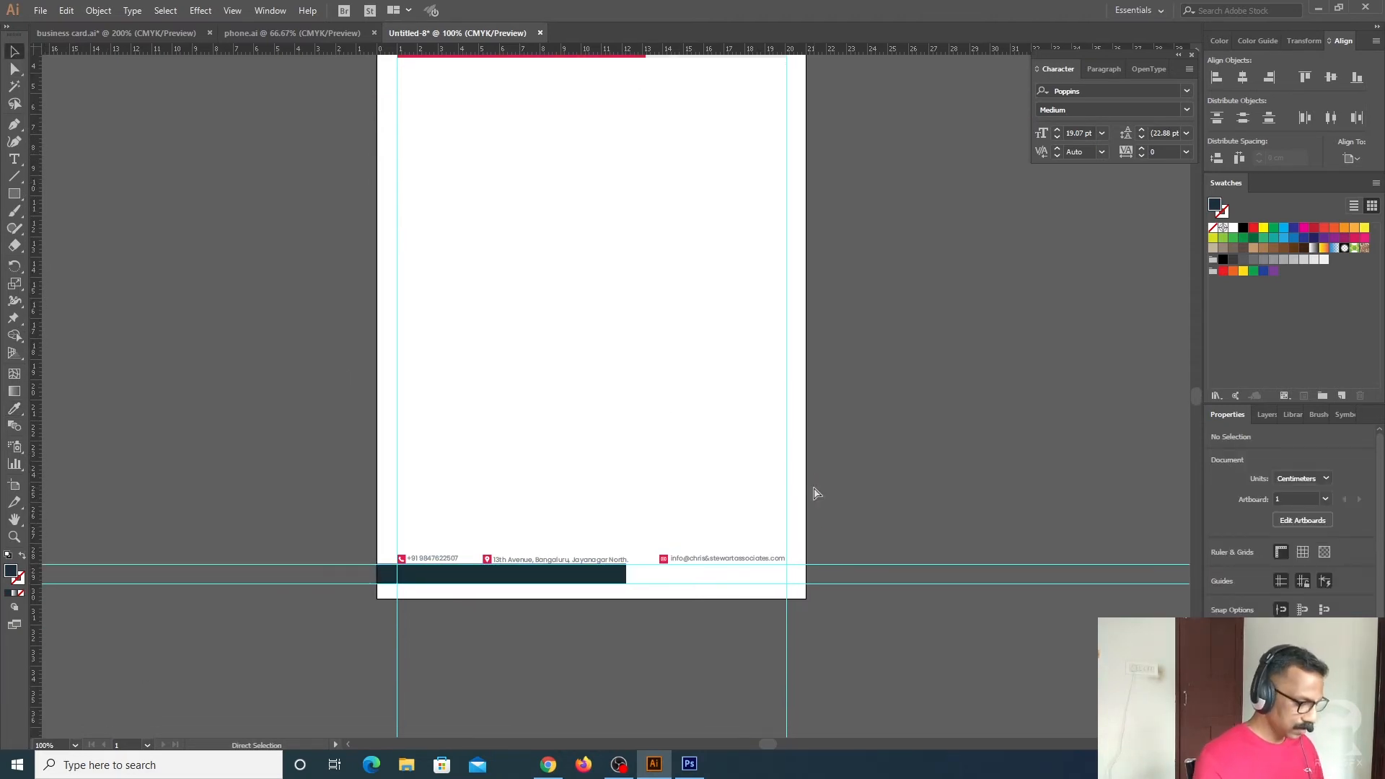
key(ctrl+equal)
drag(662, 535, 659, 338)
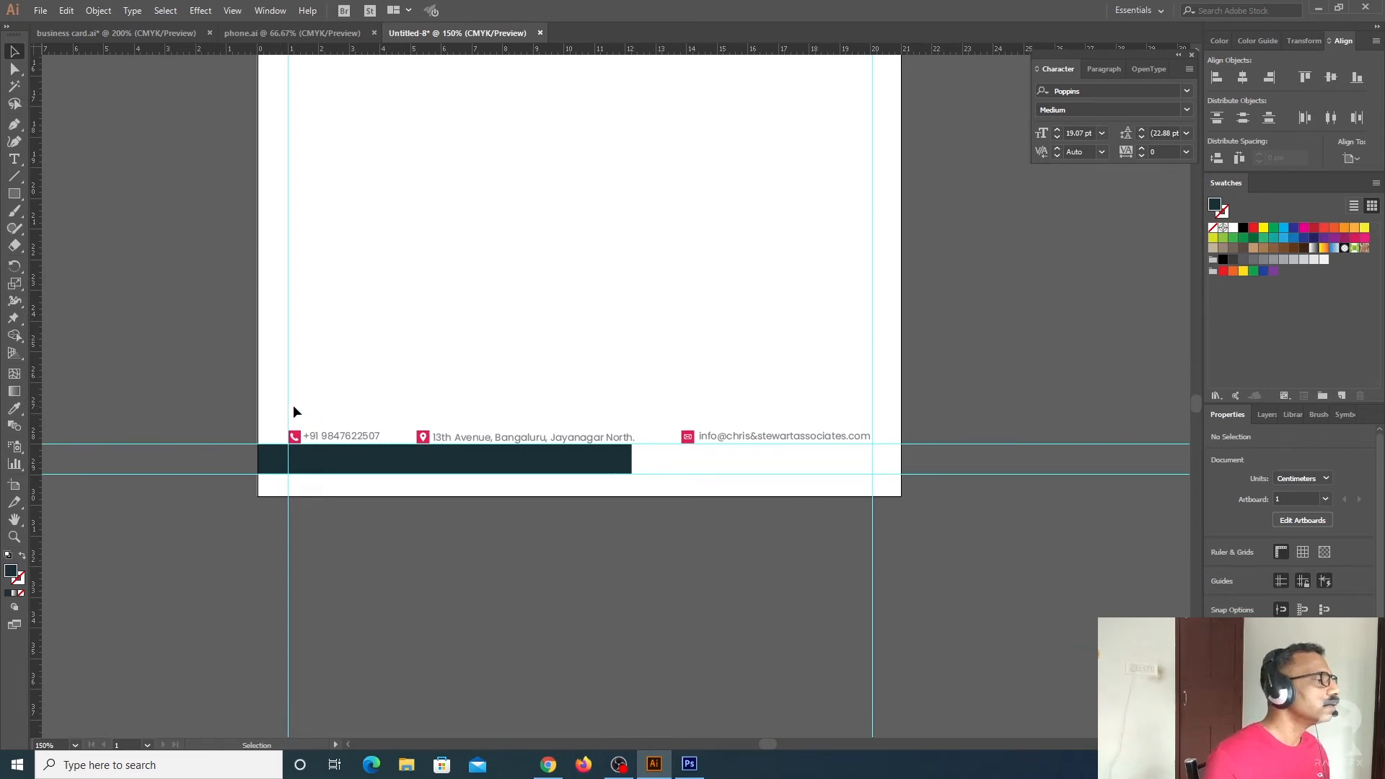
click(336, 459)
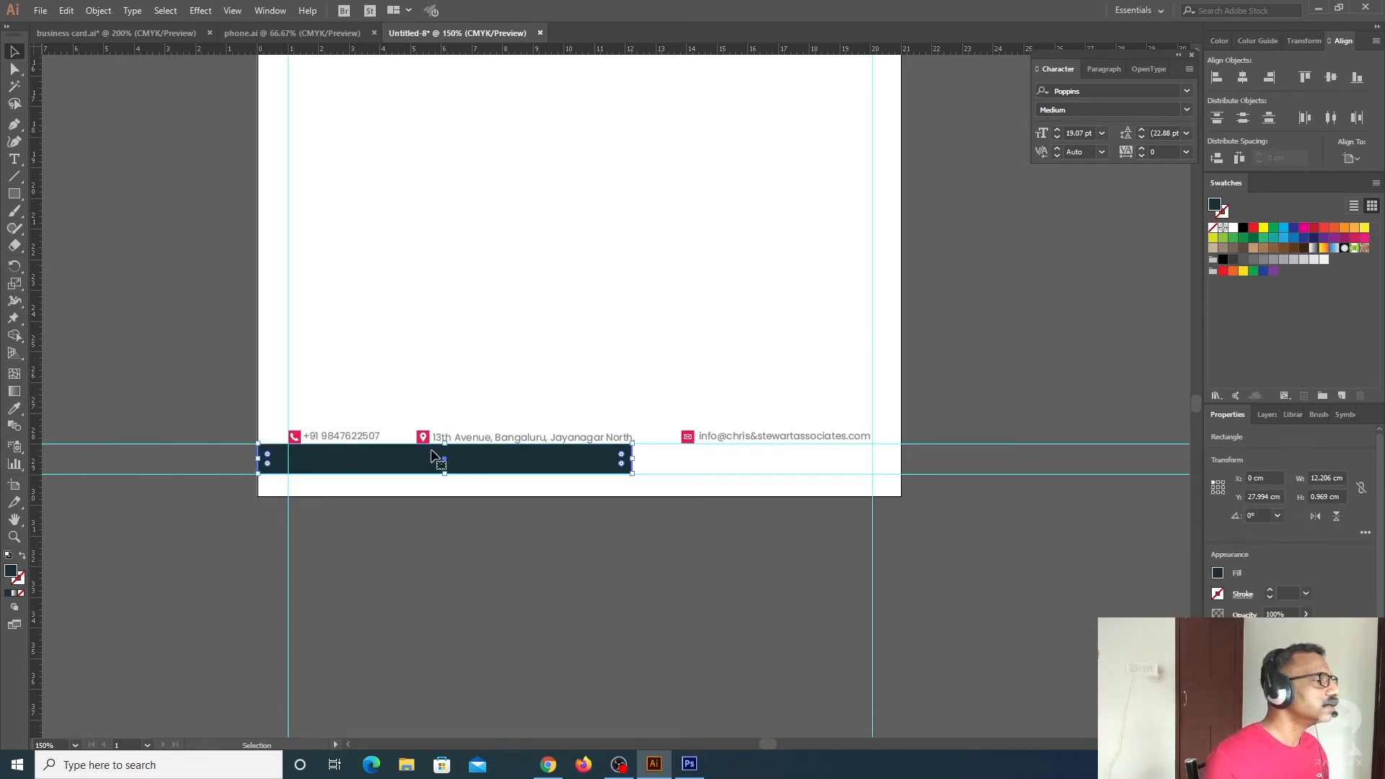
drag(445, 445, 446, 452)
click(433, 526)
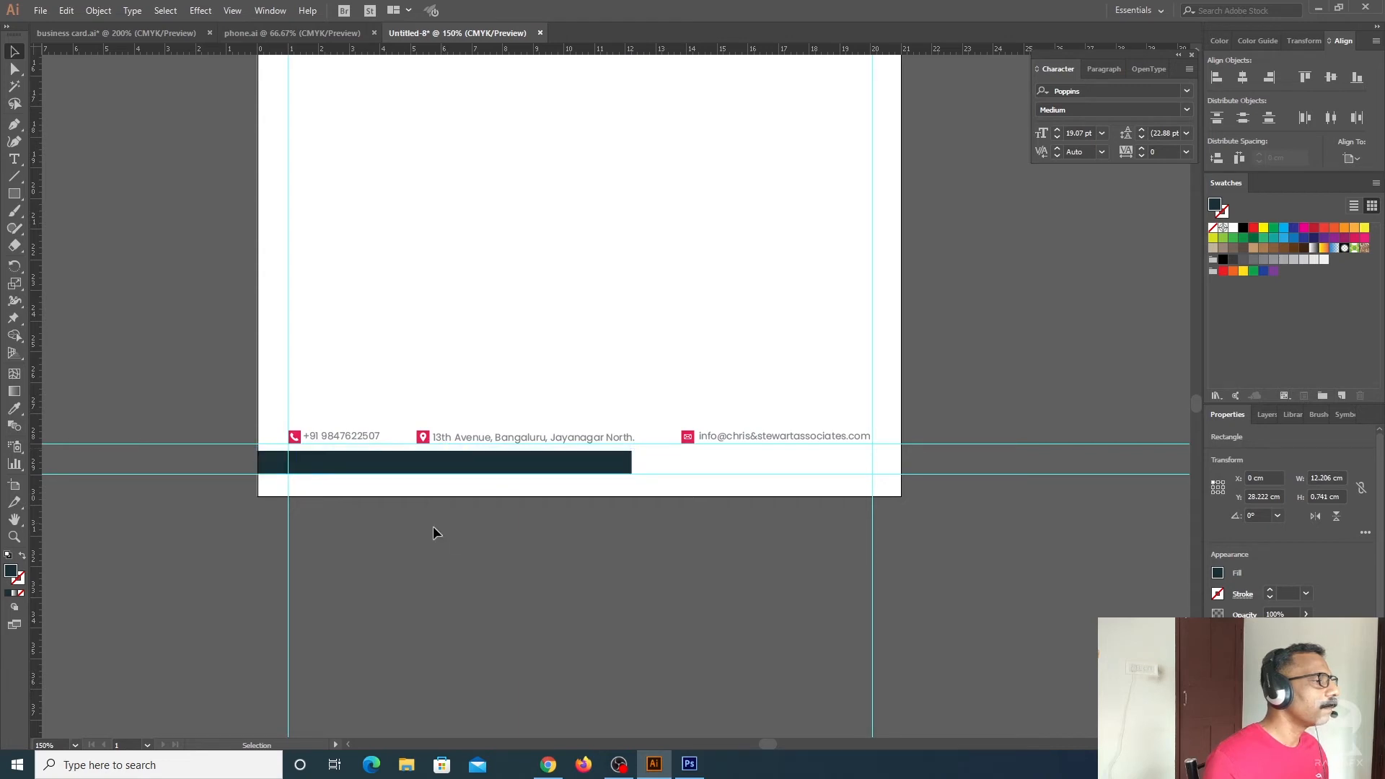
click(603, 470)
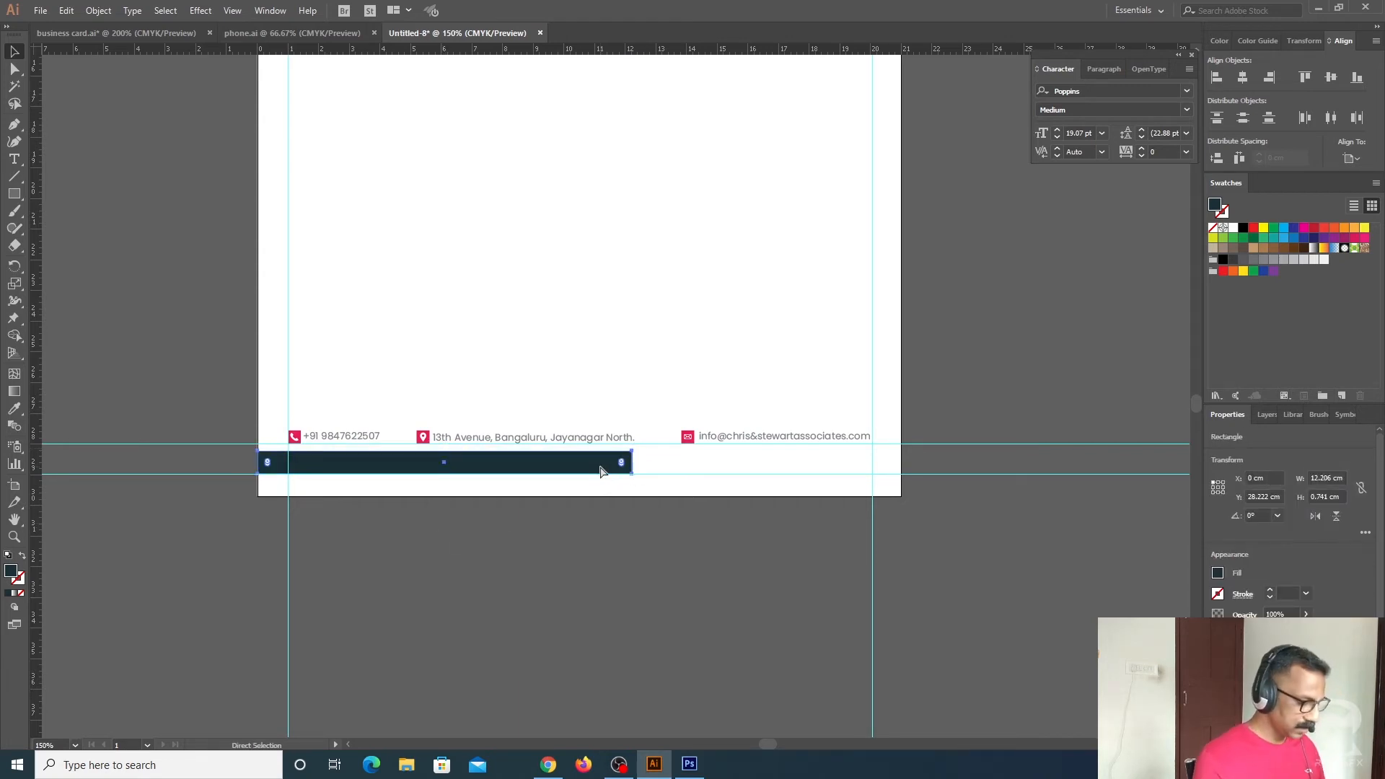
key(ctrl+plus)
click(14, 68)
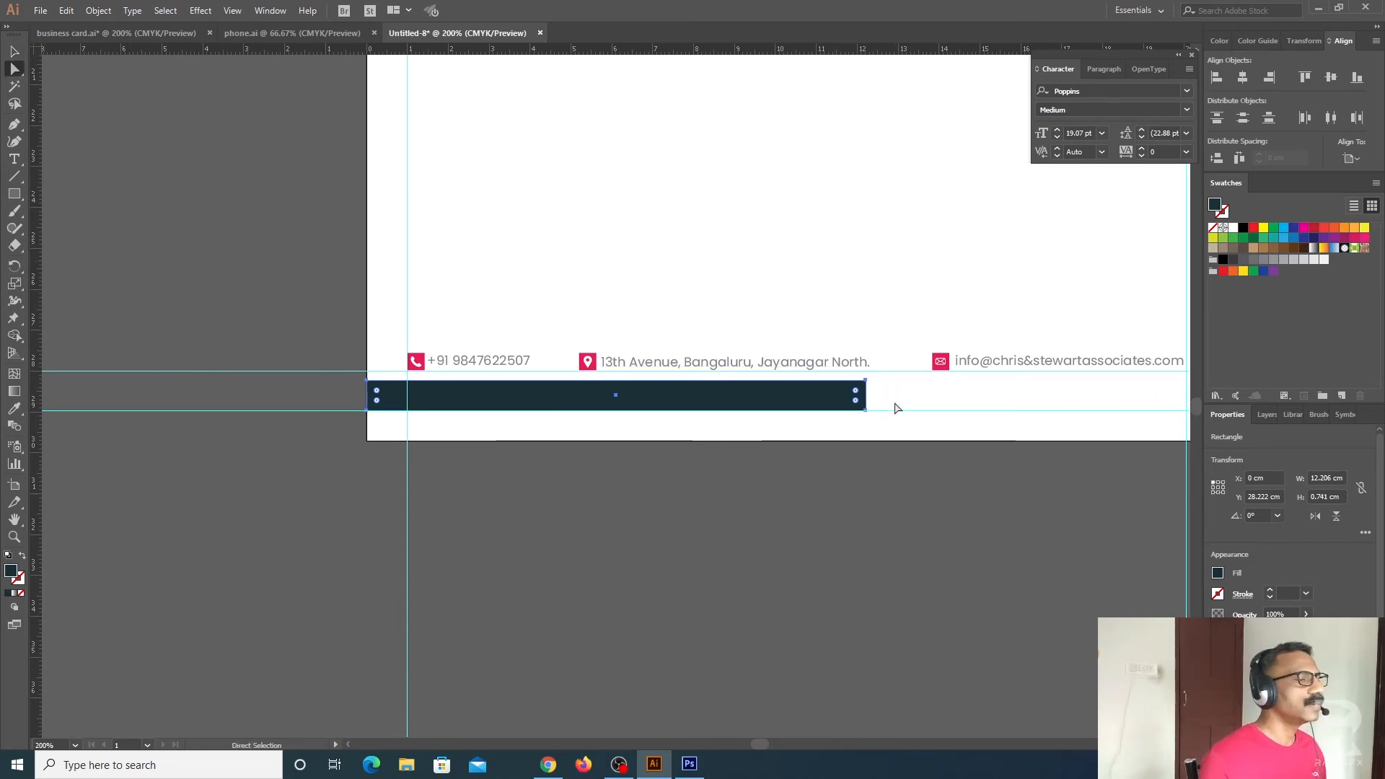
drag(863, 379, 927, 405)
key(Left)
key(Left)
key(v)
key(ctrl+z)
key(ctrl+z)
click(908, 480)
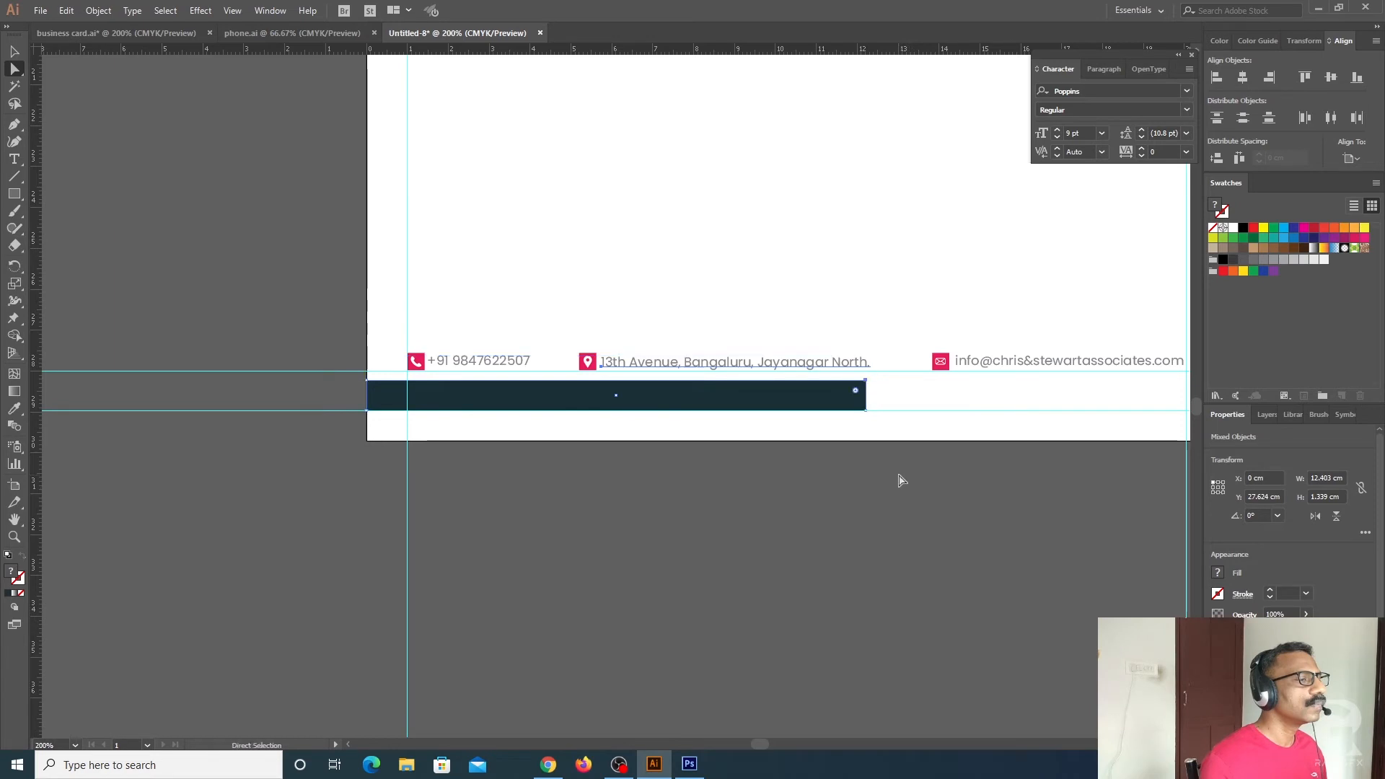
Shift the upper-right anchor point of the dark footer bar left to give its right end a diagonal slant
key(a)
click(867, 381)
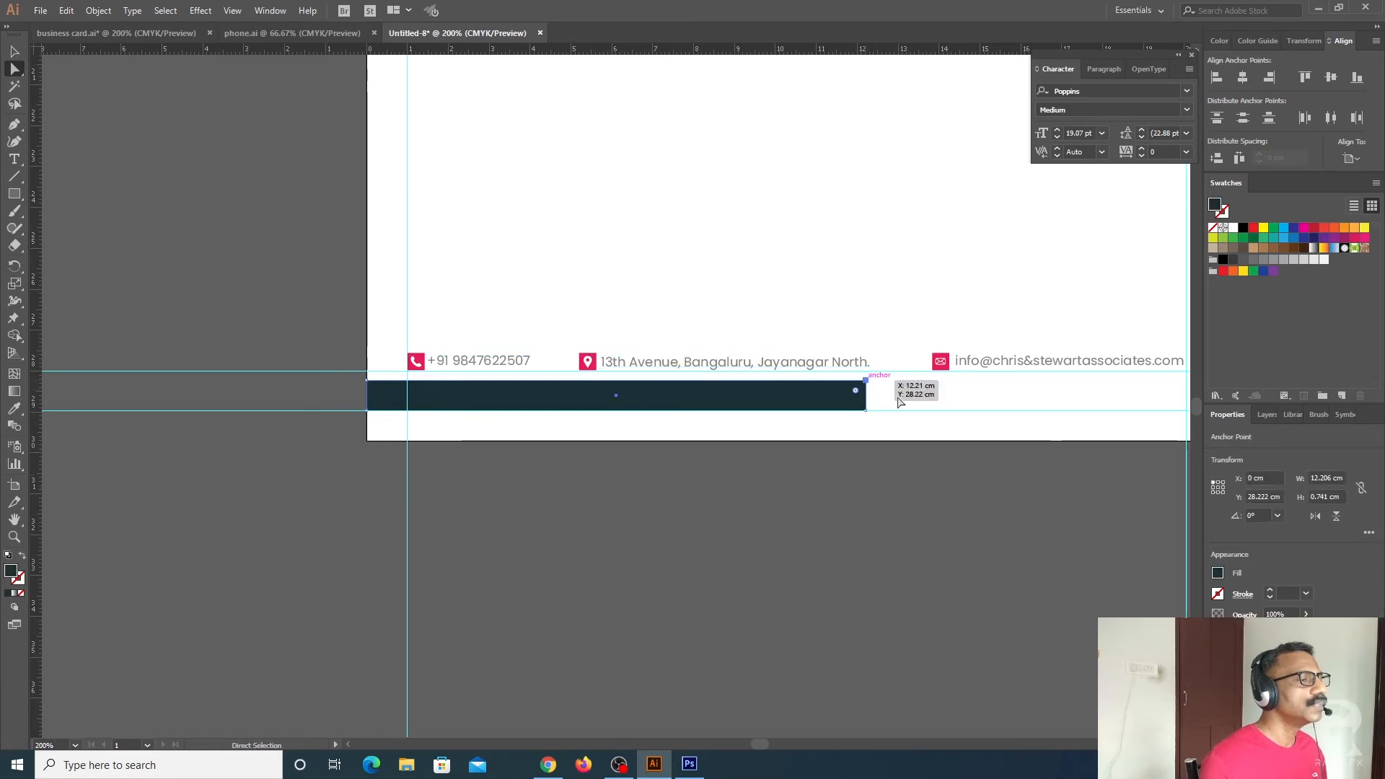
key(Left)
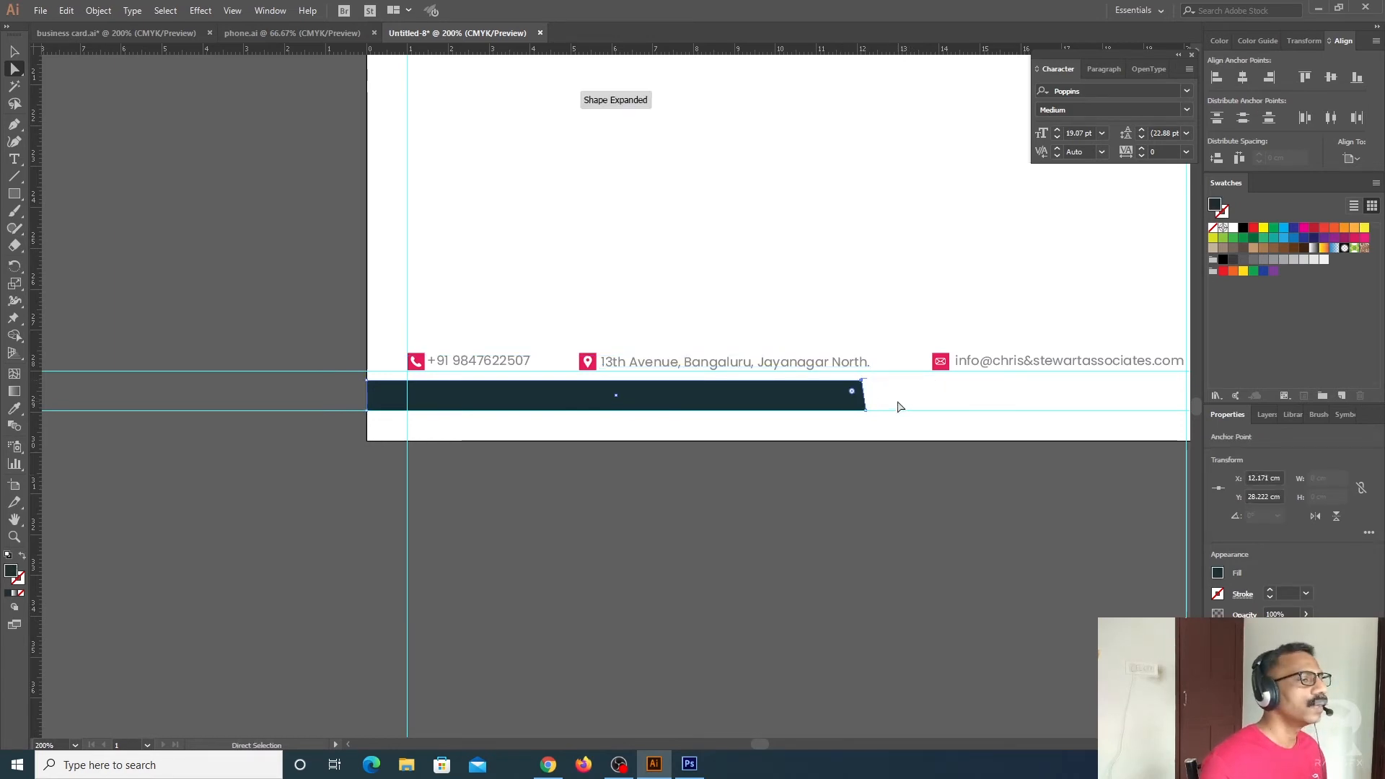
key(Left)
key(Left)
click(15, 53)
click(784, 559)
Duplicate the slanted bar toward the page's right edge and lower the copy's top edge to make it about 0.49 cm high
drag(838, 503, 480, 448)
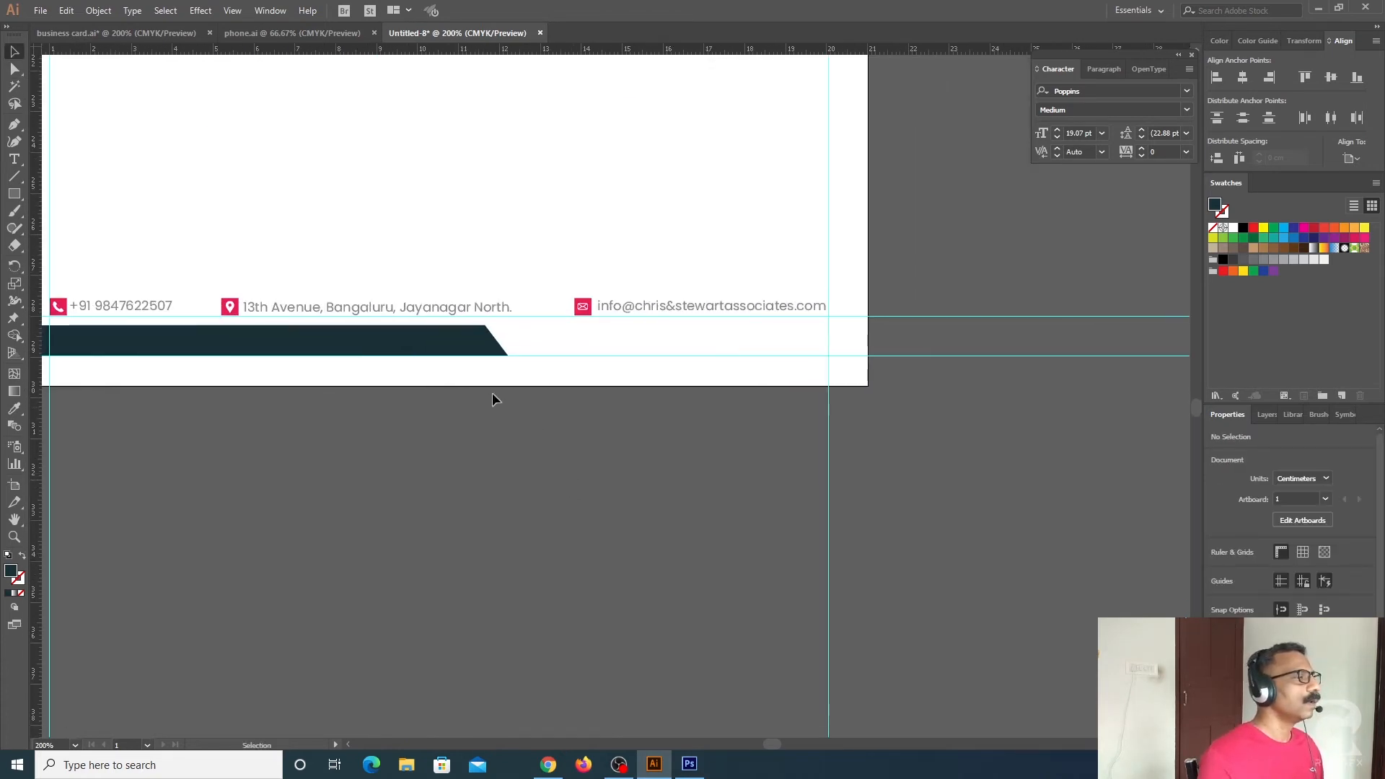
click(450, 351)
drag(450, 351, 799, 355)
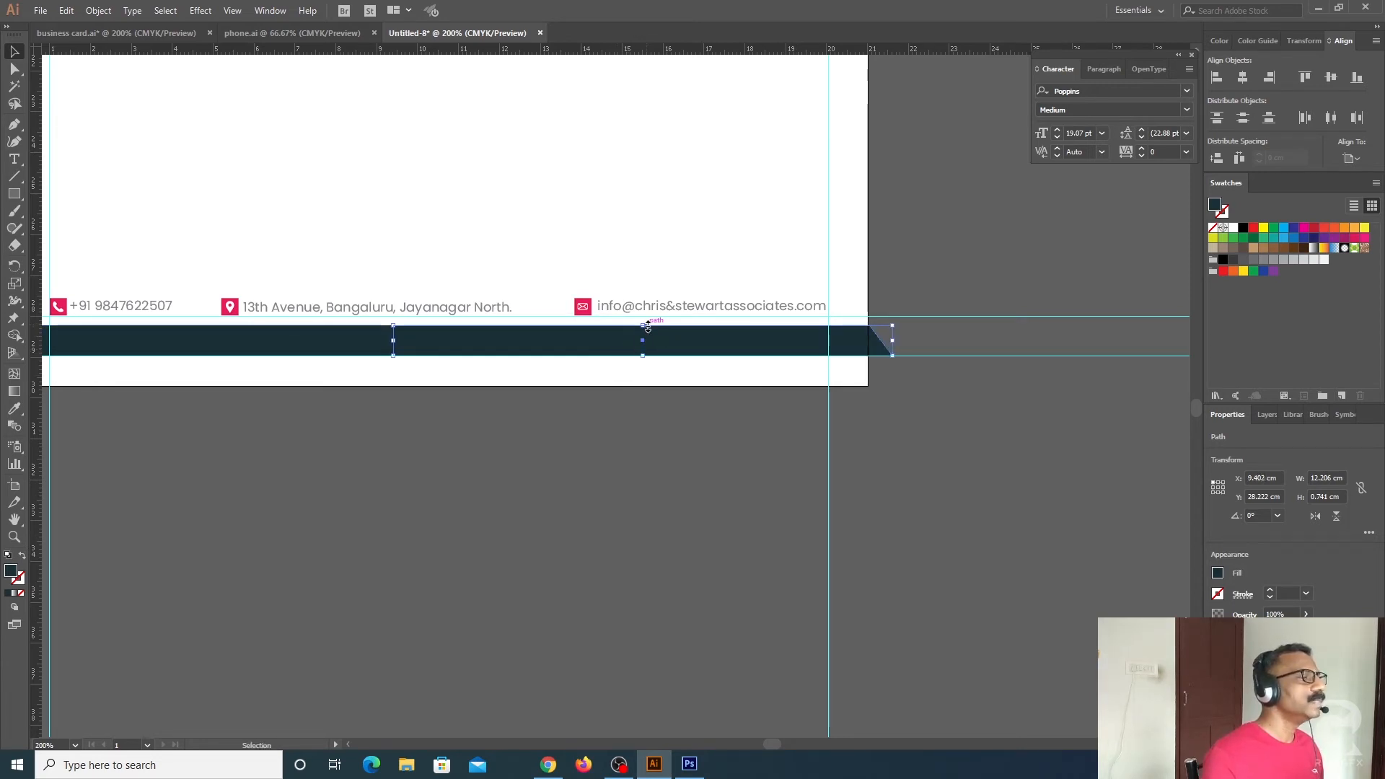
drag(646, 326, 645, 337)
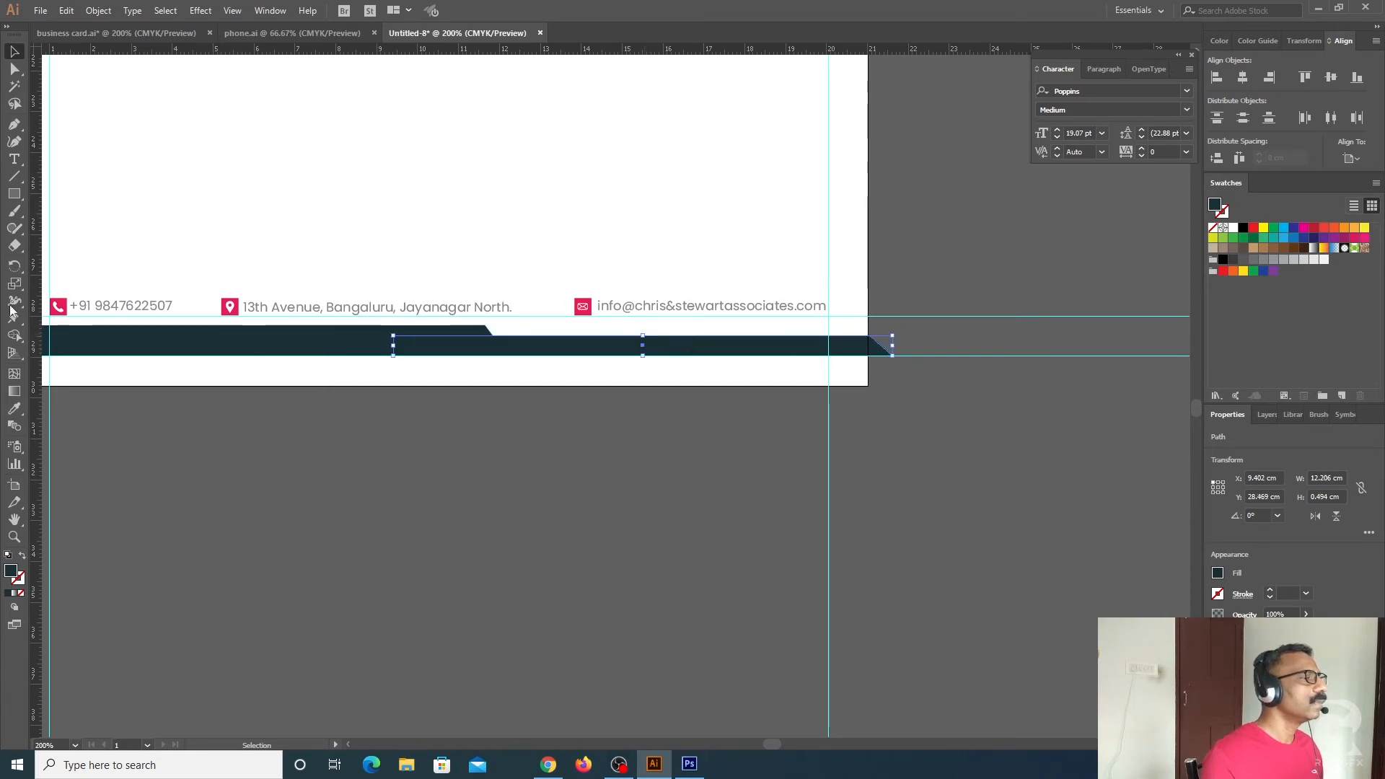
Fill the duplicated footer bar with the pink sampled from the e-mail icon's square
click(15, 409)
click(588, 304)
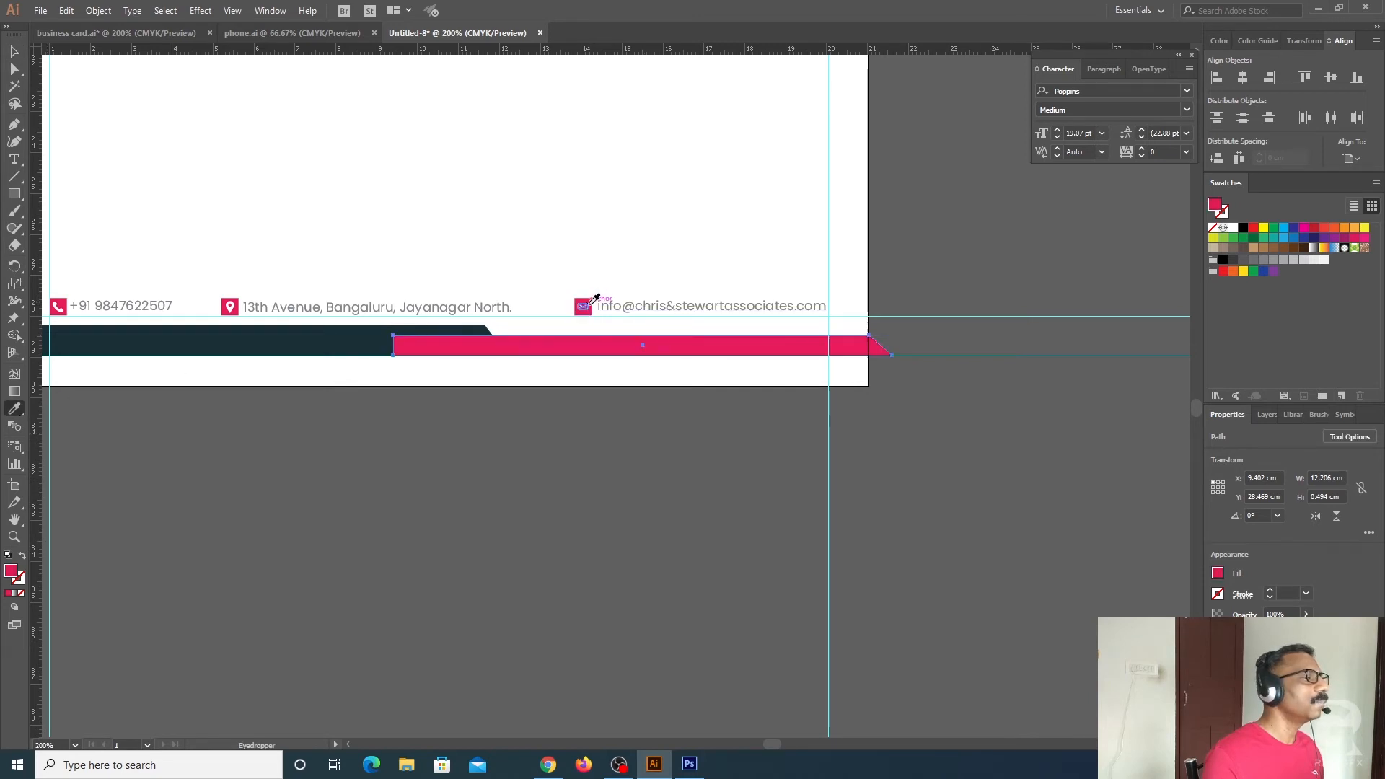
click(13, 51)
click(348, 419)
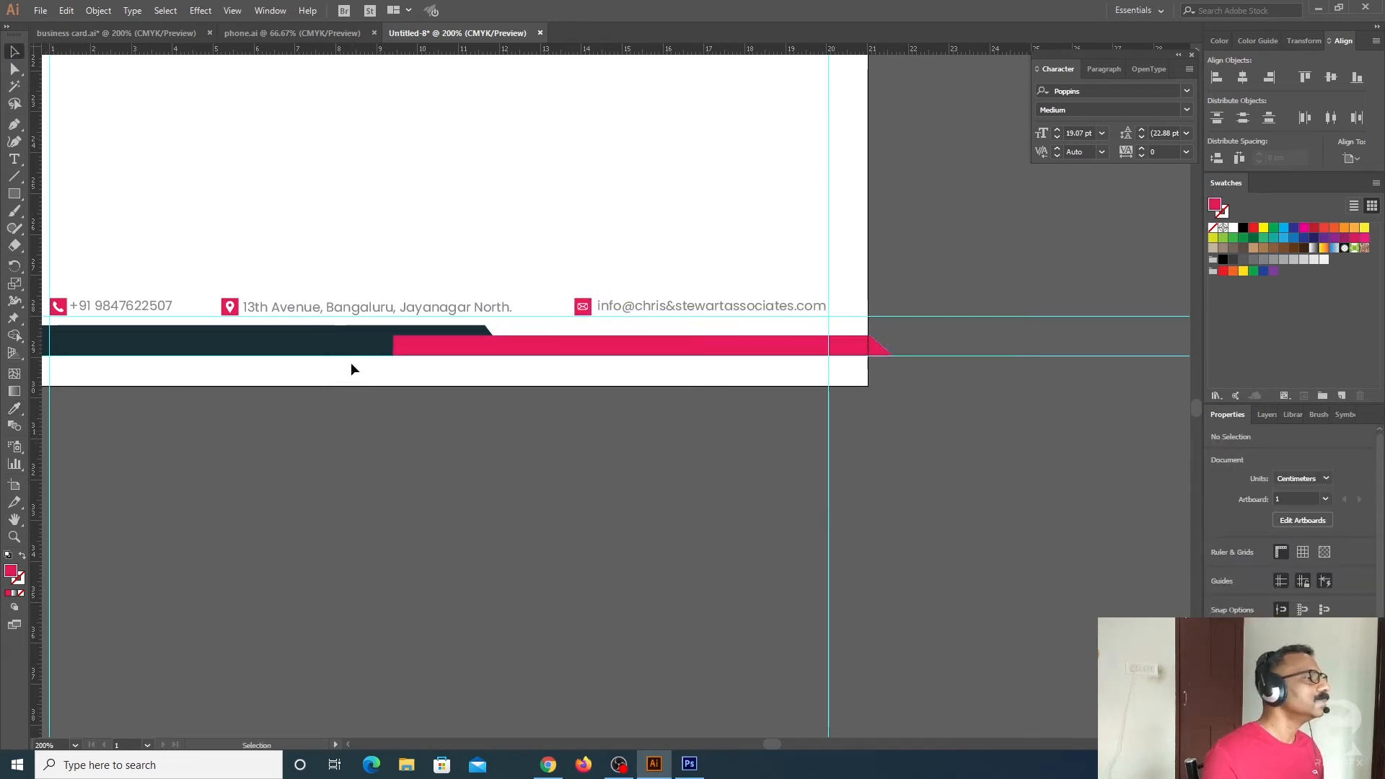
Bring the dark footer bar in front of the pink one so its slanted end overlaps it
right_click(348, 344)
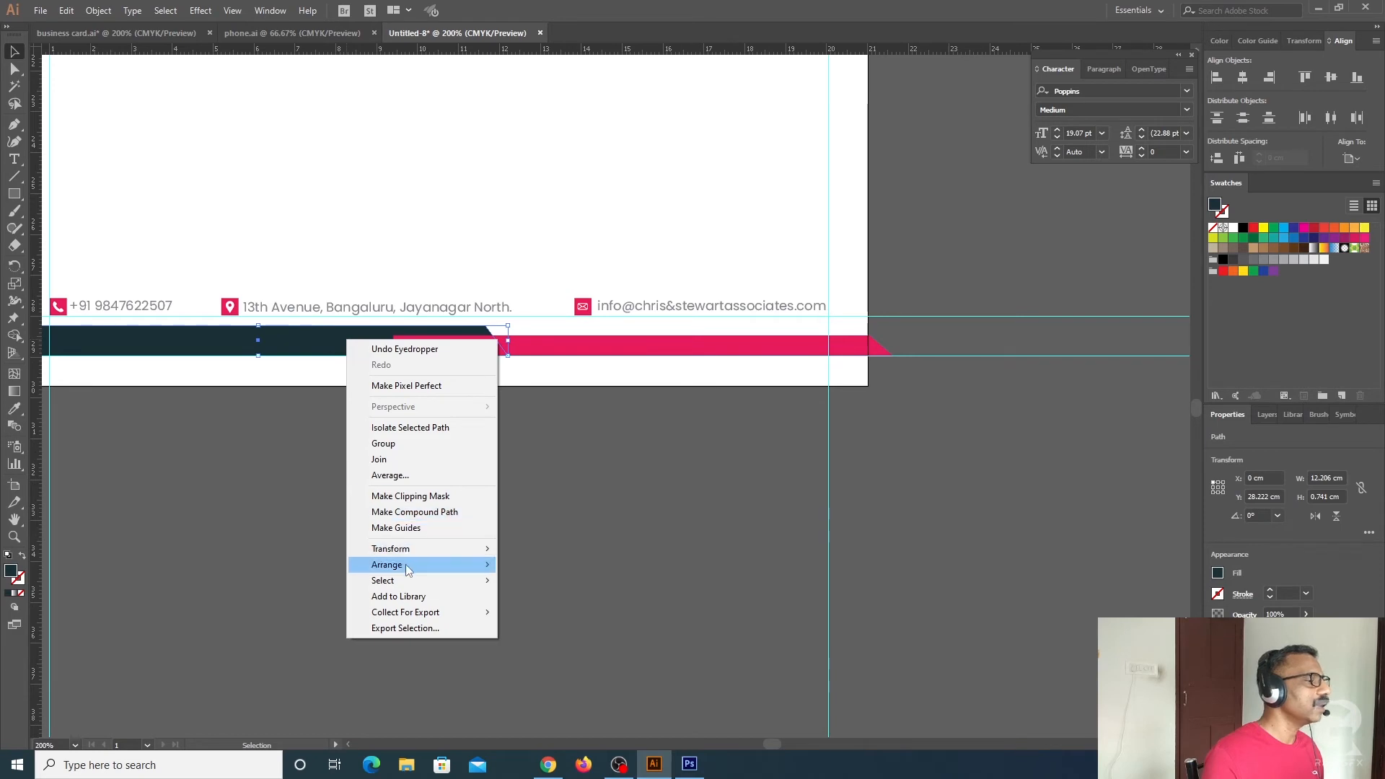
mouse_move(408, 565)
click(534, 565)
click(524, 559)
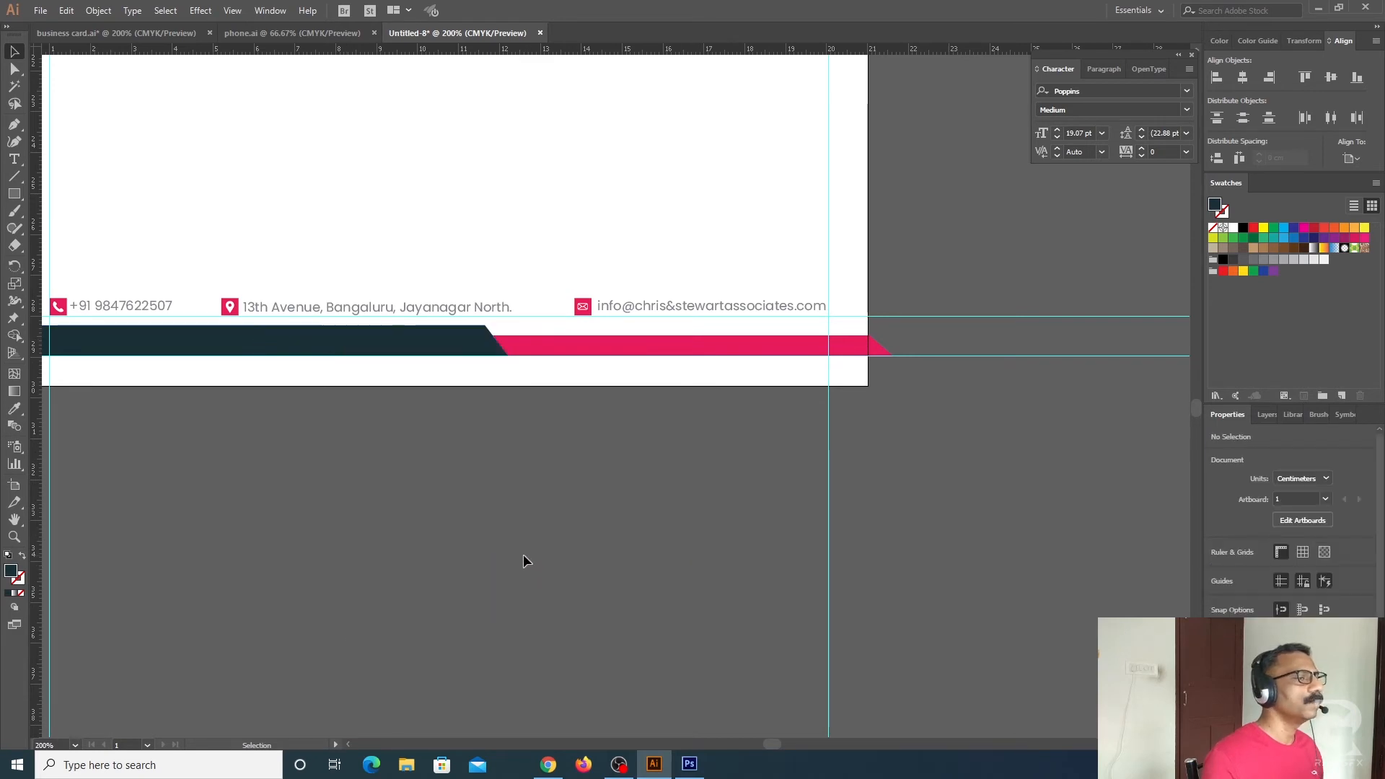
Shift the pink bar's lower-right and upper-right anchor points left to square that end off at the page's right edge
key(ctrl+plus)
key(ctrl+plus)
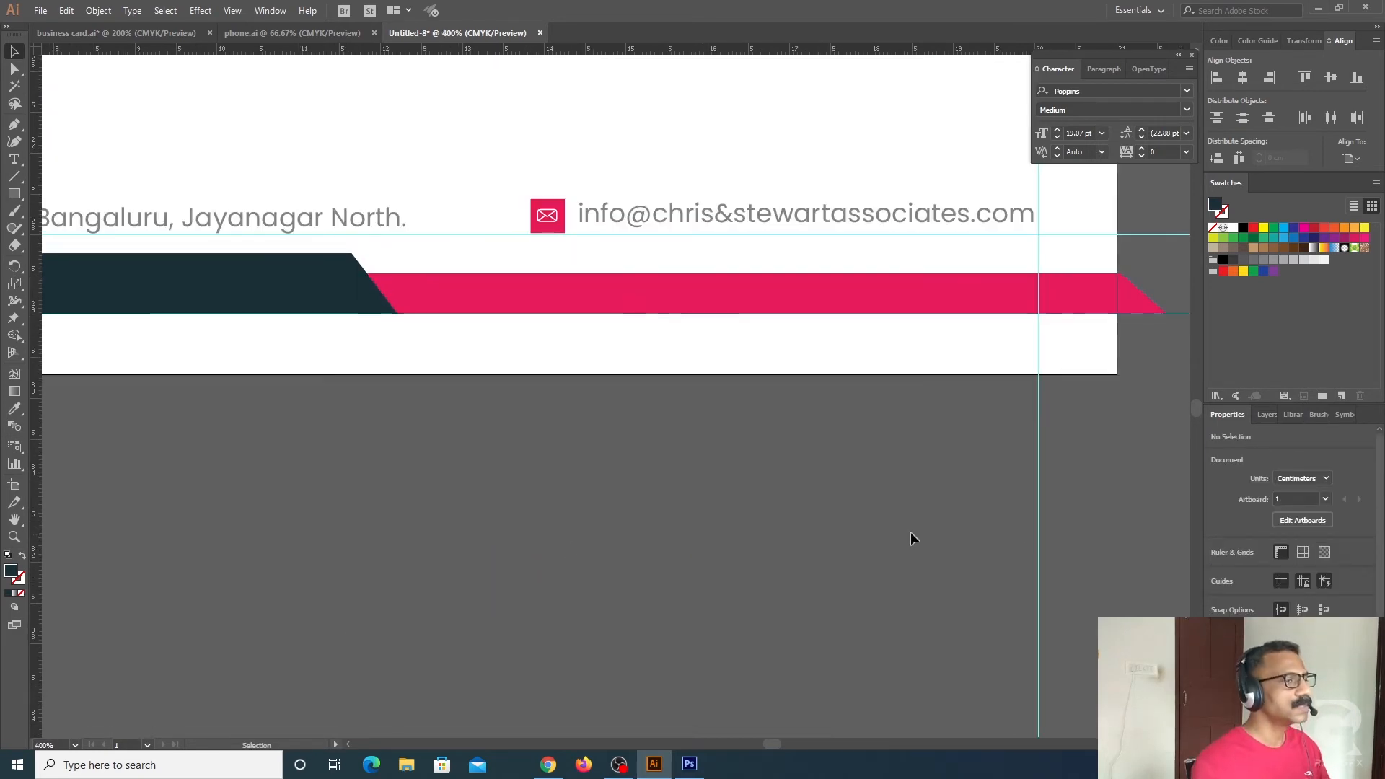
drag(1094, 495, 946, 495)
click(944, 295)
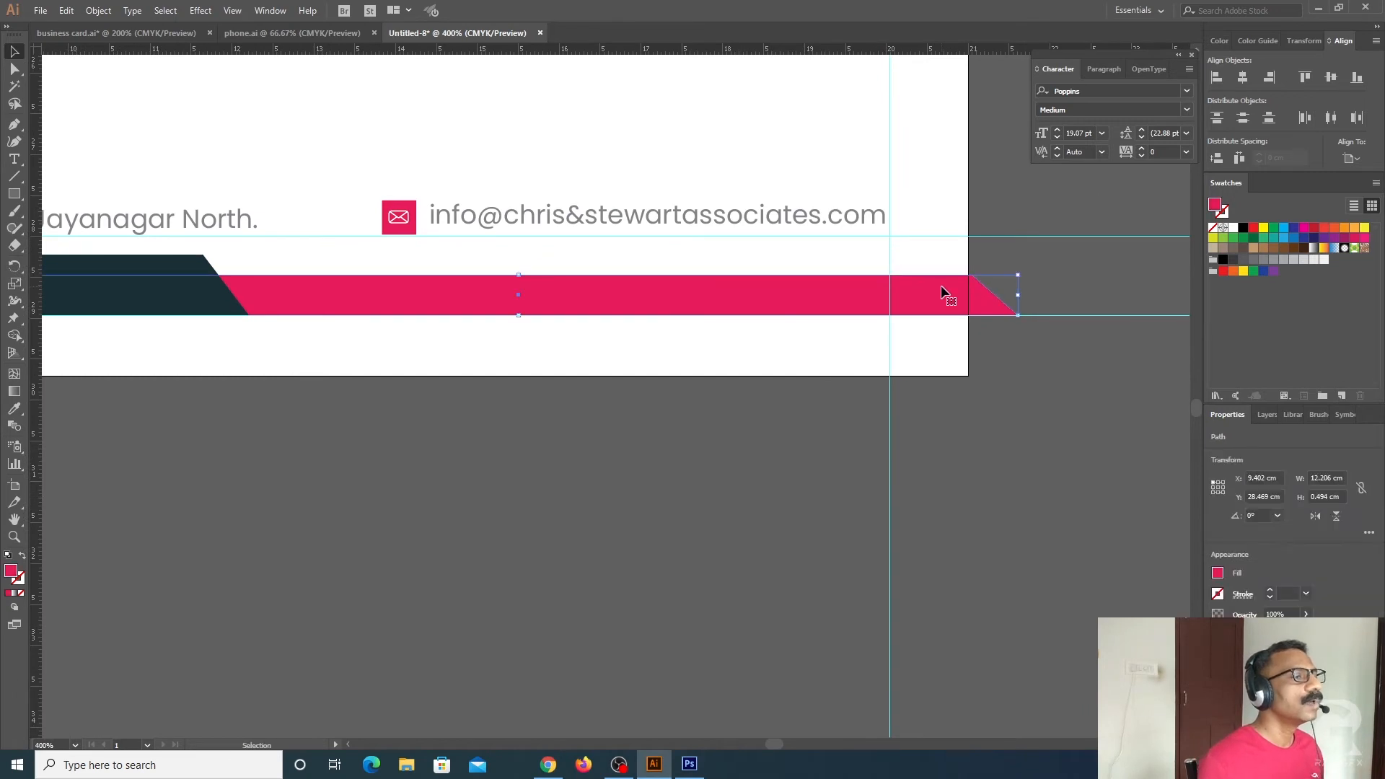
click(14, 68)
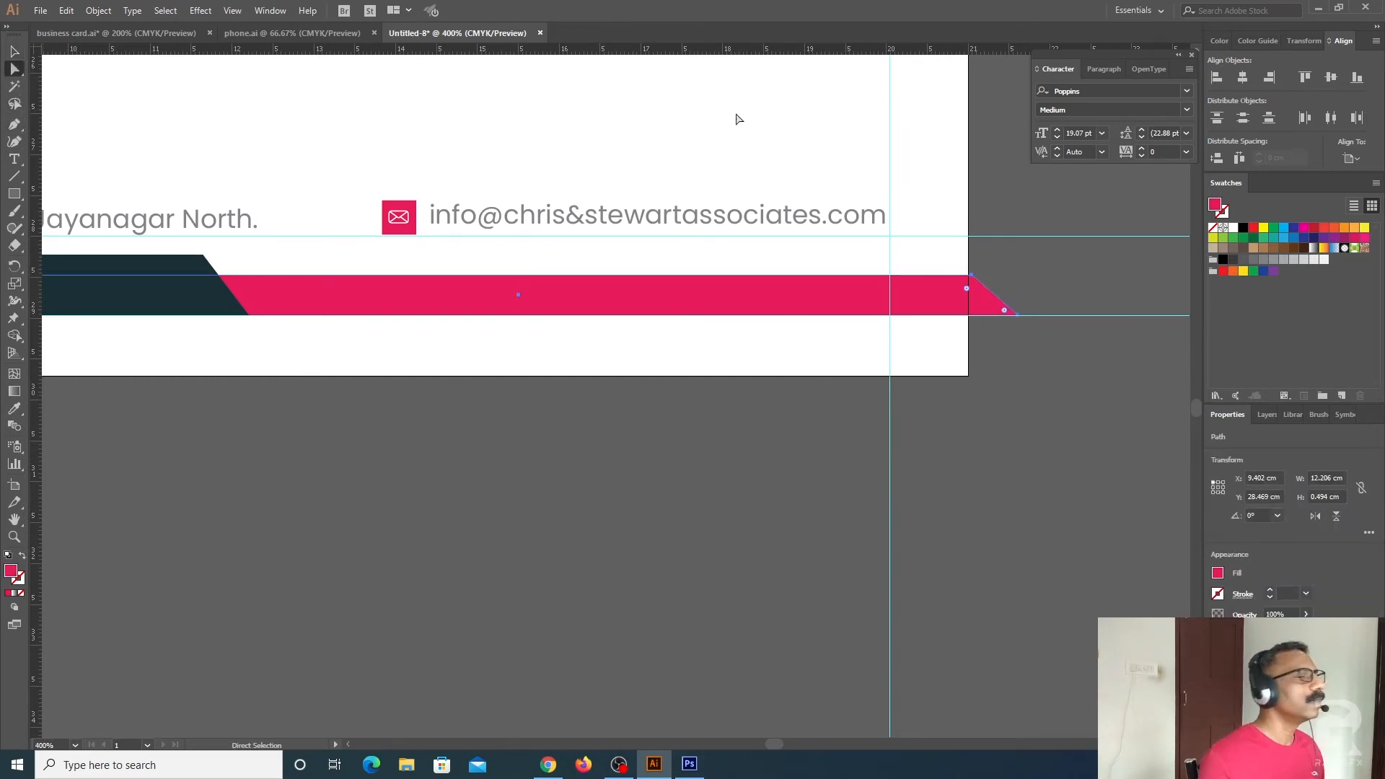
click(1022, 318)
key(Left)
key(Left)
key(Left)
key(Left)
key(Left)
key(Left)
key(Left)
key(Left)
key(Left)
key(Left)
key(Left)
key(Left)
key(Left)
key(Left)
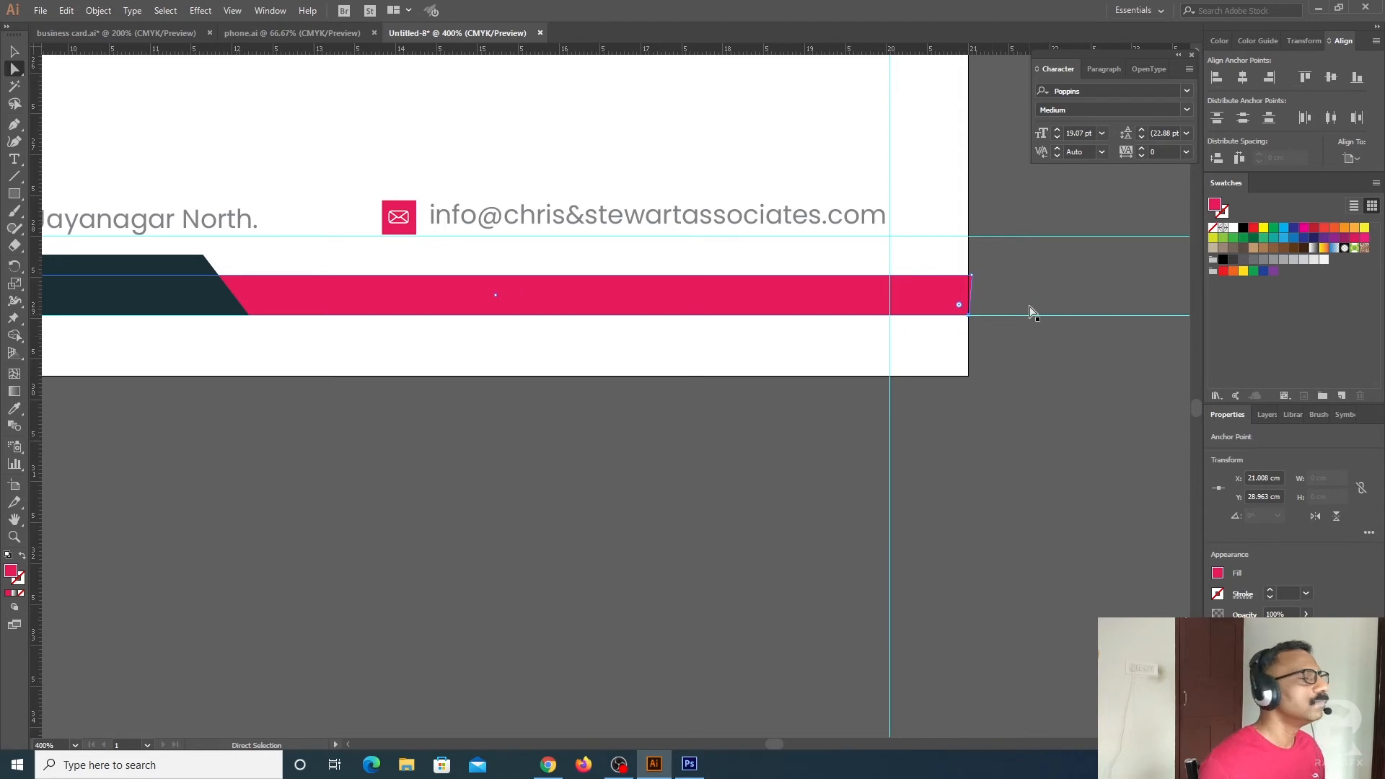
click(972, 276)
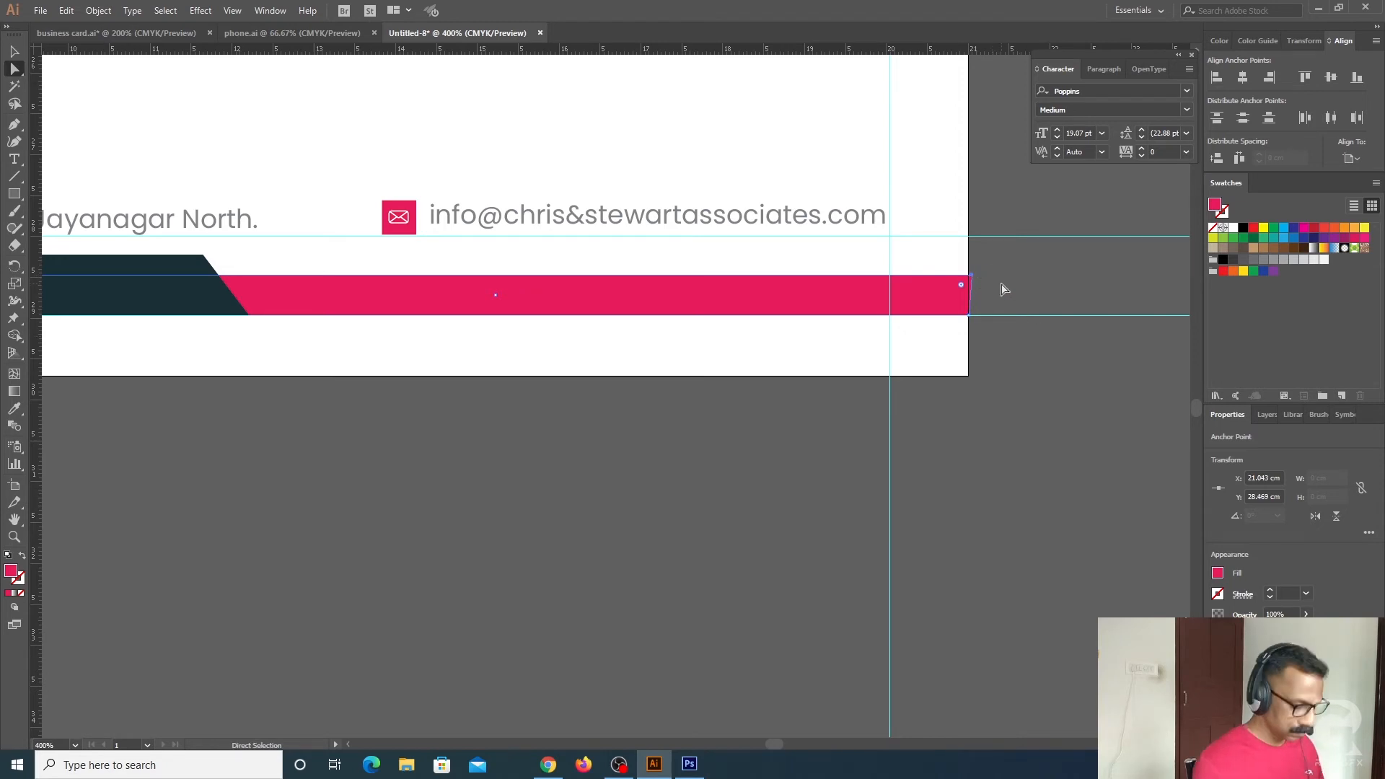
click(1008, 285)
click(14, 52)
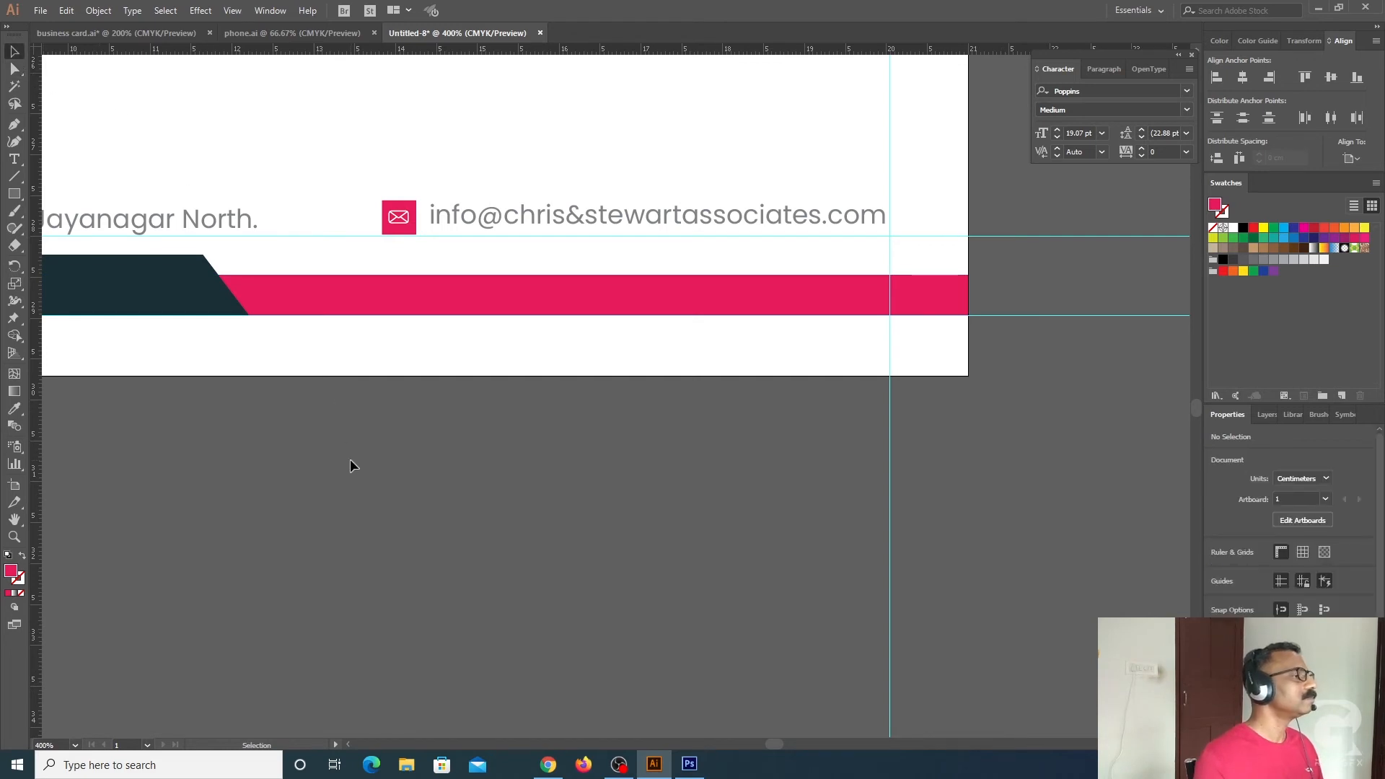
Delete the two horizontal footer guides and leave the bars deselected
key(ctrl+minus)
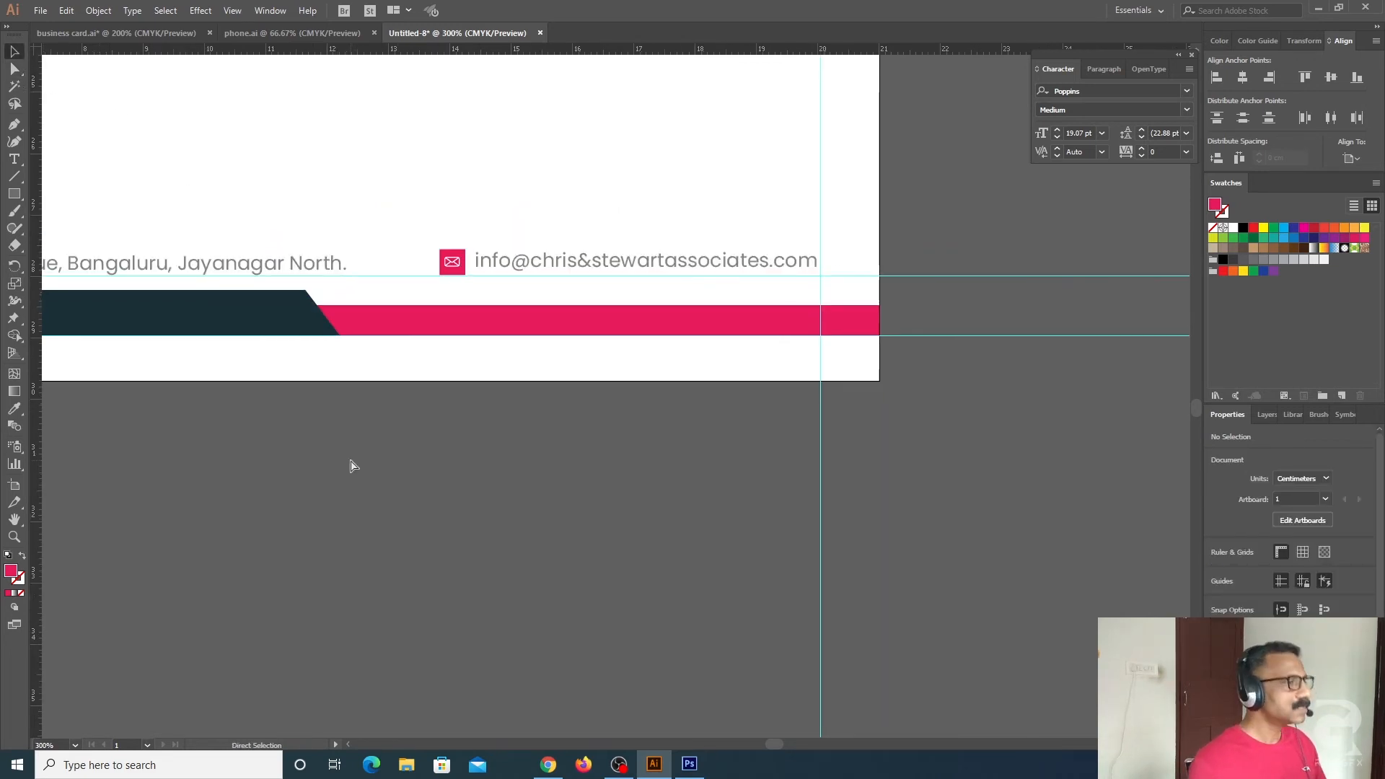
key(ctrl+minus)
key(ctrl+minus)
drag(448, 475, 600, 556)
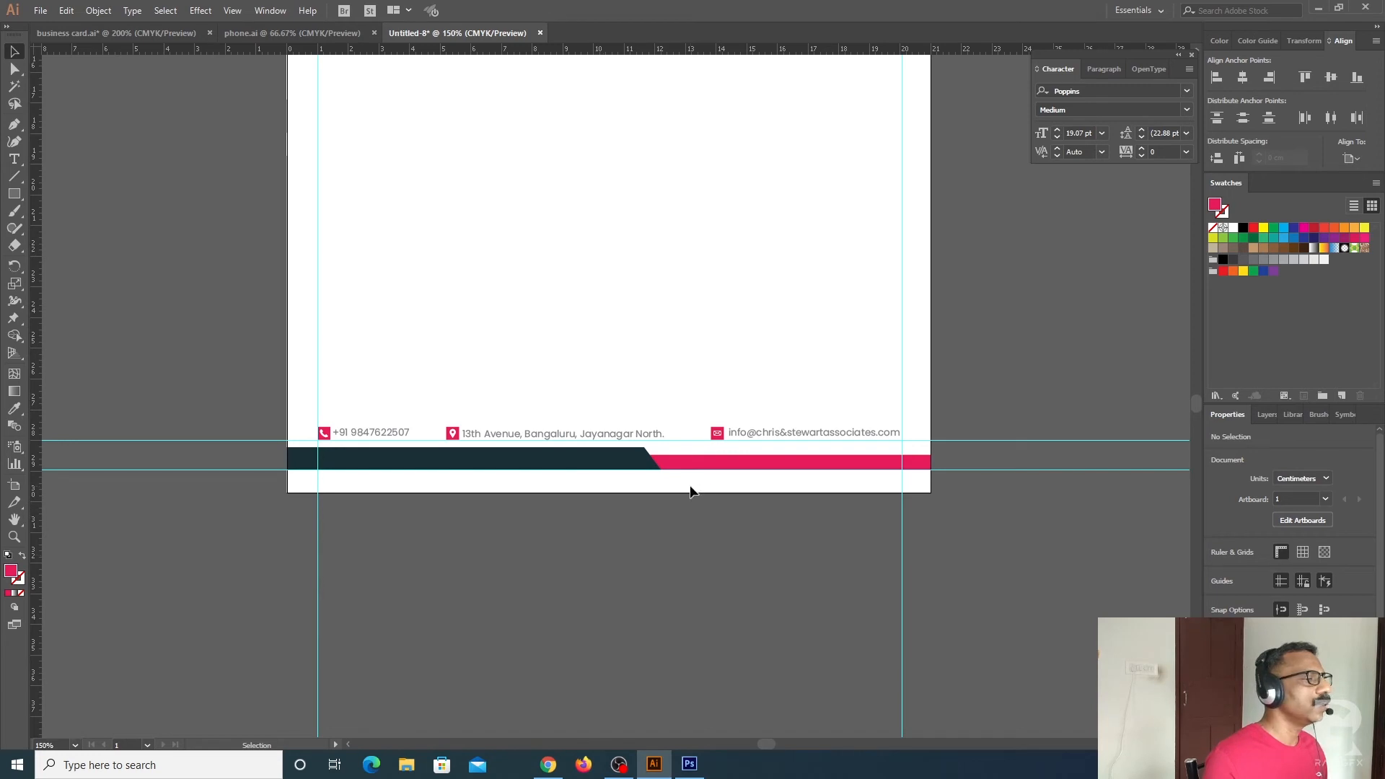
drag(1043, 535, 1034, 535)
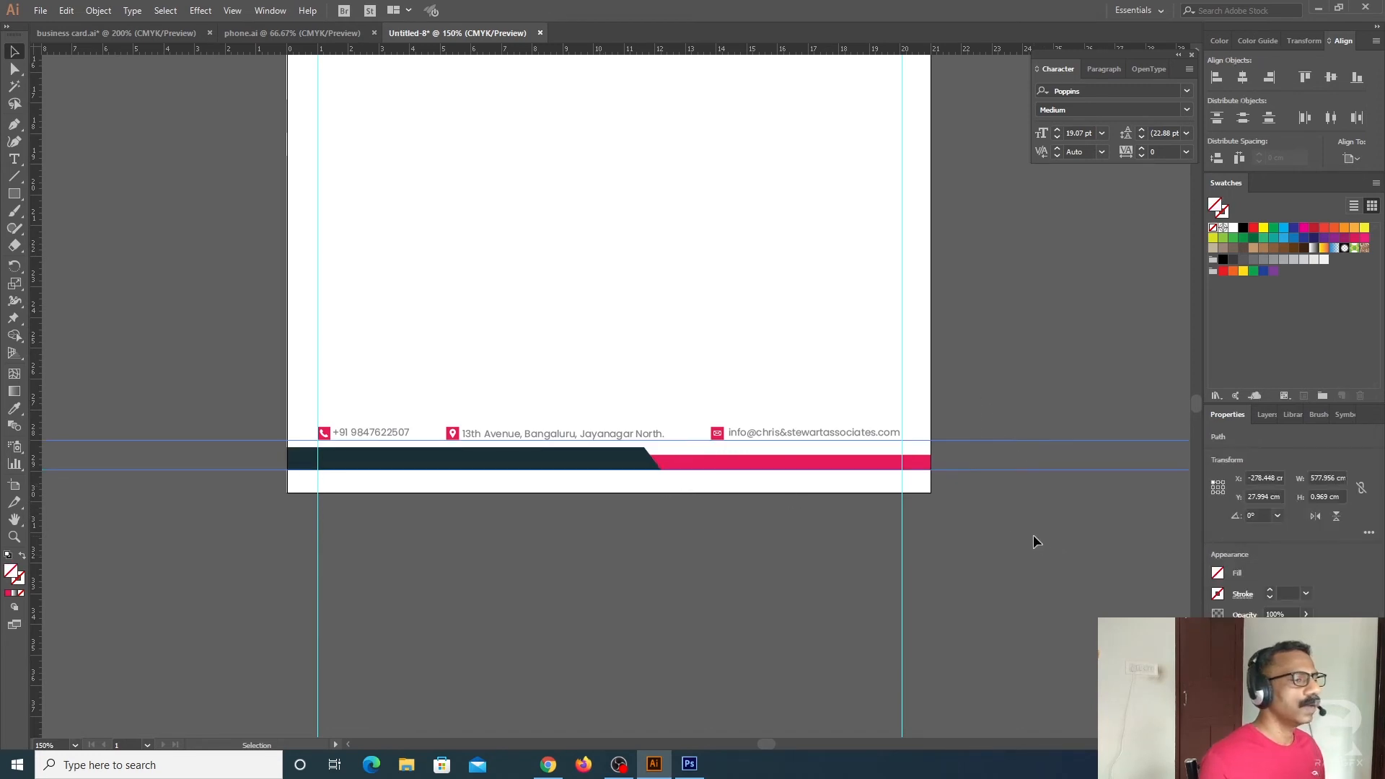
key(Delete)
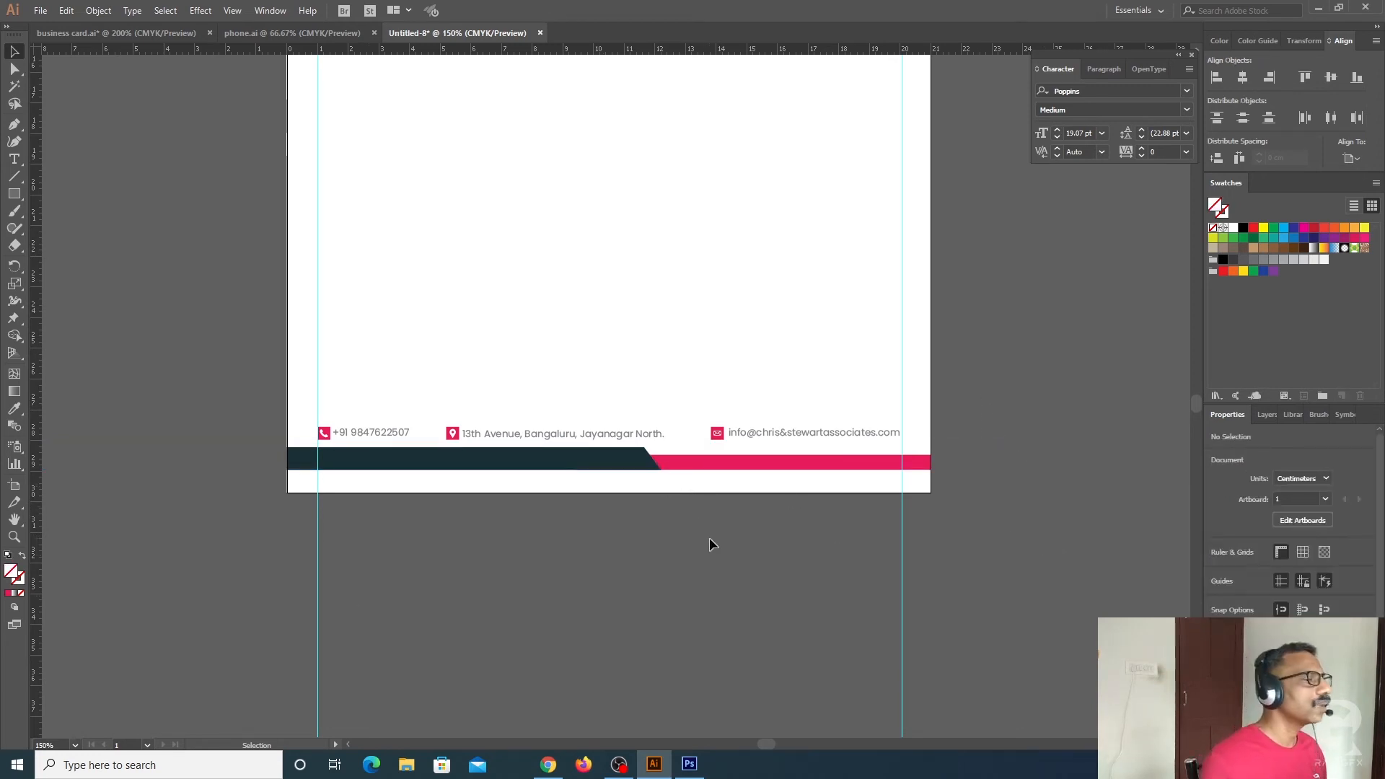
click(632, 461)
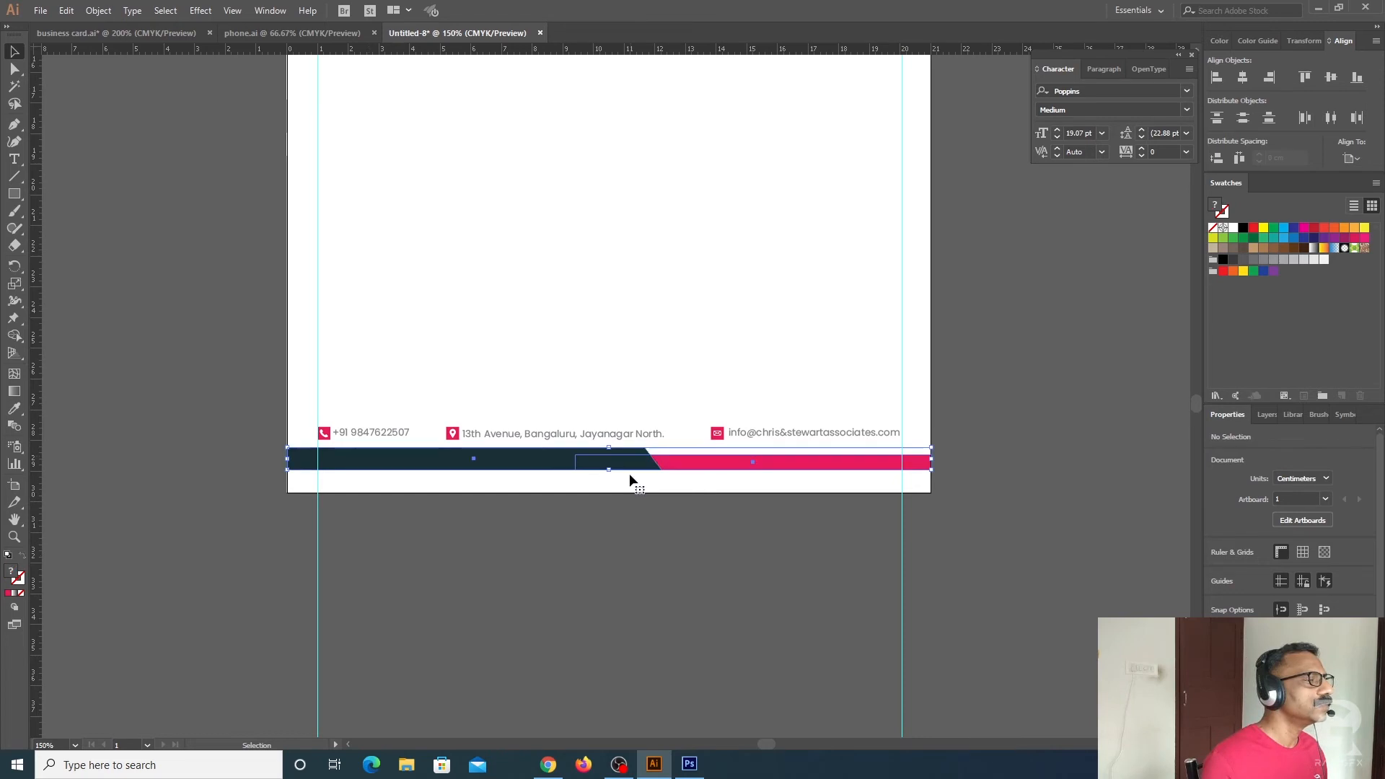
click(640, 549)
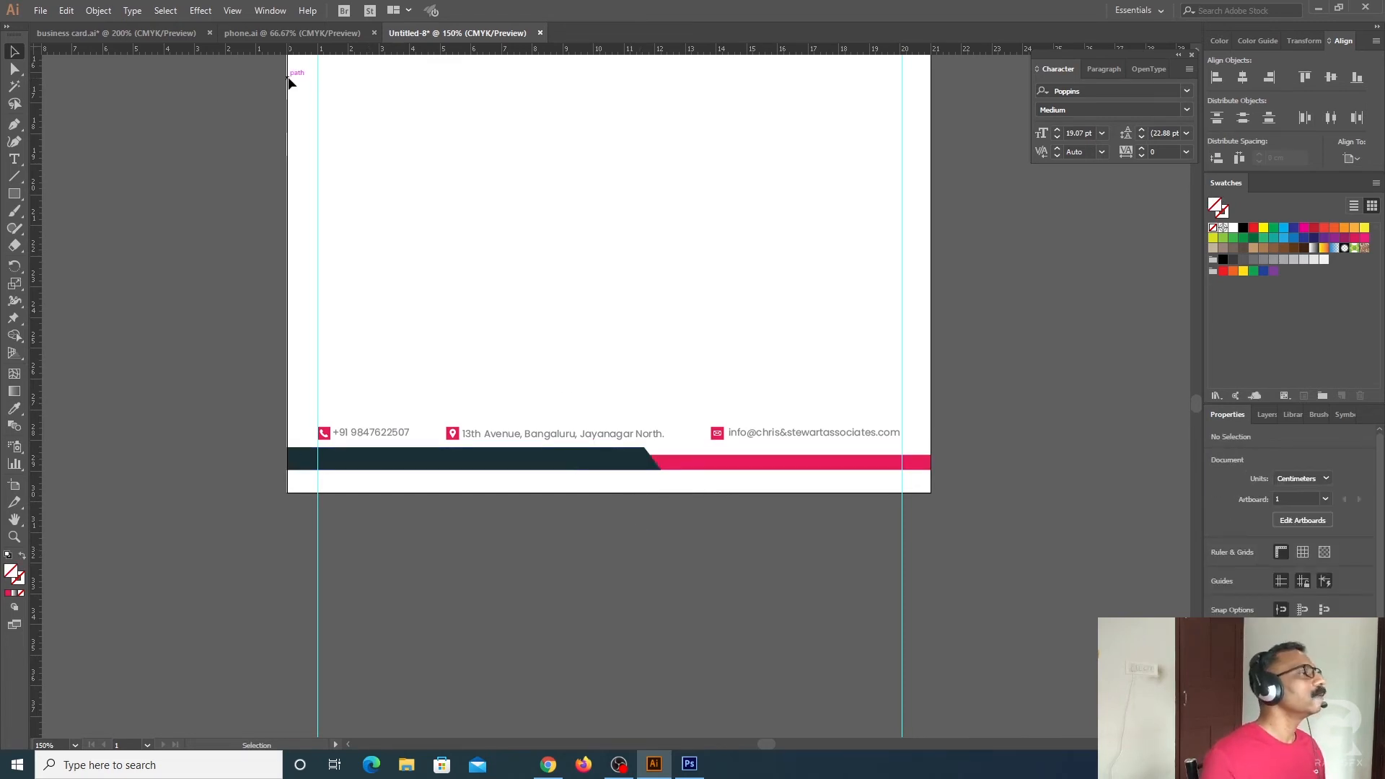
click(167, 36)
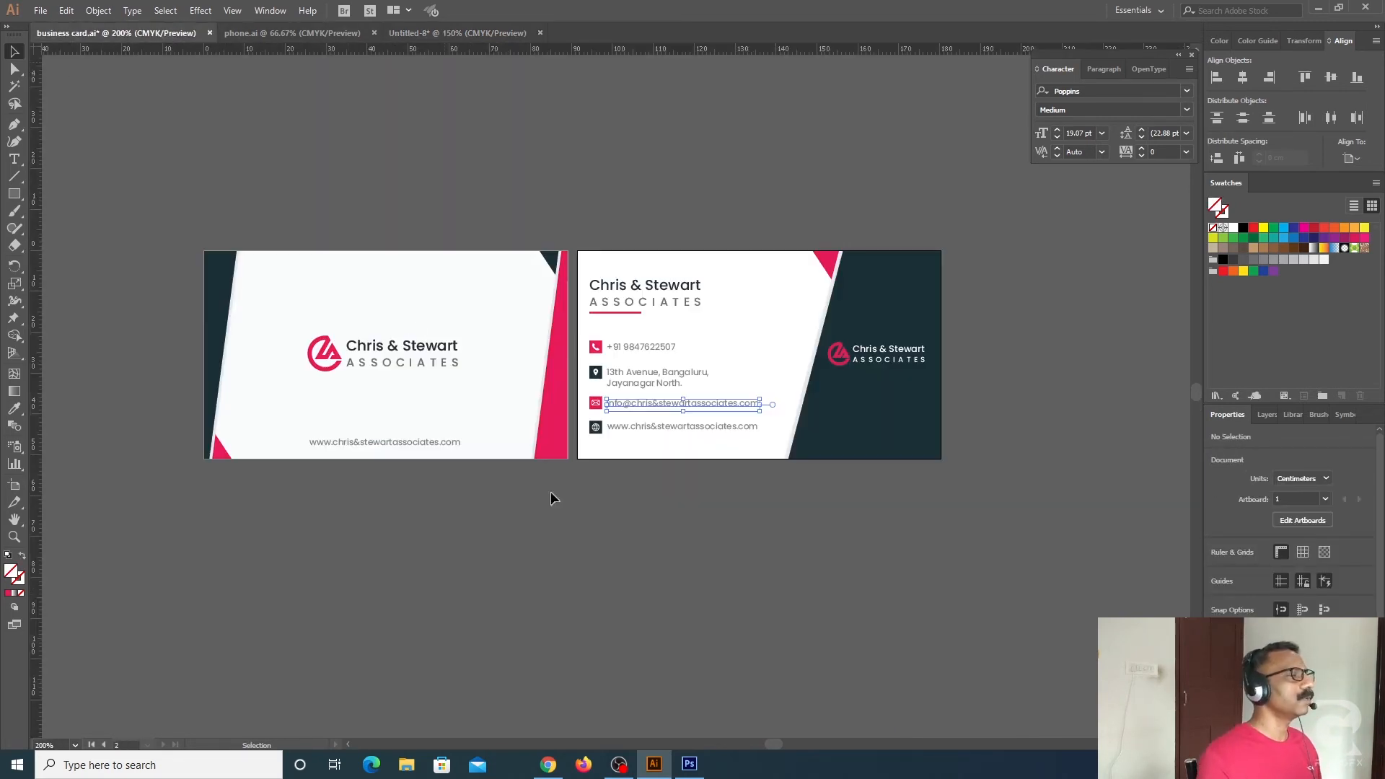
click(690, 555)
click(682, 427)
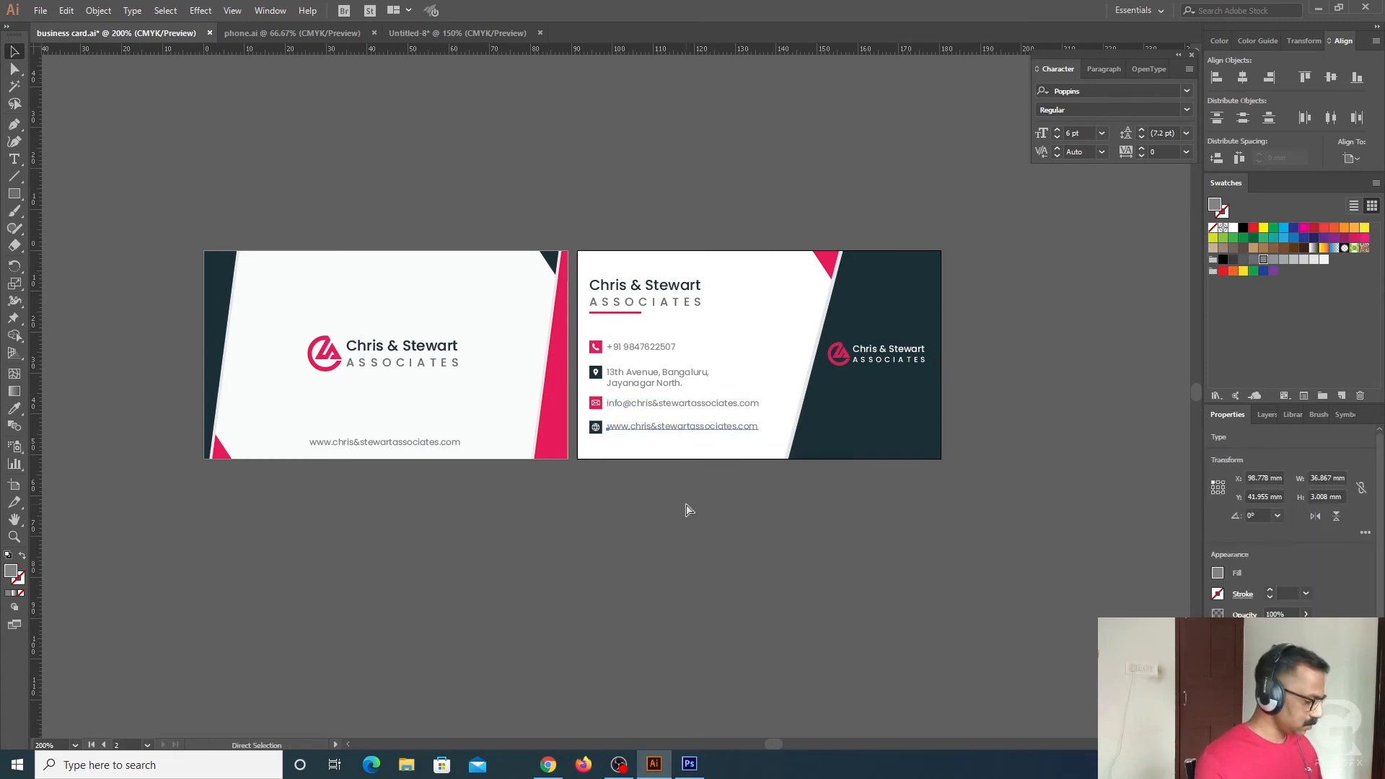
click(439, 35)
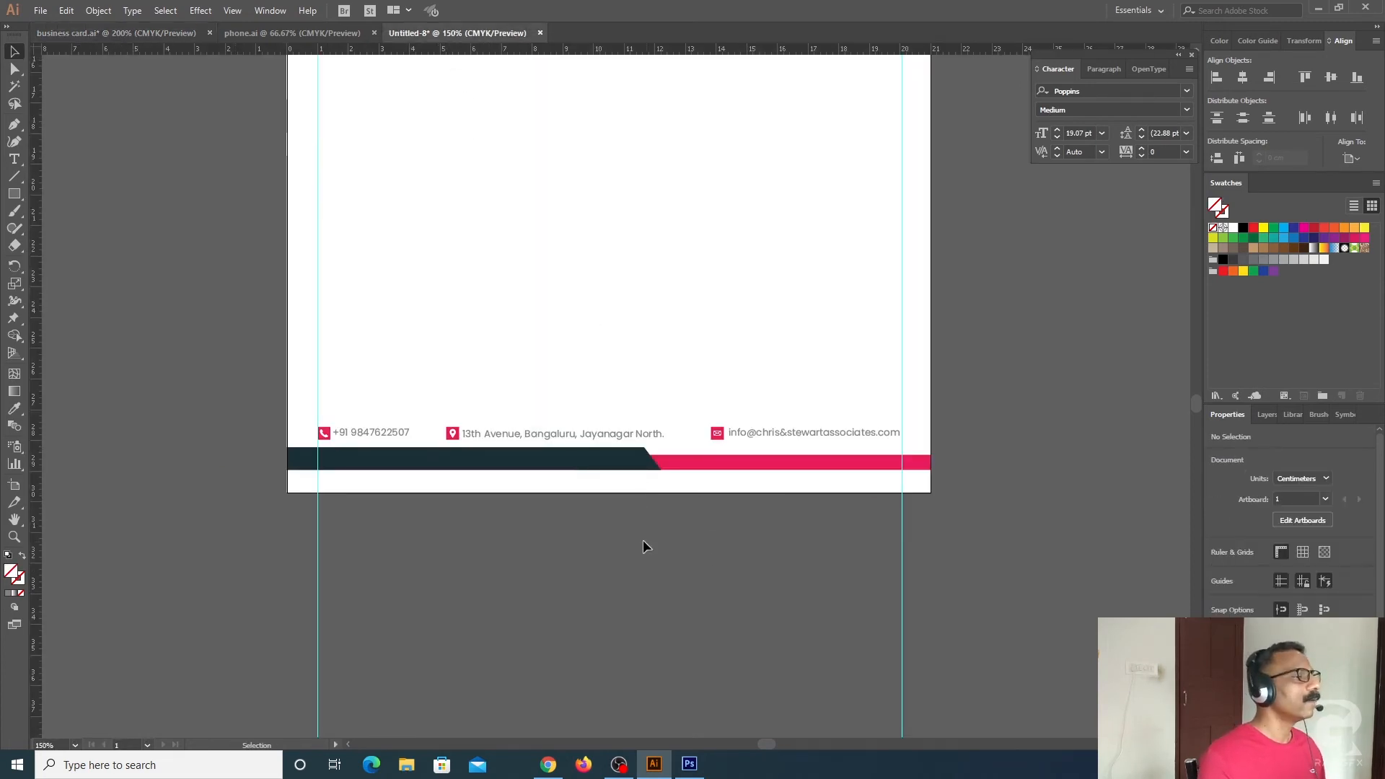
text(www.chris&stewartassociates.com)
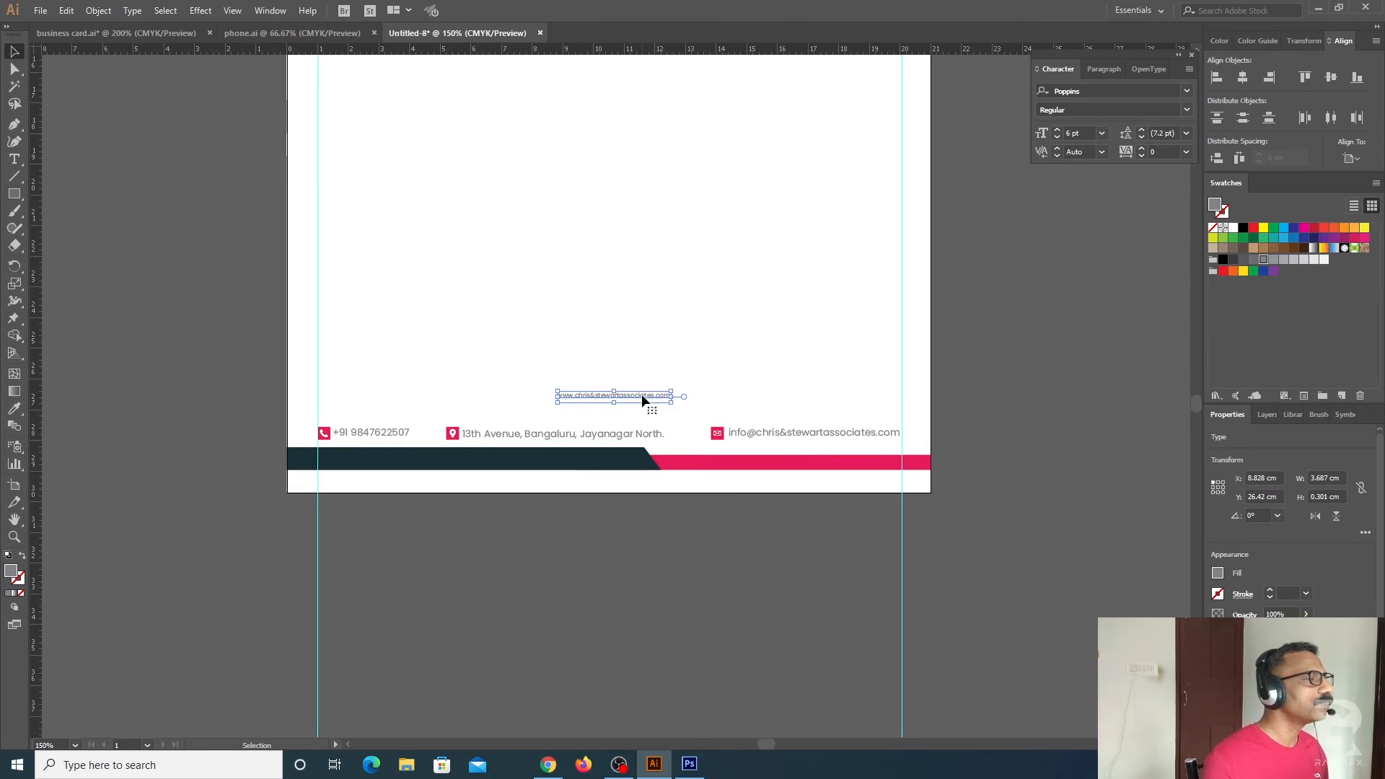
Set the pasted web address to 9 pt and fill it white
click(1102, 133)
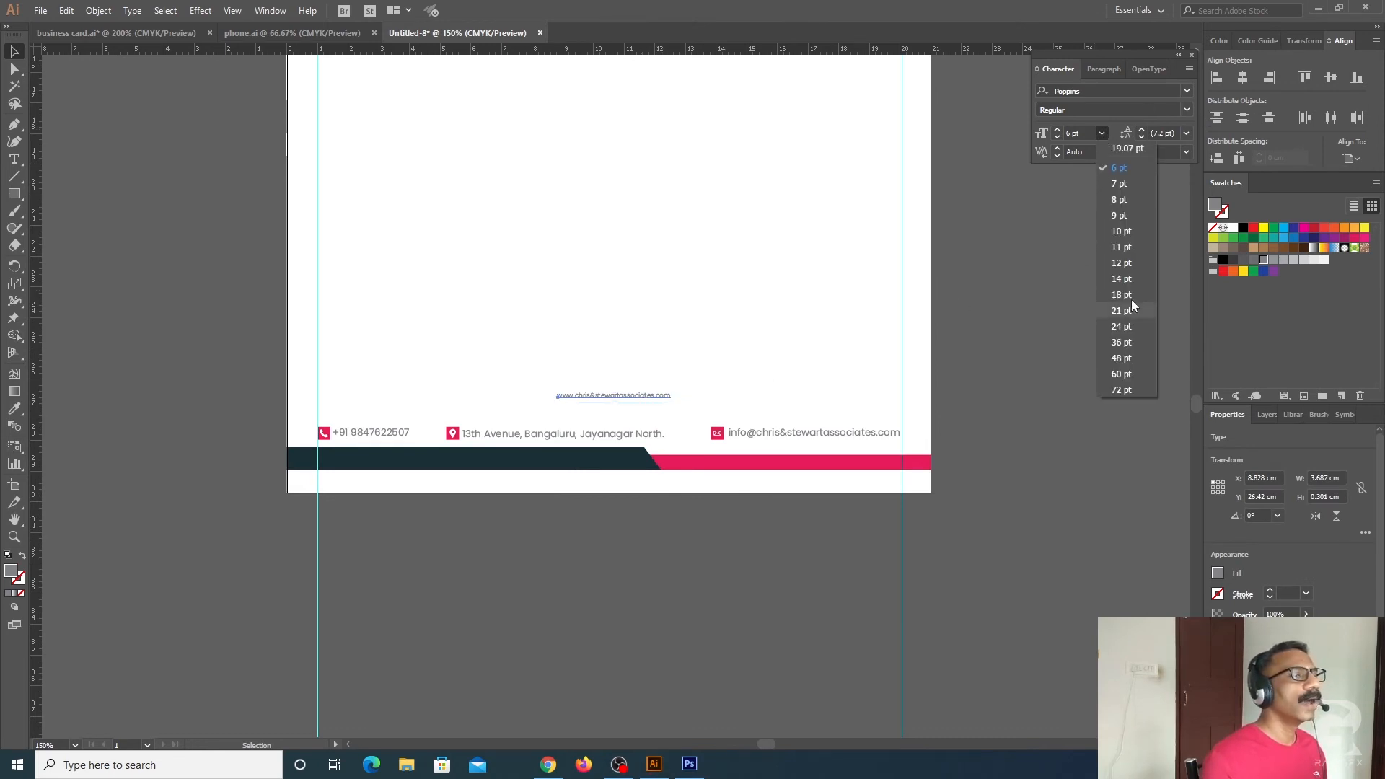
click(1120, 210)
click(1233, 229)
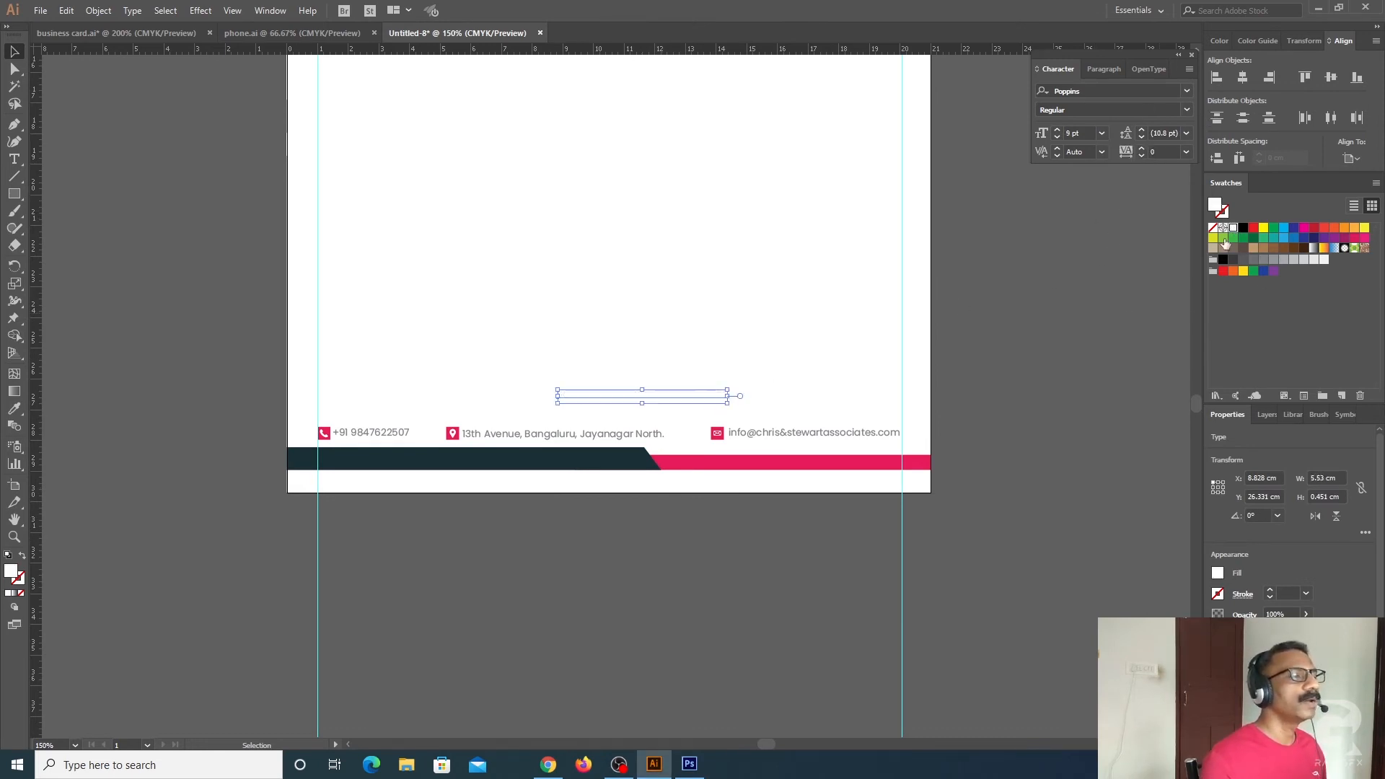
Position the white web address on the dark footer bar, just short of its slanted end, and deselect it
drag(677, 401, 596, 465)
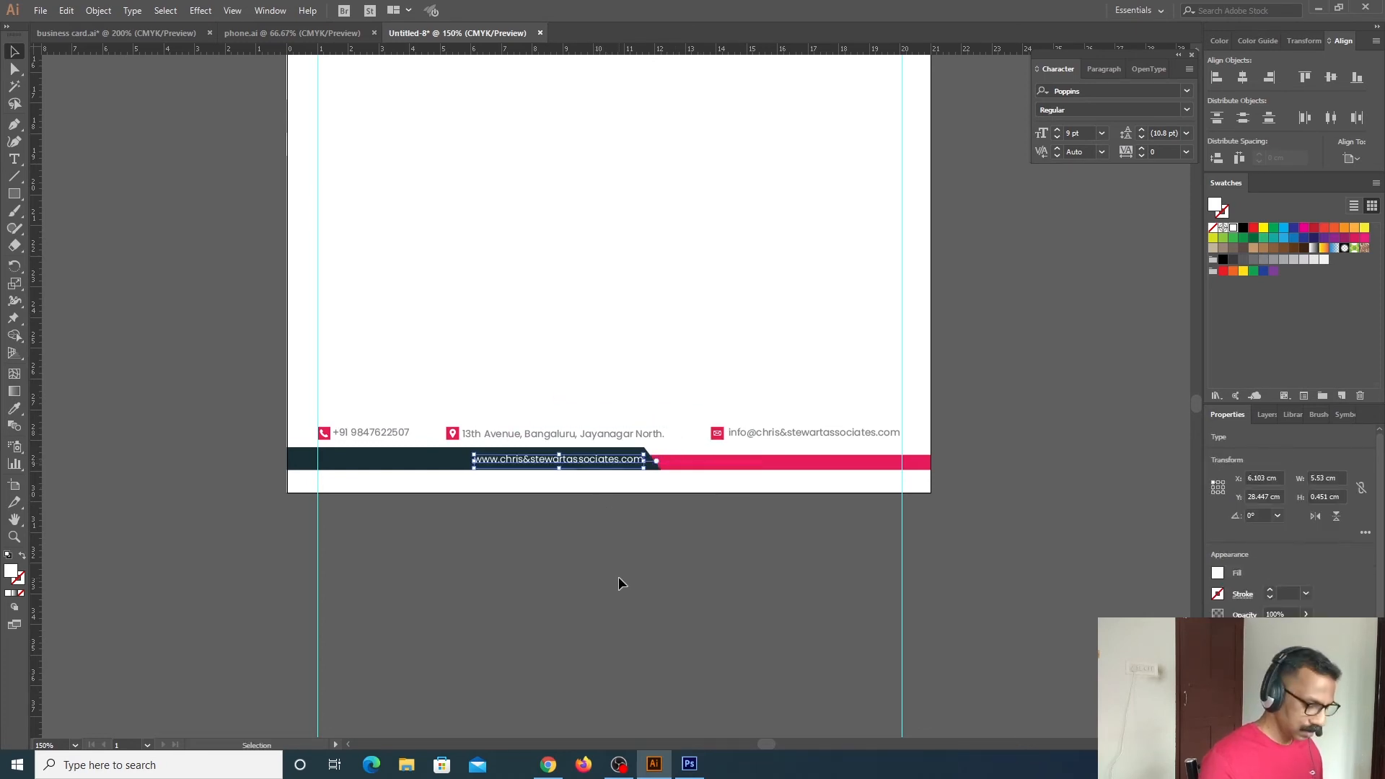
key(Up)
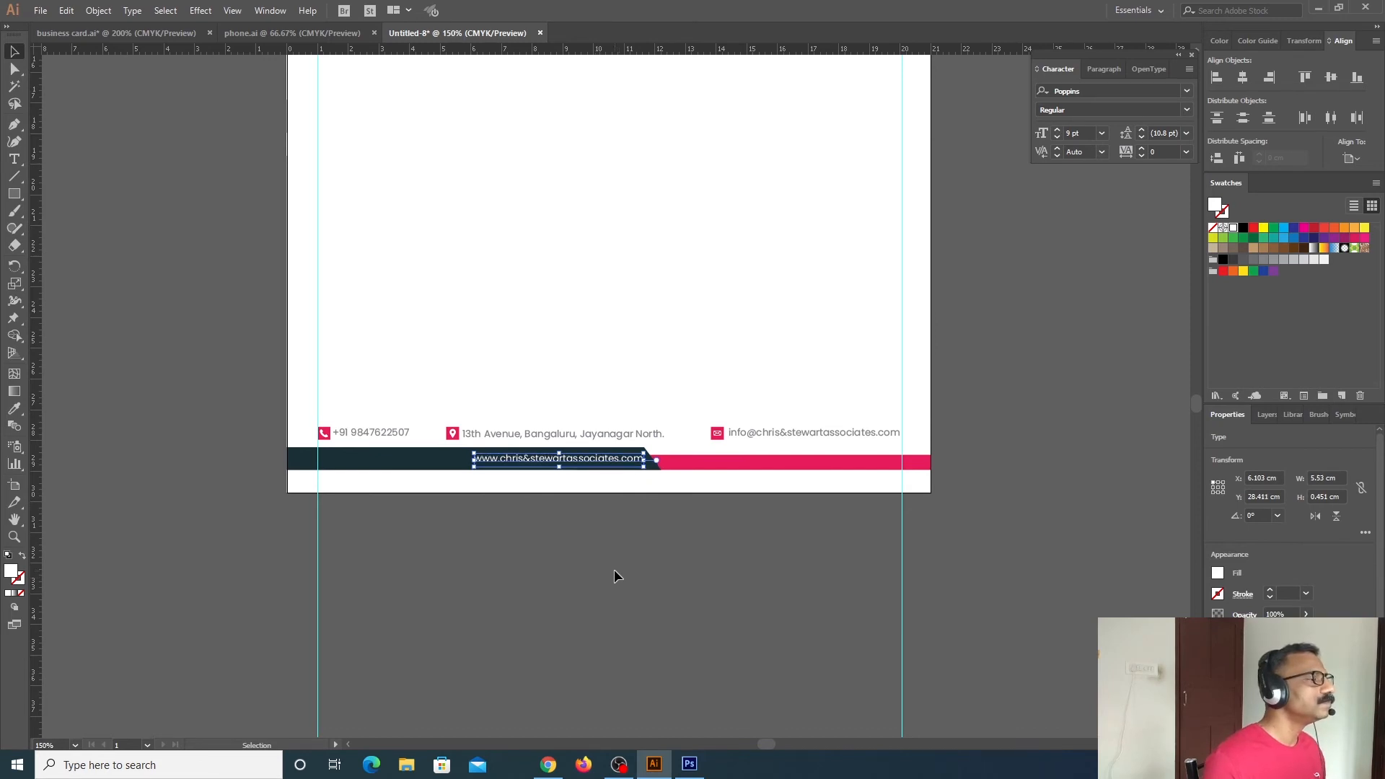
key(Left)
key(Left)
key(Left)
key(Left)
key(Left)
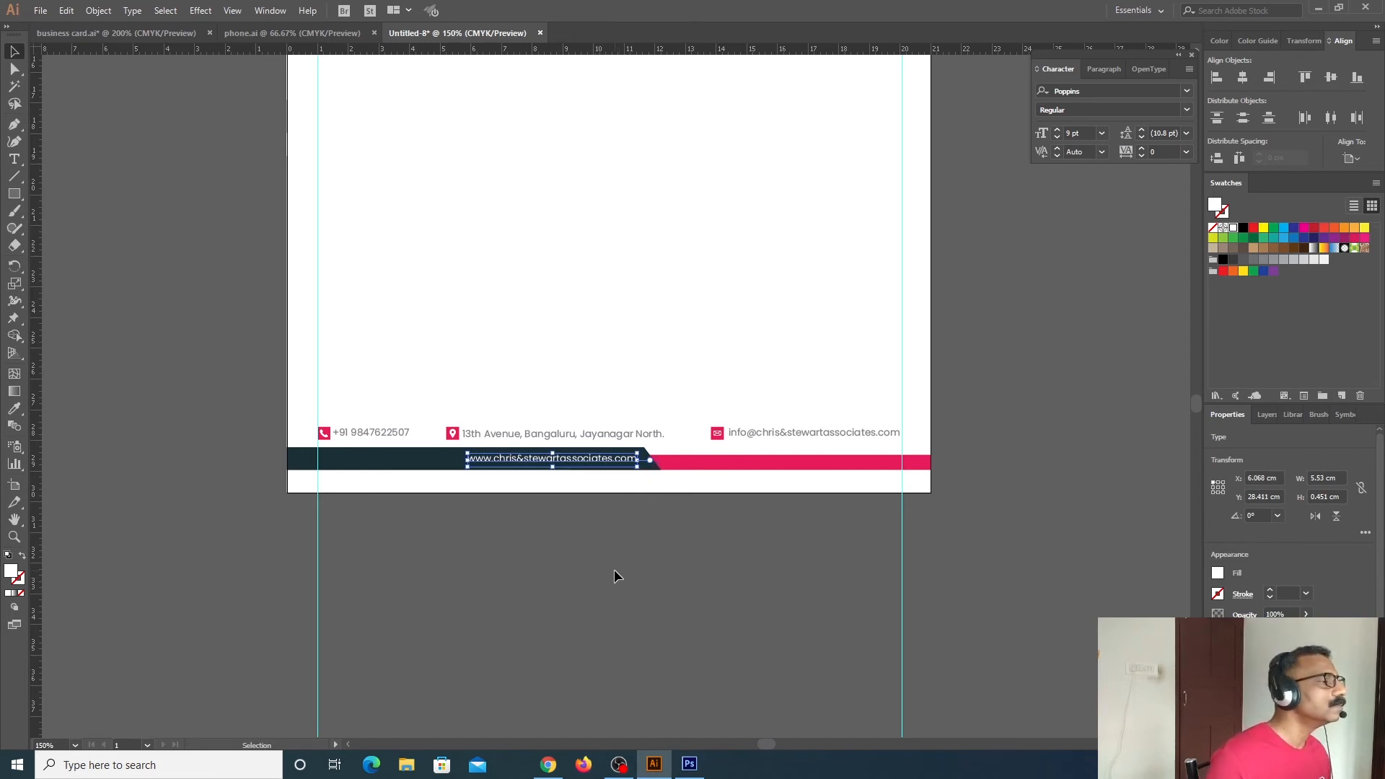
key(Left)
key(Left)
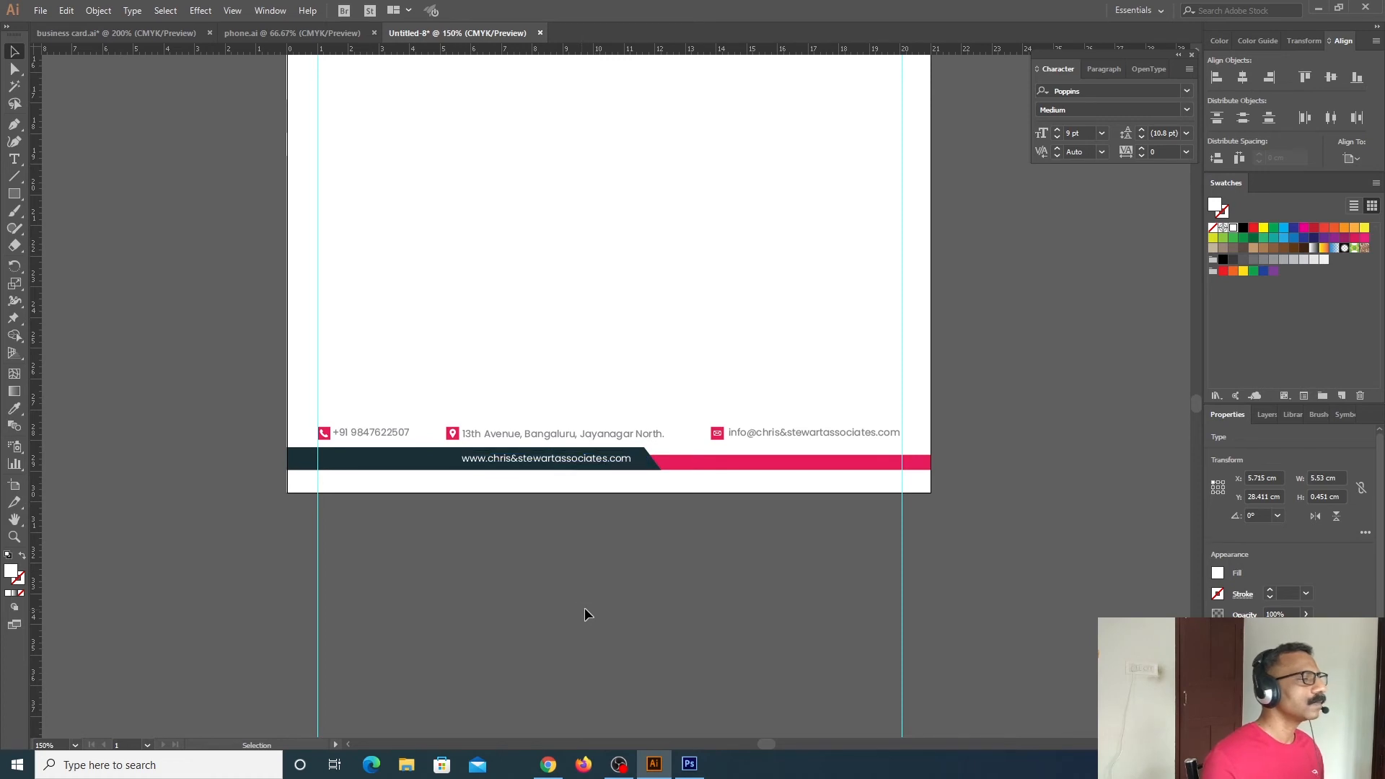
click(584, 607)
Copy the globe icon from phone.ai and paste it into the letterhead
key(ctrl+equal)
key(ctrl+equal)
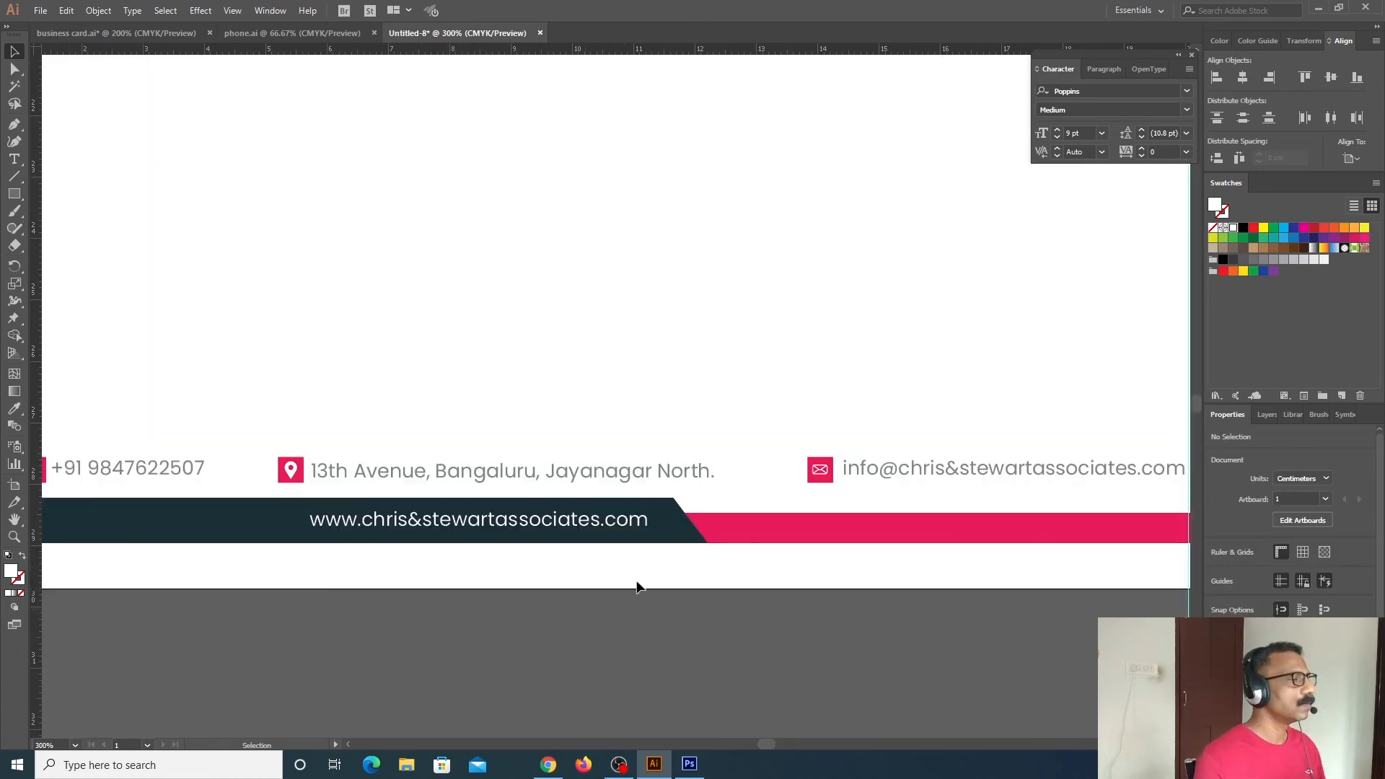
drag(650, 323, 689, 294)
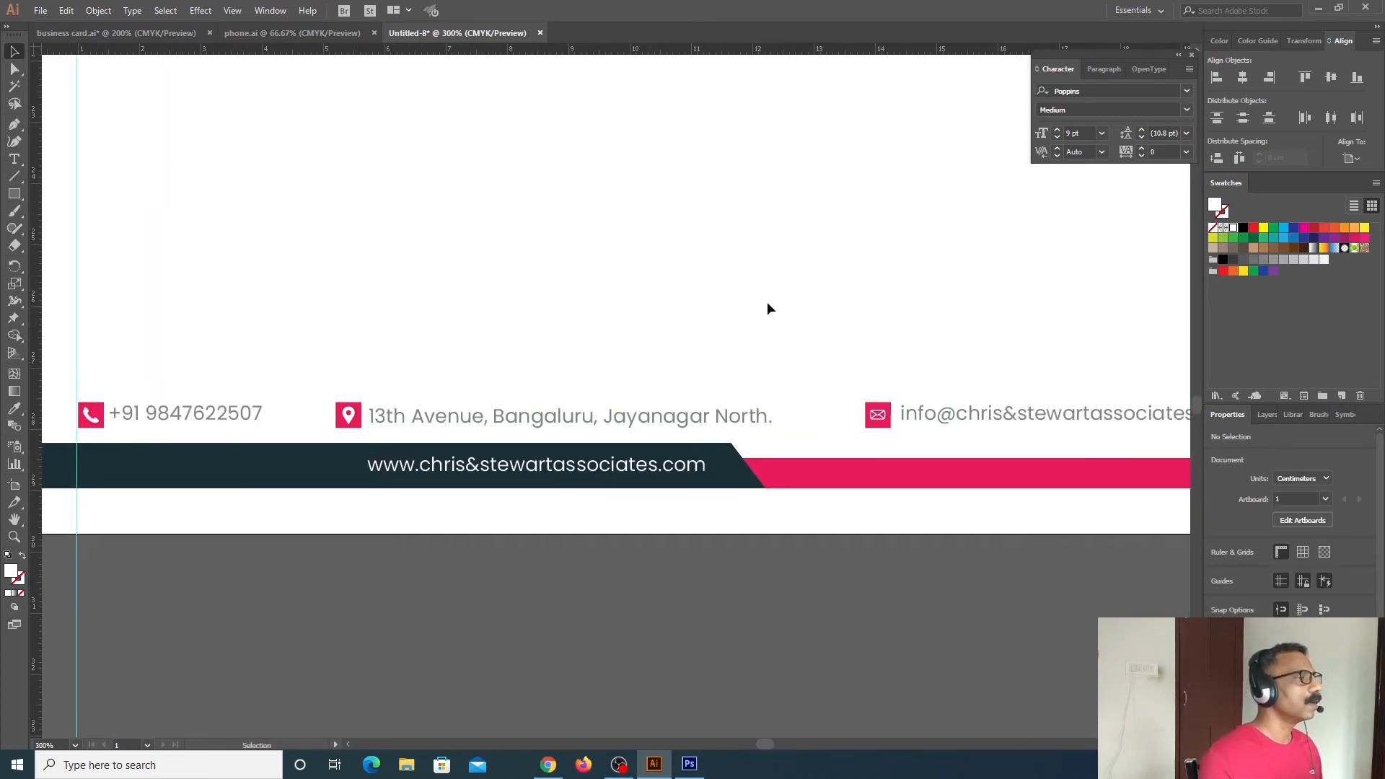
click(271, 34)
key(a)
drag(233, 310, 276, 399)
click(303, 381)
click(410, 33)
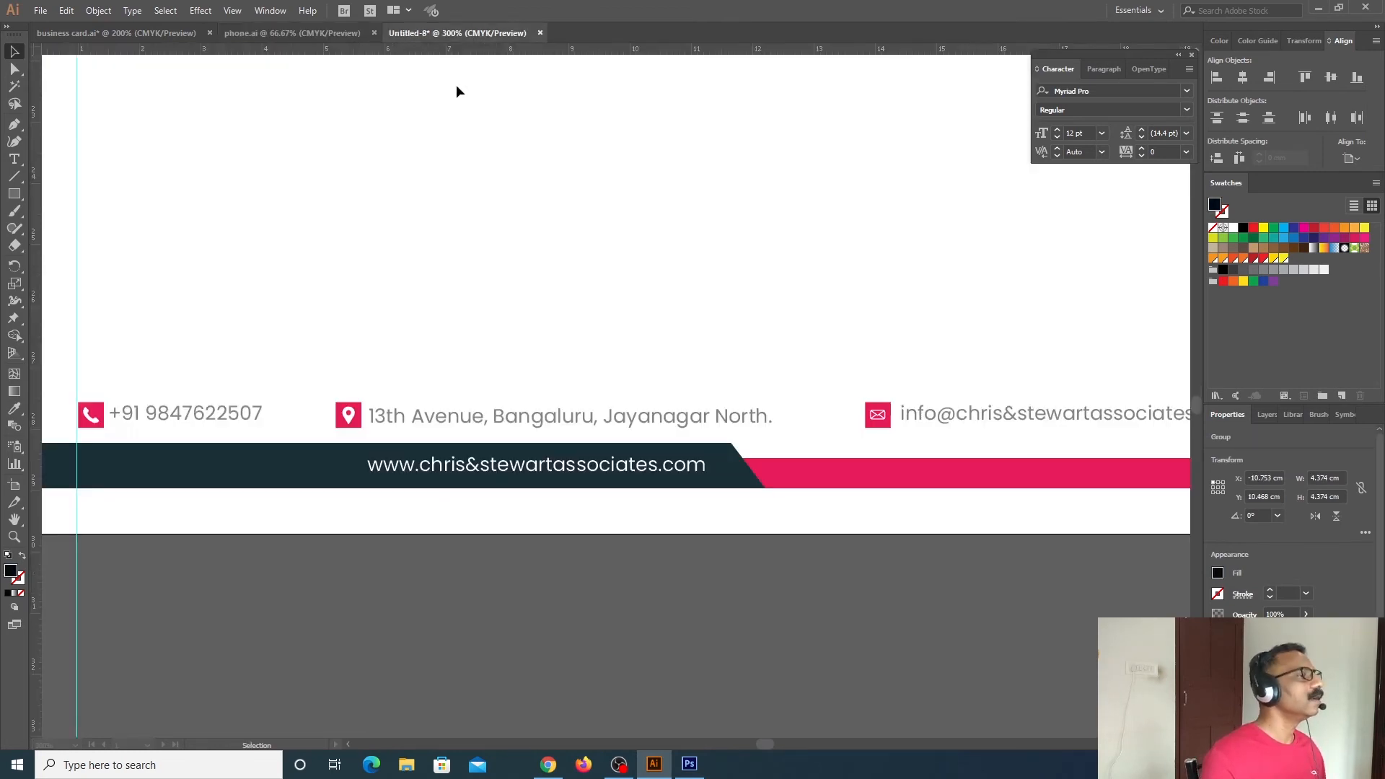
key(ctrl+v)
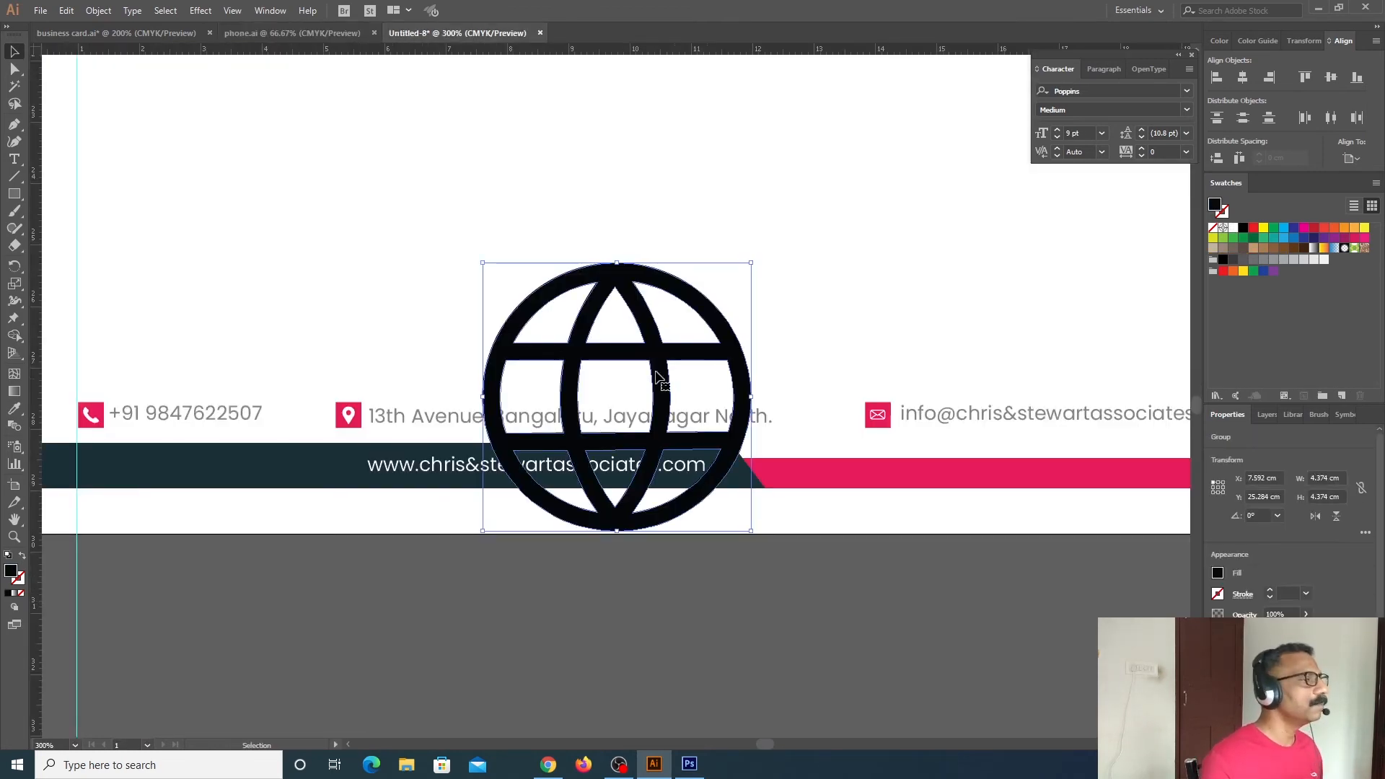
Scale the globe icon down to about 0.38 cm, fill it white and place it before the web address on the dark bar
drag(485, 266, 604, 384)
click(1234, 229)
click(607, 490)
drag(617, 397, 347, 472)
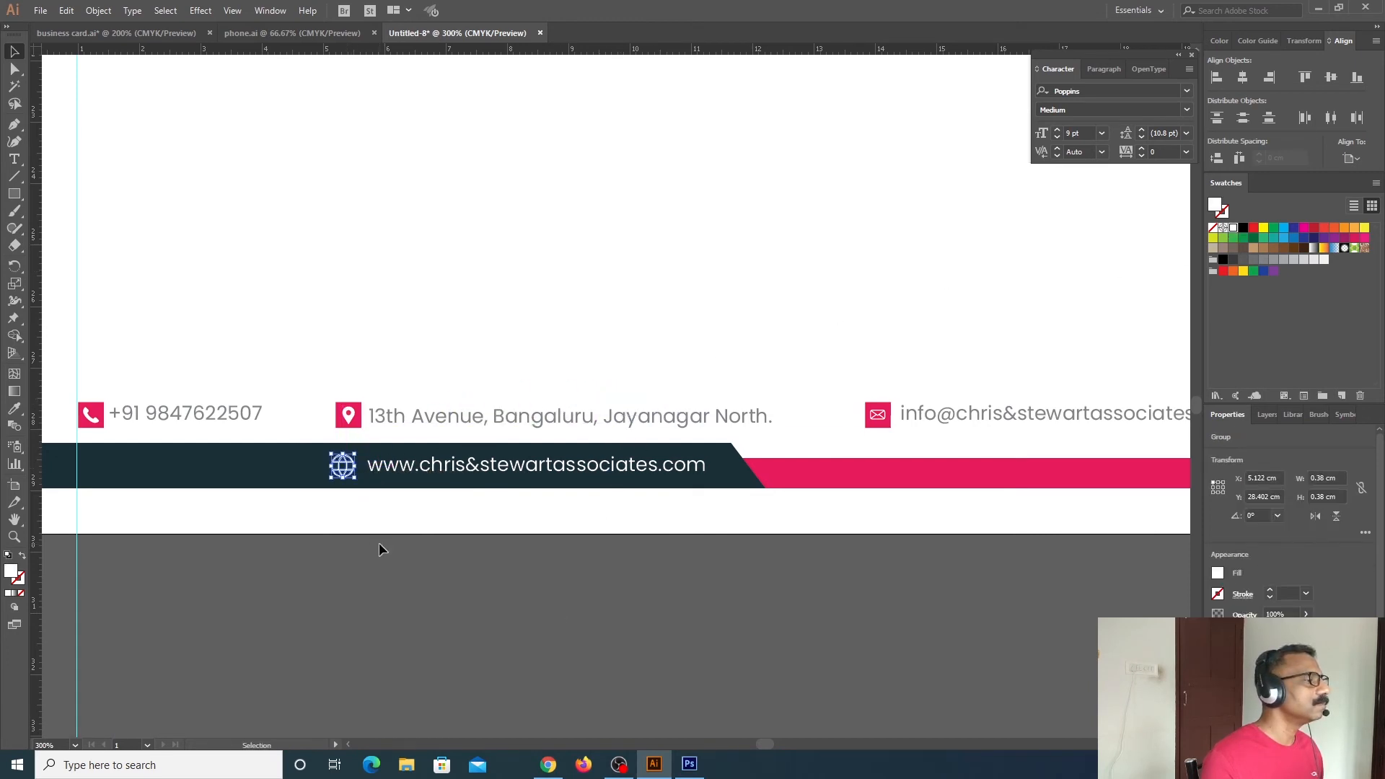
click(382, 553)
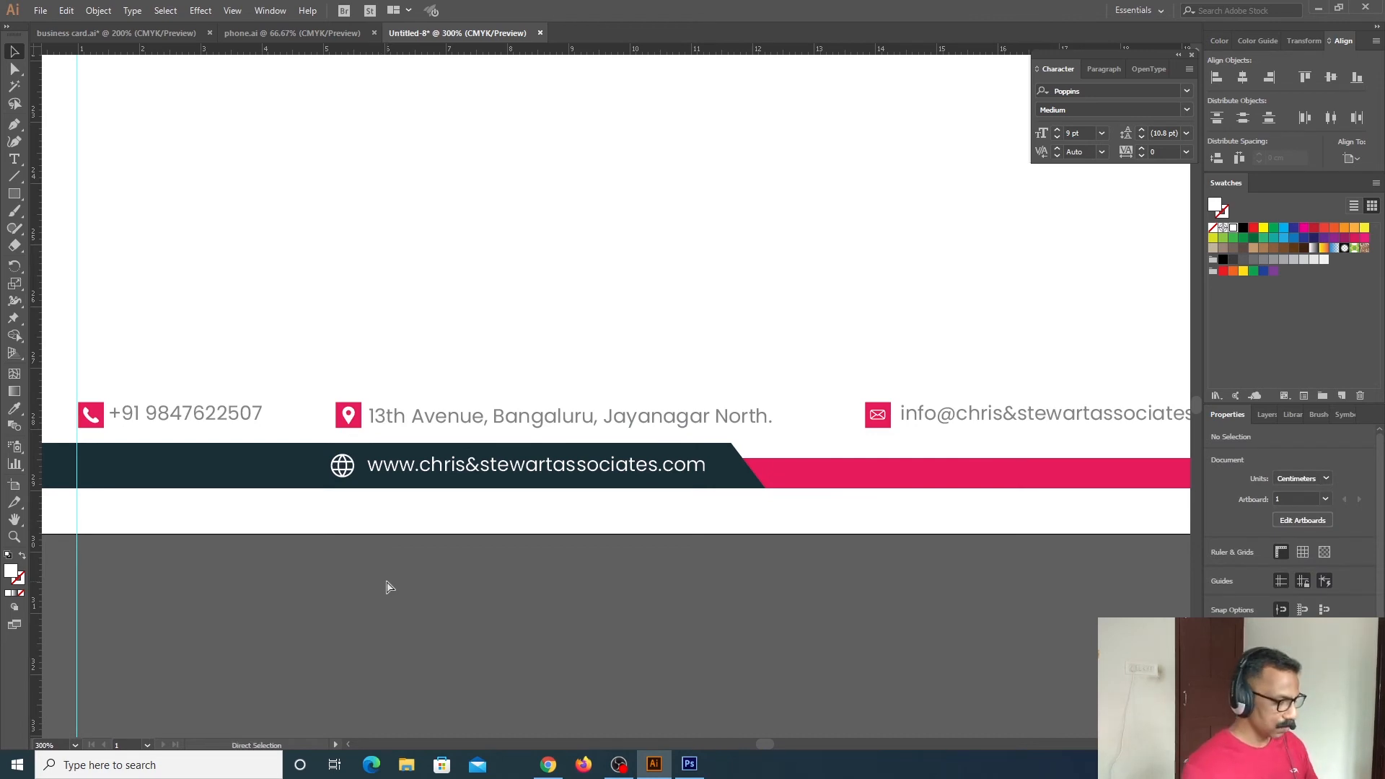
Ungroup the header logo to separate its symbol from the company name
key(ctrl+minus)
key(ctrl+minus)
key(ctrl+minus)
key(ctrl+minus)
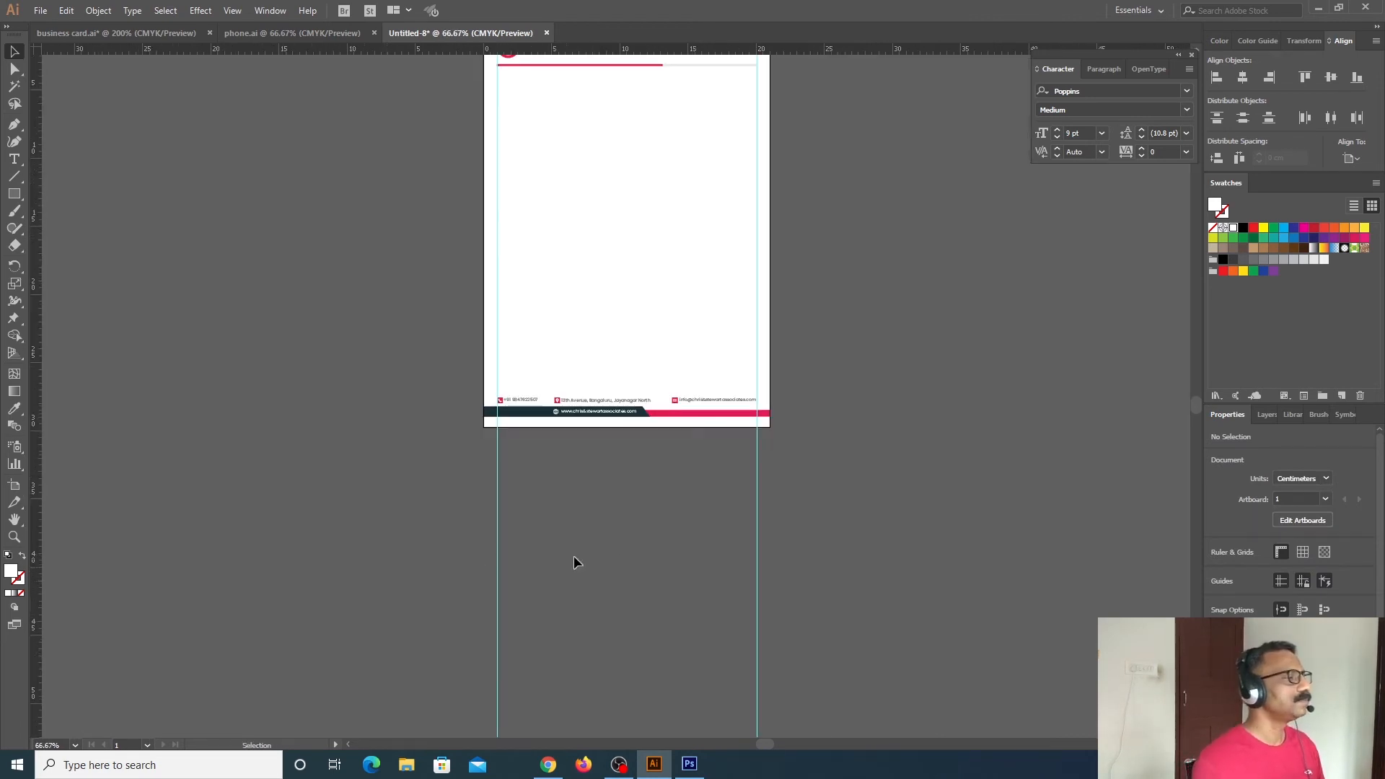
drag(646, 516, 639, 642)
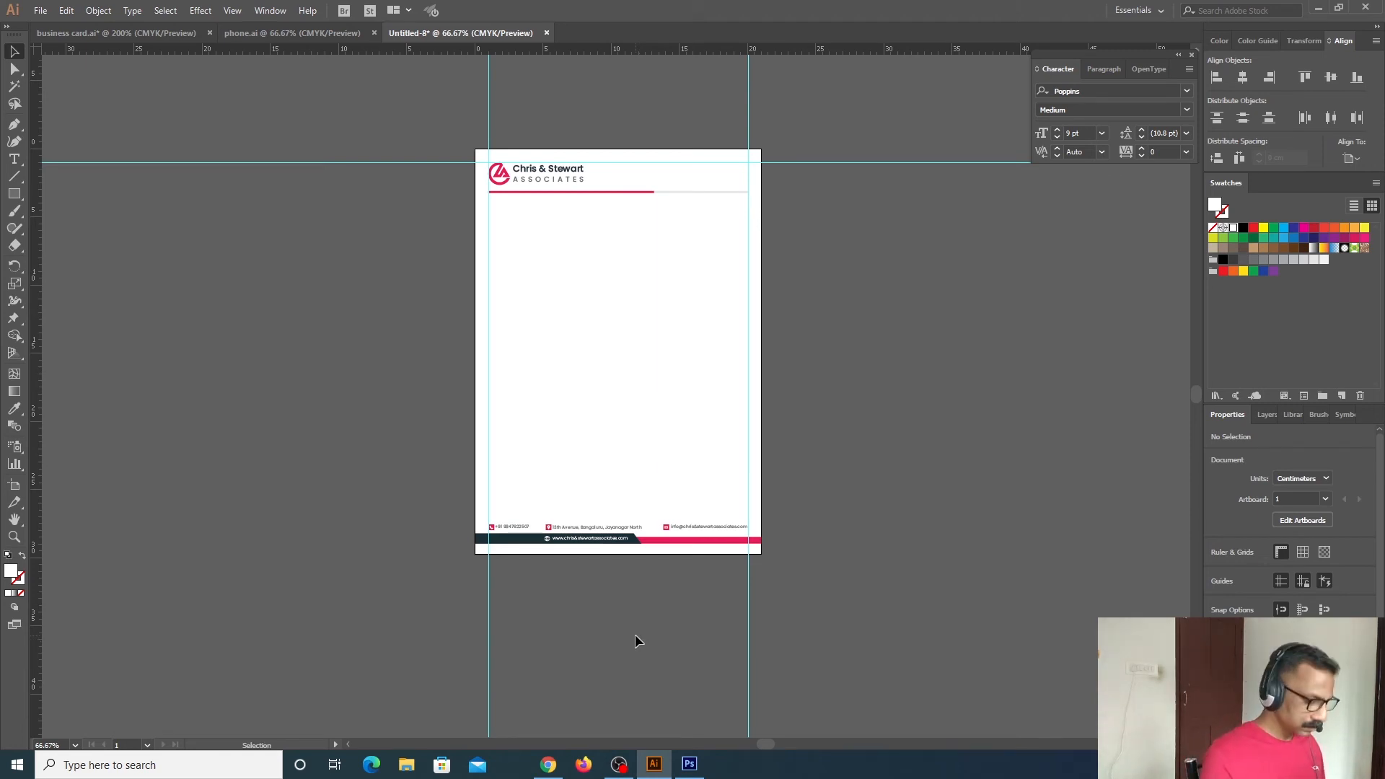
key(ctrl+1)
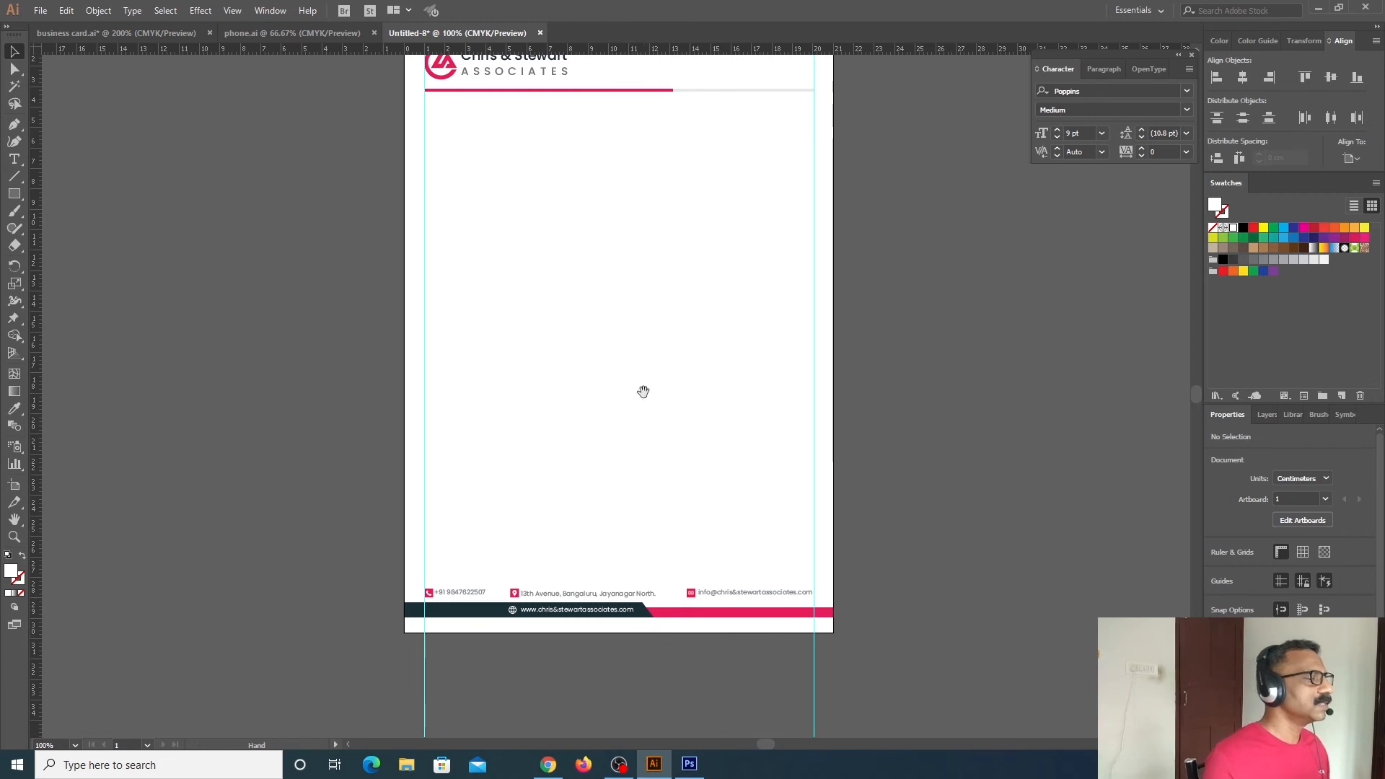
drag(642, 390, 637, 442)
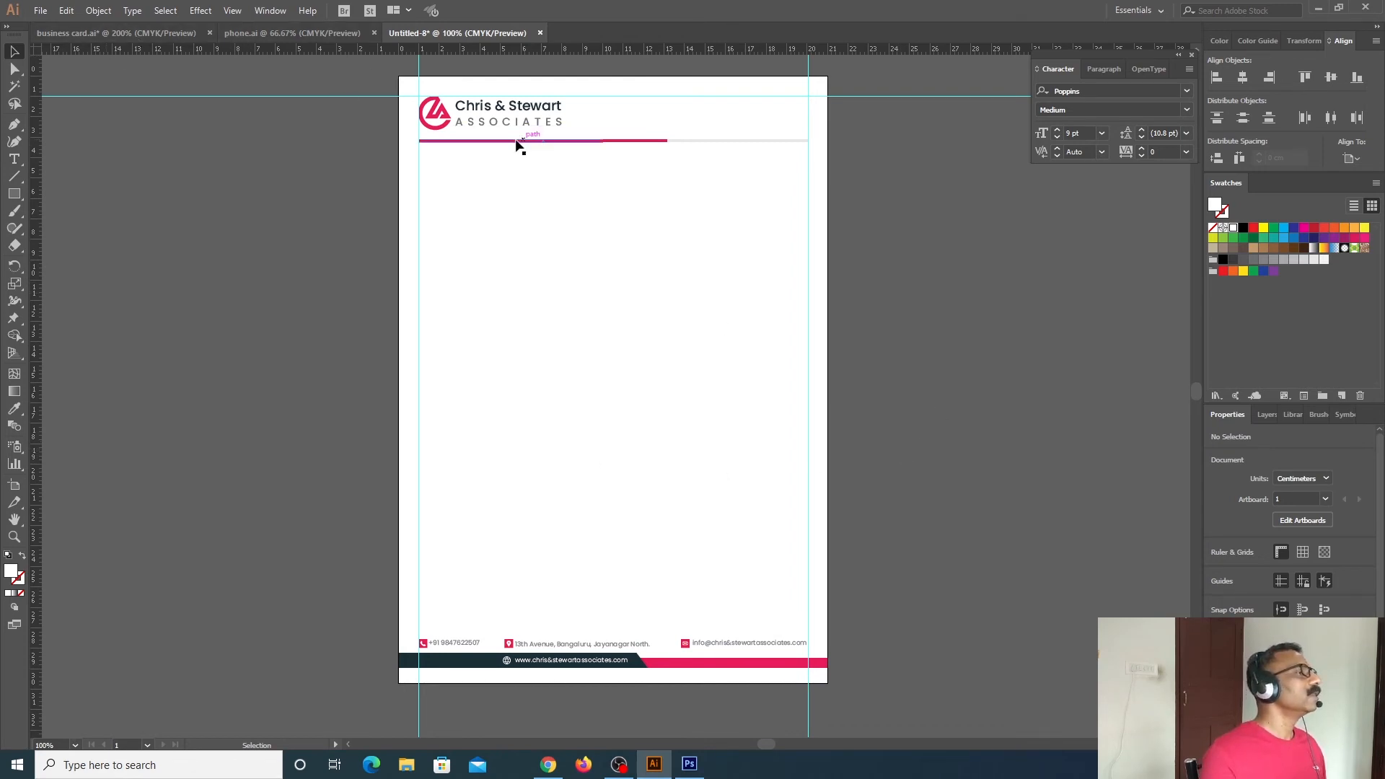
click(444, 116)
right_click(444, 117)
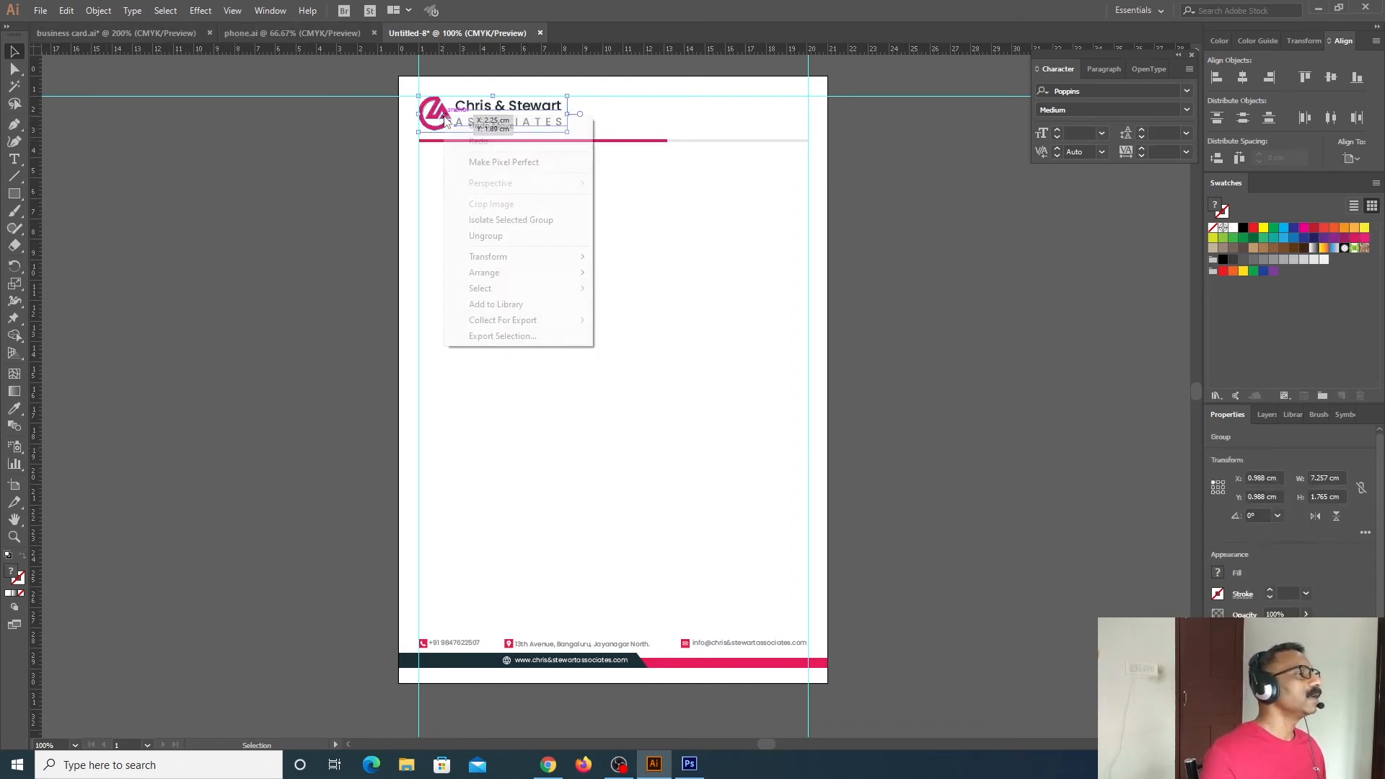
click(483, 237)
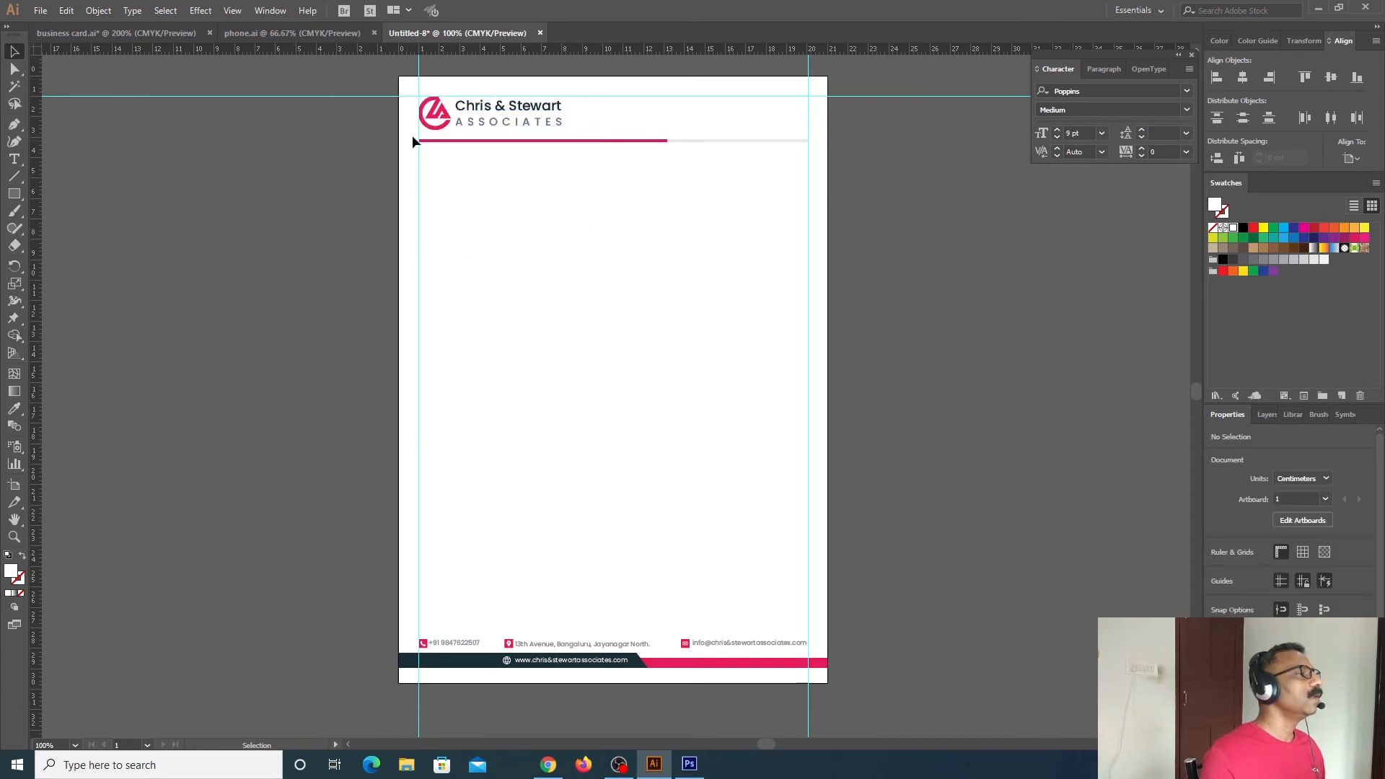
Duplicate the logo symbol, enlarge the copy to about 15 by 15.6 cm and centre it on the page
click(436, 114)
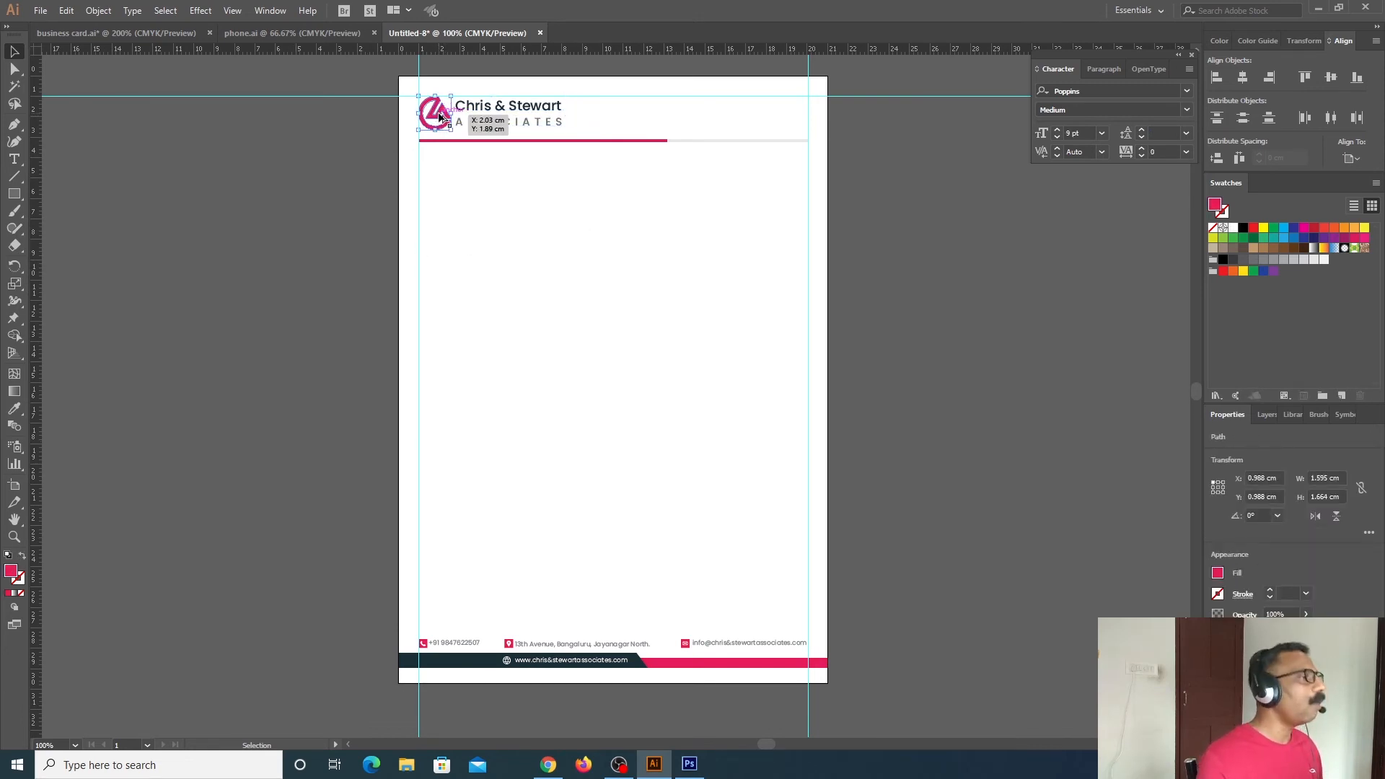
drag(440, 119, 696, 448)
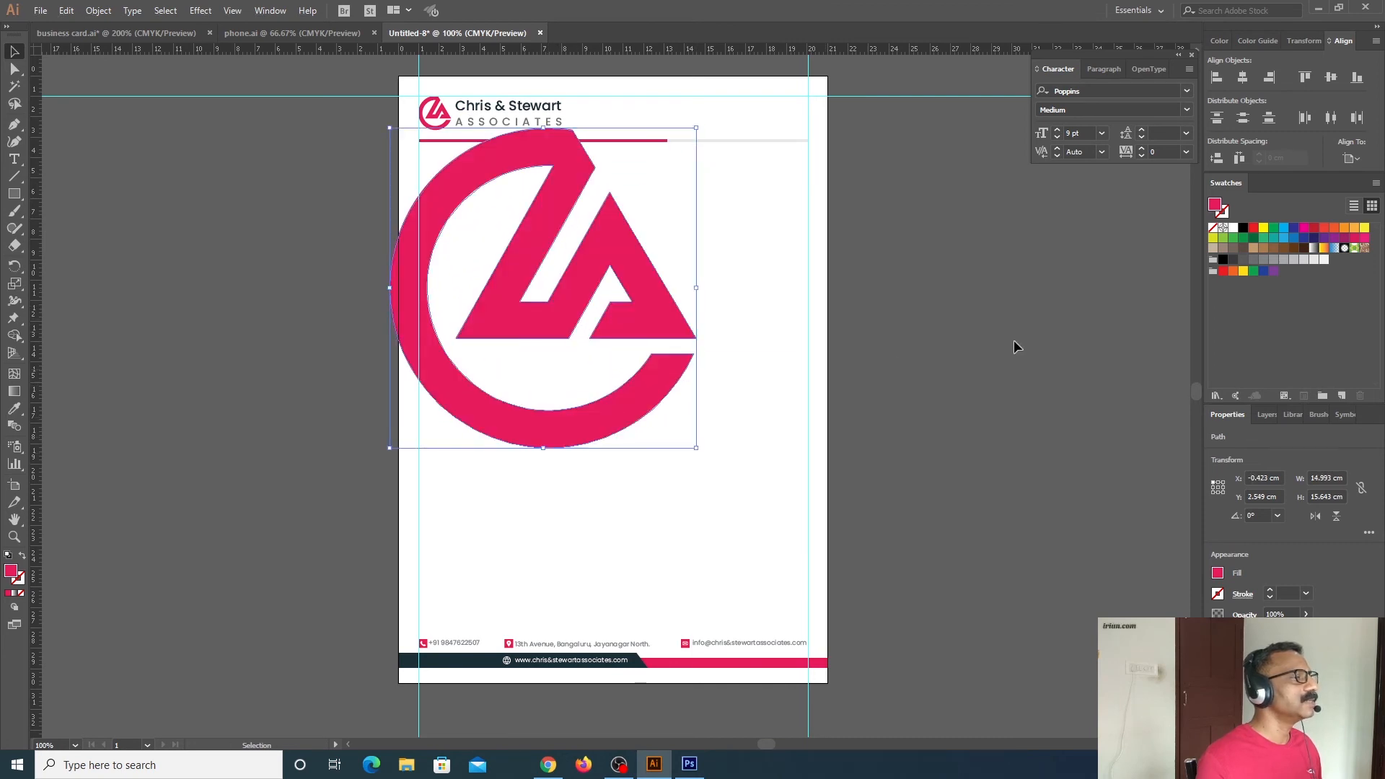
click(1244, 77)
click(1332, 78)
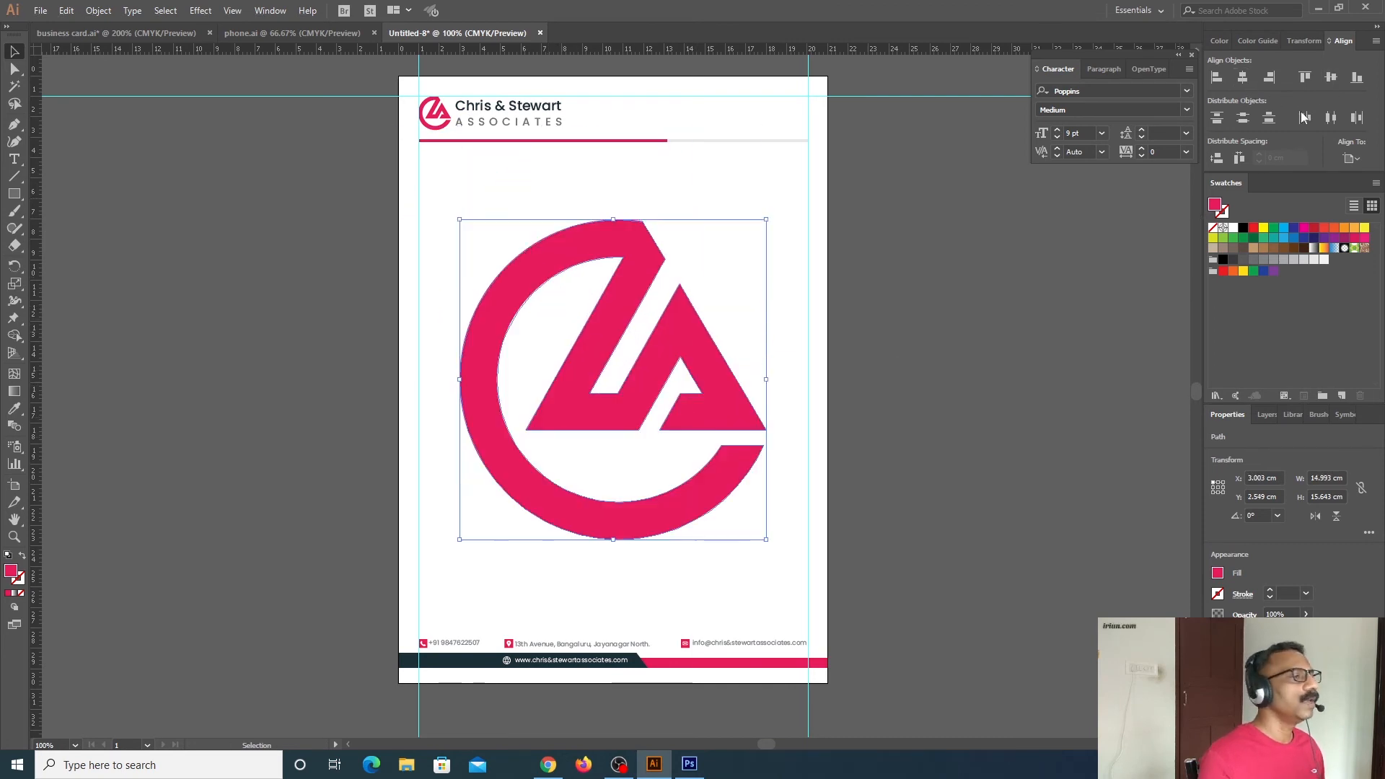
click(952, 422)
Select the large centred symbol and show its Transparency settings
click(655, 370)
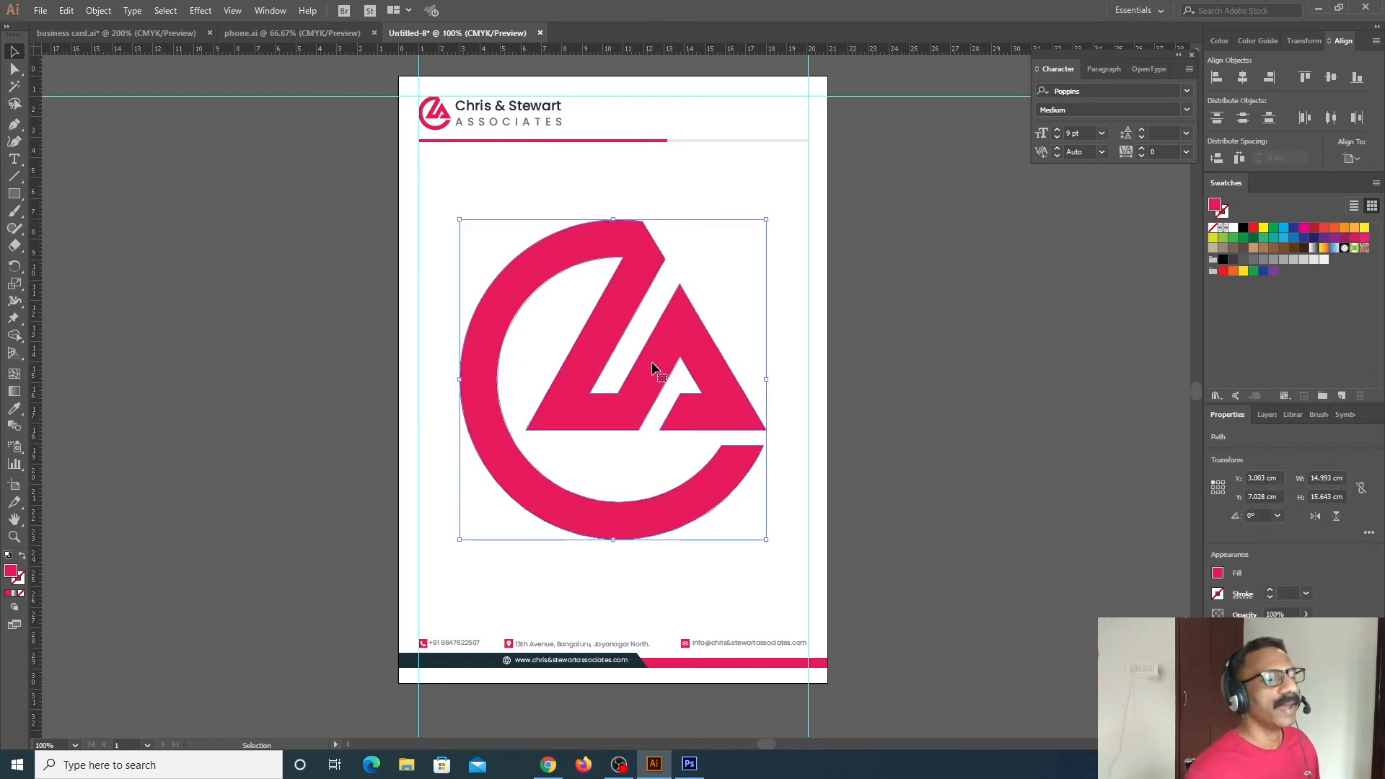
click(271, 10)
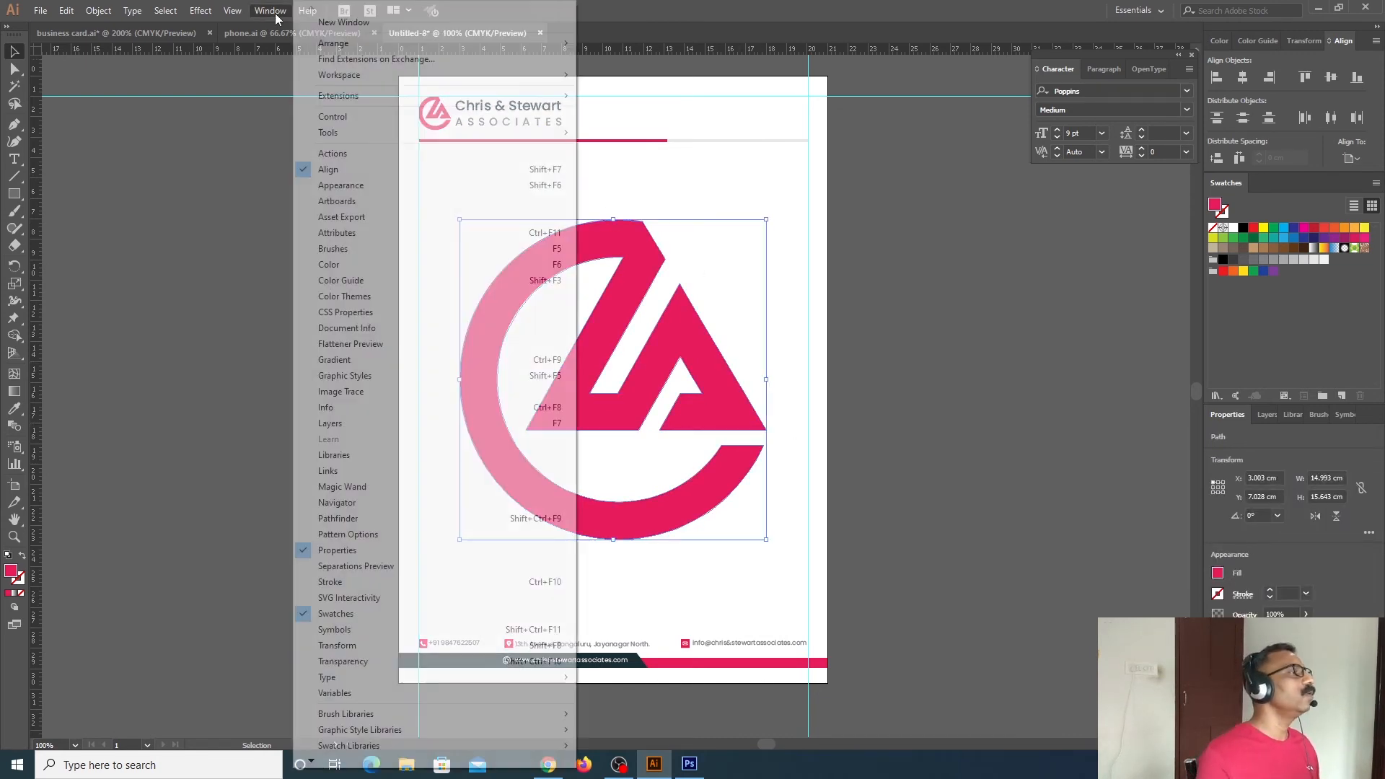
click(344, 661)
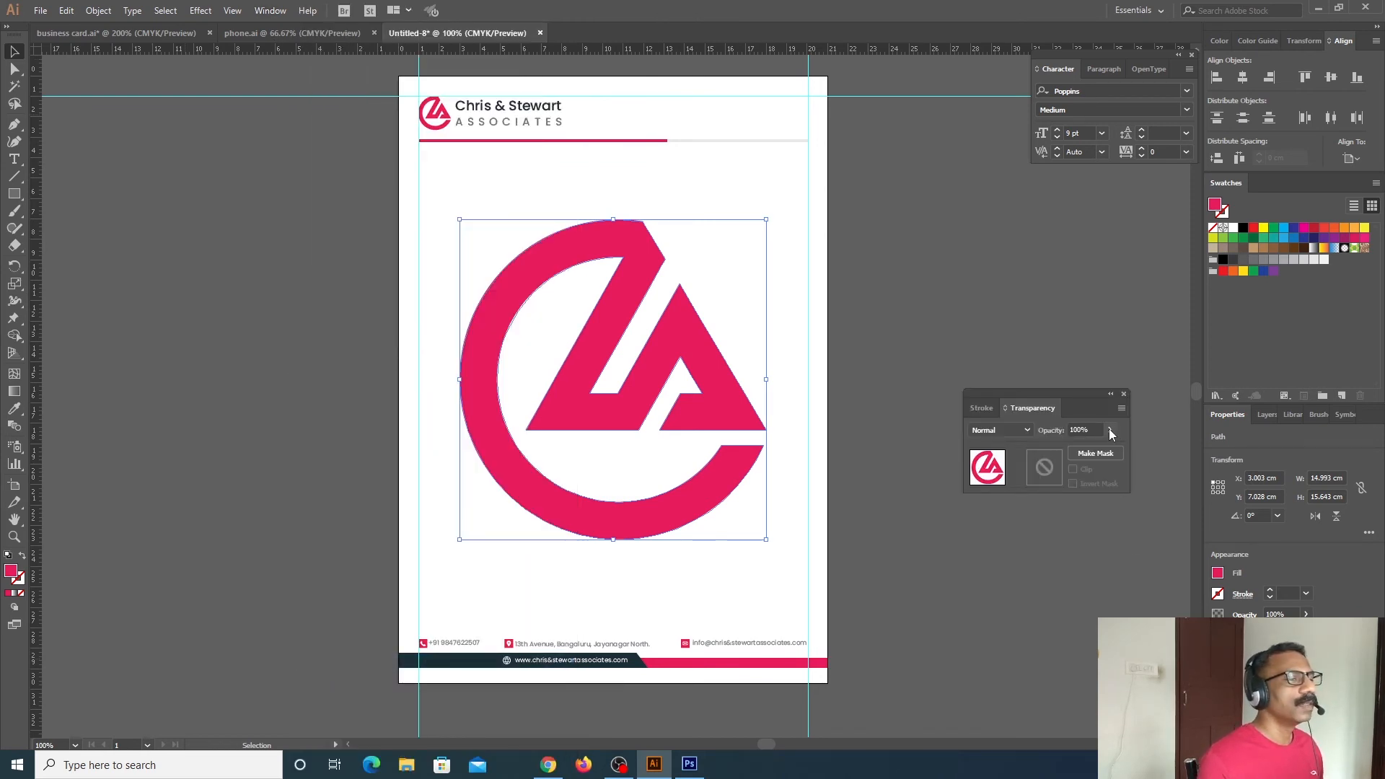
Try the large pink symbol at 12% opacity, then restore it to 100%
click(1110, 430)
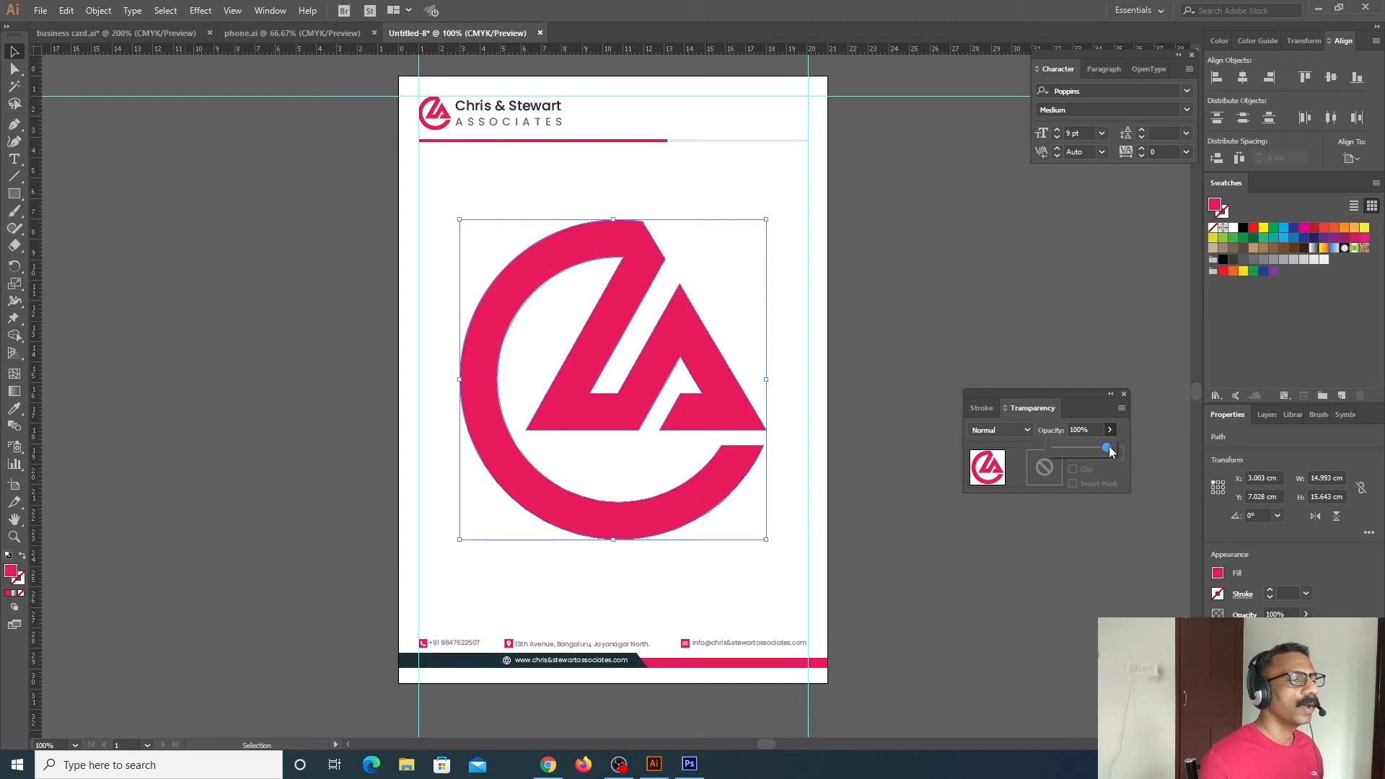
drag(1085, 447, 1062, 450)
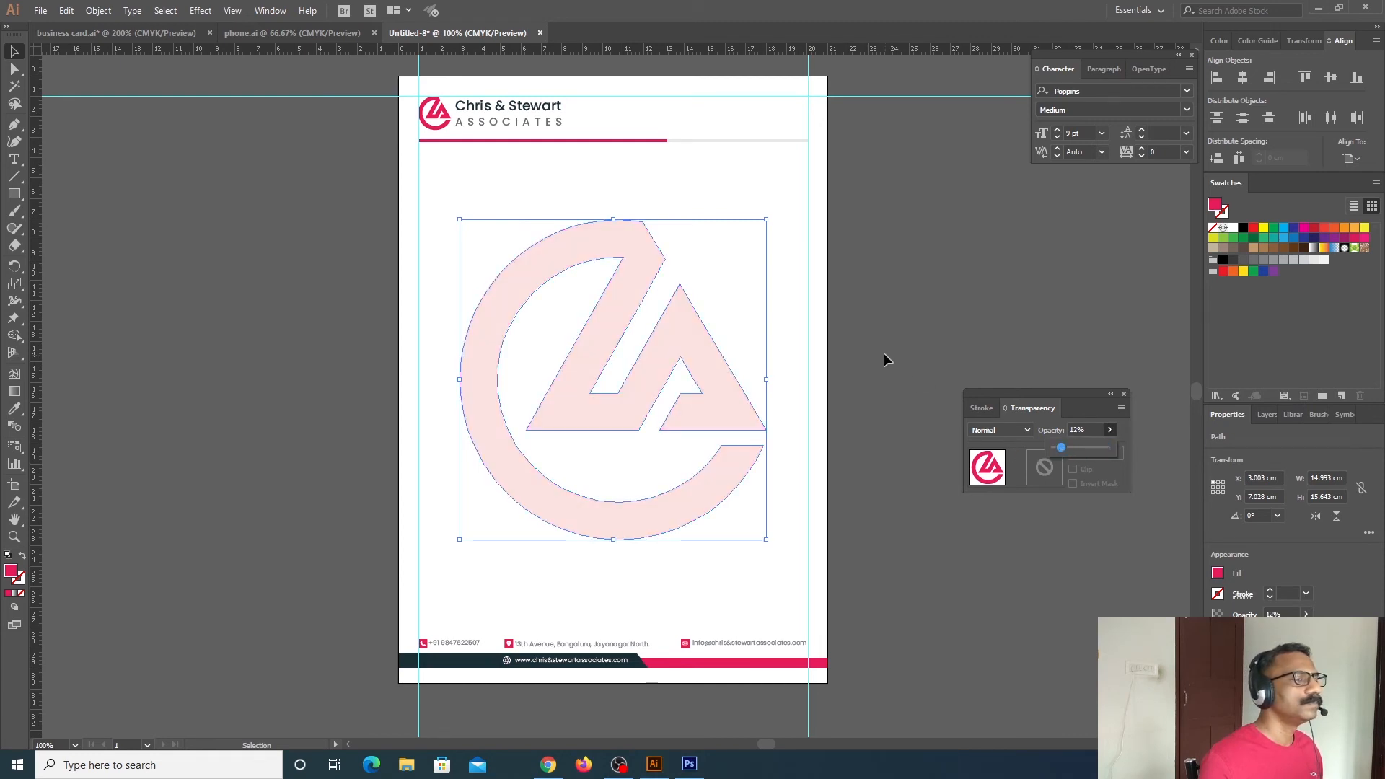
drag(1136, 453, 1134, 451)
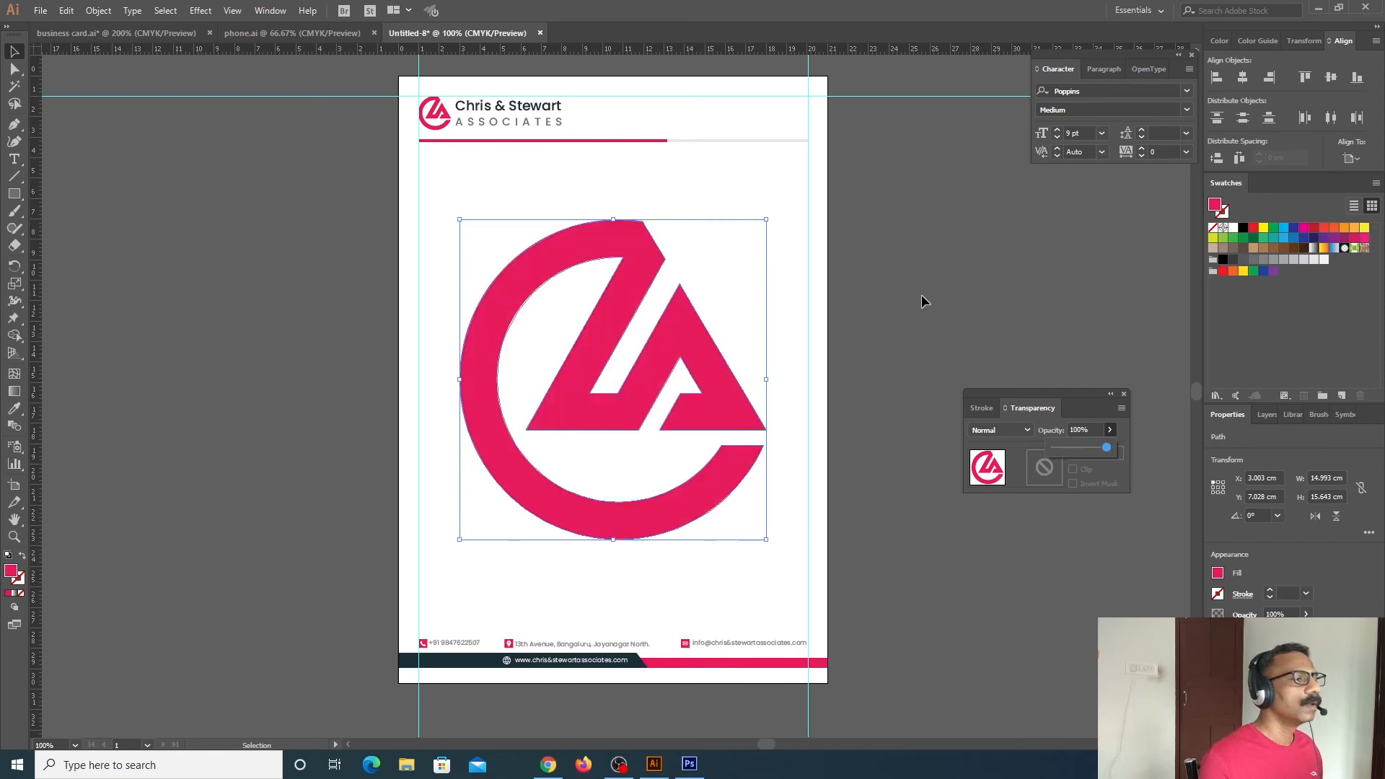
click(993, 334)
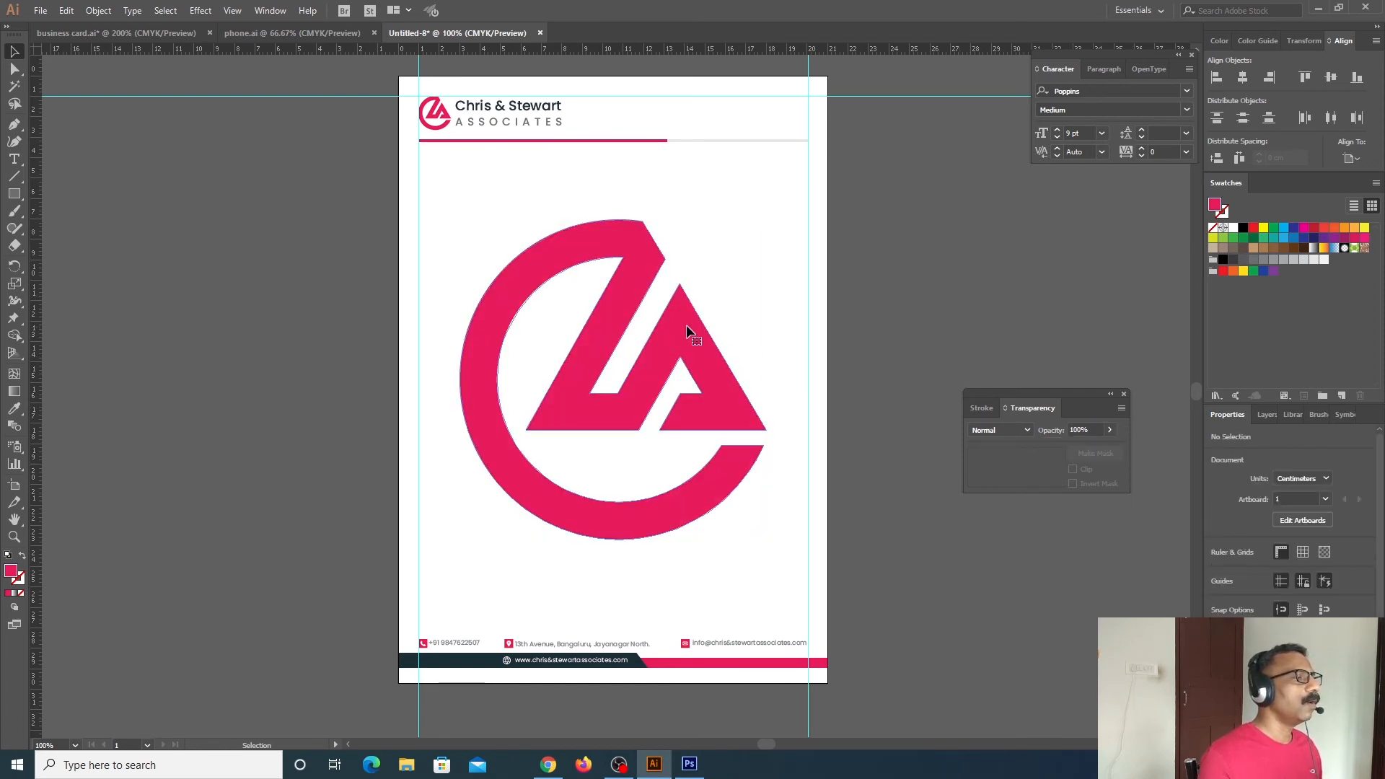
Fill the large centred symbol with a mid-grey swatch and lower its opacity to 13%
click(686, 326)
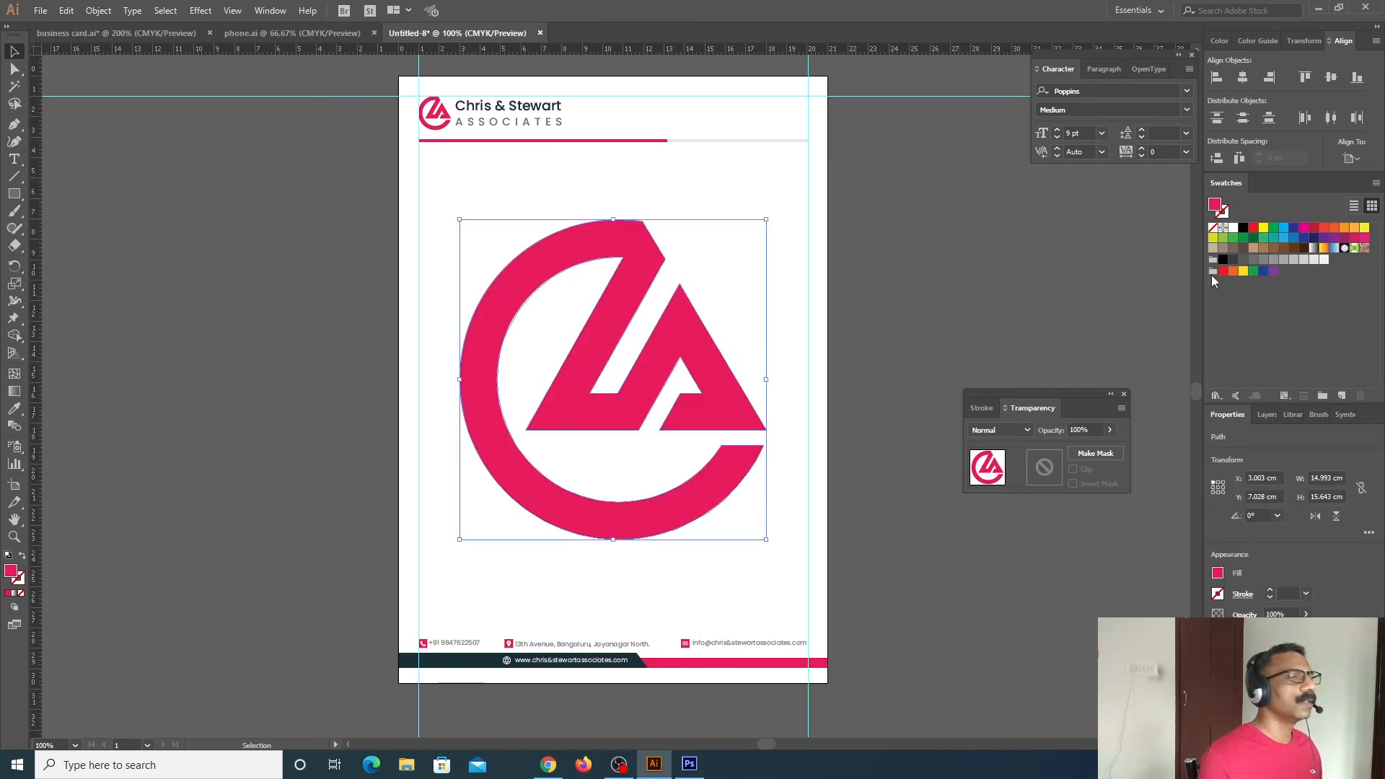
click(1275, 261)
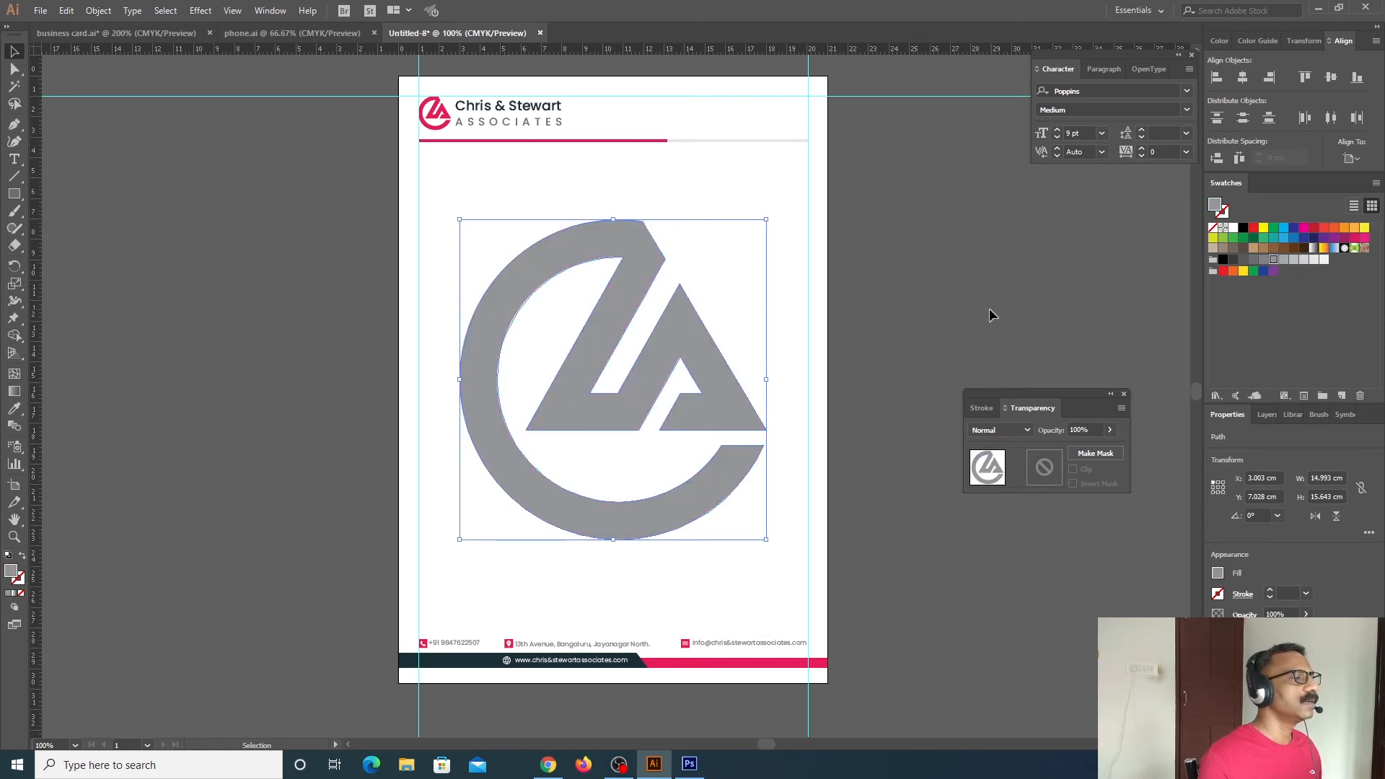
click(989, 308)
click(707, 368)
click(1110, 431)
drag(1069, 450, 1061, 452)
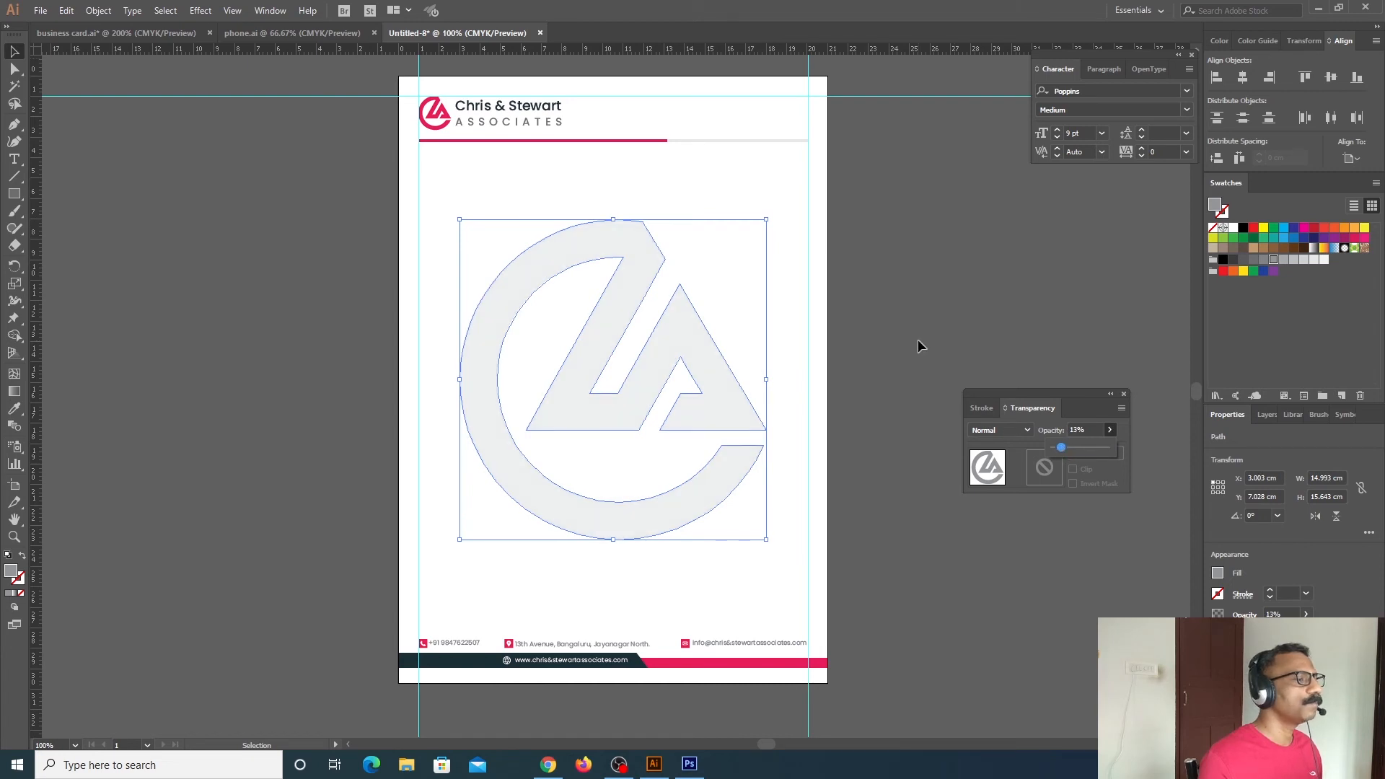
Lower the opacity of the large centred grey logo symbol to 5%
click(894, 375)
click(726, 387)
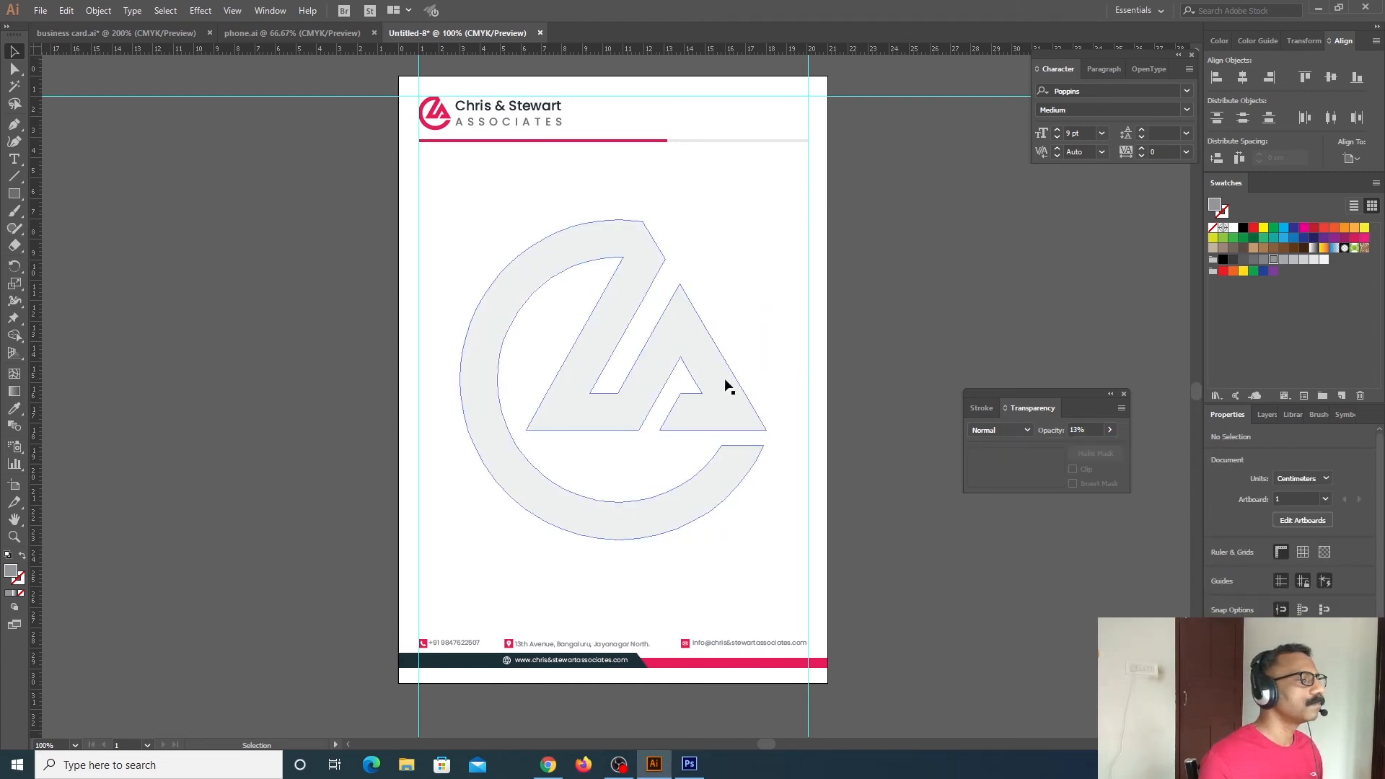
click(1111, 431)
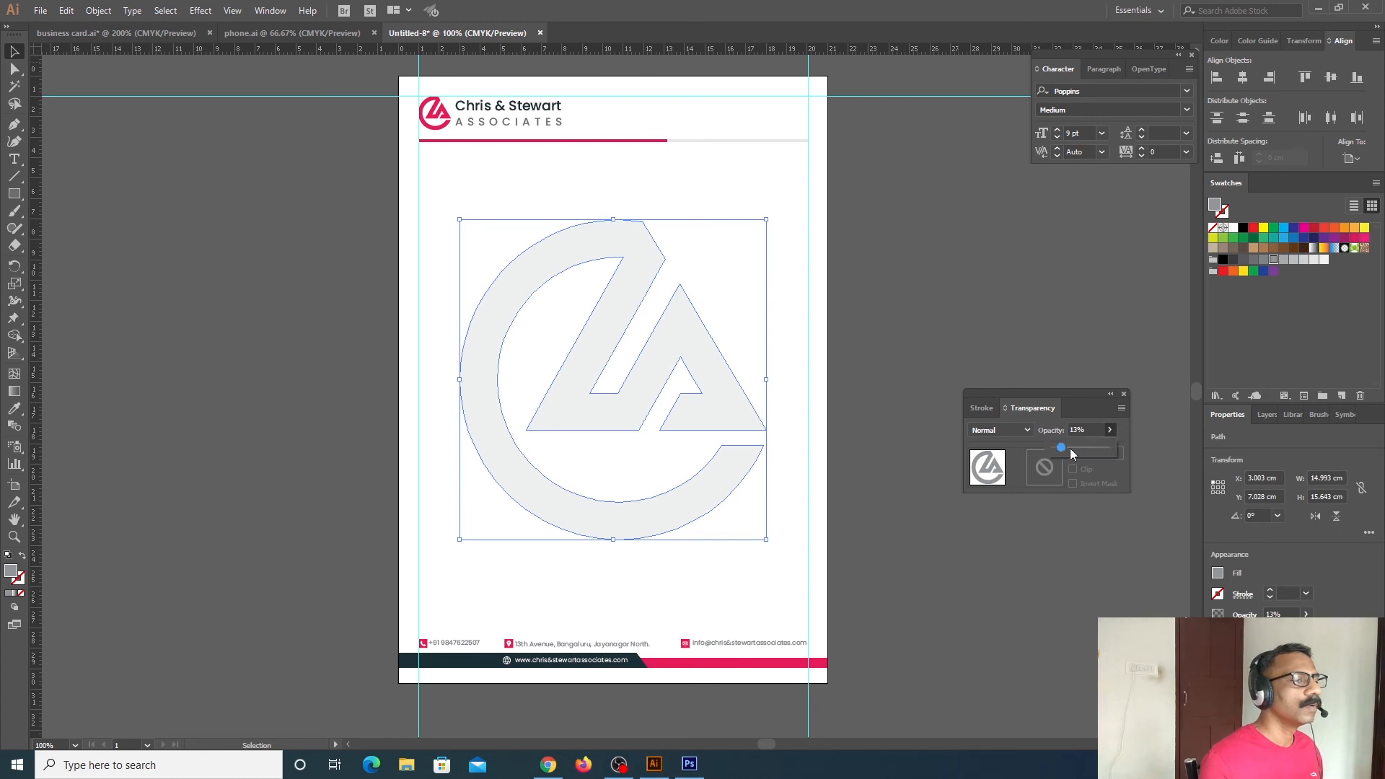
drag(1092, 430, 1047, 432)
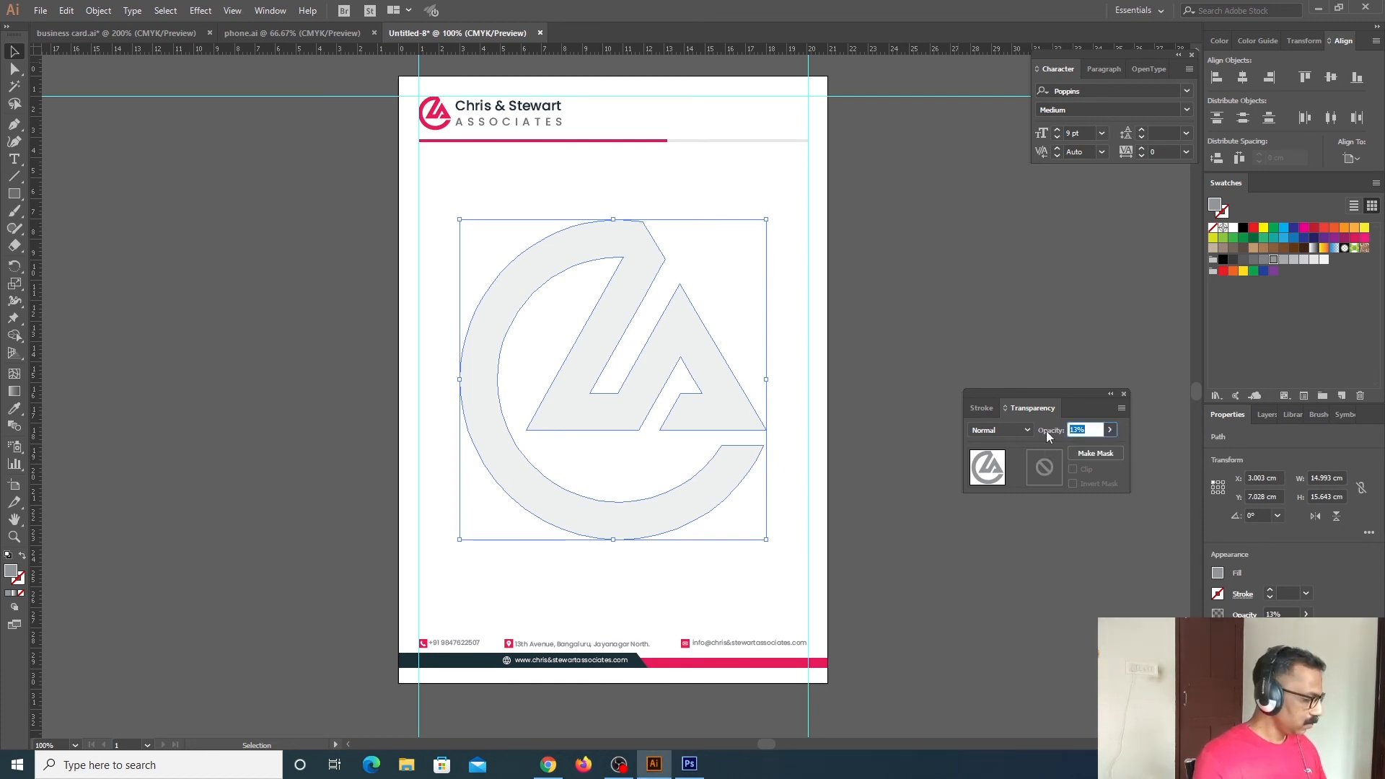
text(5)
key(Return)
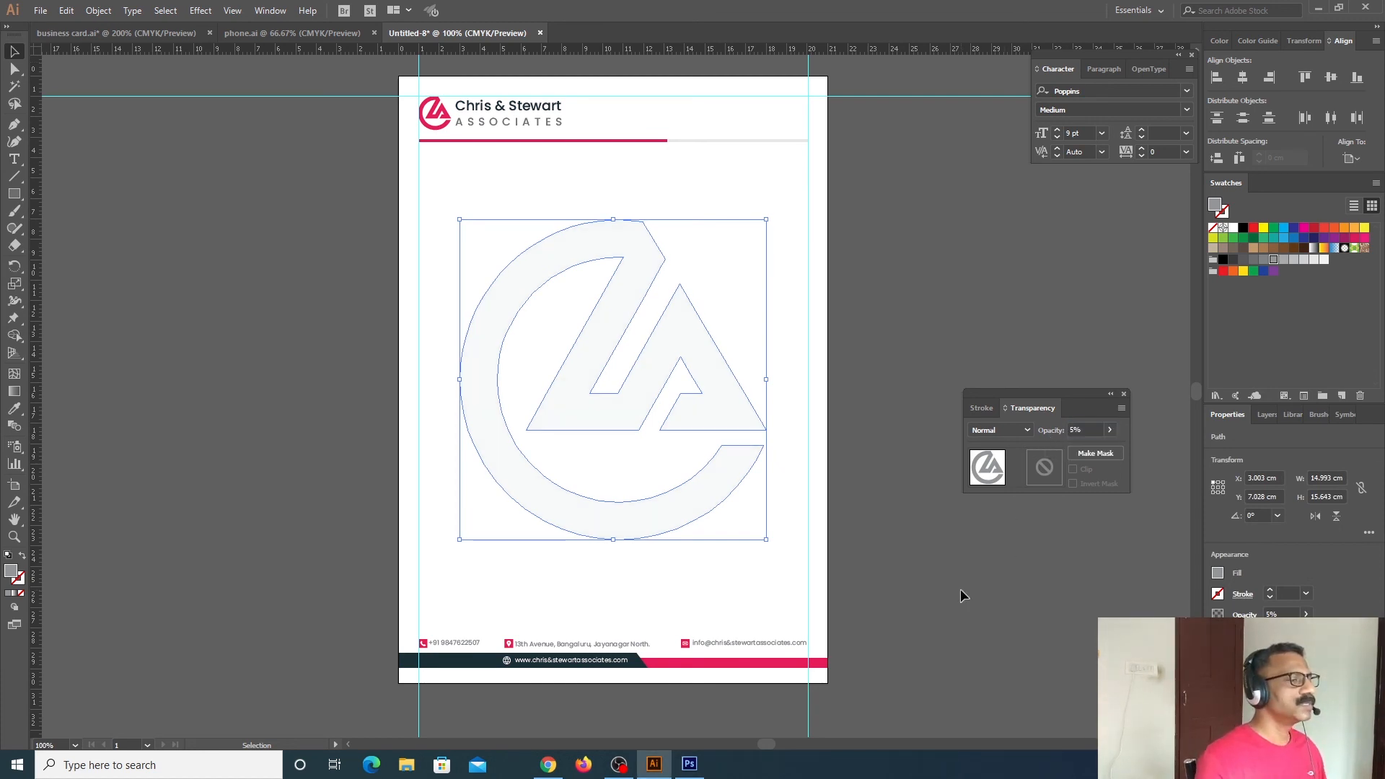
click(959, 588)
Reduce the watermark symbol's opacity further to 2% and close the Transparency settings
click(734, 410)
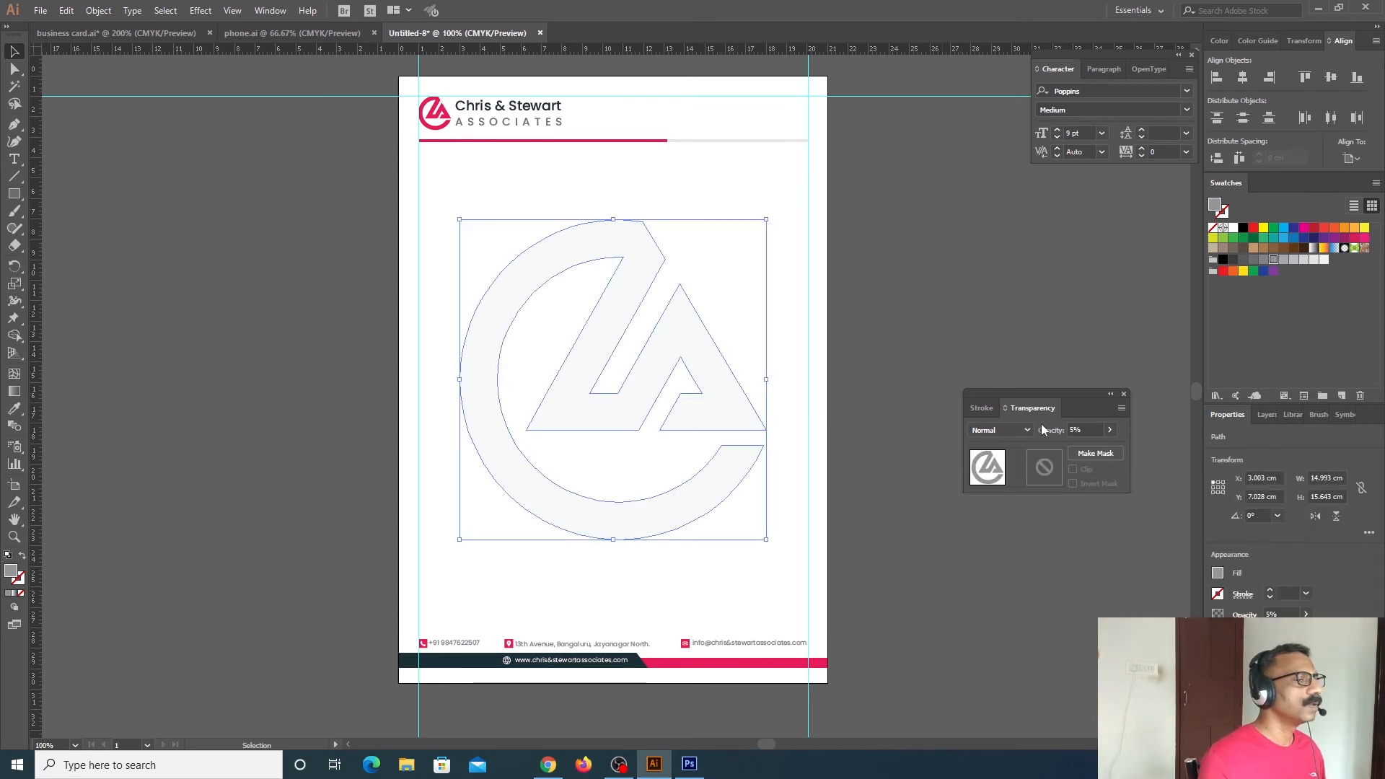
drag(1083, 426, 1067, 428)
text(2)
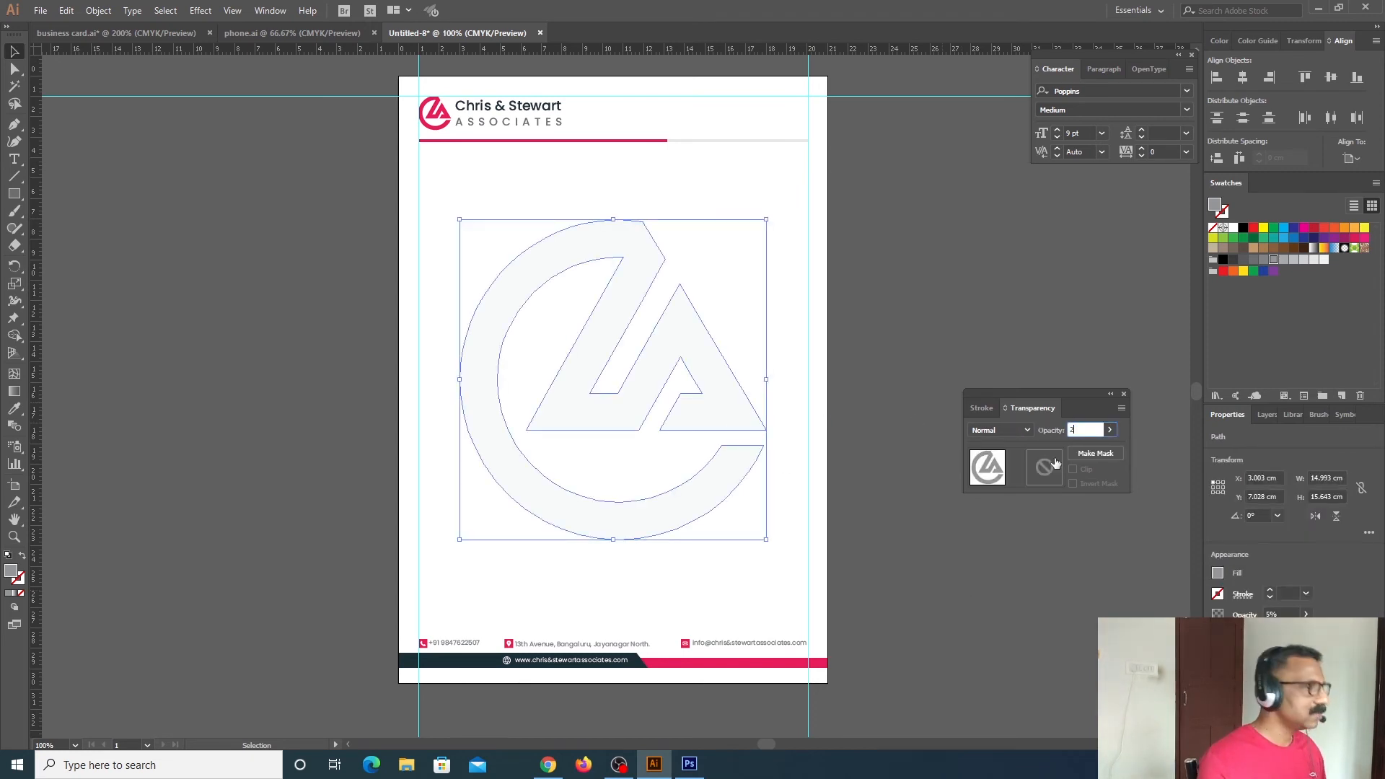
click(931, 602)
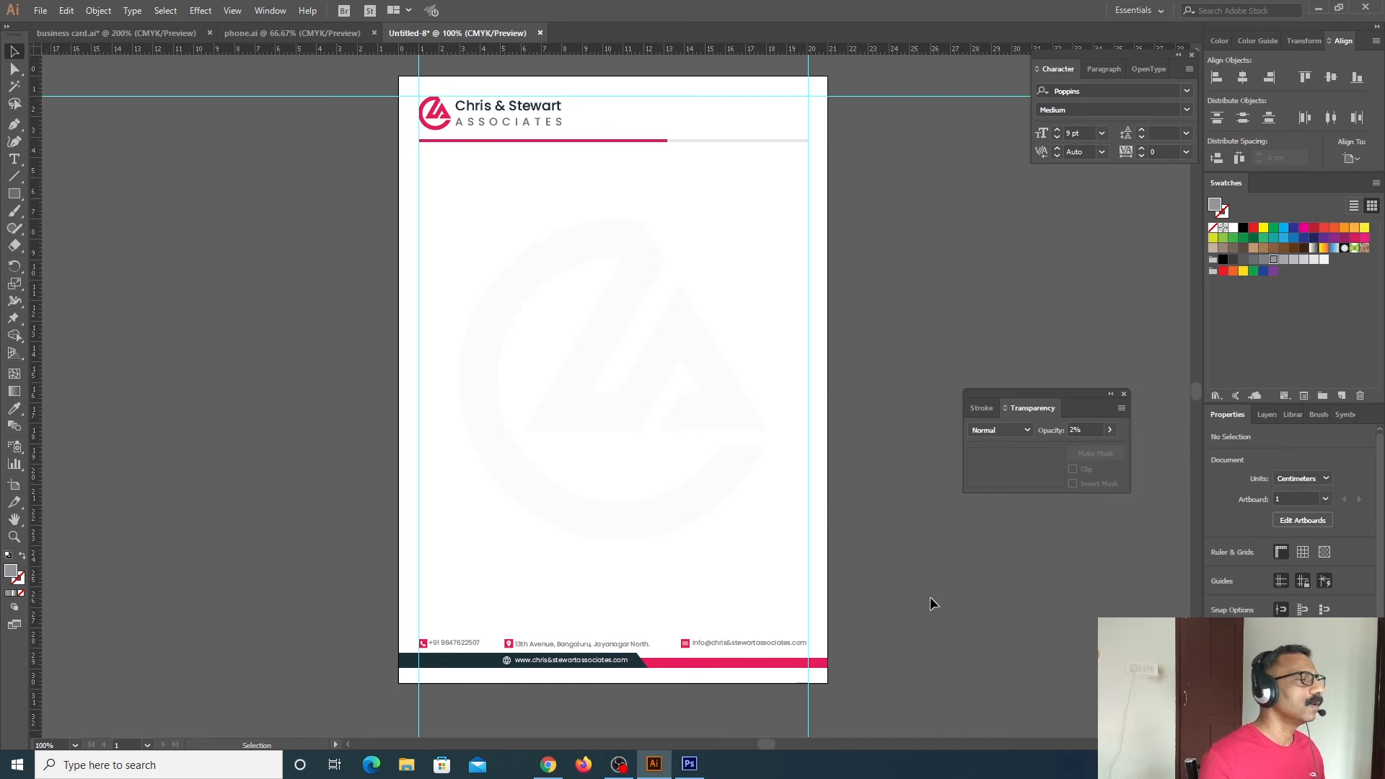
click(1125, 394)
Delete the horizontal guide across the logo and both vertical margin guides
key(a)
key(ctrl+0)
key(v)
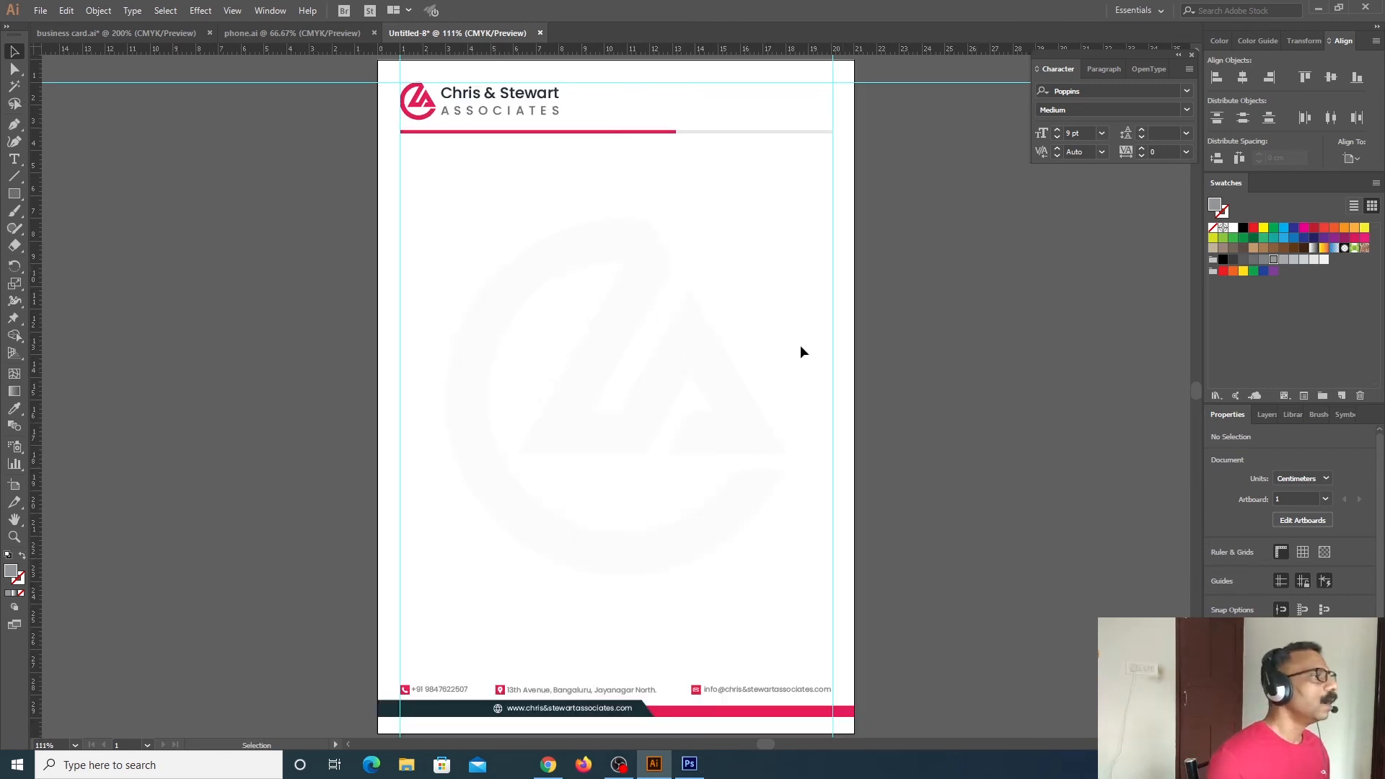
click(295, 82)
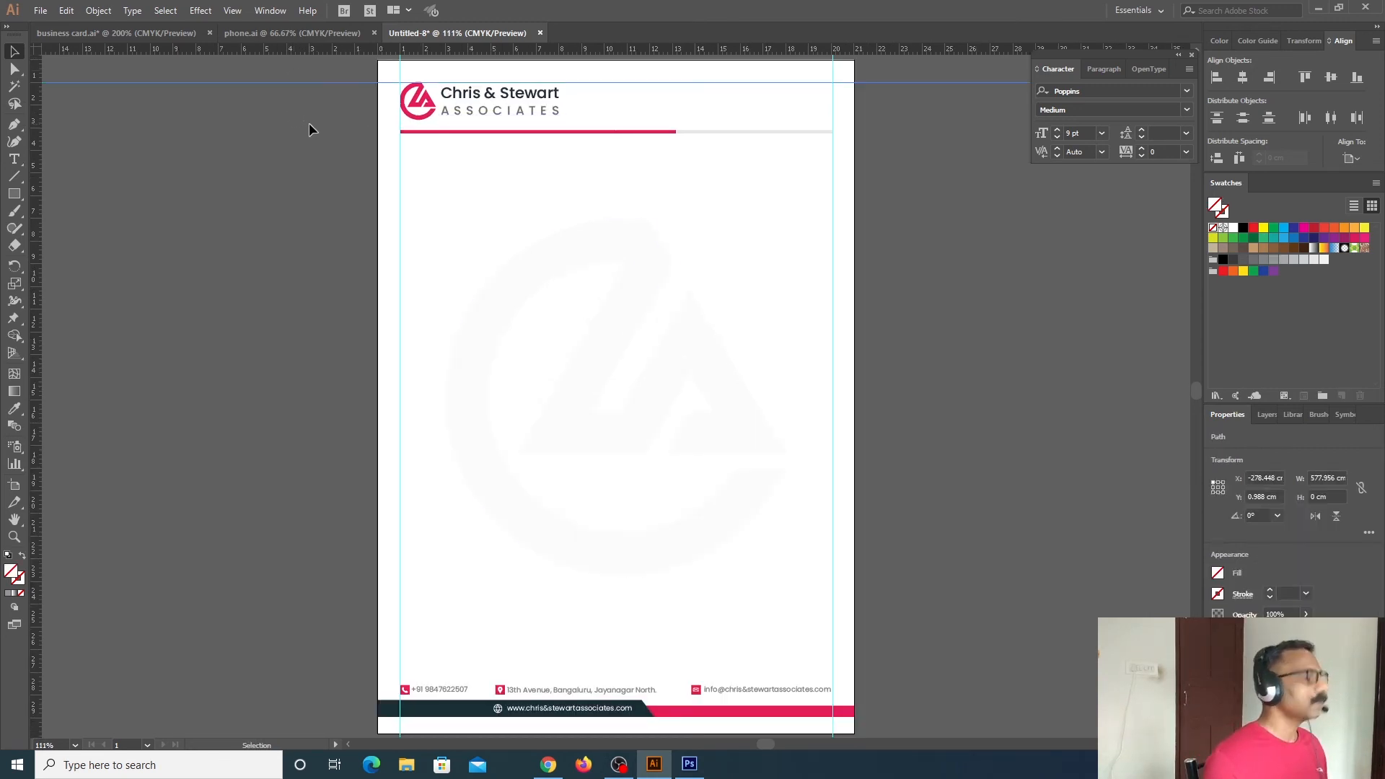
key(Delete)
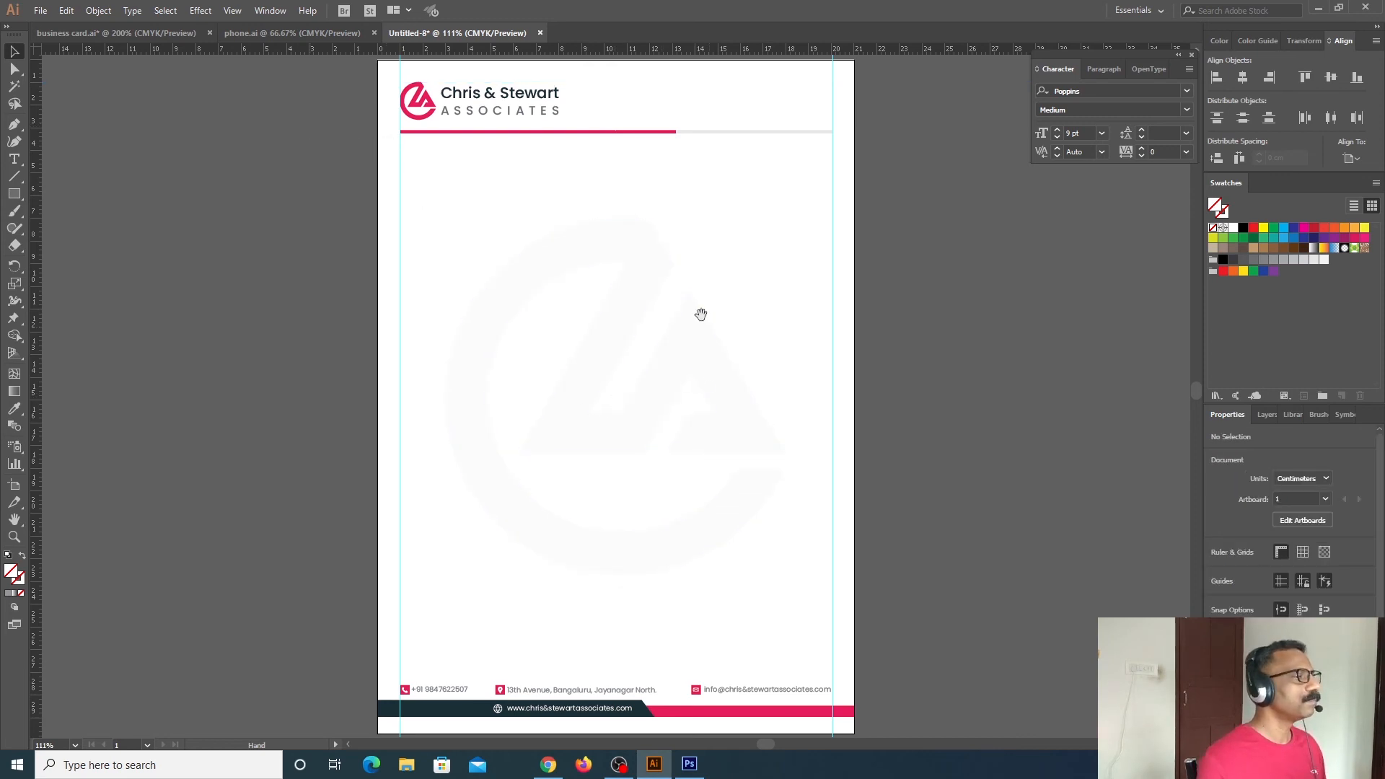
scroll(692, 405, up, 3)
drag(474, 130, 927, 136)
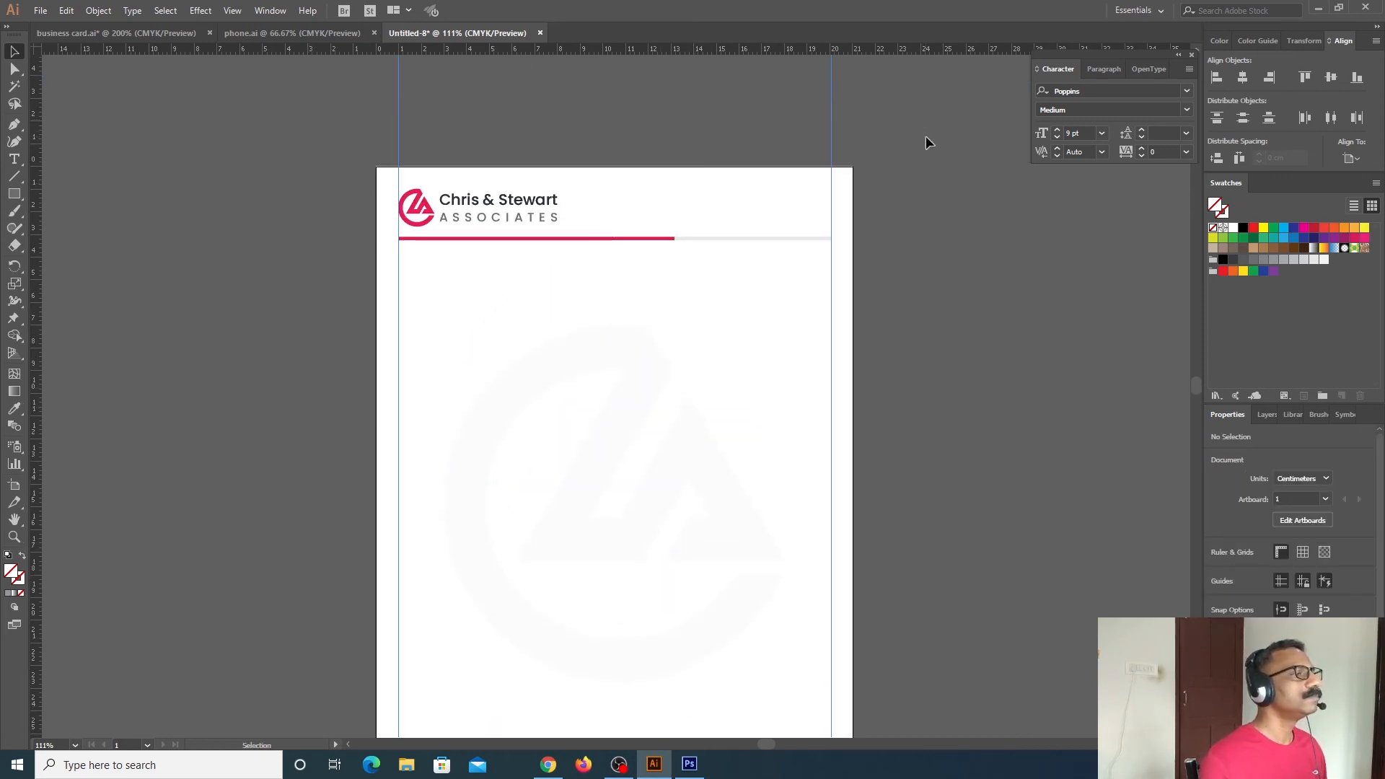
key(Delete)
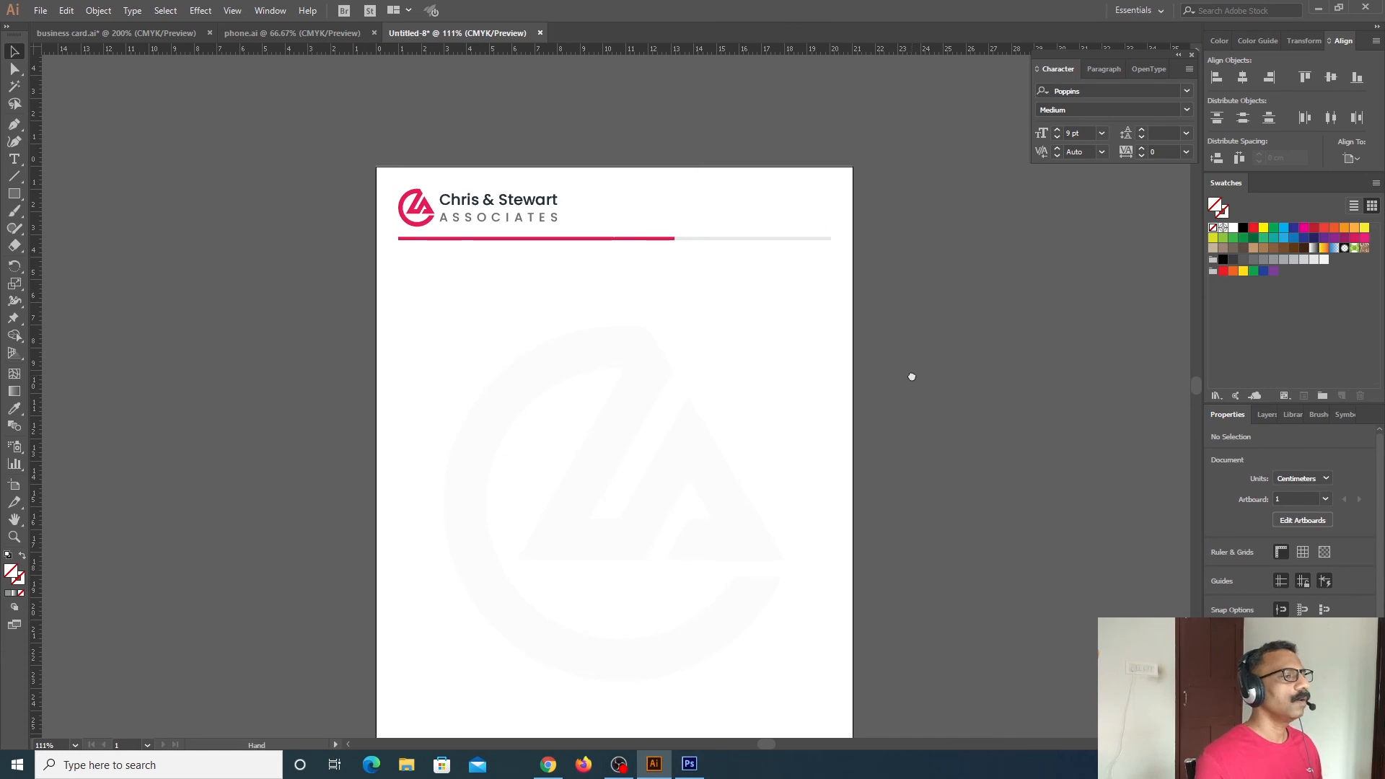
Set the opacity of the large centred logo watermark to 3% and close the Transparency settings
scroll(912, 374, down, 4)
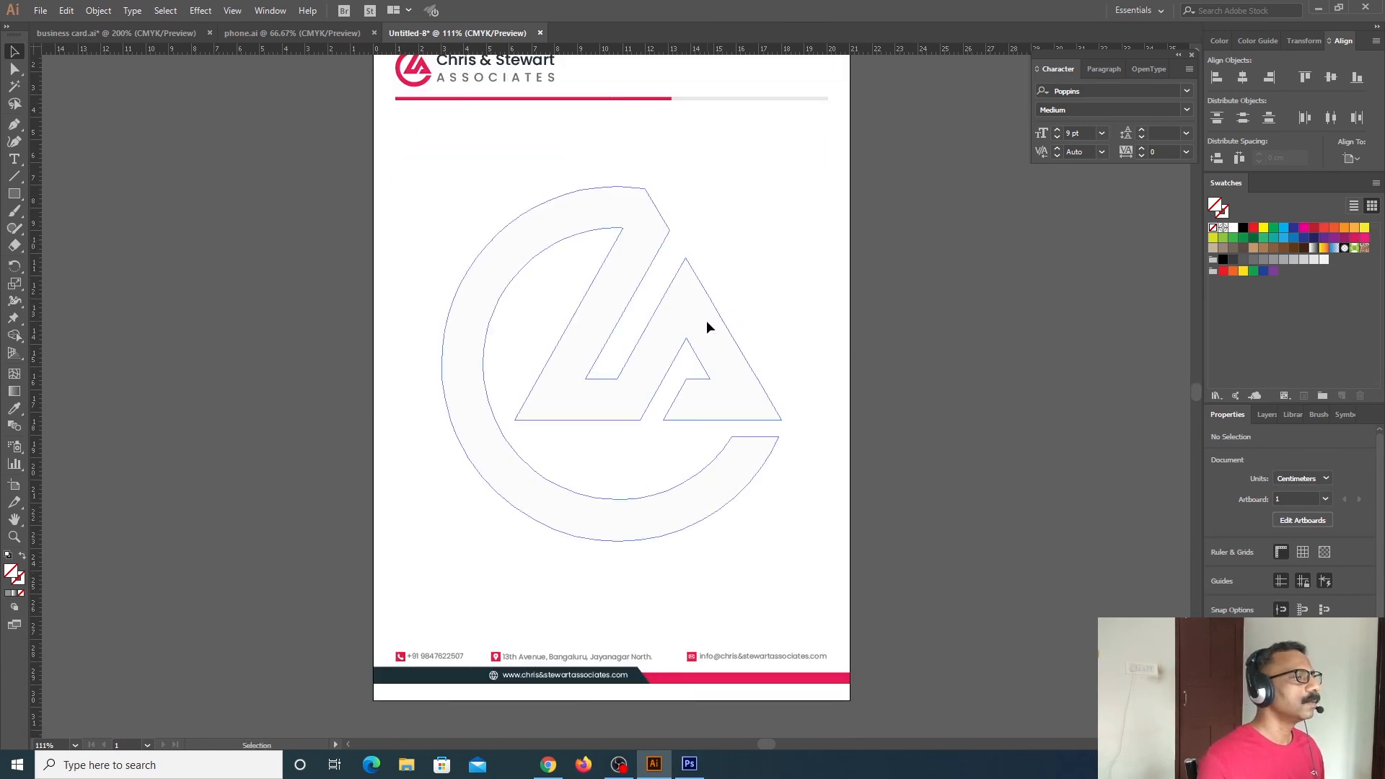
click(711, 327)
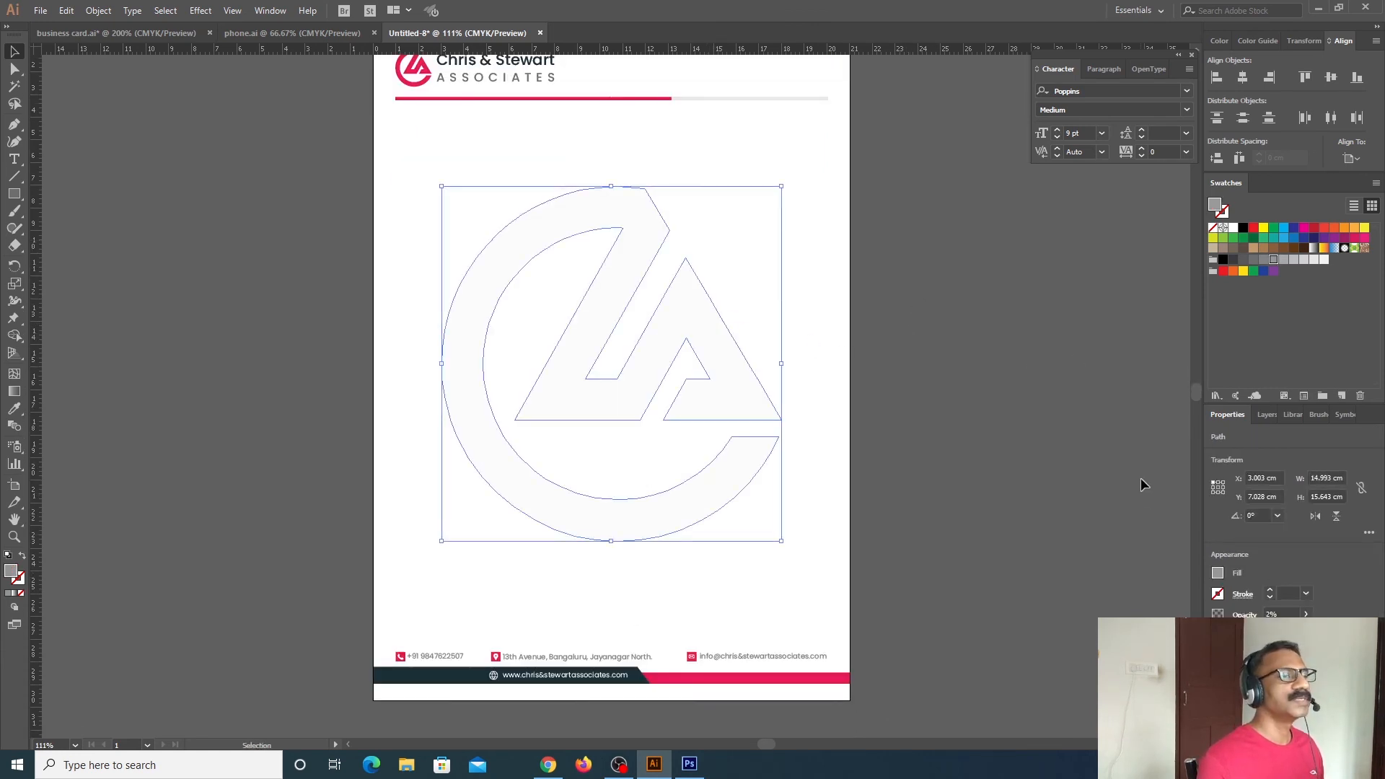
click(270, 10)
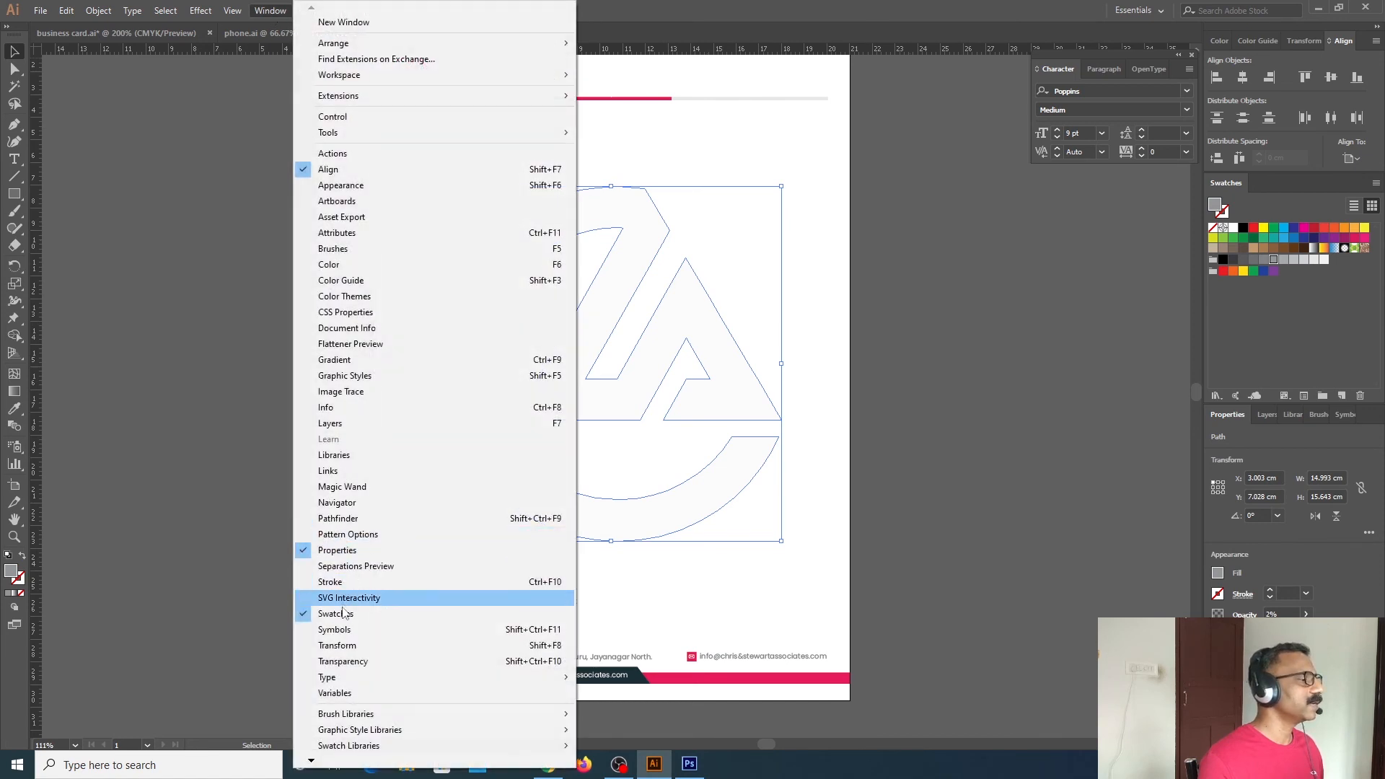
click(345, 661)
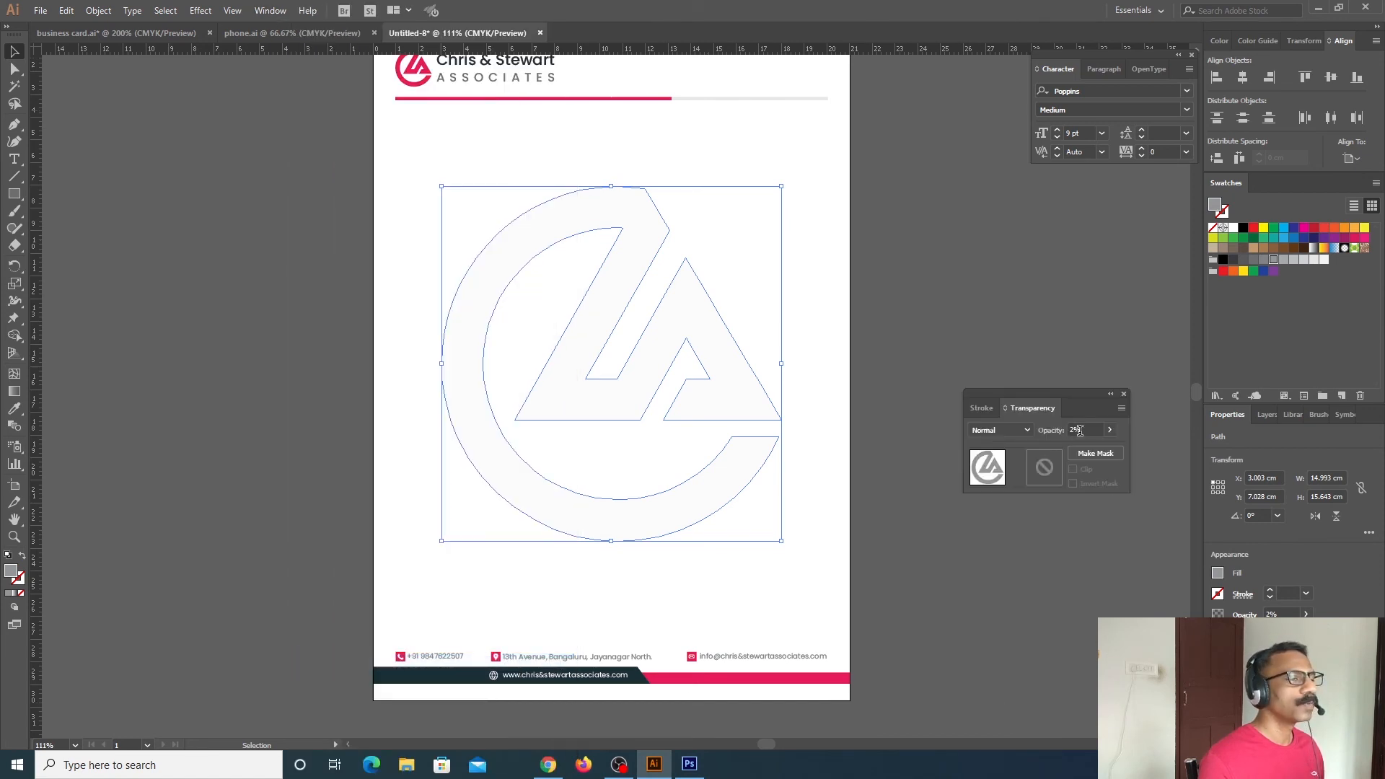
click(1111, 430)
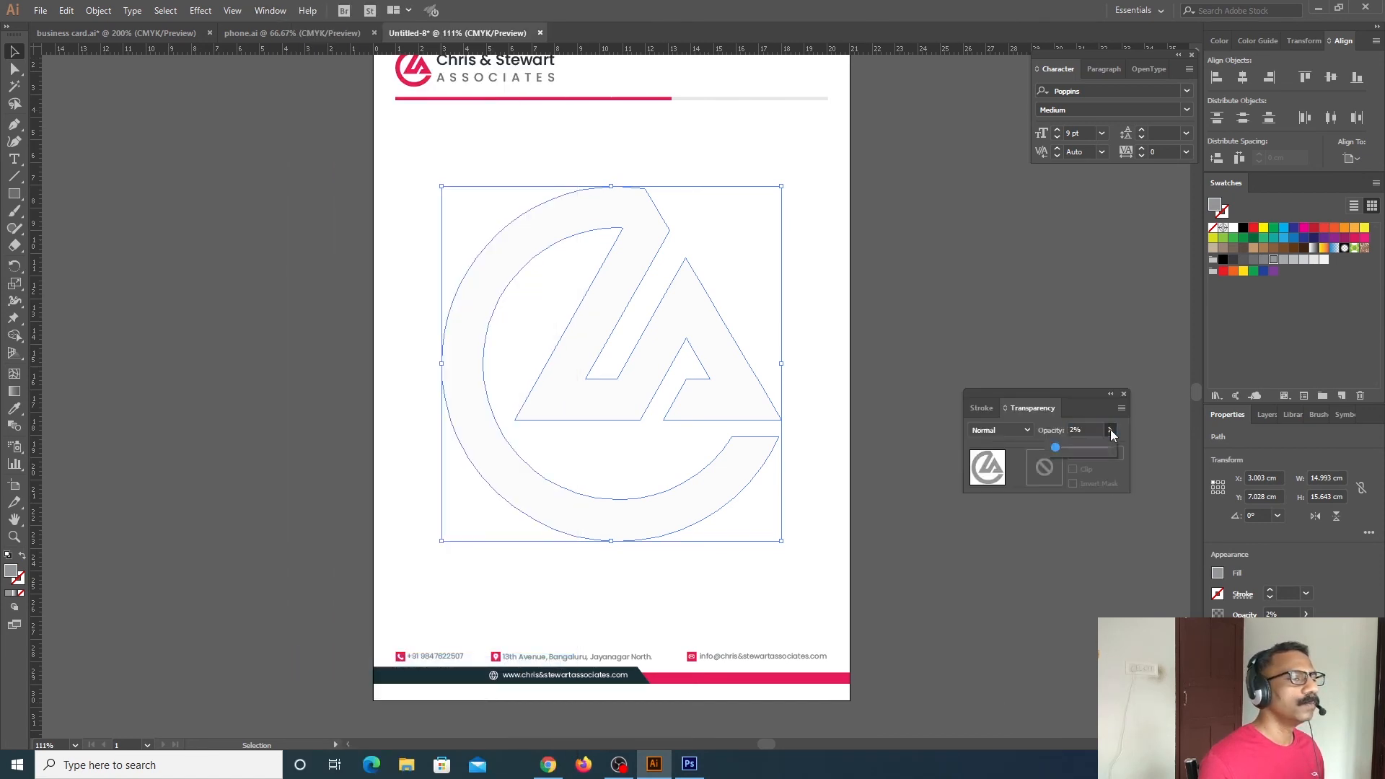
click(1073, 431)
text(3)
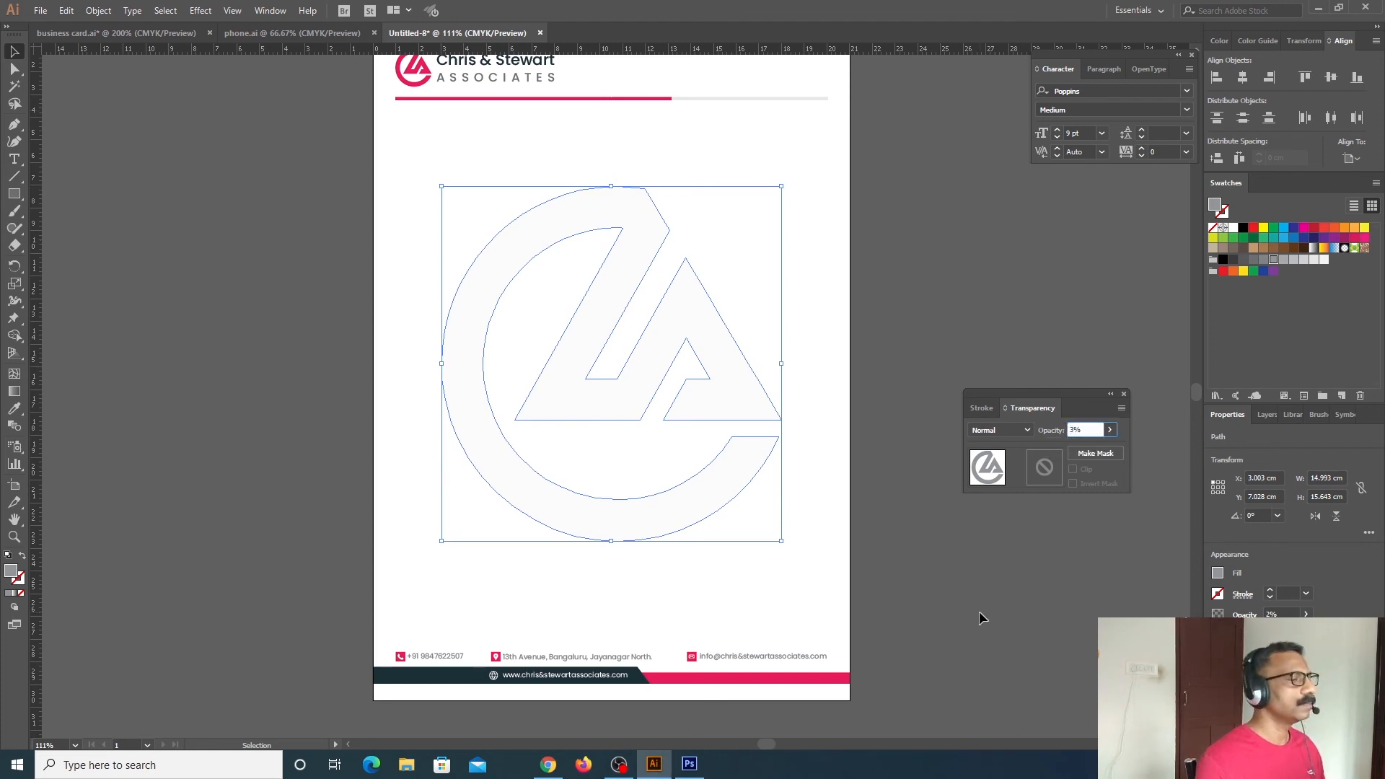
click(980, 612)
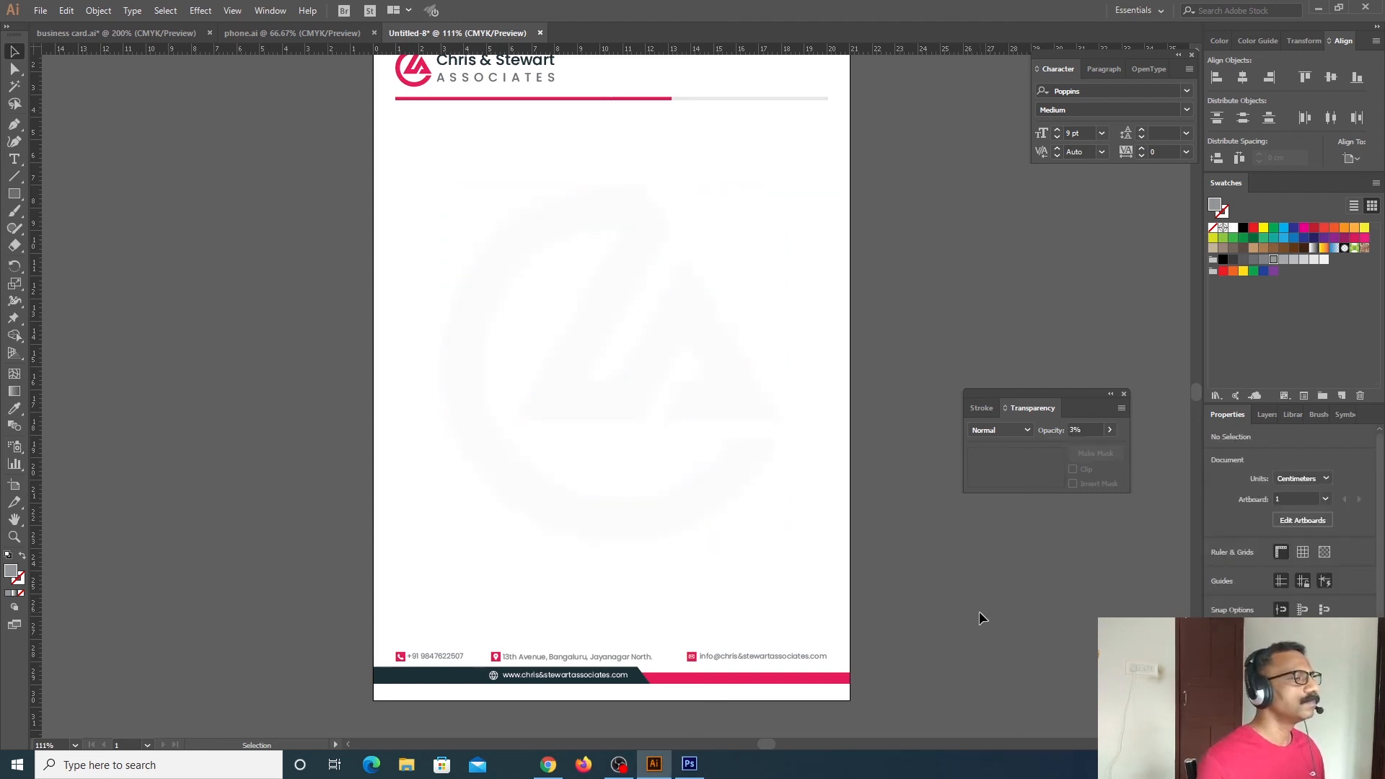
click(1124, 396)
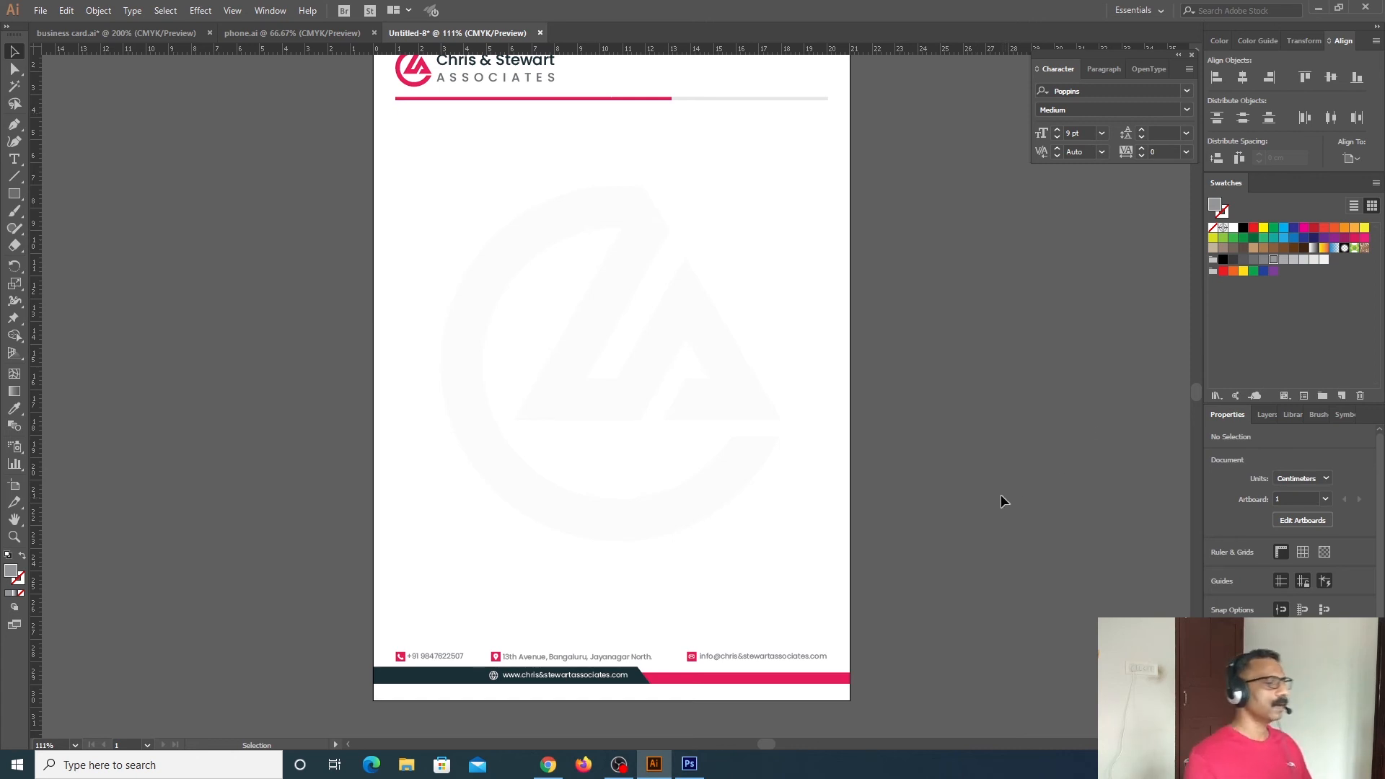
Save the document as the Illustrator file "letterhead design" in the Chapter 11 Office branding_card folder with the default Illustrator options
scroll(952, 426, up, 1)
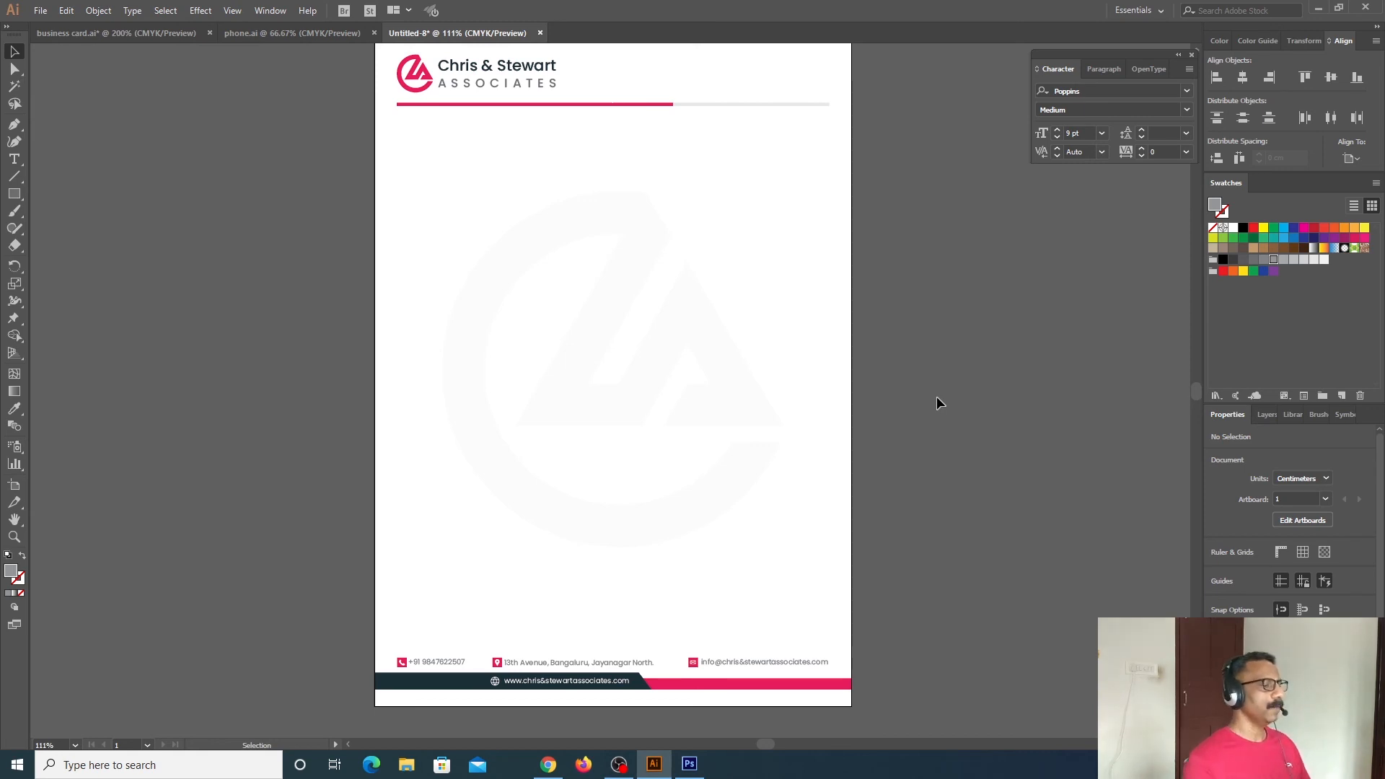
key(ctrl+0)
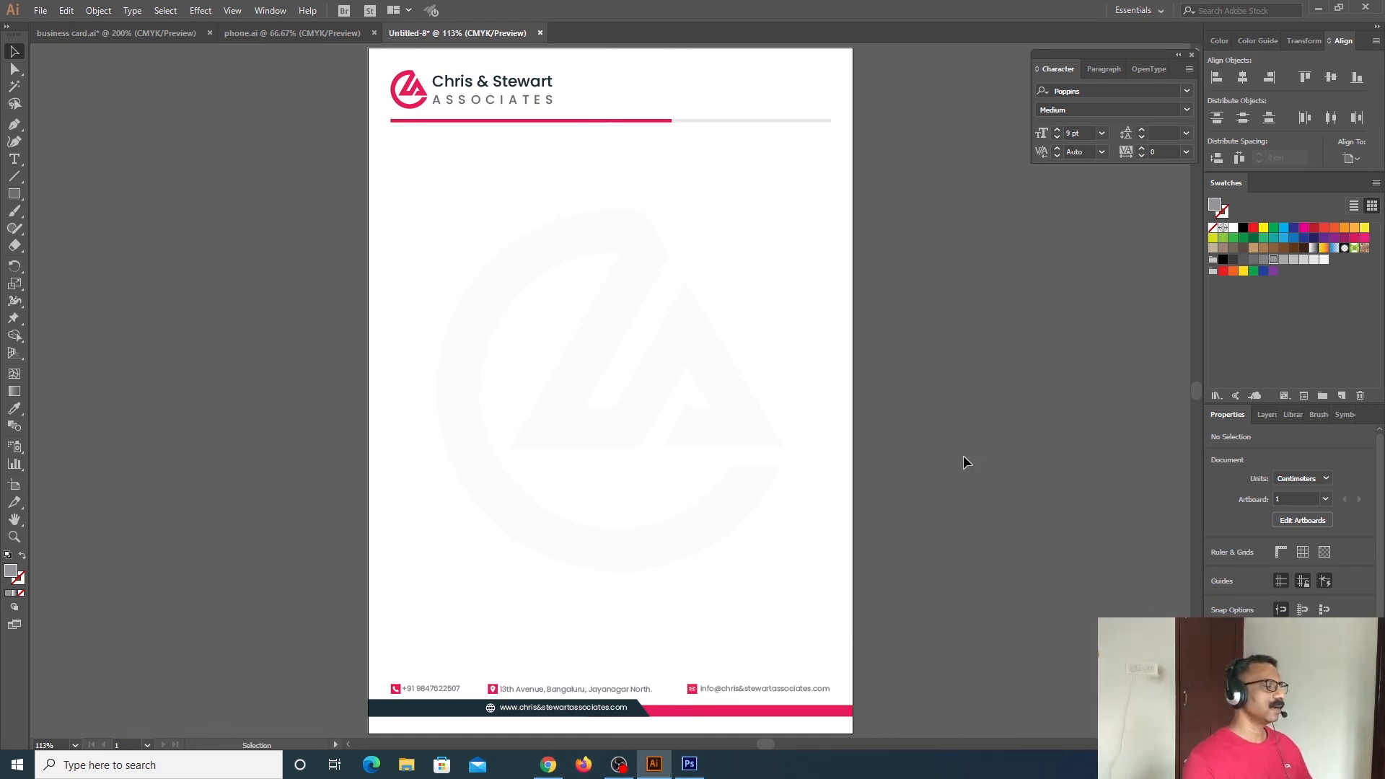
click(41, 11)
click(59, 125)
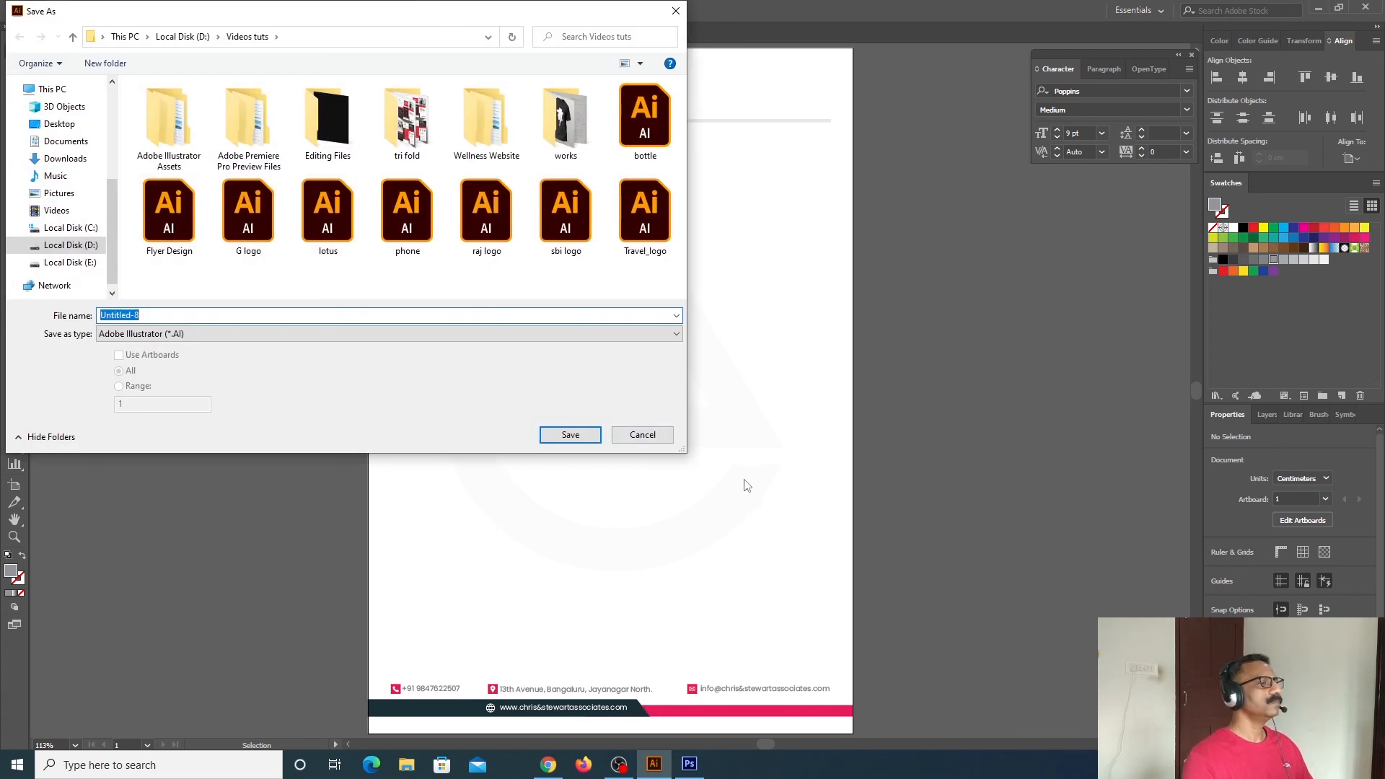
double_click(153, 120)
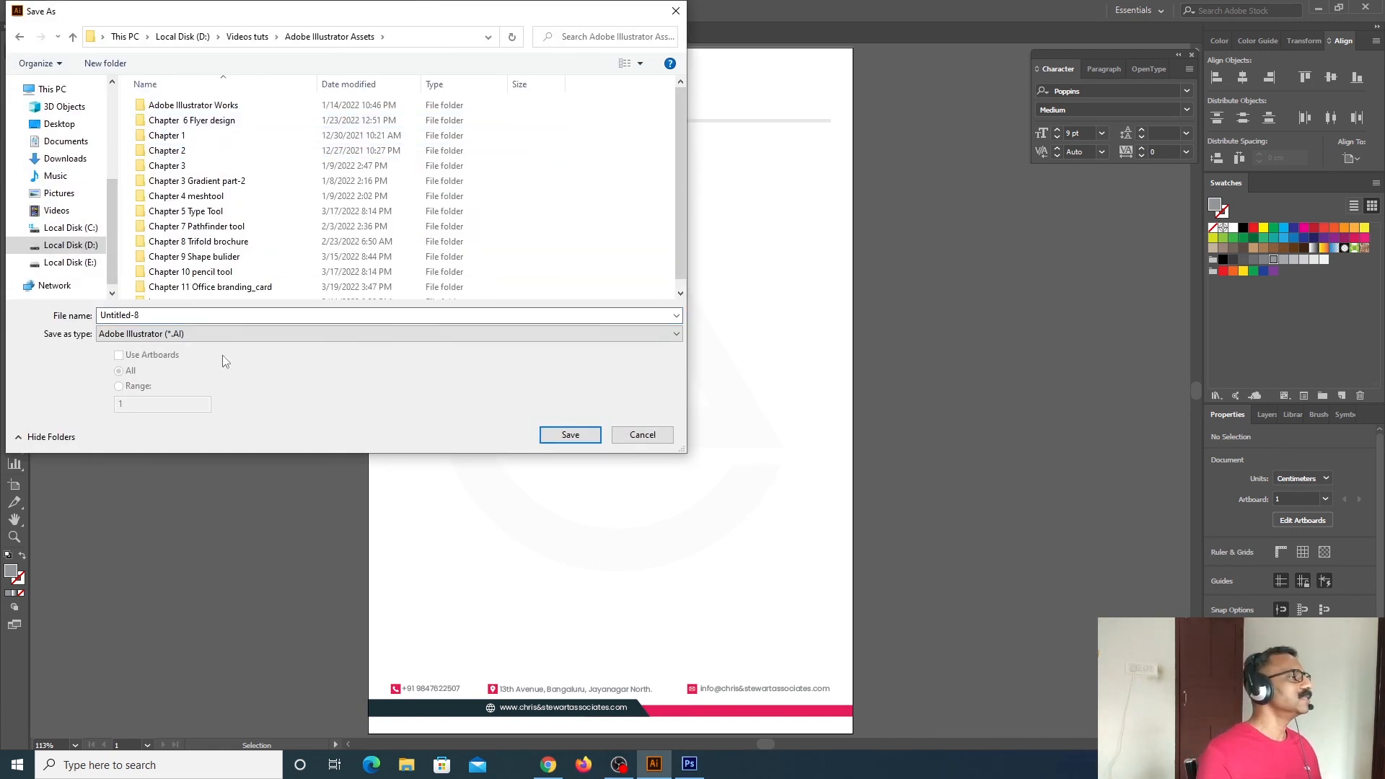
scroll(210, 281, down, 1)
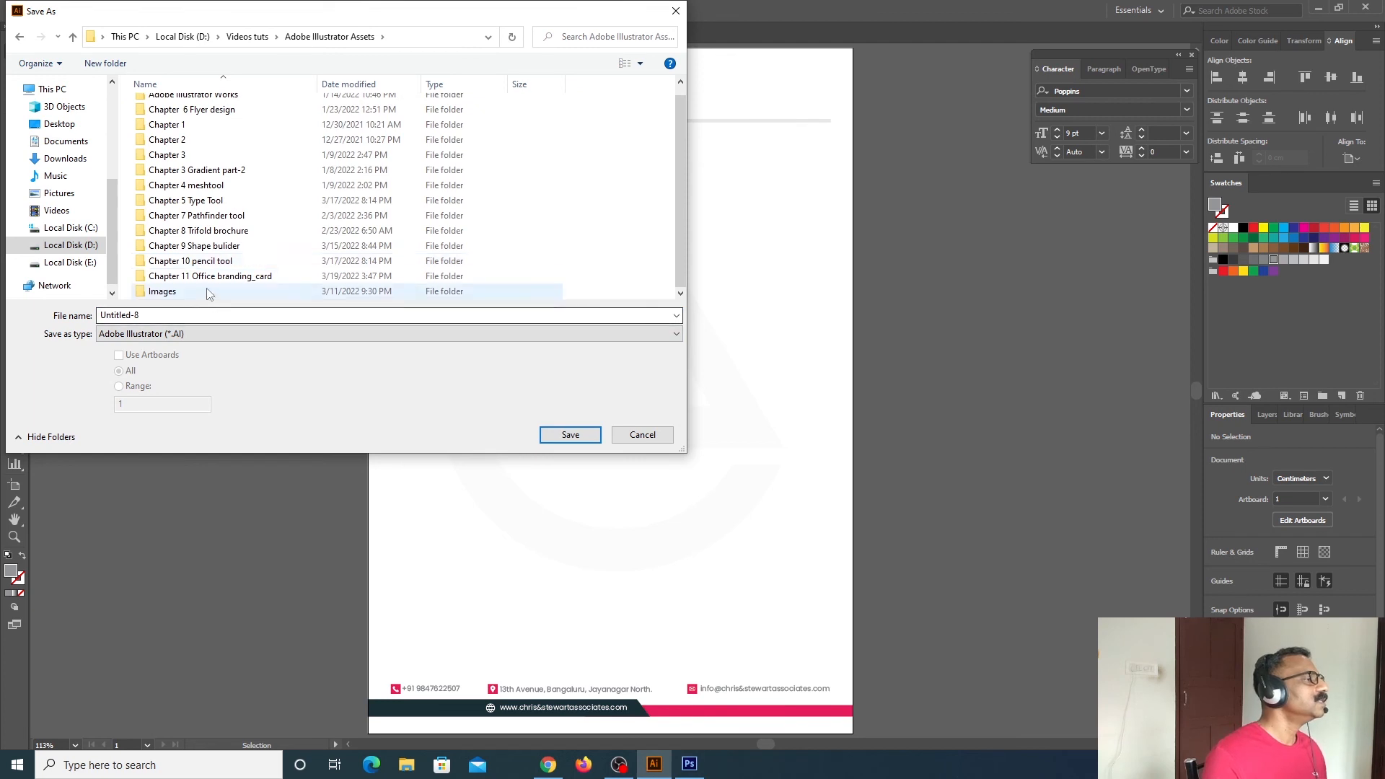
double_click(246, 281)
double_click(152, 315)
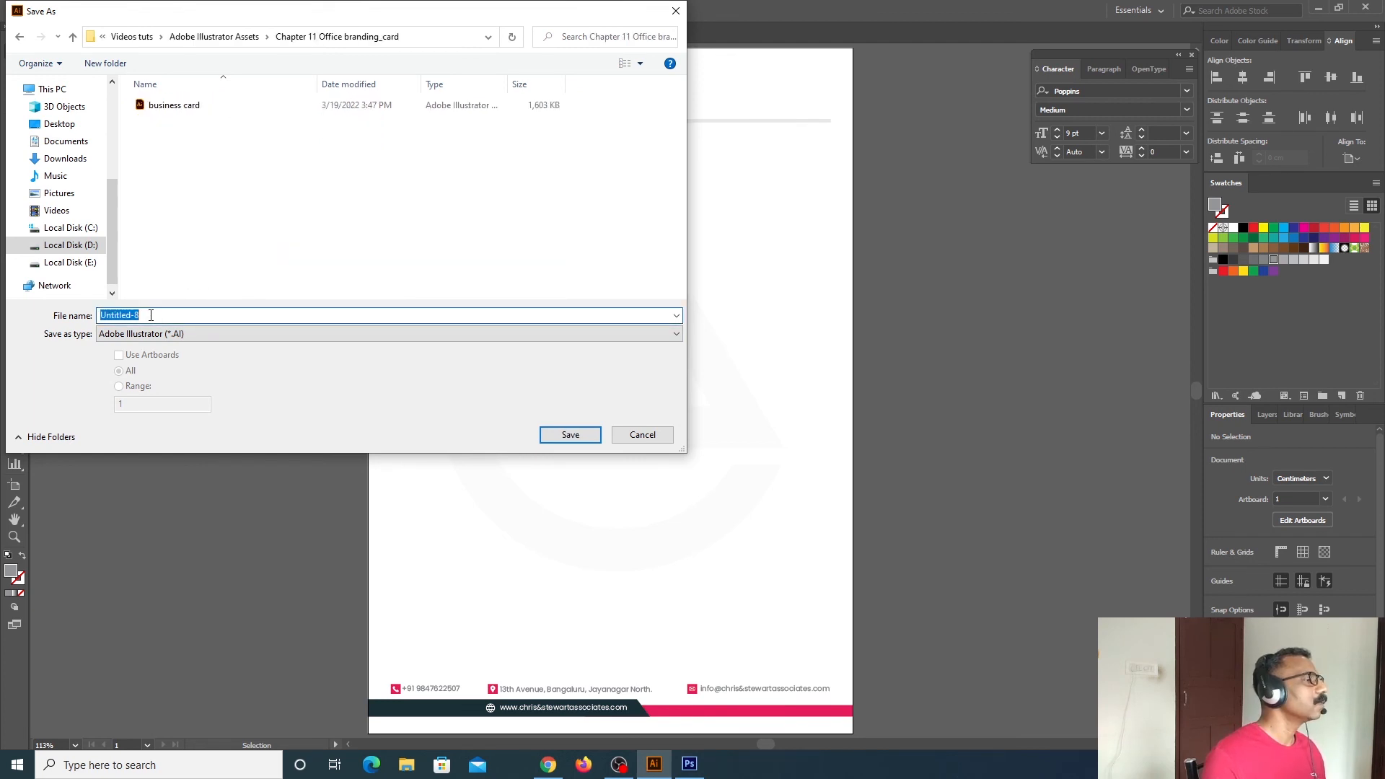
text(letterhea)
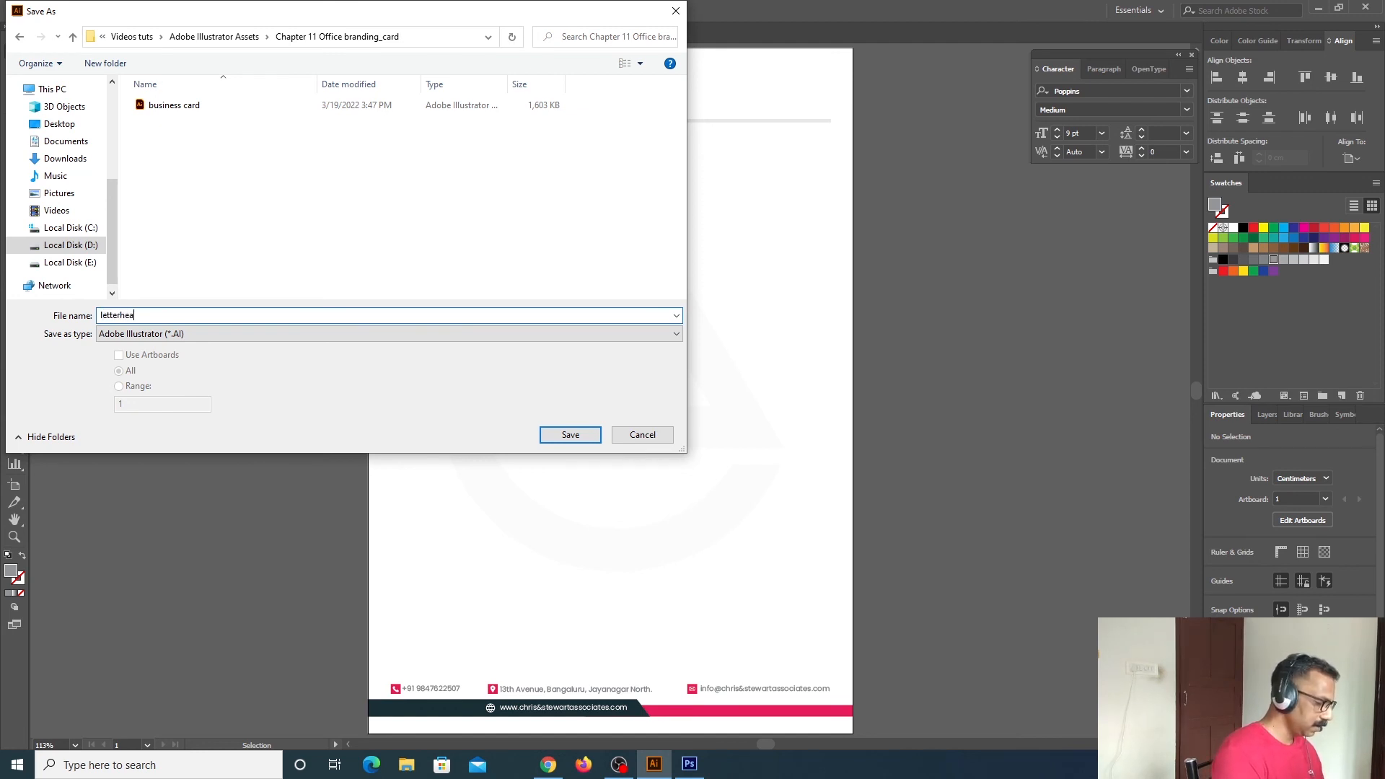
text(d design)
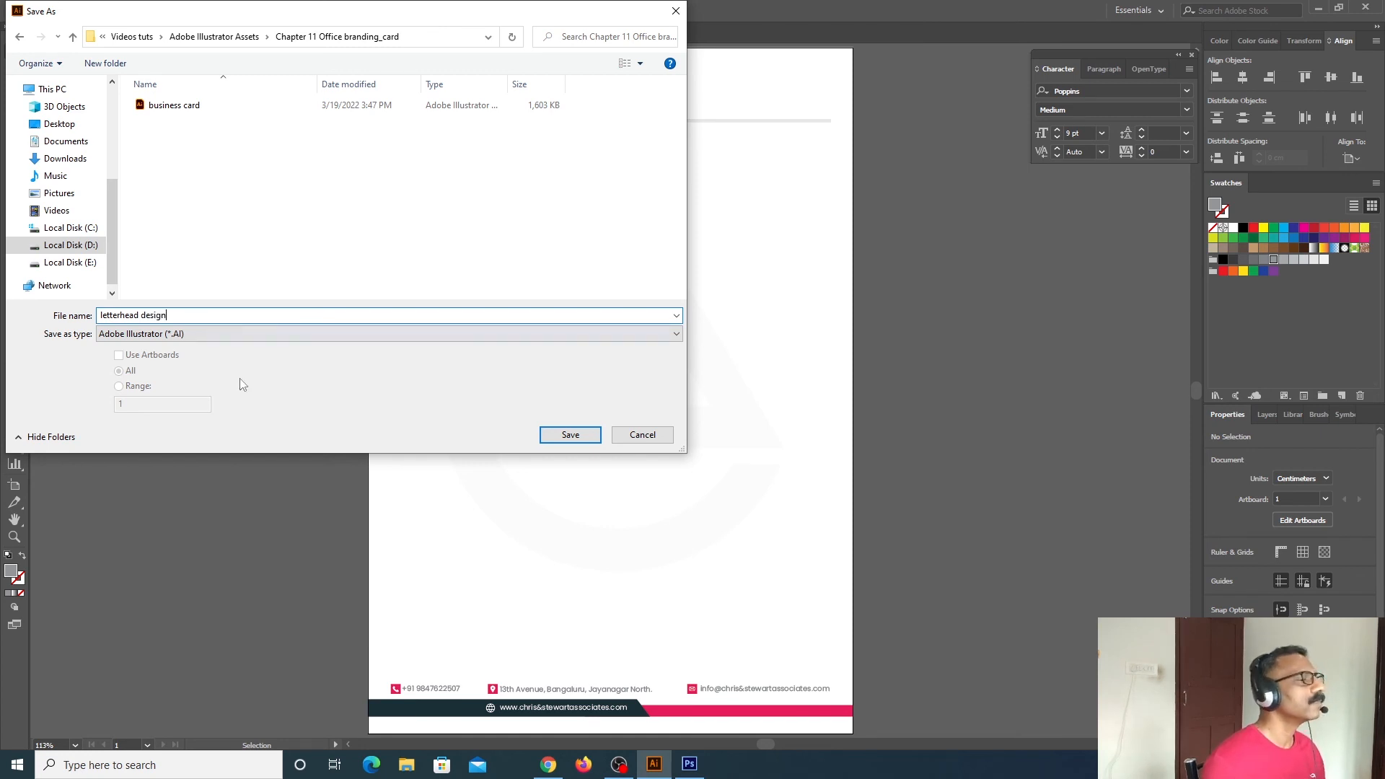
click(569, 436)
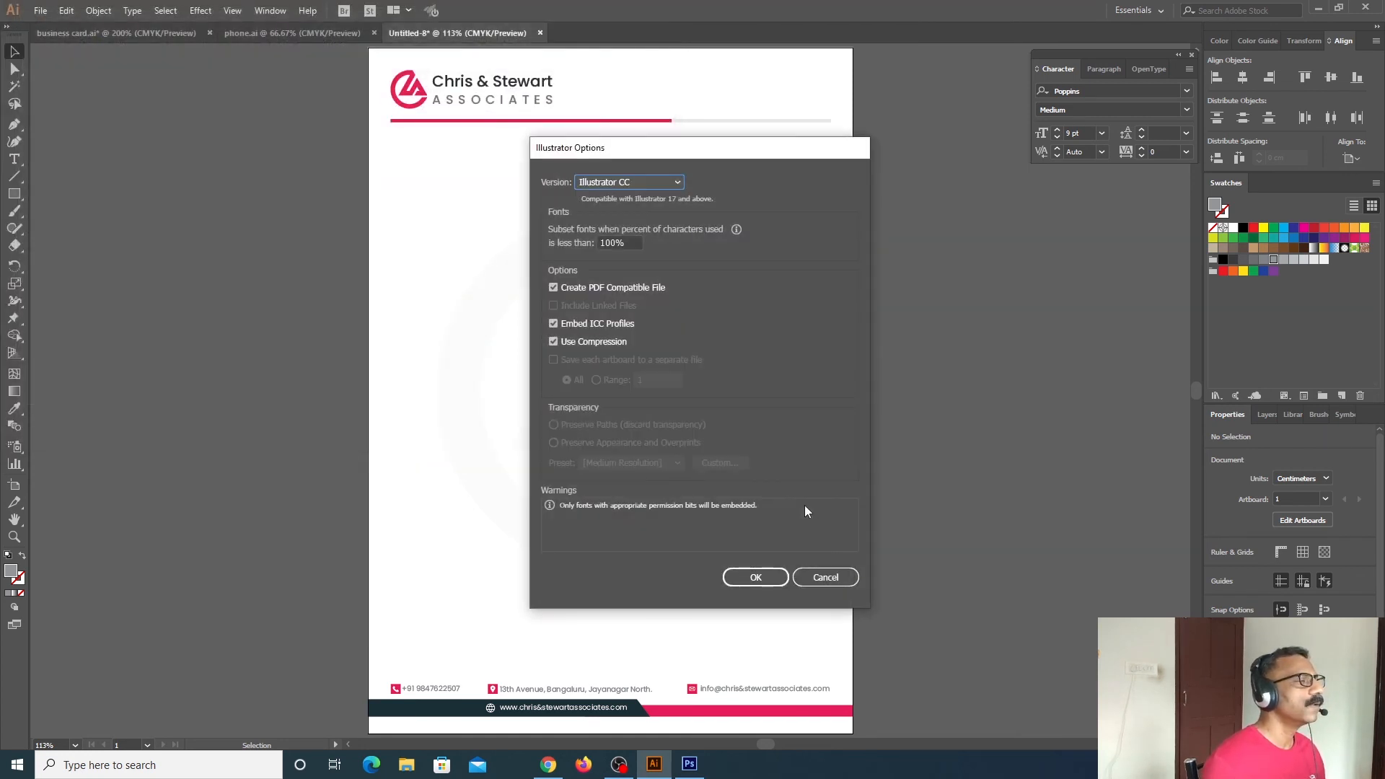
click(755, 580)
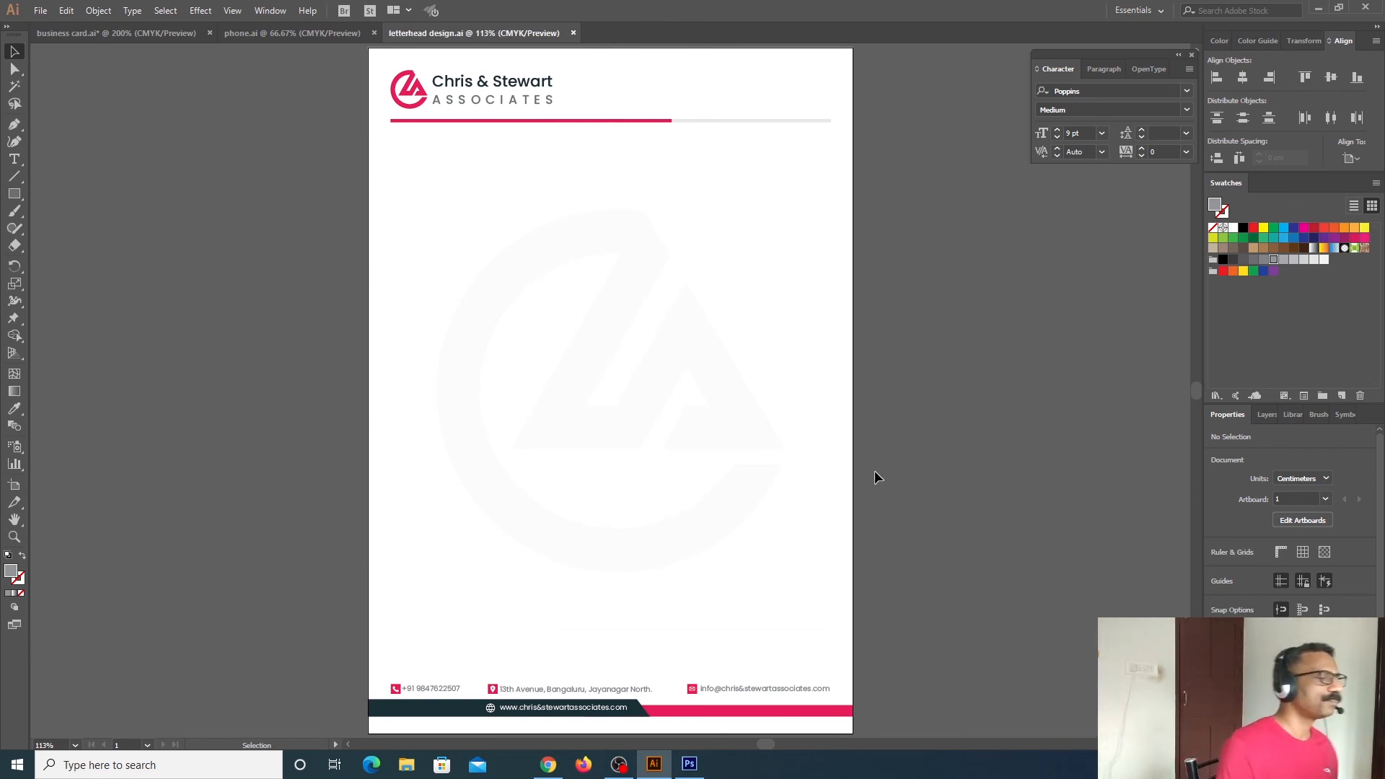
Extend the pink header line's left end to the page's left edge, making the line about 13.16 cm wide
drag(695, 413, 715, 542)
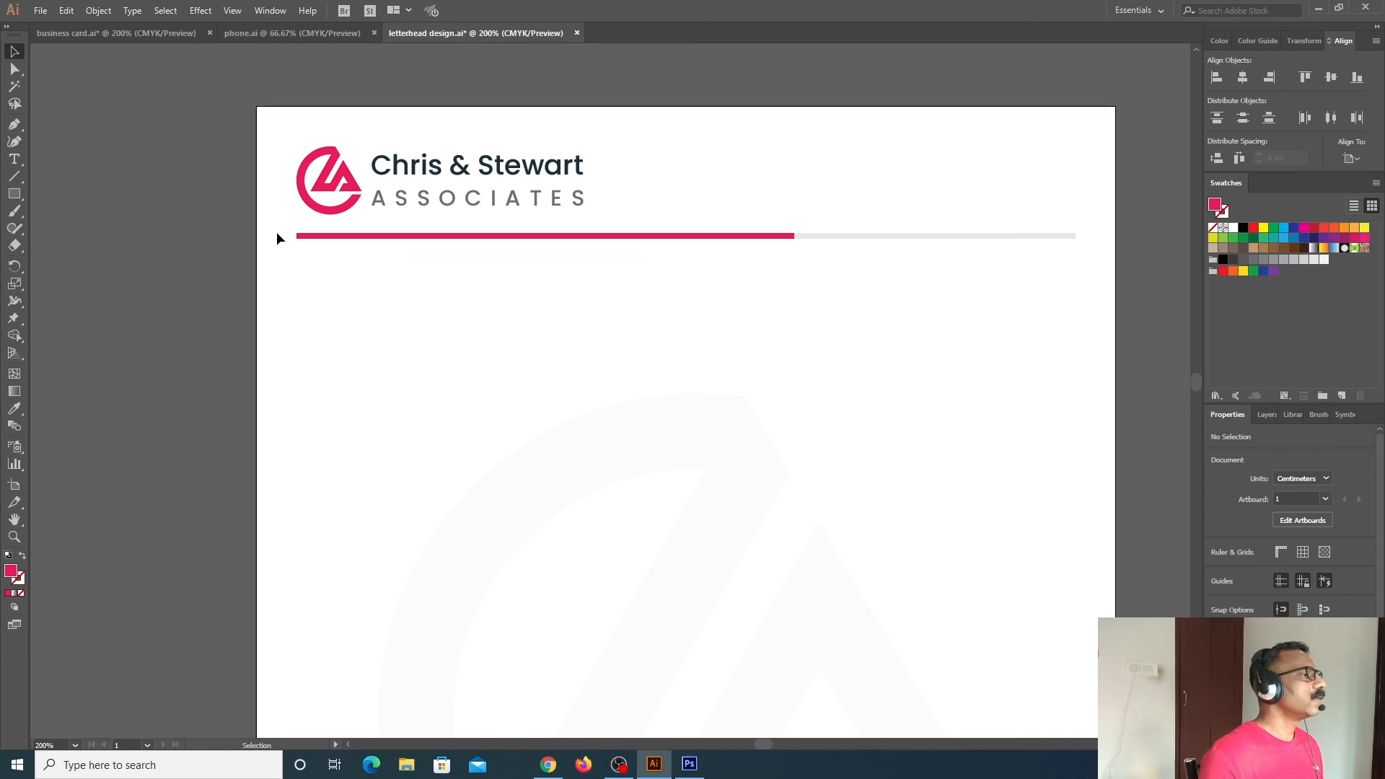
key(a)
key(ctrl+plus)
drag(653, 261, 724, 369)
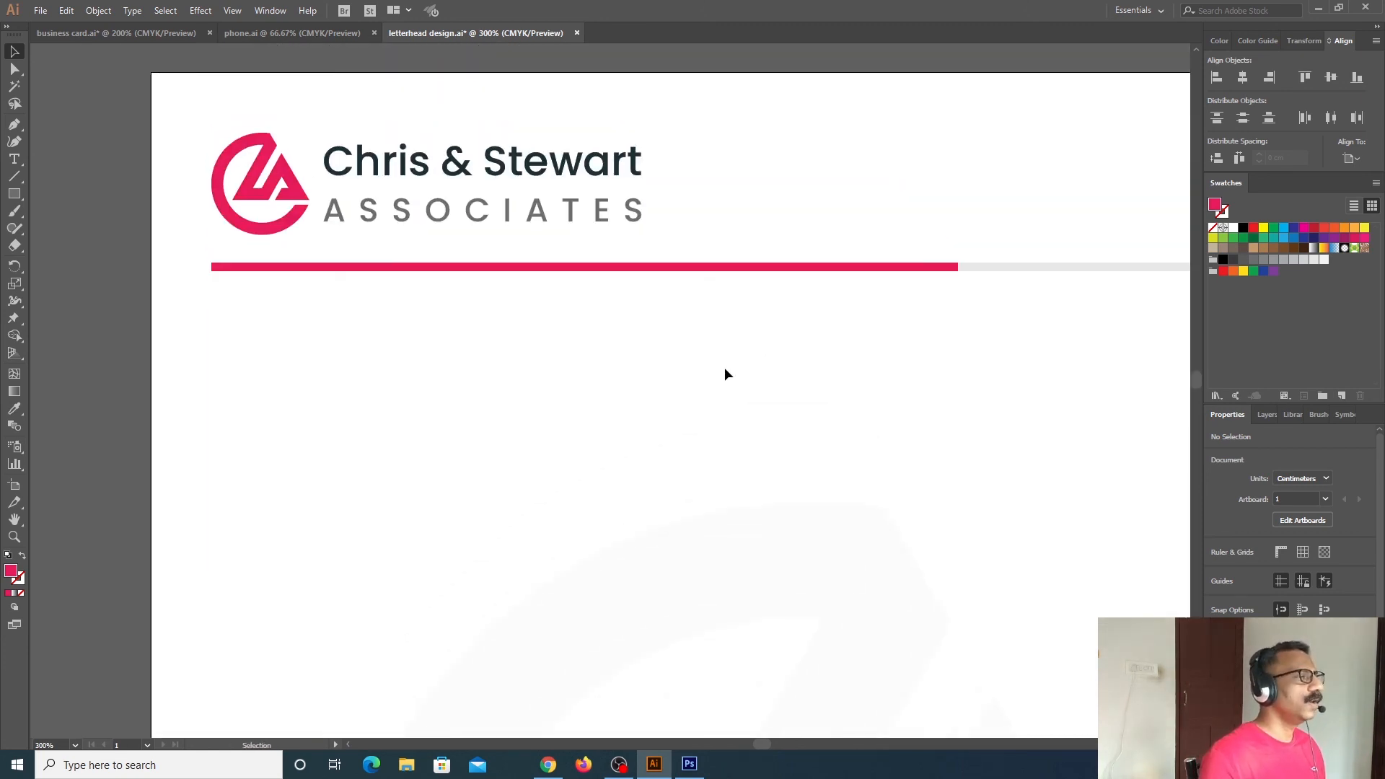
key(ctrl+plus)
key(ctrl+plus)
drag(582, 343, 1165, 458)
click(441, 304)
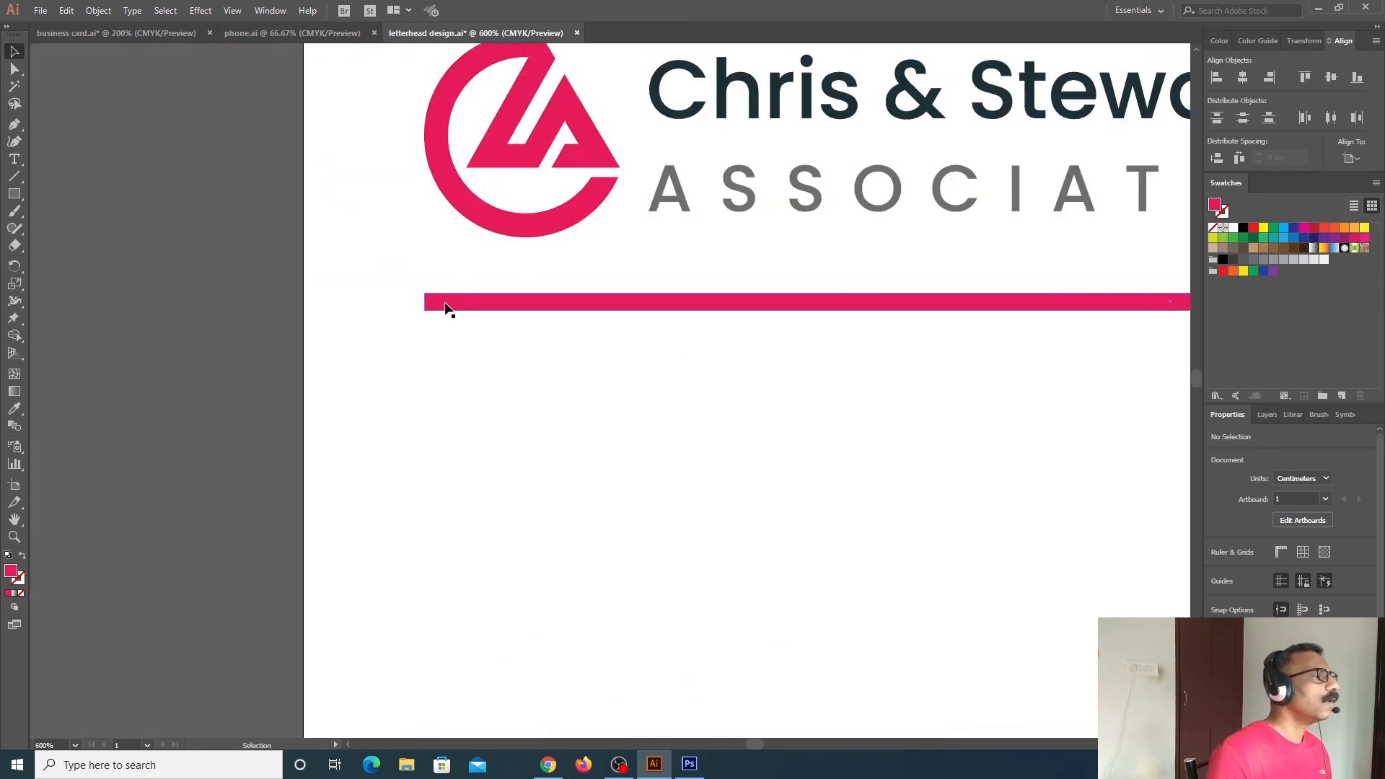
drag(425, 302, 303, 304)
Extend the grey header line's right end to the page's right edge, about 7.84 cm wide, and thin it slightly by lowering its top edge
drag(825, 392, 315, 411)
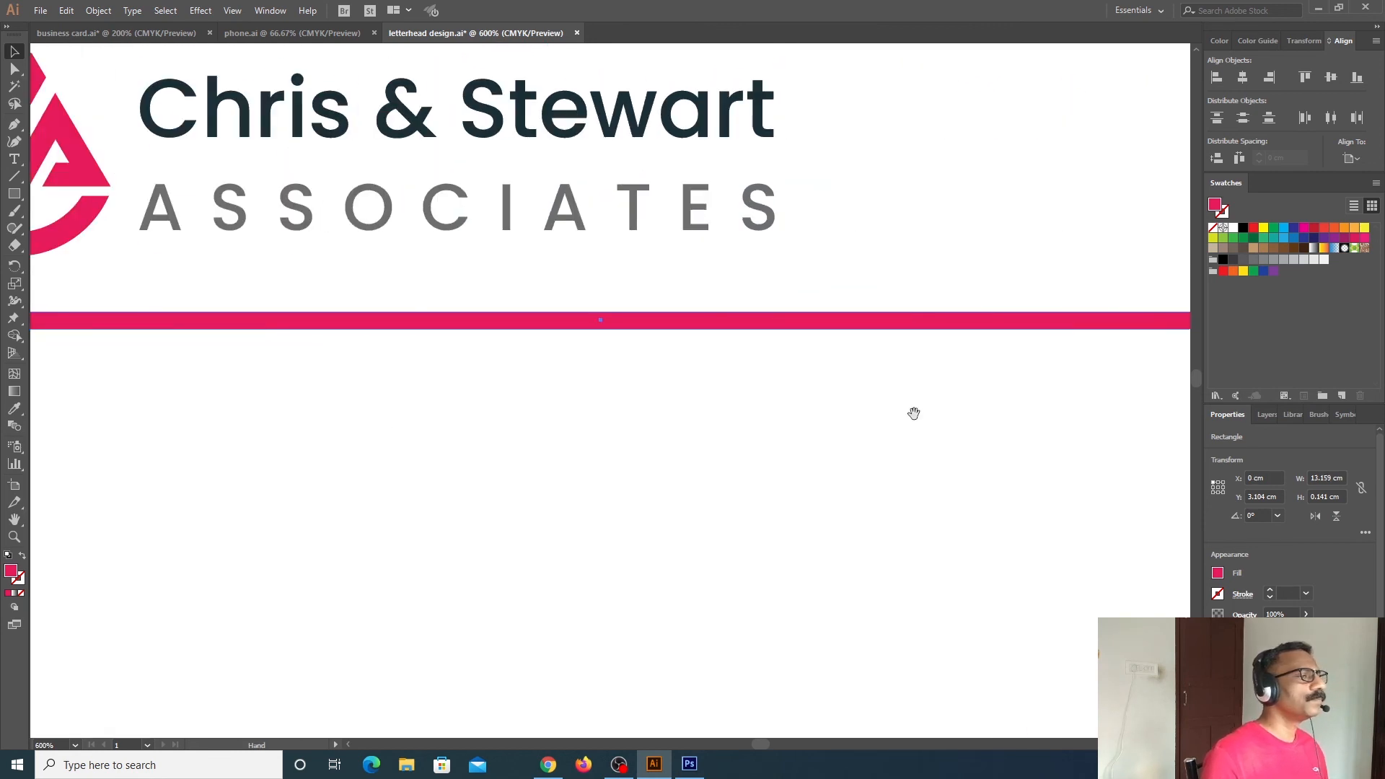
drag(914, 414, 396, 368)
drag(820, 380, 448, 399)
drag(750, 393, 318, 405)
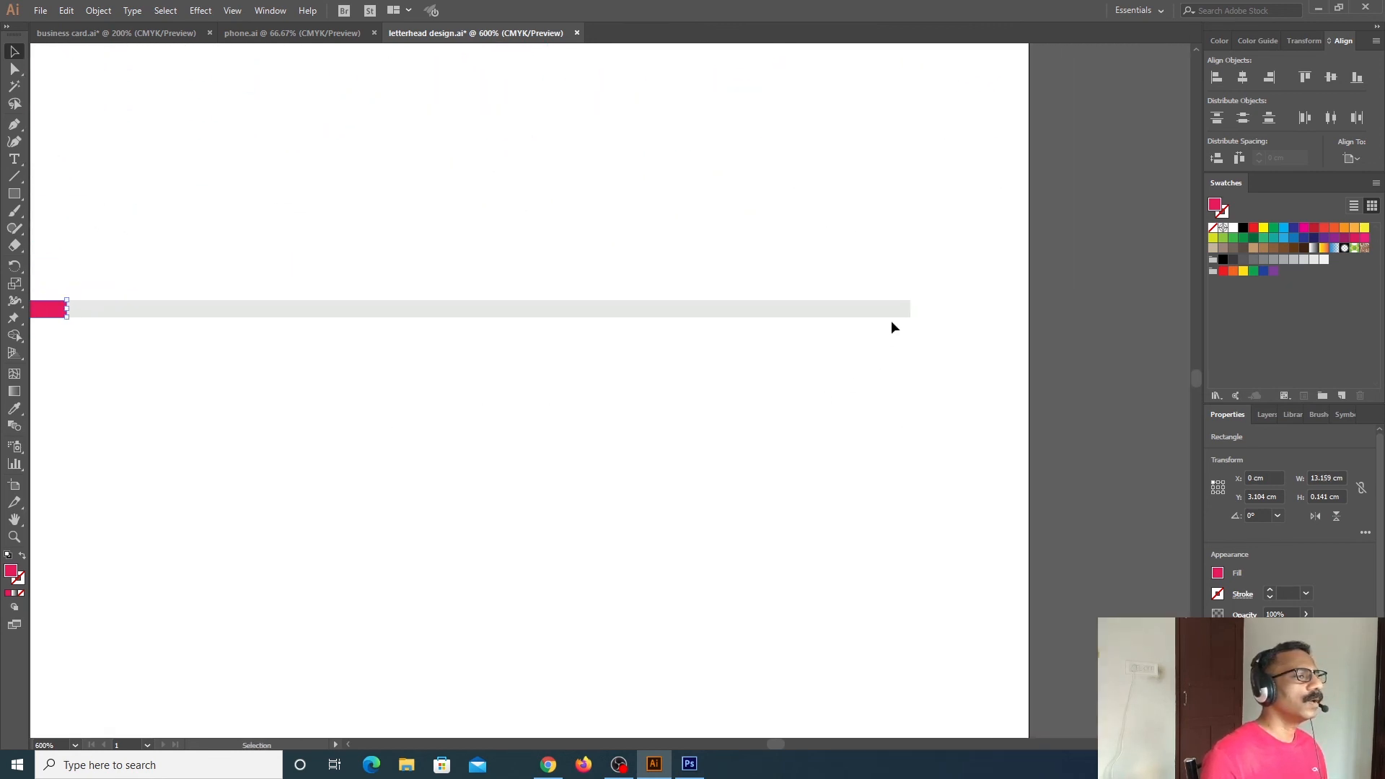
click(893, 312)
drag(911, 309, 1032, 313)
scroll(859, 346, left, 4)
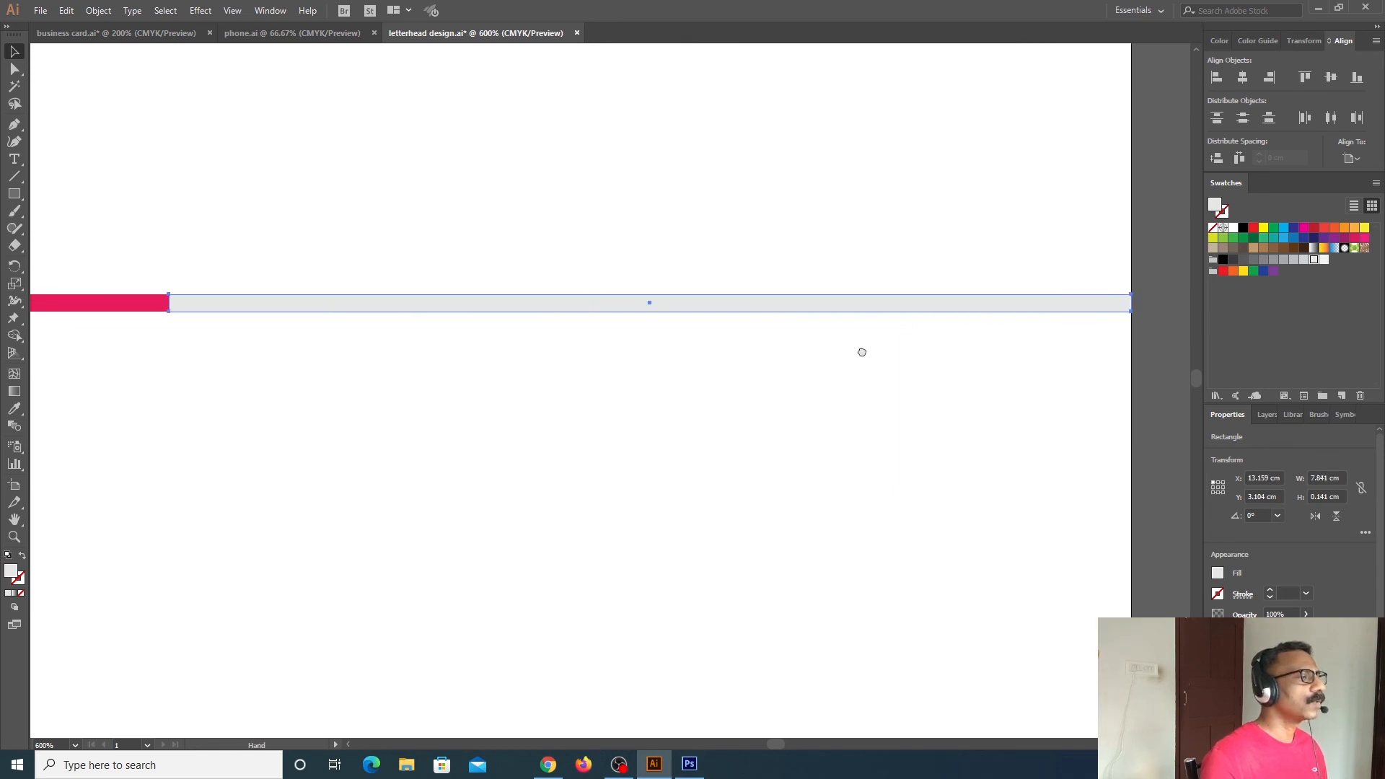
drag(766, 301, 765, 306)
click(505, 375)
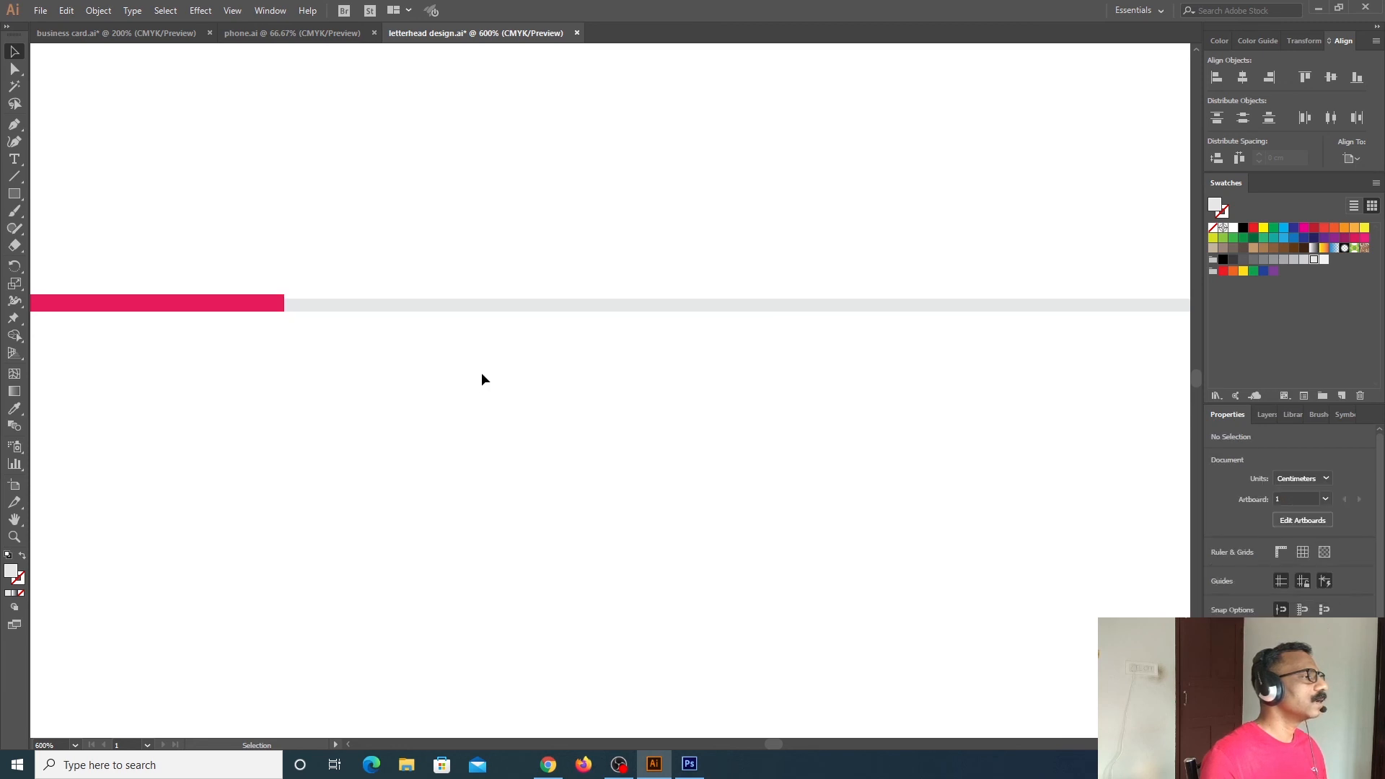
Examine the whole letterhead page, checking the full-width header line, the logo watermark and the footer contact details
key(a)
key(ctrl+minus)
key(ctrl+minus)
key(ctrl+minus)
key(ctrl+minus)
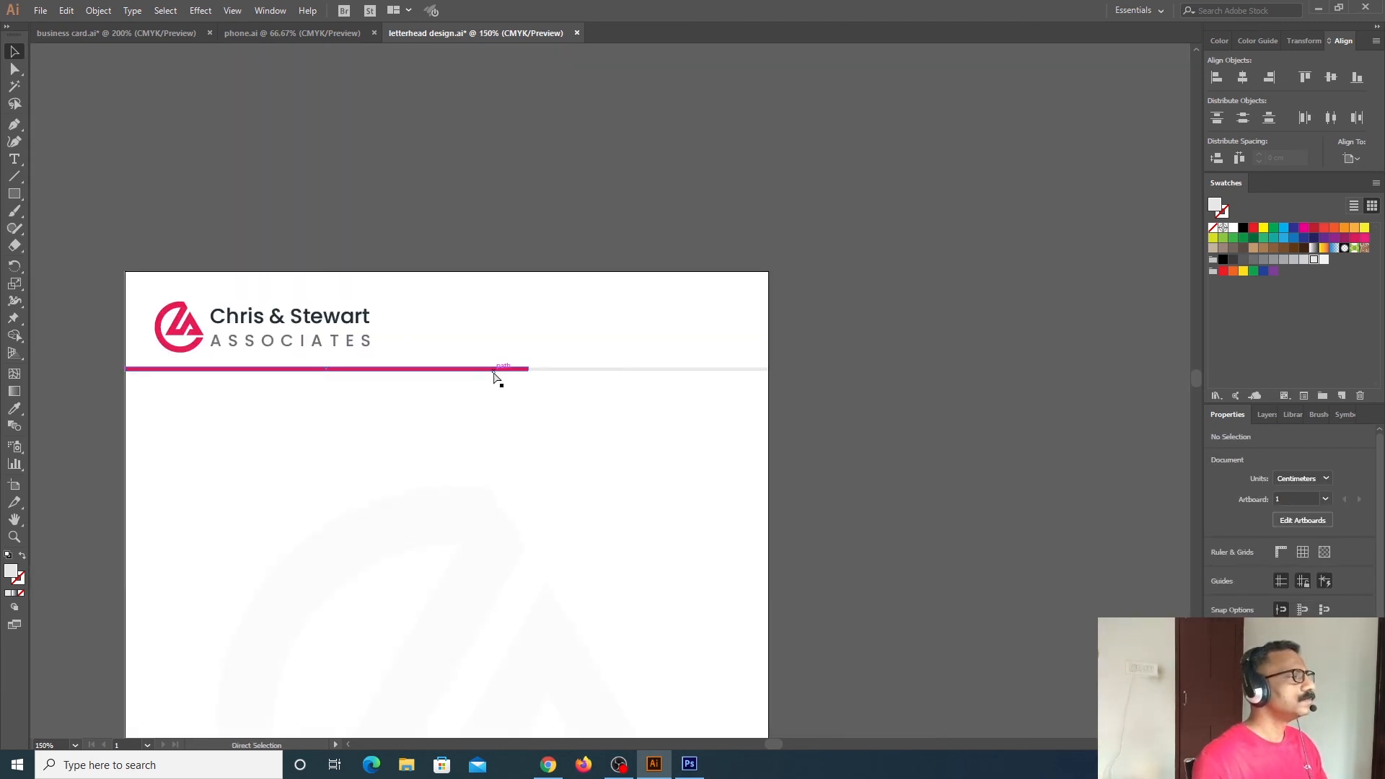
key(ctrl+minus)
drag(687, 447, 785, 263)
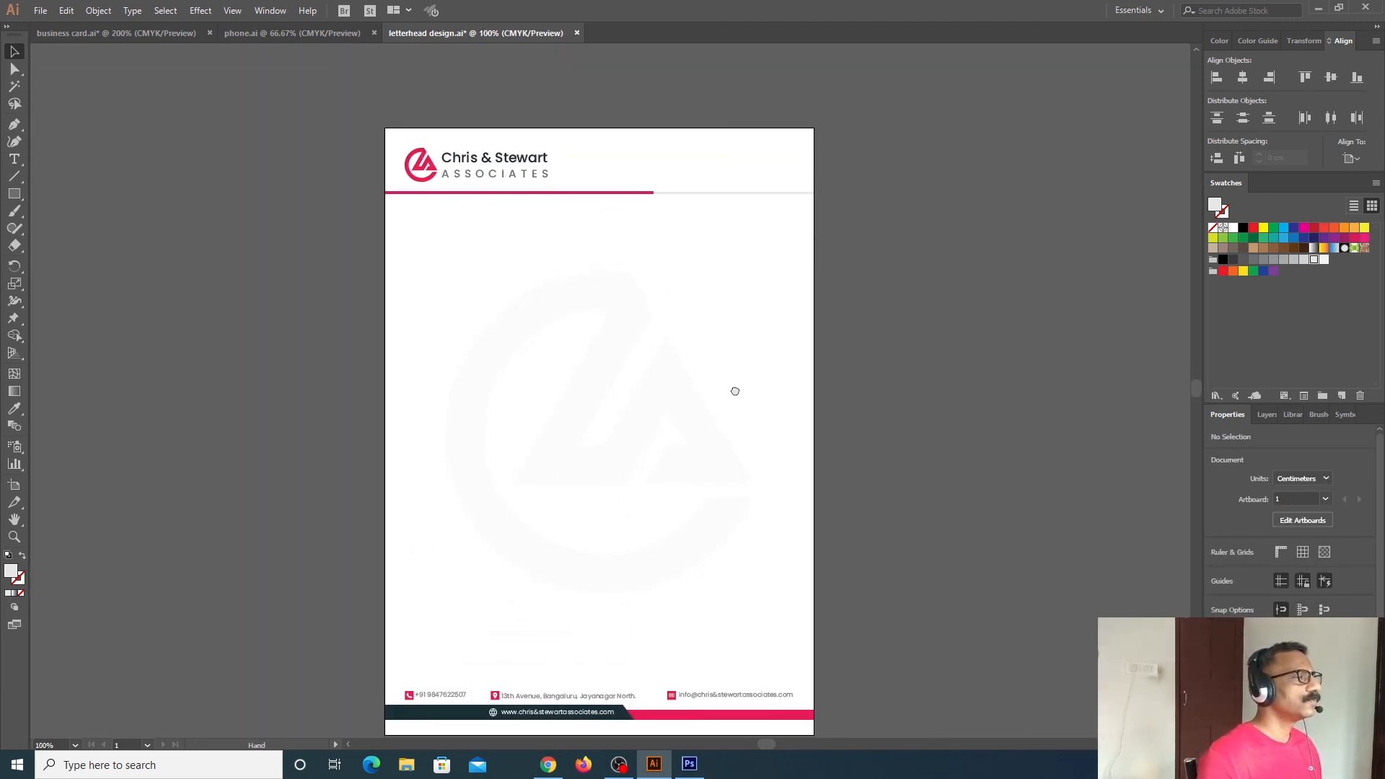
drag(734, 396, 744, 353)
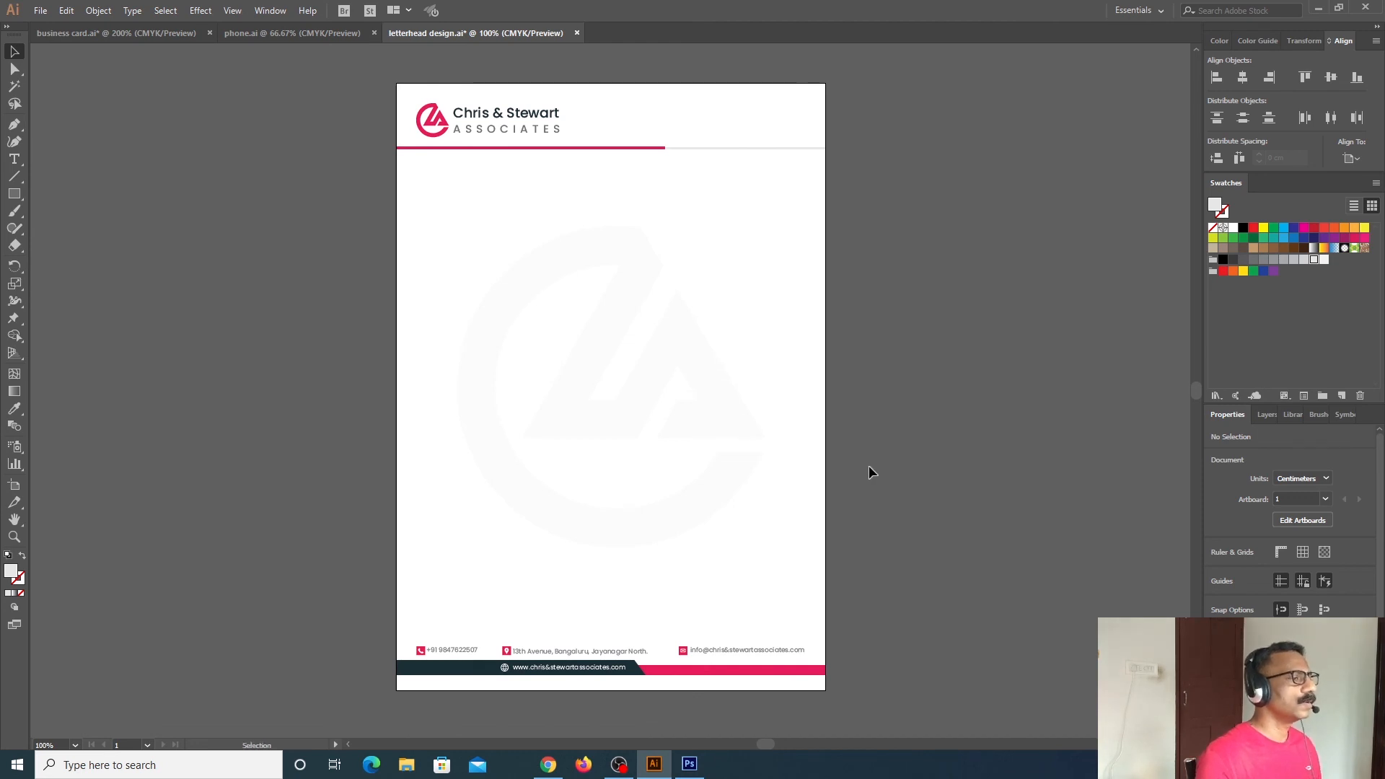
key(a)
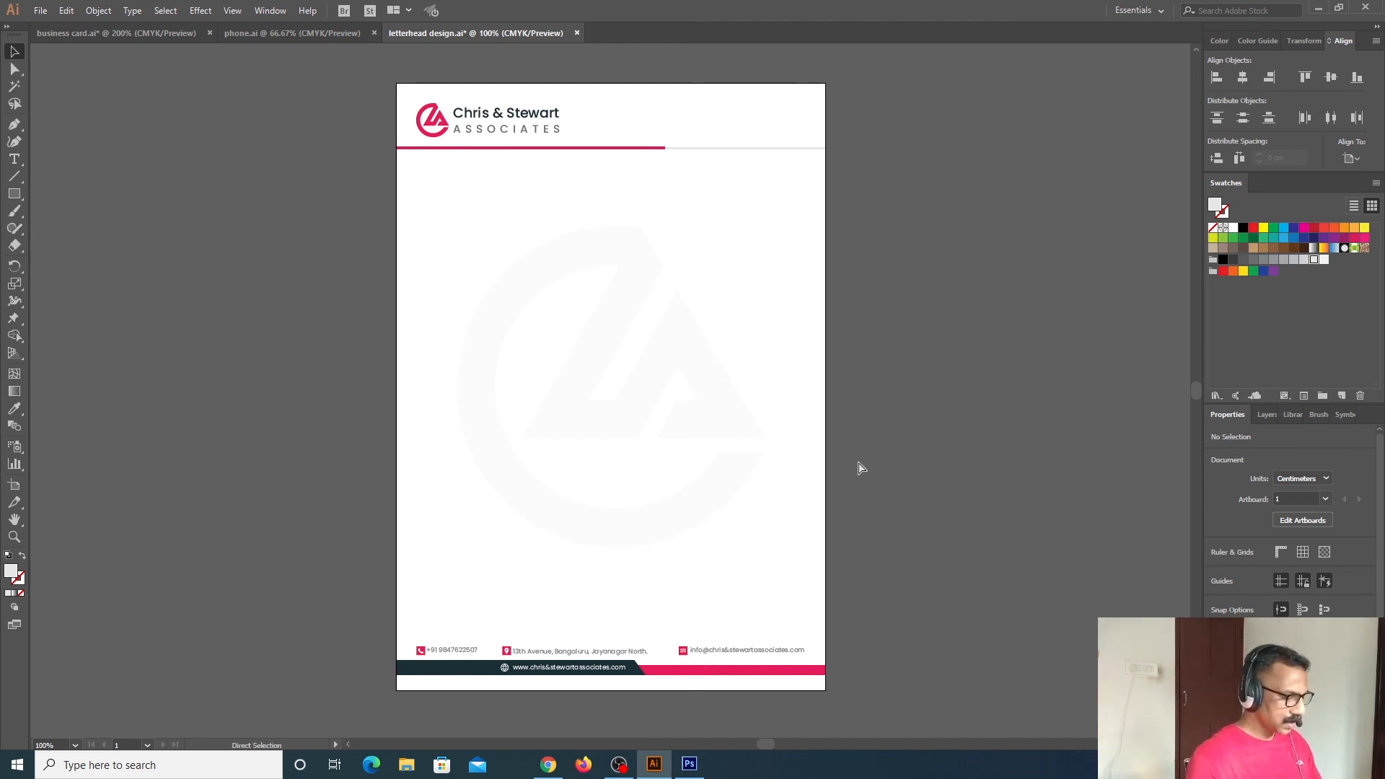
key(ctrl+plus)
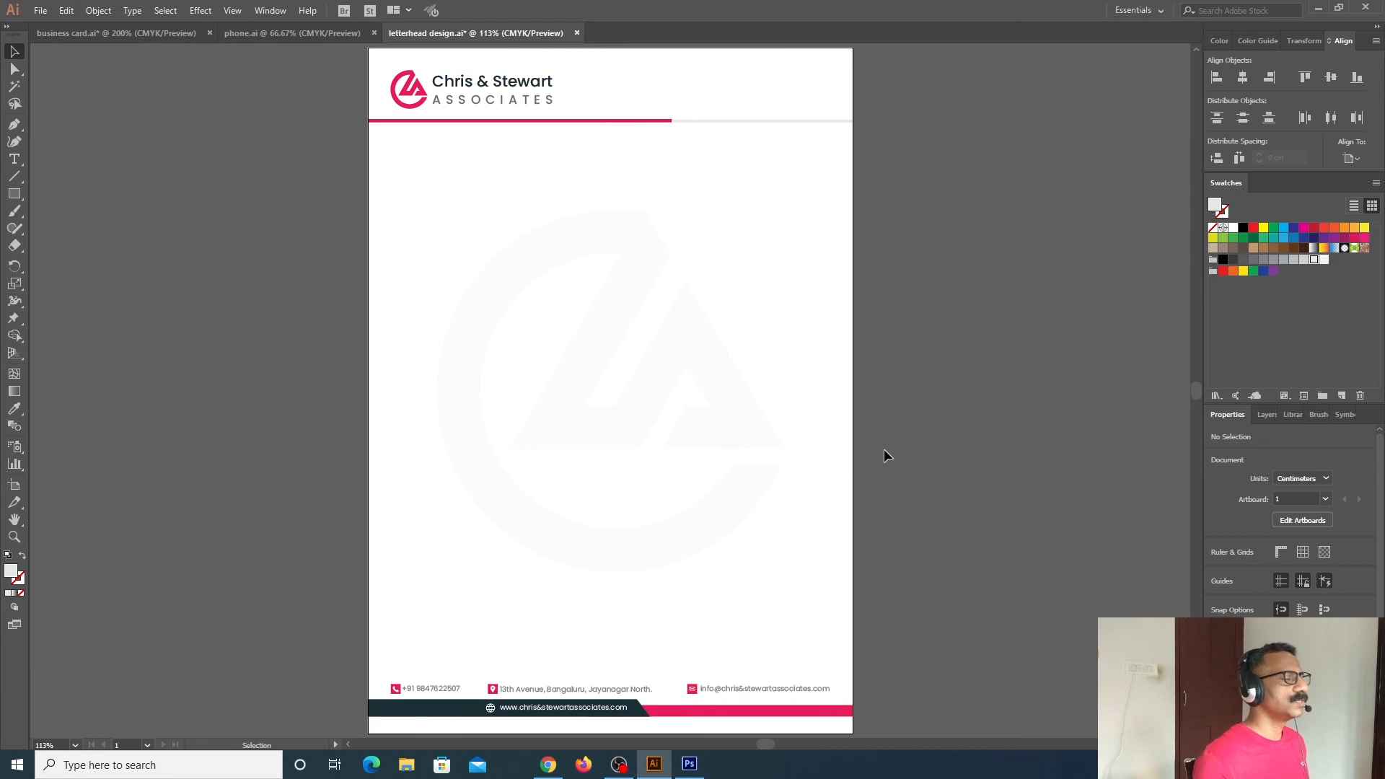